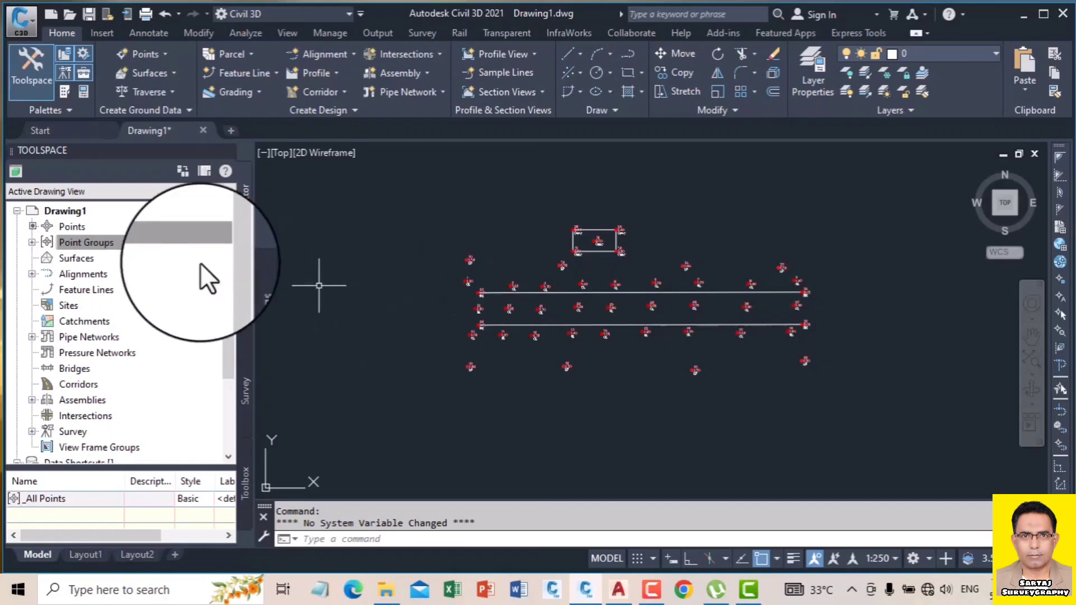
- Examine the survey points and their description codes across the drawing, including the rectangle's corner points and the points along both lines
{"action": "left_click", "coordinate": [137, 242]}
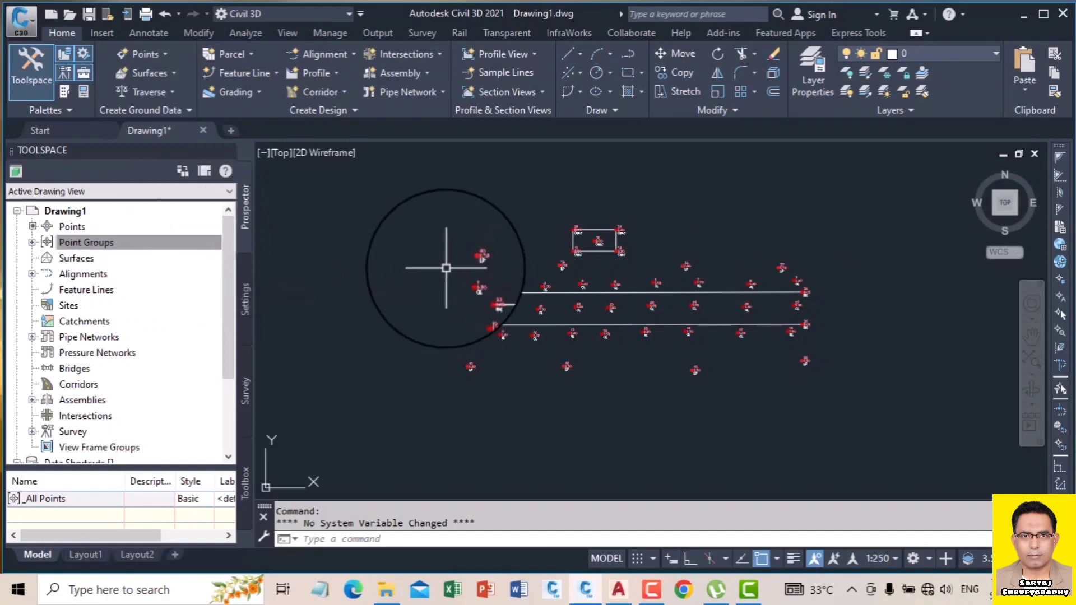
{"action": "scroll", "coordinate": [446, 268], "scroll_direction": "up", "scroll_amount": 3}
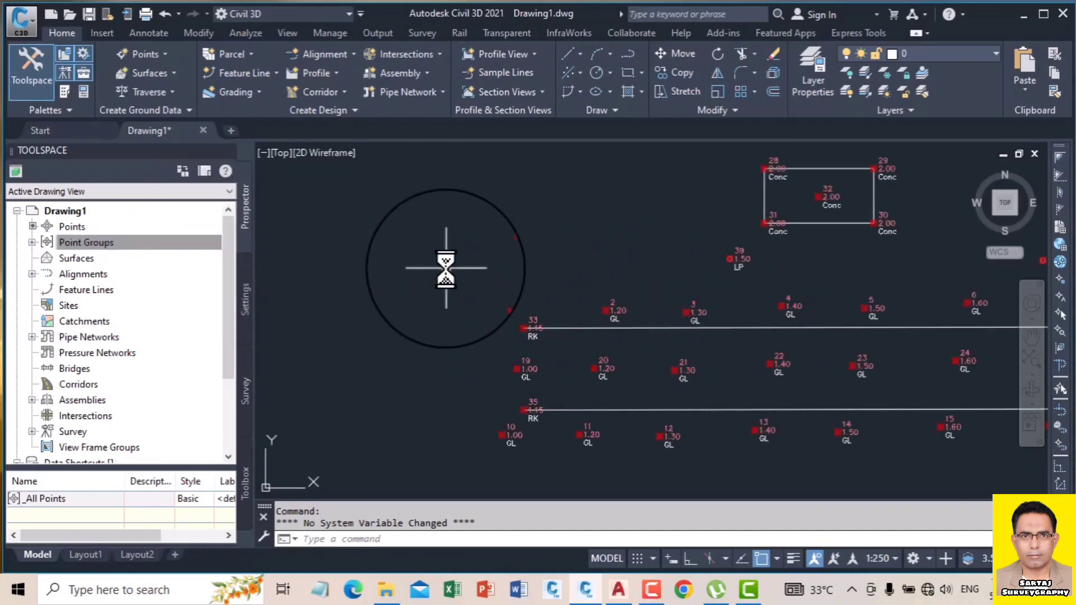
{"action": "scroll", "coordinate": [446, 268], "scroll_direction": "down", "scroll_amount": 2}
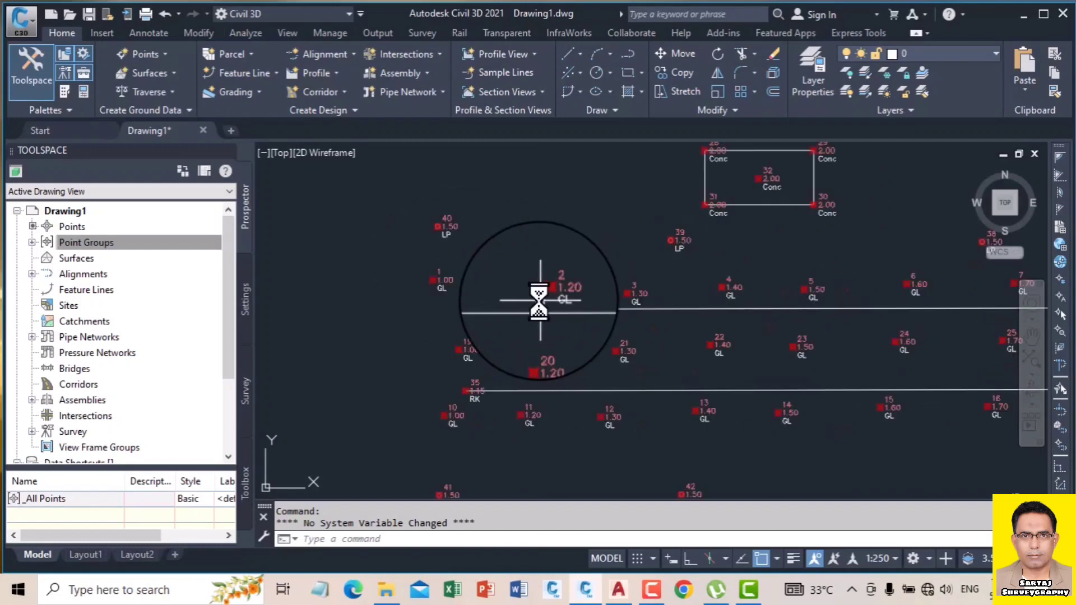
{"action": "middle_click_drag", "start_coordinate": [535, 295], "coordinate": [529, 292]}
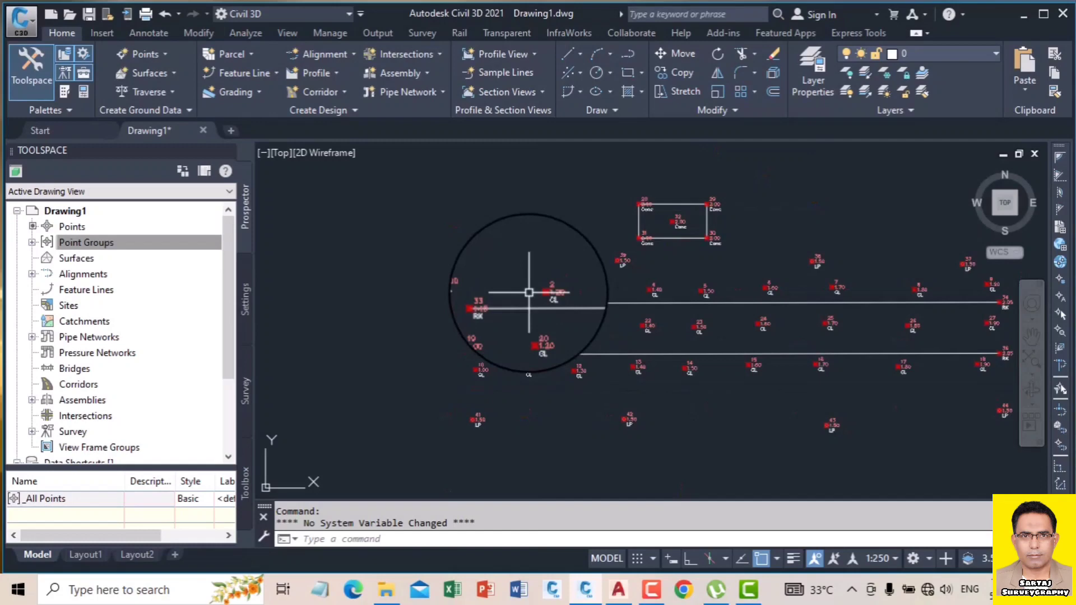
{"action": "scroll", "coordinate": [518, 276], "scroll_direction": "down", "scroll_amount": 2}
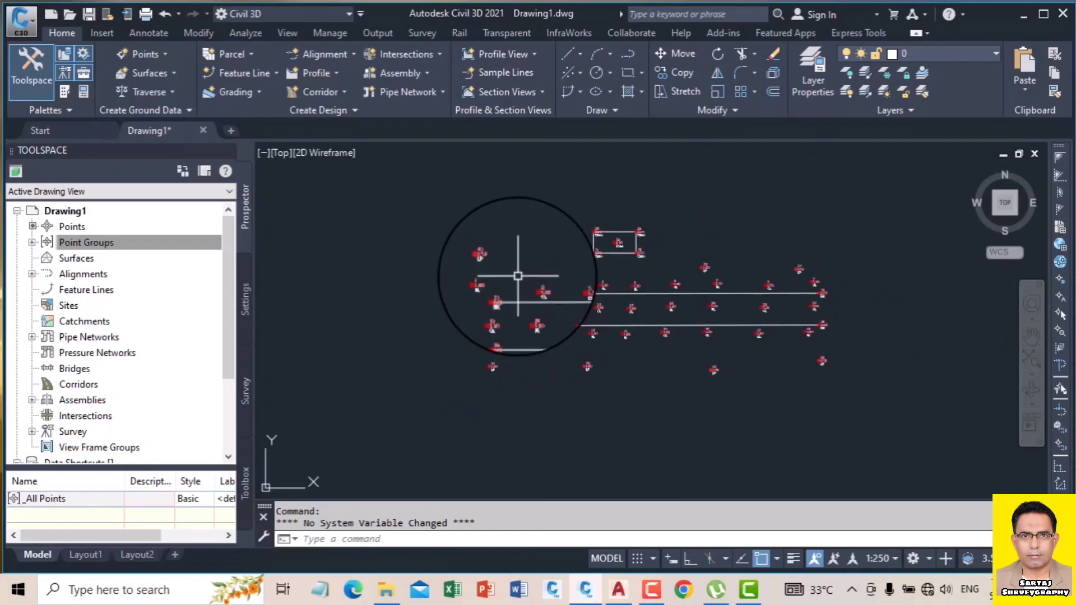
{"action": "scroll", "coordinate": [594, 241], "scroll_direction": "up", "scroll_amount": 5}
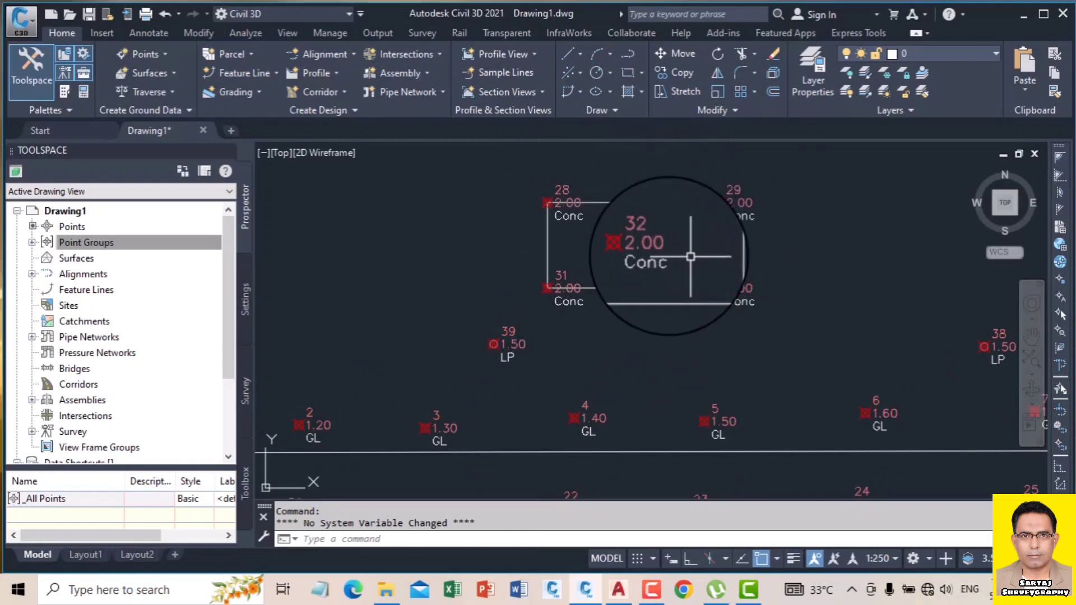
{"action": "scroll", "coordinate": [659, 219], "scroll_direction": "down", "scroll_amount": 4}
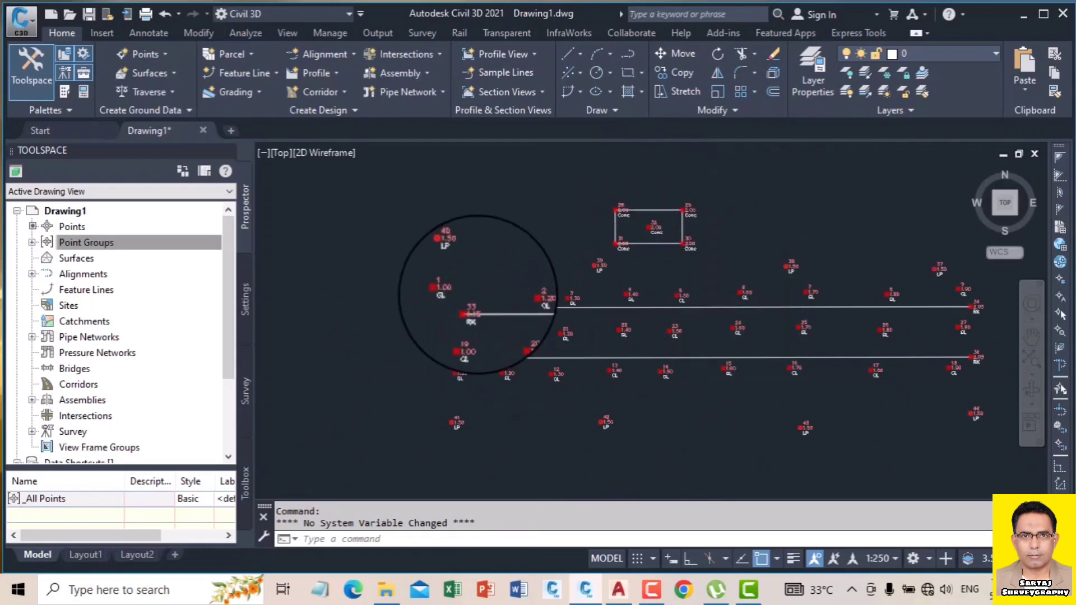
{"action": "scroll", "coordinate": [479, 291], "scroll_direction": "up", "scroll_amount": 5}
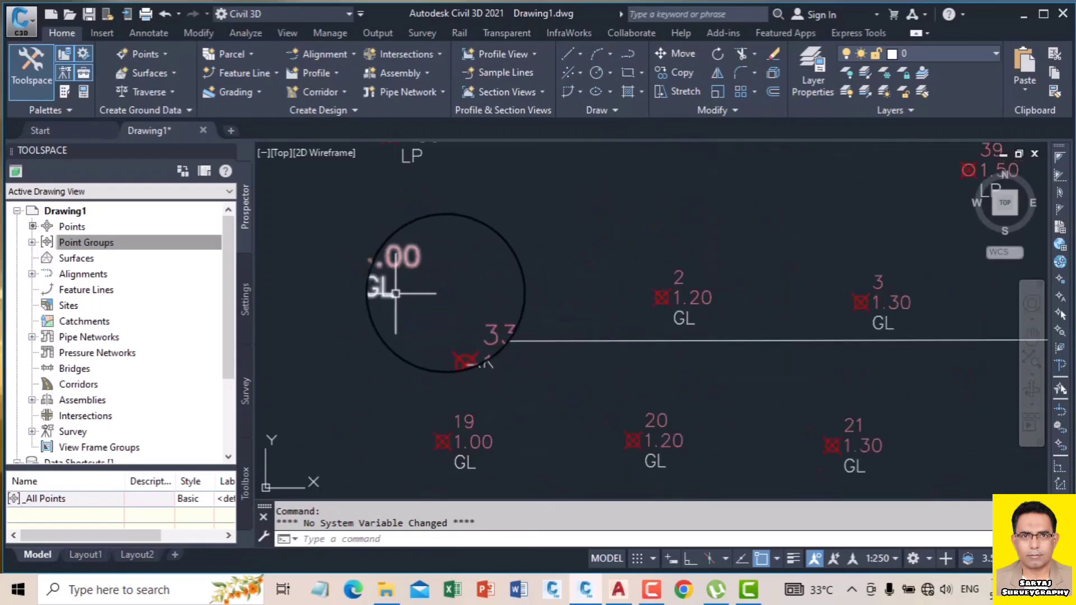
{"action": "scroll", "coordinate": [866, 322], "scroll_direction": "down", "scroll_amount": 4}
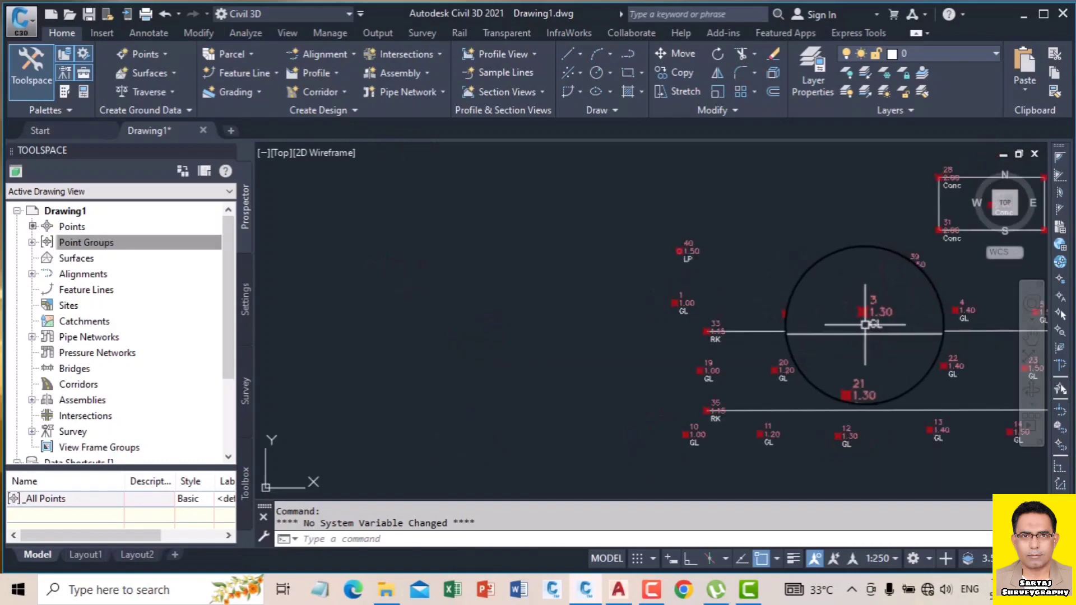
- Create a new point group named GL
{"action": "left_click", "coordinate": [108, 242]}
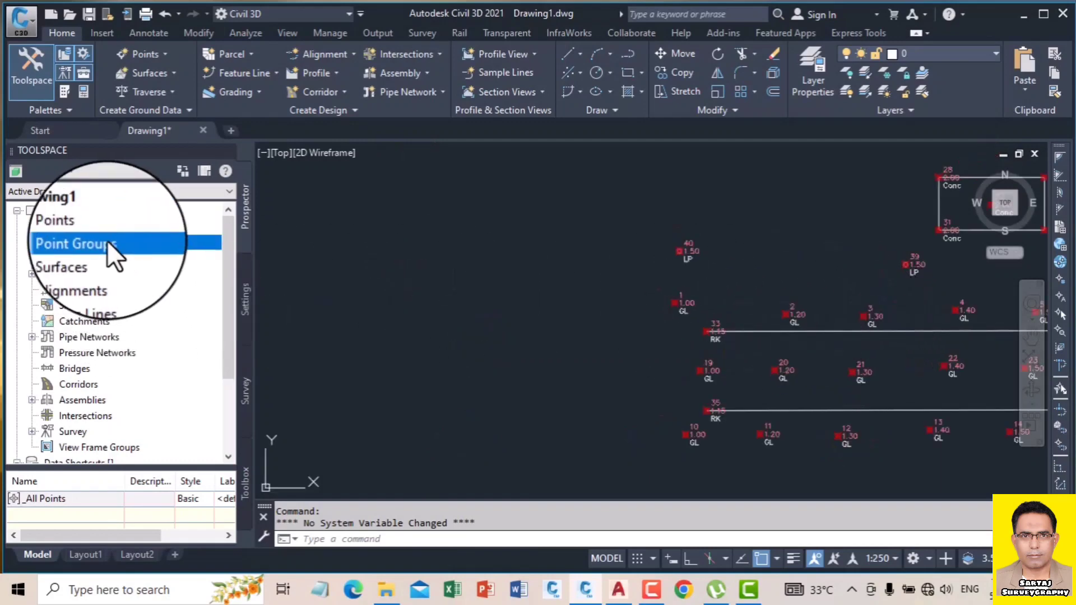
{"action": "right_click", "coordinate": [108, 242]}
{"action": "left_click", "coordinate": [148, 275]}
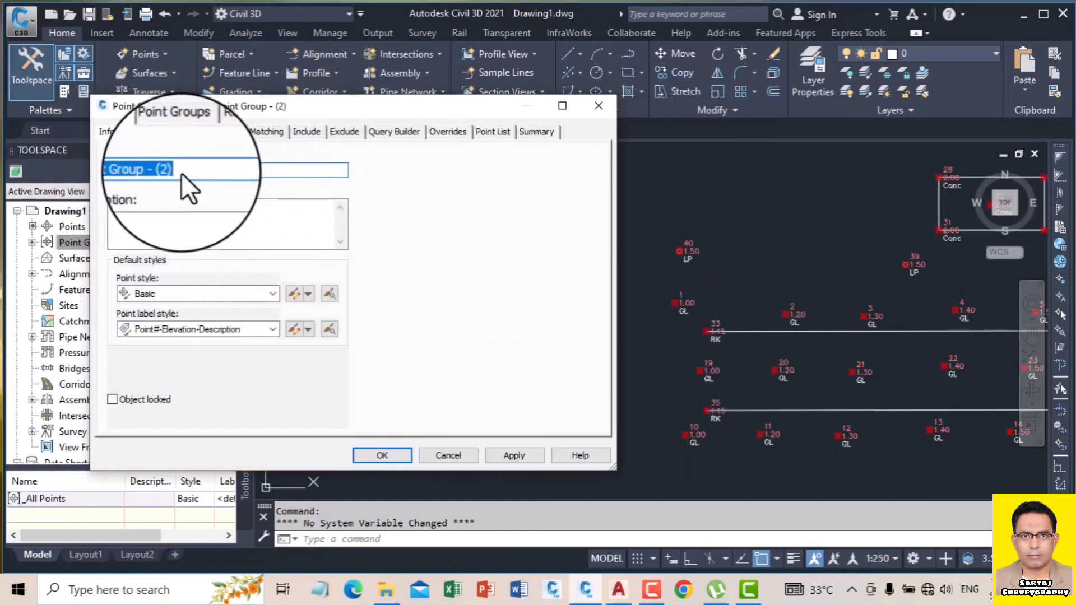
{"action": "left_click", "coordinate": [182, 174]}
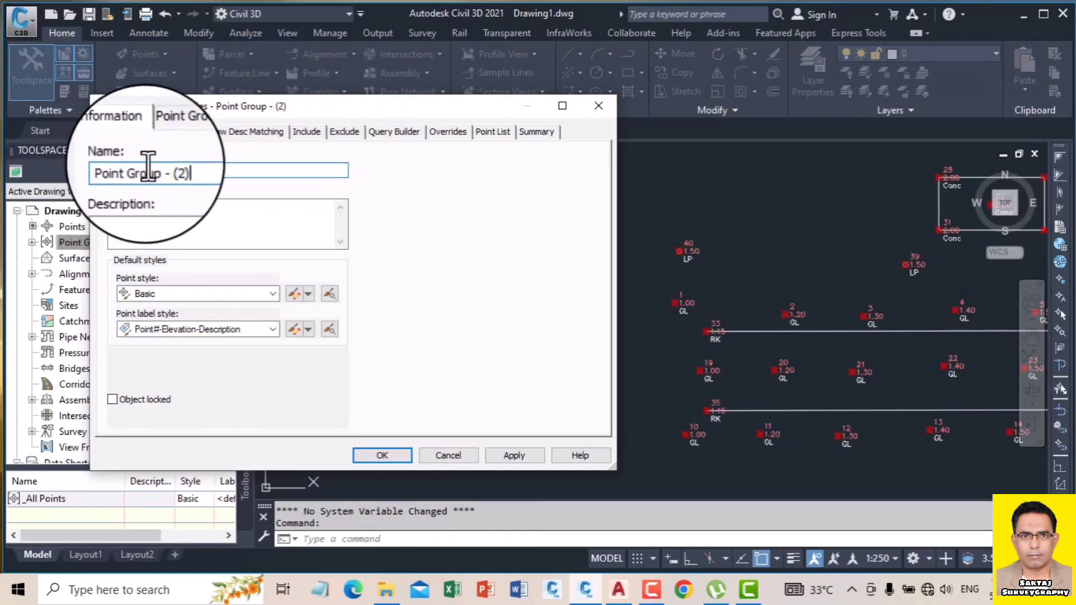
{"action": "left_click_drag", "start_coordinate": [181, 170], "coordinate": [113, 169]}
{"action": "left_click", "coordinate": [108, 168]}
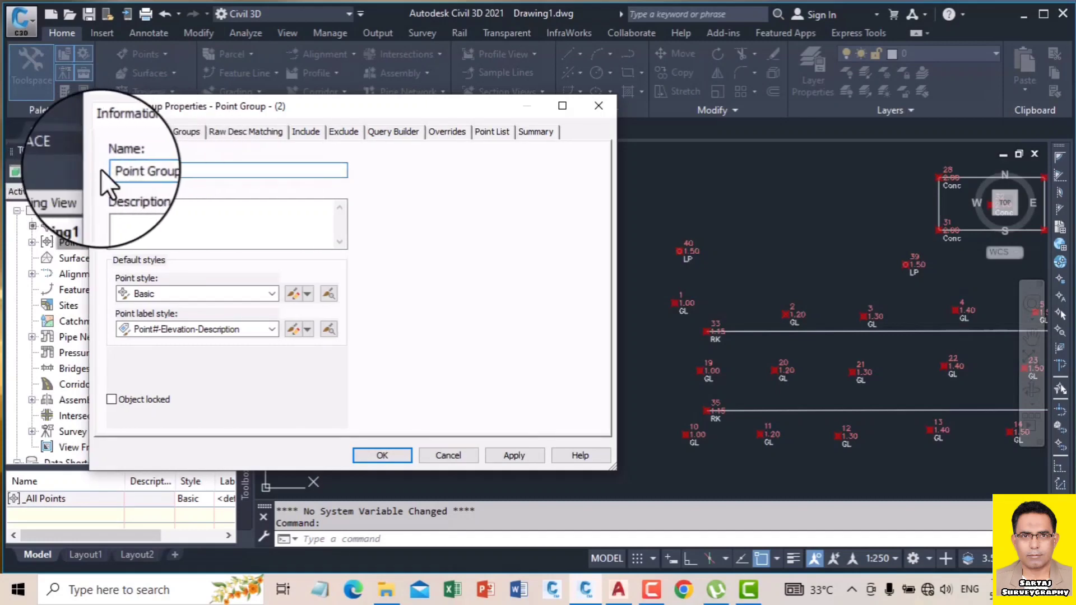
{"action": "left_click", "coordinate": [189, 173]}
{"action": "key", "text": "BackSpace"}
{"action": "key", "text": "BackSpace"}
{"action": "key", "text": "BackSpace"}
{"action": "key", "text": "BackSpace"}
{"action": "key", "text": "BackSpace"}
{"action": "key", "text": "BackSpace"}
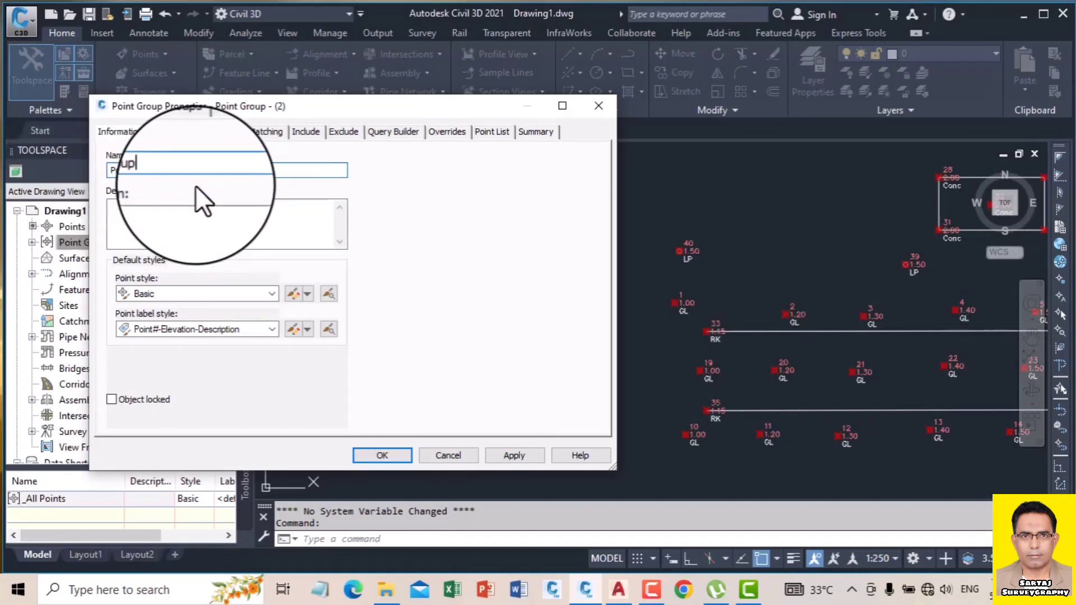
{"action": "key", "text": "BackSpace"}
{"action": "key", "text": "BackSpace"}
{"action": "key", "text": "BackSpace"}
{"action": "key", "text": "BackSpace"}
{"action": "key", "text": "BackSpace"}
{"action": "key", "text": "BackSpace"}
{"action": "key", "text": "BackSpace"}
{"action": "key", "text": "BackSpace"}
{"action": "key", "text": "BackSpace"}
{"action": "key", "text": "BackSpace"}
{"action": "key", "text": "BackSpace"}
{"action": "type", "text": "GL"}
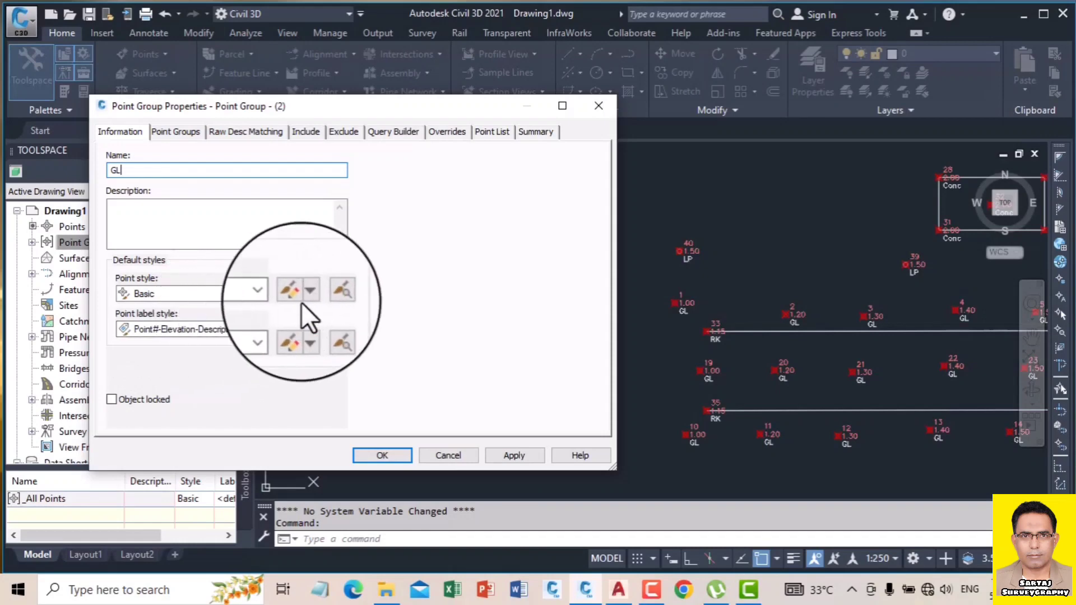
- Copy the Basic point style for the GL group and set the copy's marker colour to magenta
{"action": "left_click", "coordinate": [314, 296]}
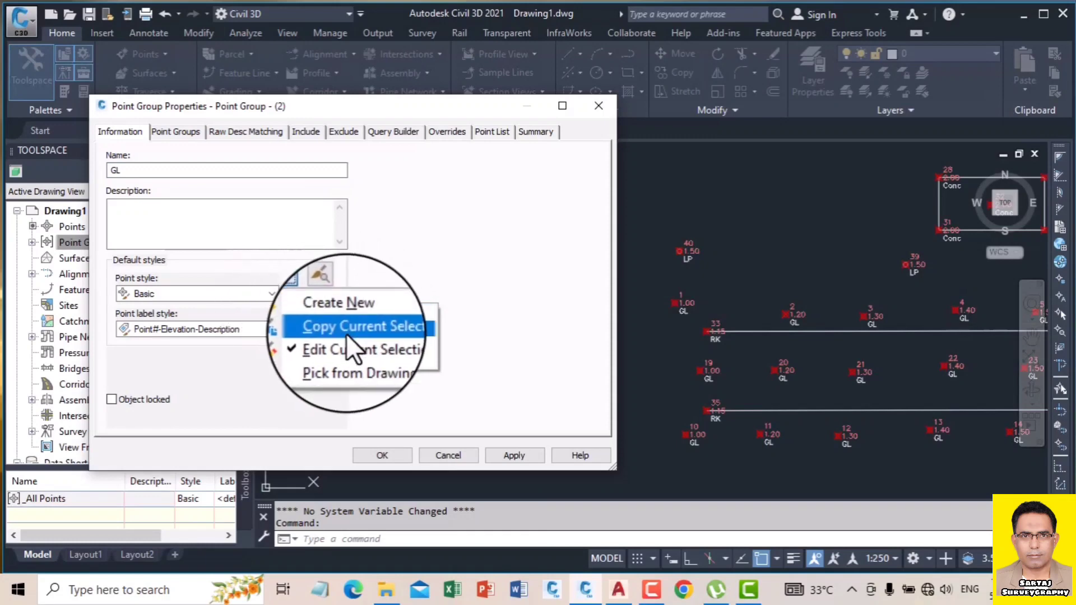
{"action": "left_click", "coordinate": [348, 328]}
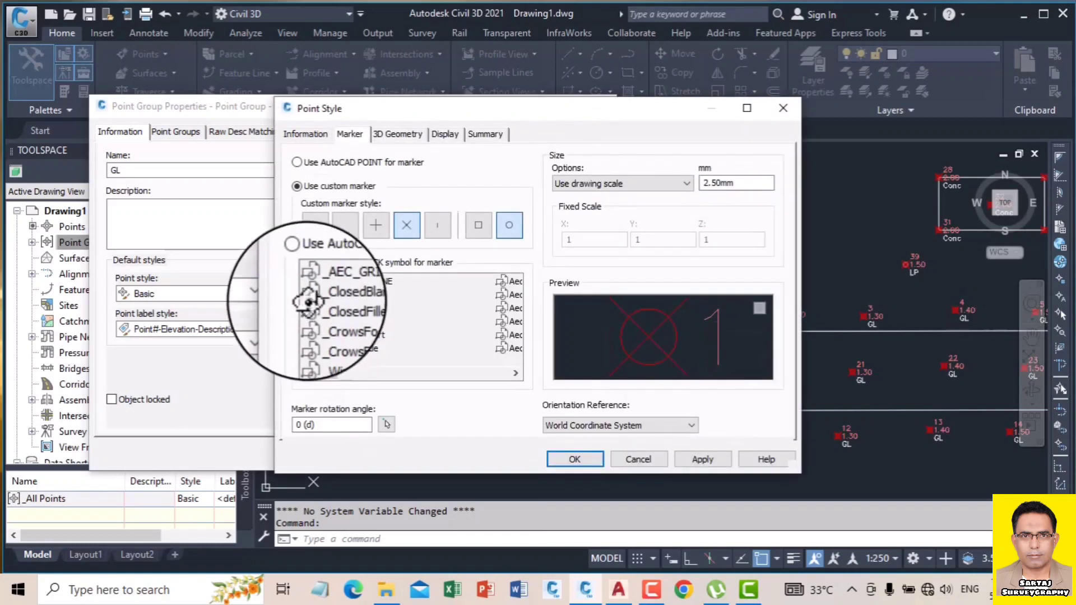
{"action": "left_click", "coordinate": [300, 135]}
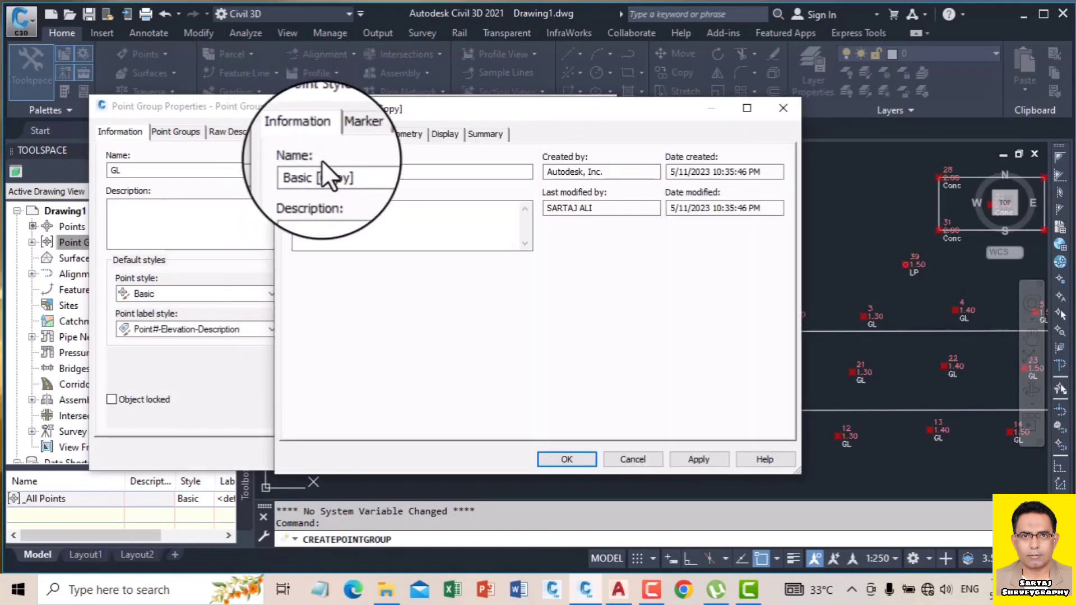
{"action": "left_click", "coordinate": [448, 137]}
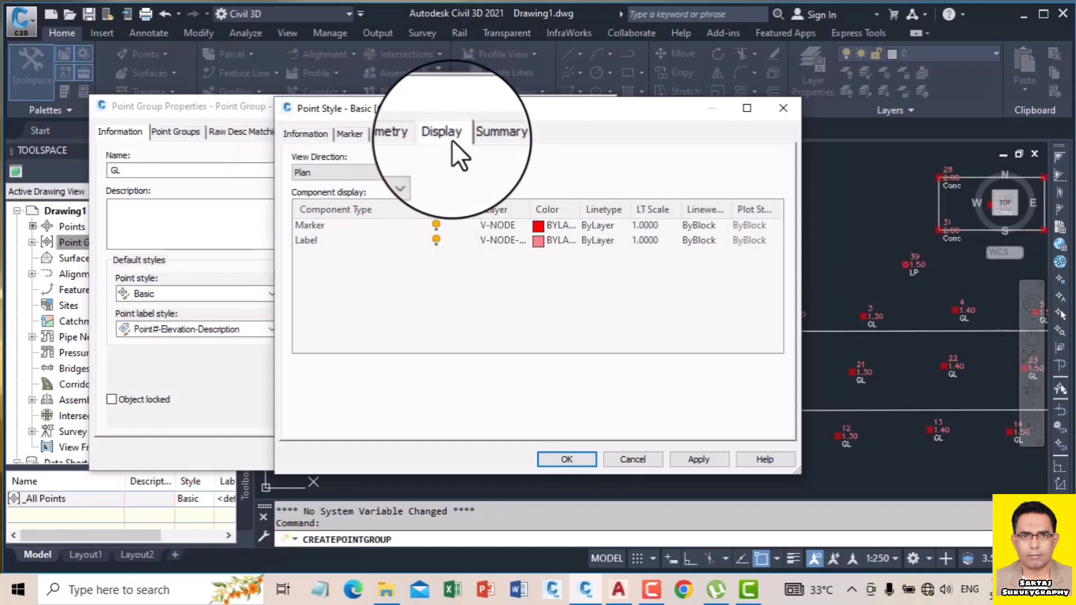
{"action": "left_click", "coordinate": [537, 225]}
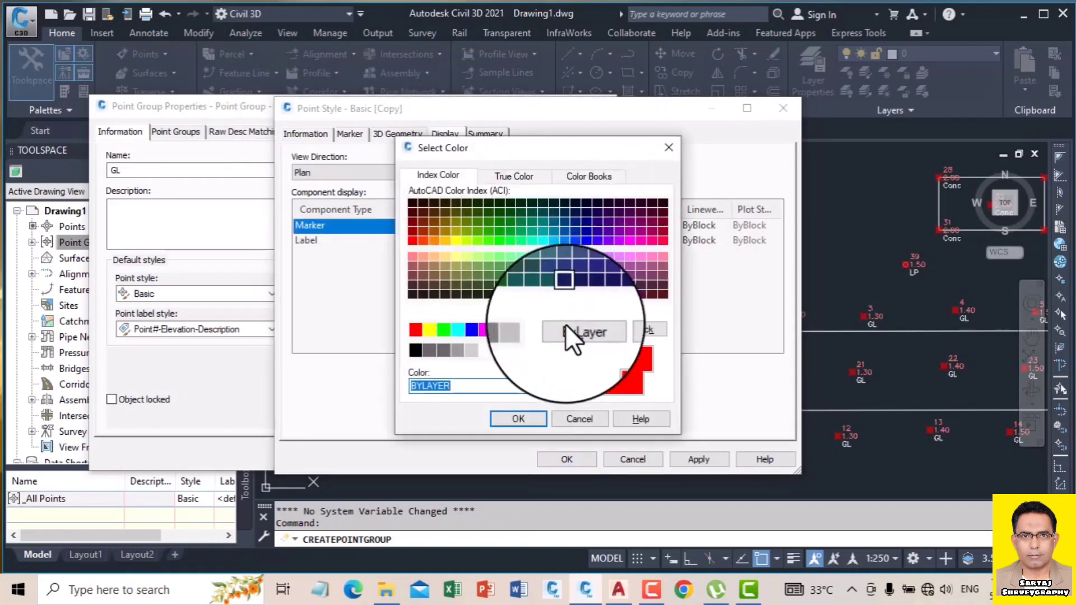
{"action": "left_click", "coordinate": [483, 330]}
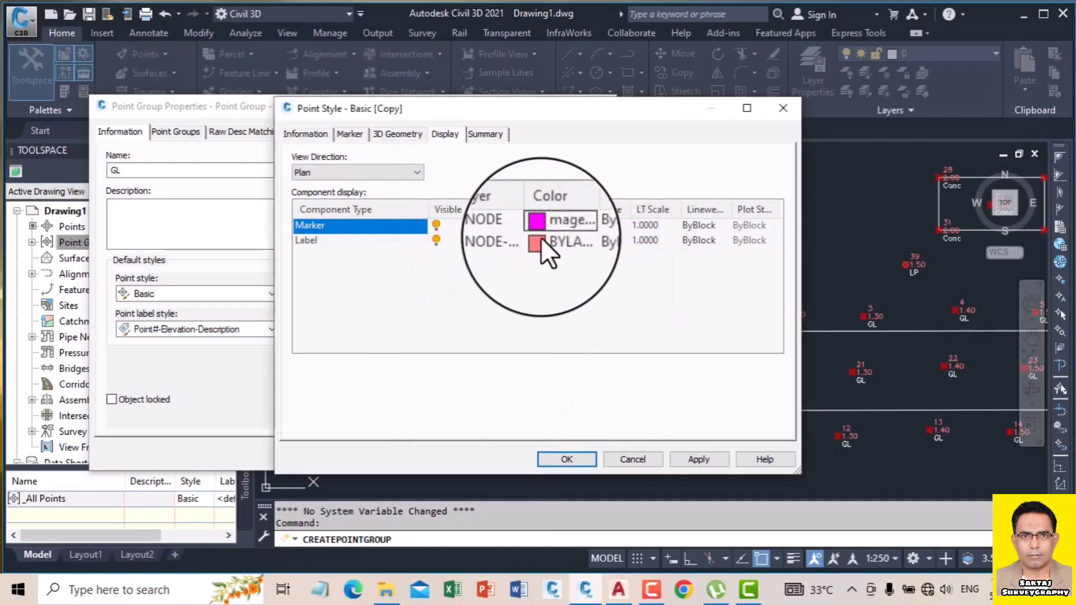
{"action": "left_click", "coordinate": [540, 240]}
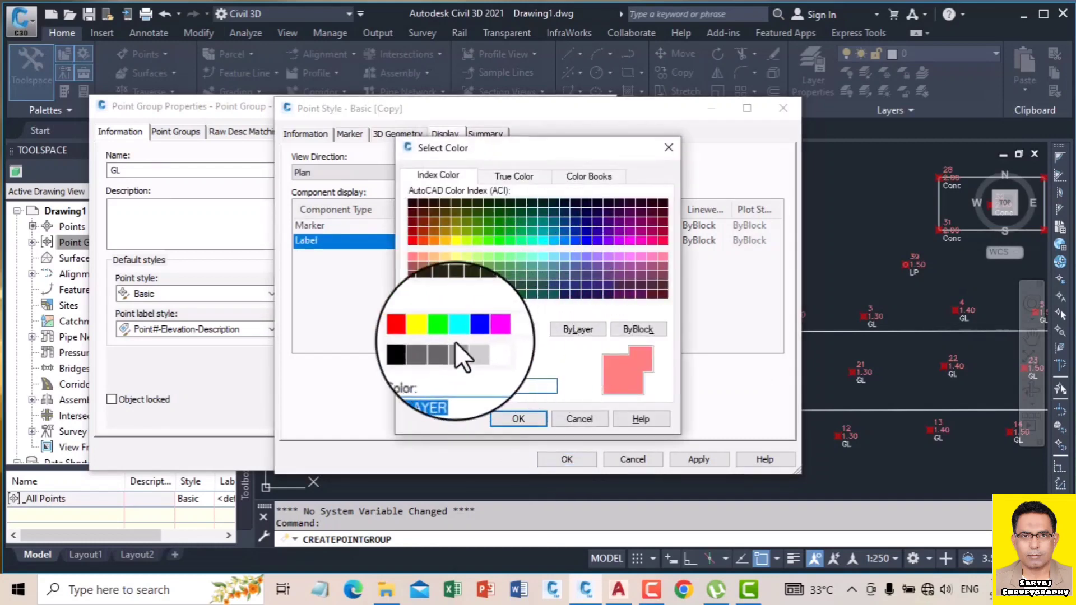
{"action": "left_click", "coordinate": [456, 327]}
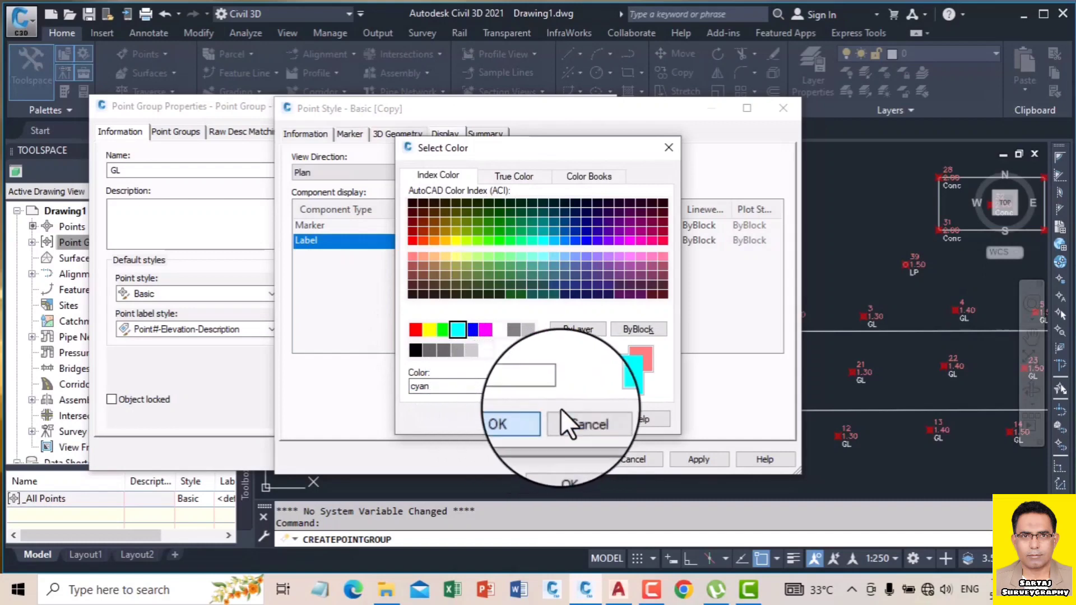
{"action": "left_click", "coordinate": [583, 419]}
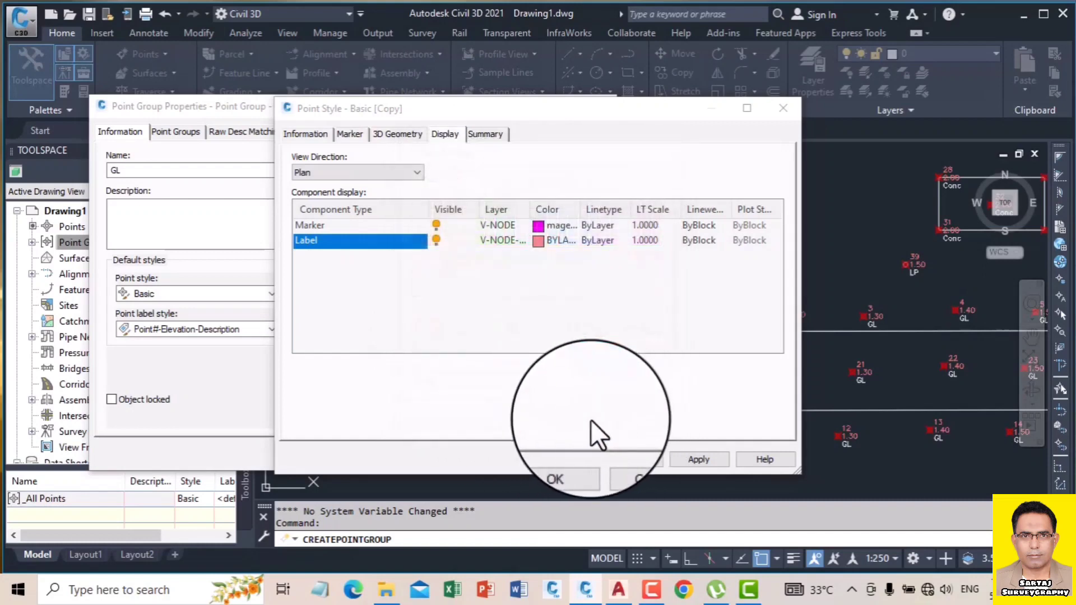
- Apply the copied Basic point style and return to the GL point group's properties
{"action": "left_click", "coordinate": [698, 463]}
{"action": "left_click", "coordinate": [576, 456]}
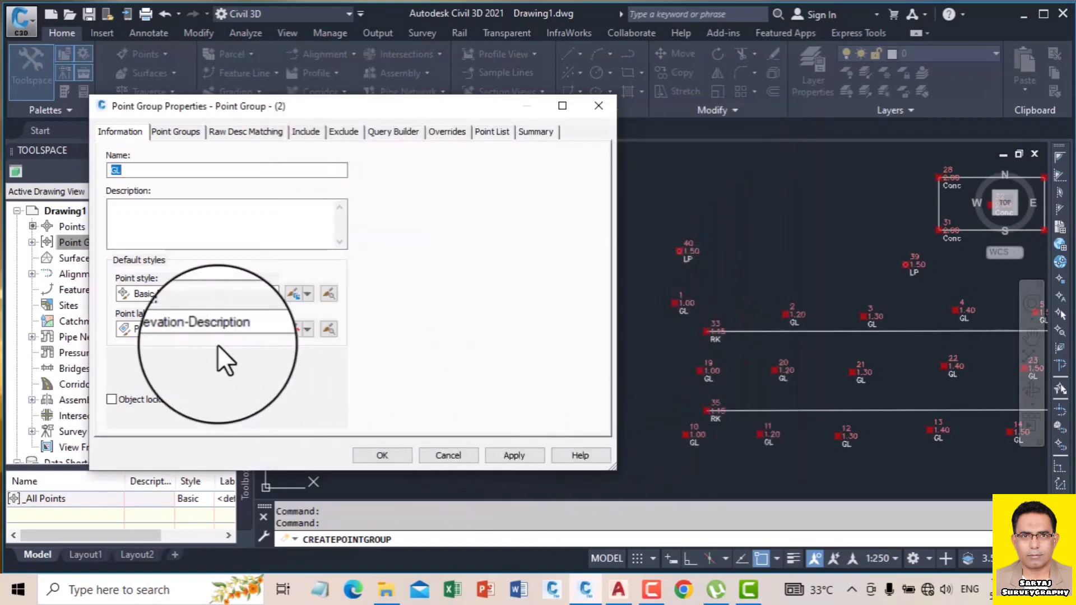
- Copy the Point#-Elevation-Description label style and set the Point Description component's text colour to white
{"action": "left_click", "coordinate": [308, 328]}
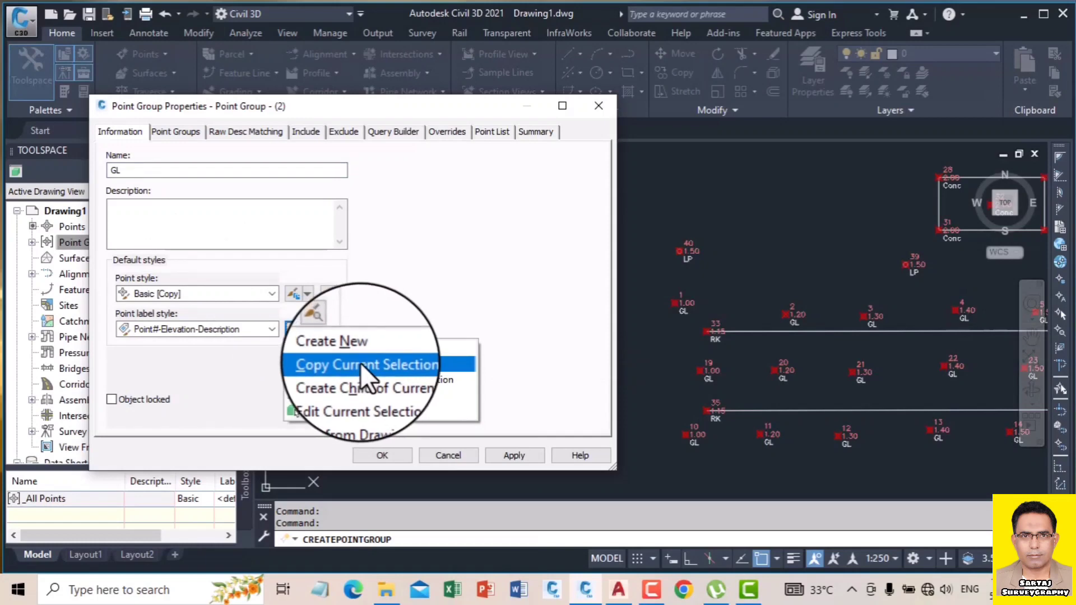
{"action": "left_click", "coordinate": [361, 362]}
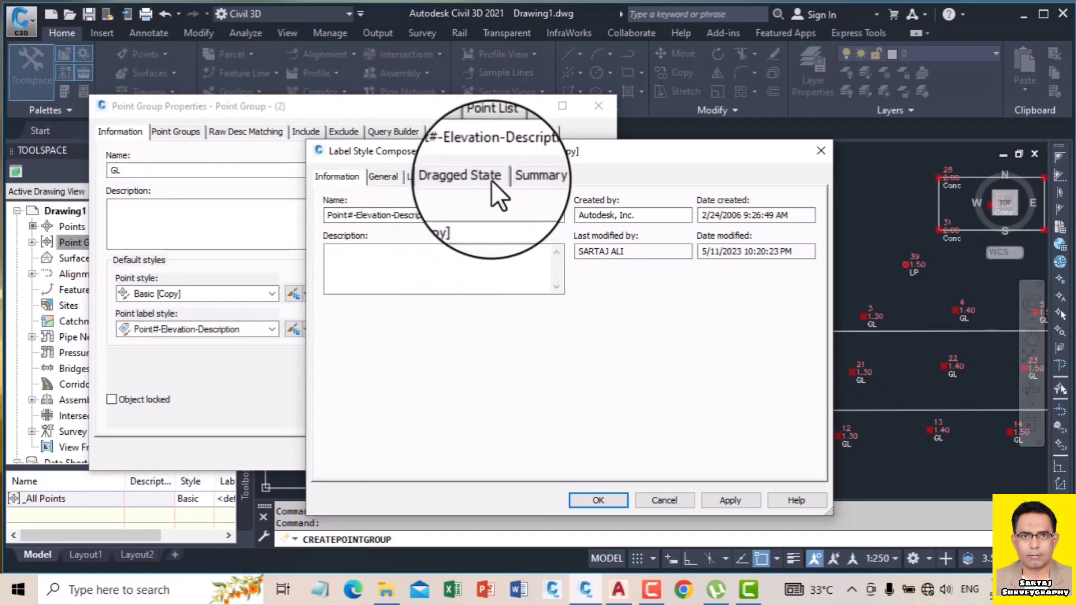
{"action": "left_click", "coordinate": [418, 177]}
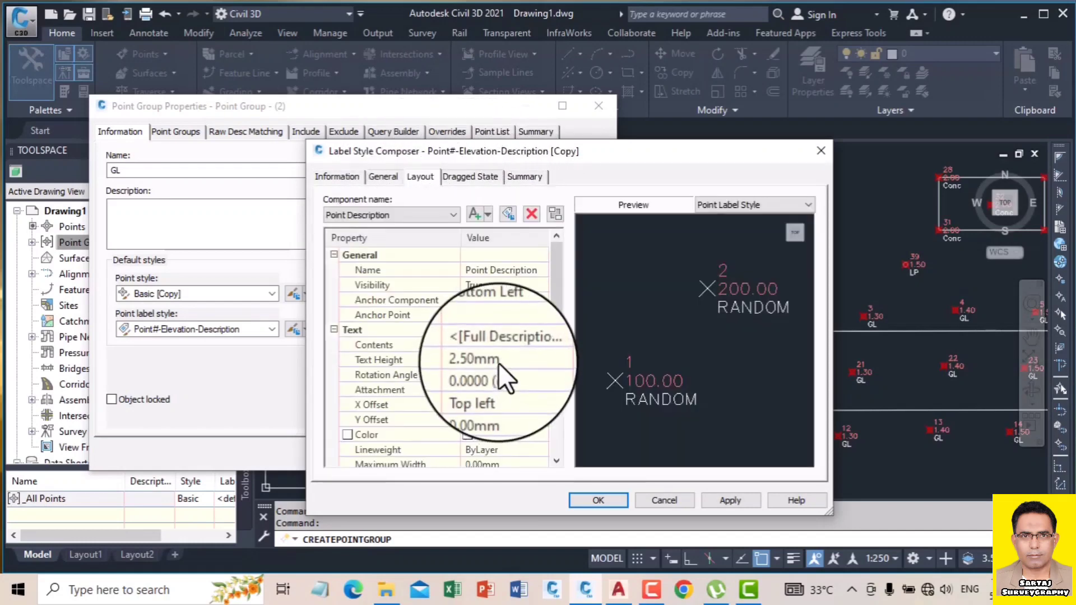
{"action": "left_click", "coordinate": [469, 432]}
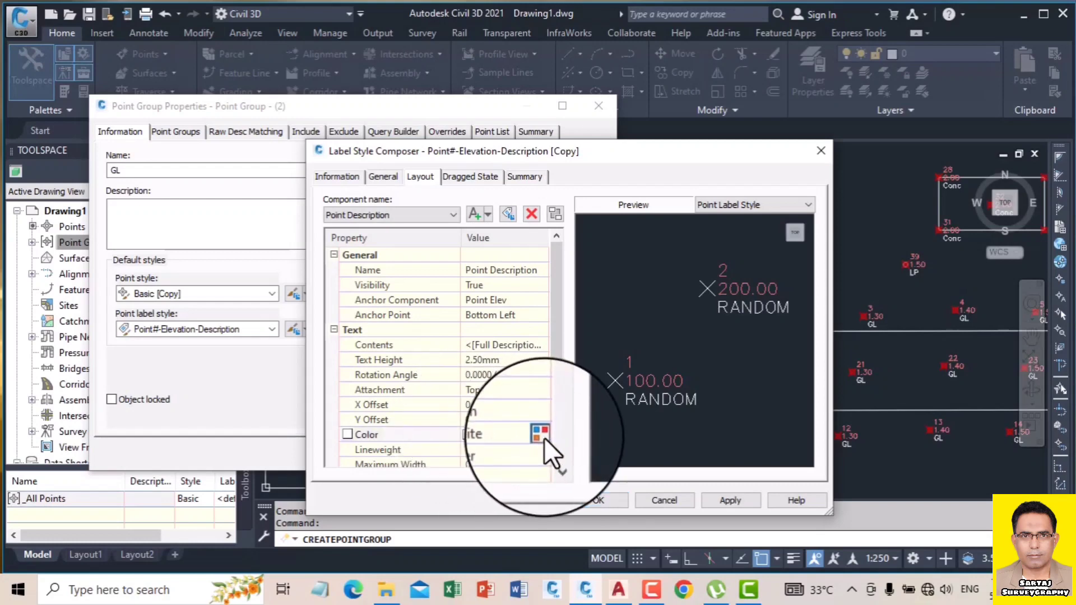
{"action": "left_click", "coordinate": [541, 433]}
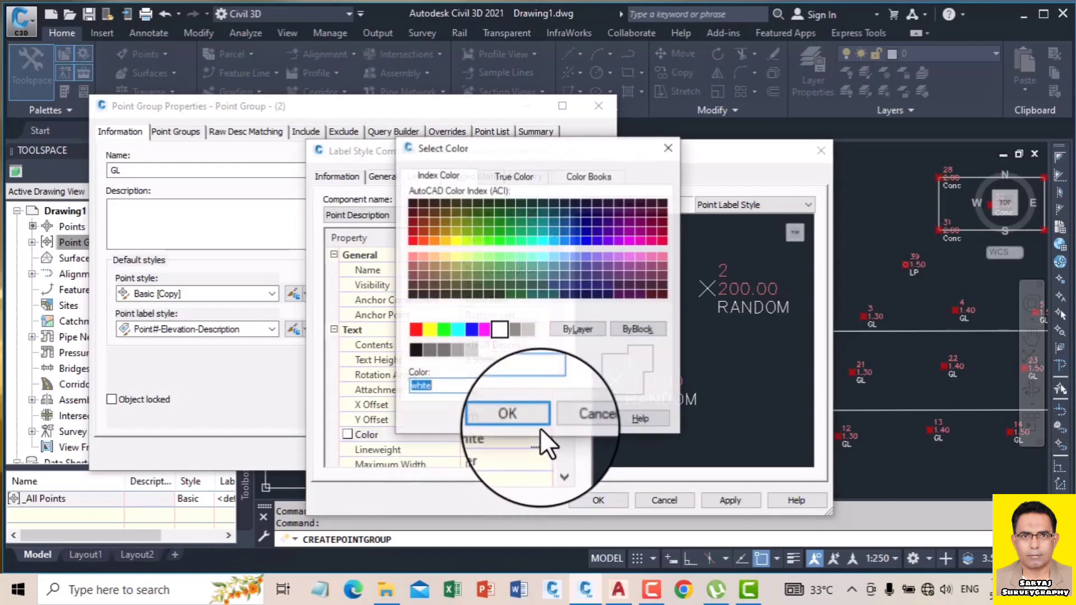
{"action": "left_click", "coordinate": [489, 338]}
{"action": "left_click", "coordinate": [497, 333]}
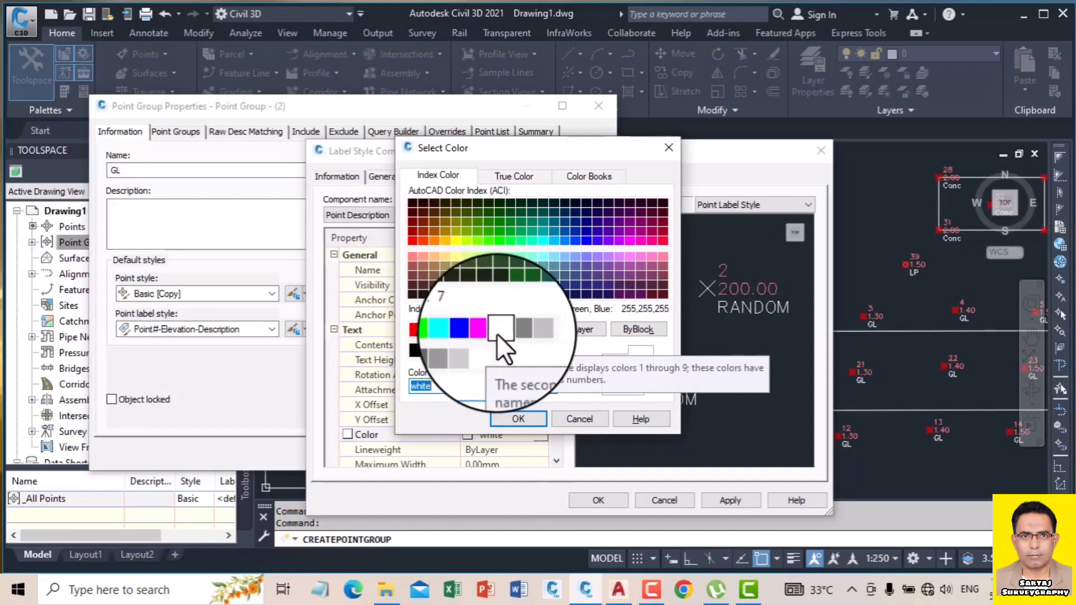
{"action": "left_click", "coordinate": [512, 415]}
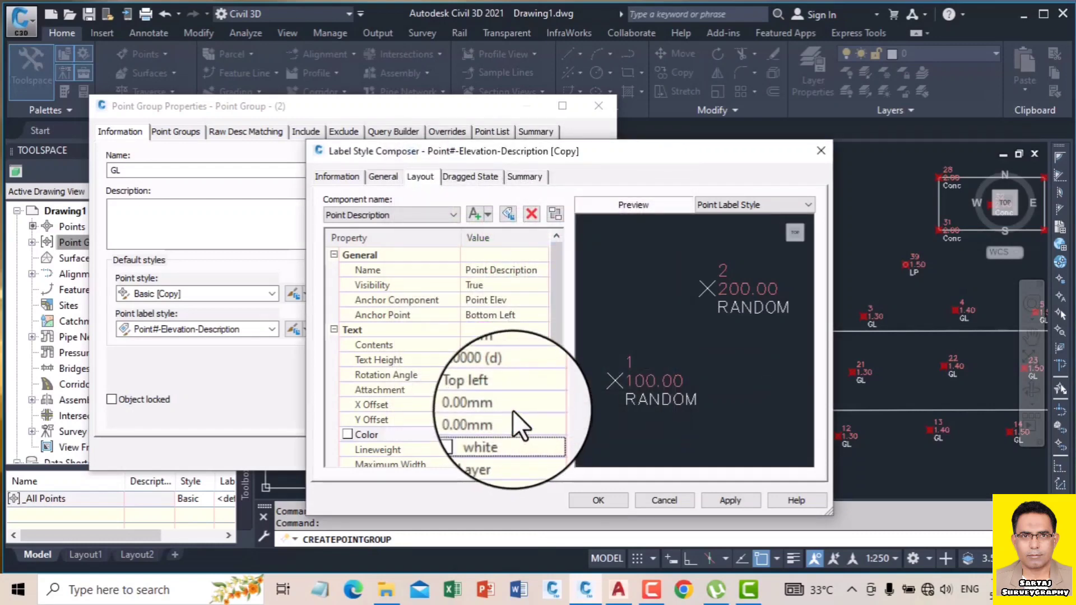
- Set the Point Number component's text colour to red in the copied Point#-Elevation-Description label style and apply it
{"action": "left_click", "coordinate": [380, 215]}
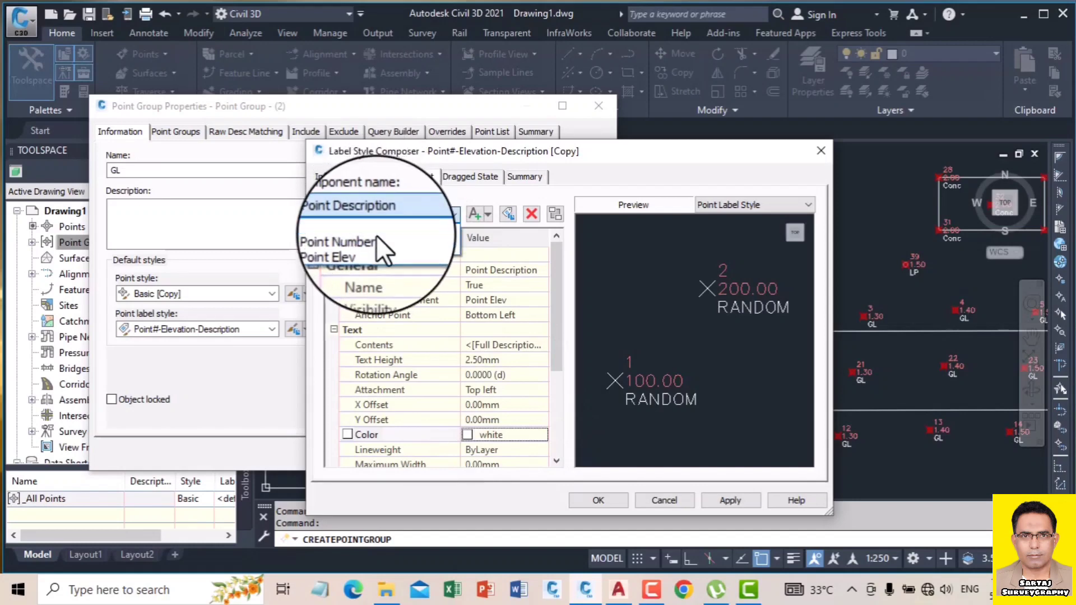
{"action": "left_click", "coordinate": [375, 239]}
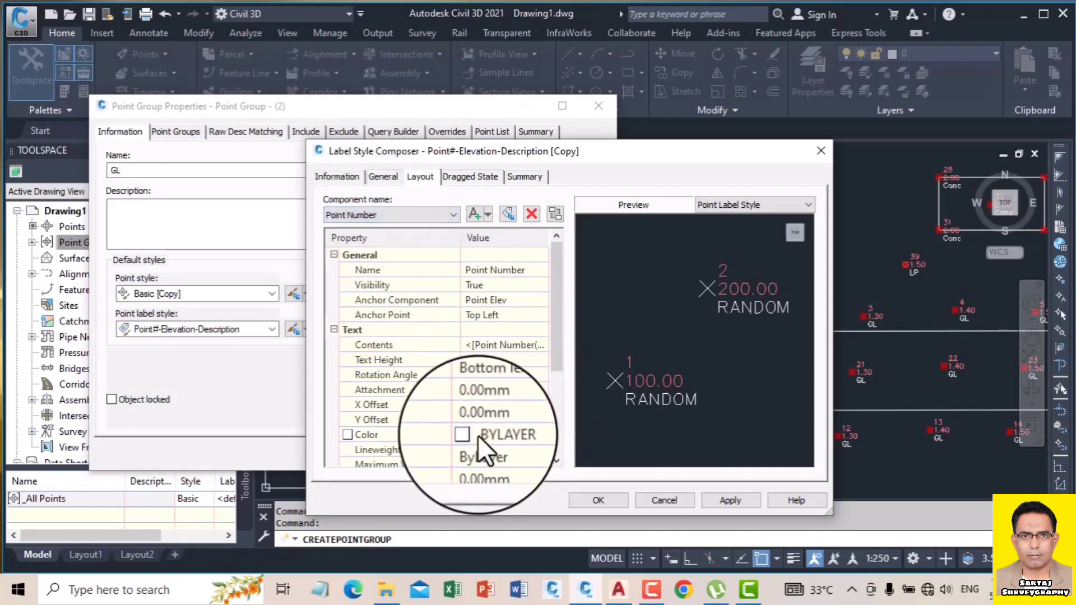
{"action": "left_click", "coordinate": [537, 436]}
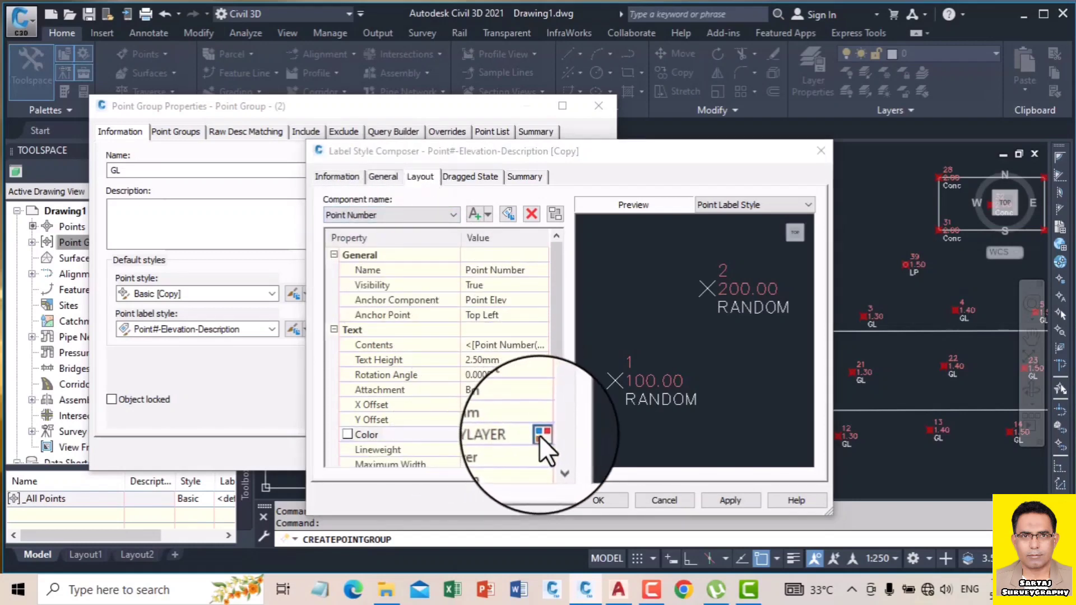
{"action": "left_click", "coordinate": [539, 436]}
{"action": "left_click", "coordinate": [415, 329]}
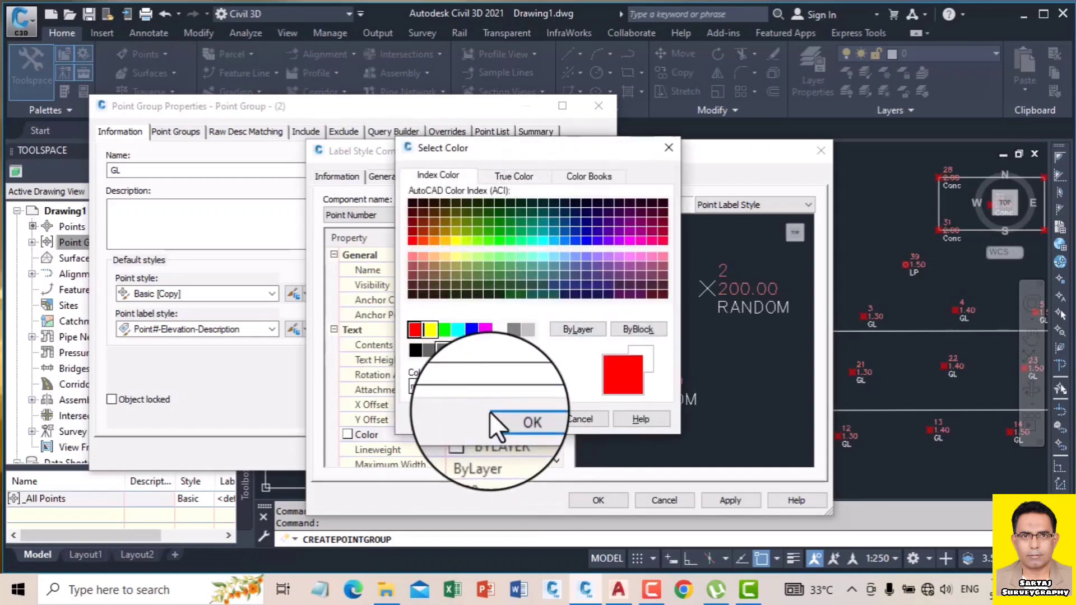
{"action": "left_click", "coordinate": [511, 418]}
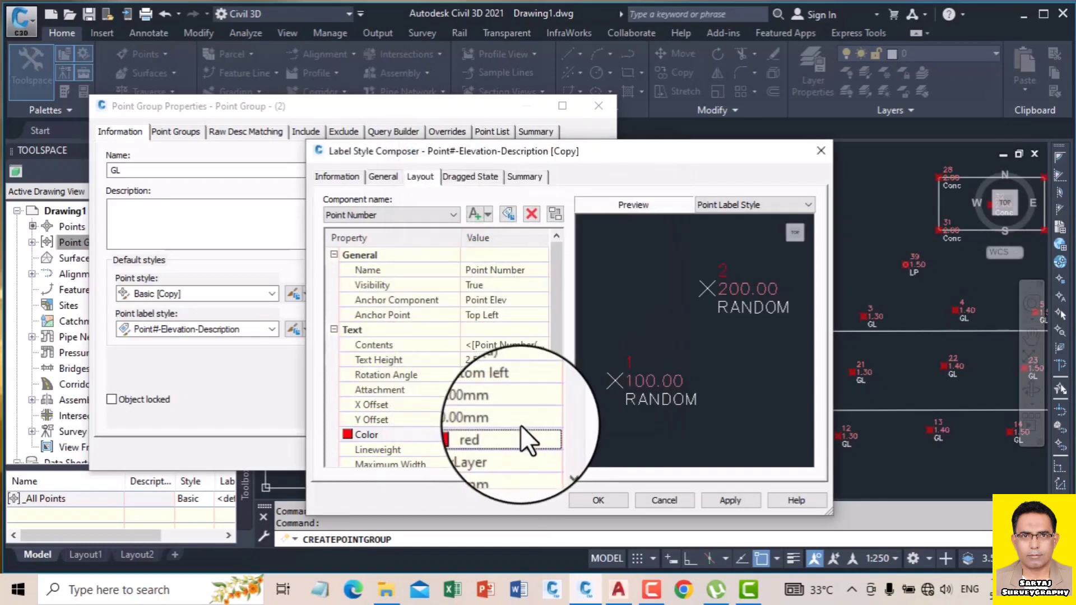
{"action": "left_click", "coordinate": [728, 499]}
- Set the Point Elev component's text colour to magenta in the copied label style and apply the change
{"action": "left_click", "coordinate": [361, 217]}
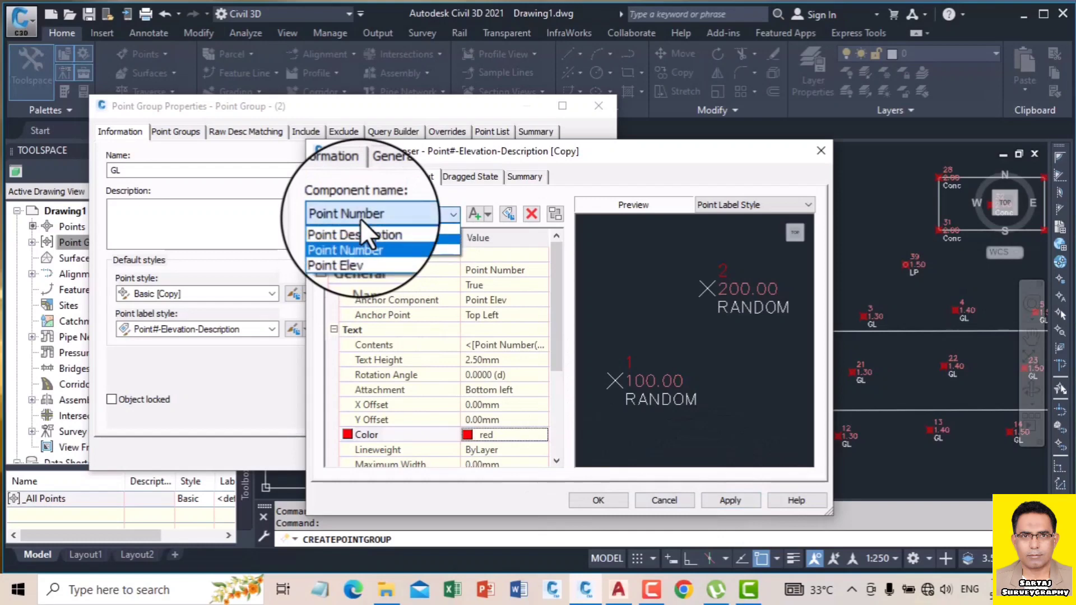
{"action": "left_click", "coordinate": [354, 253]}
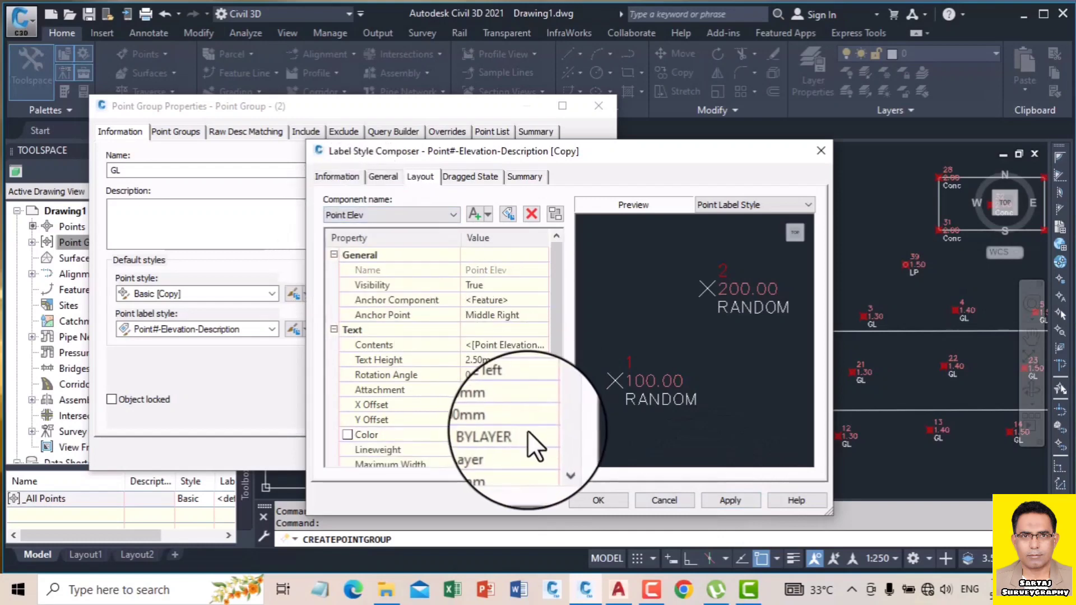
{"action": "left_click", "coordinate": [539, 433]}
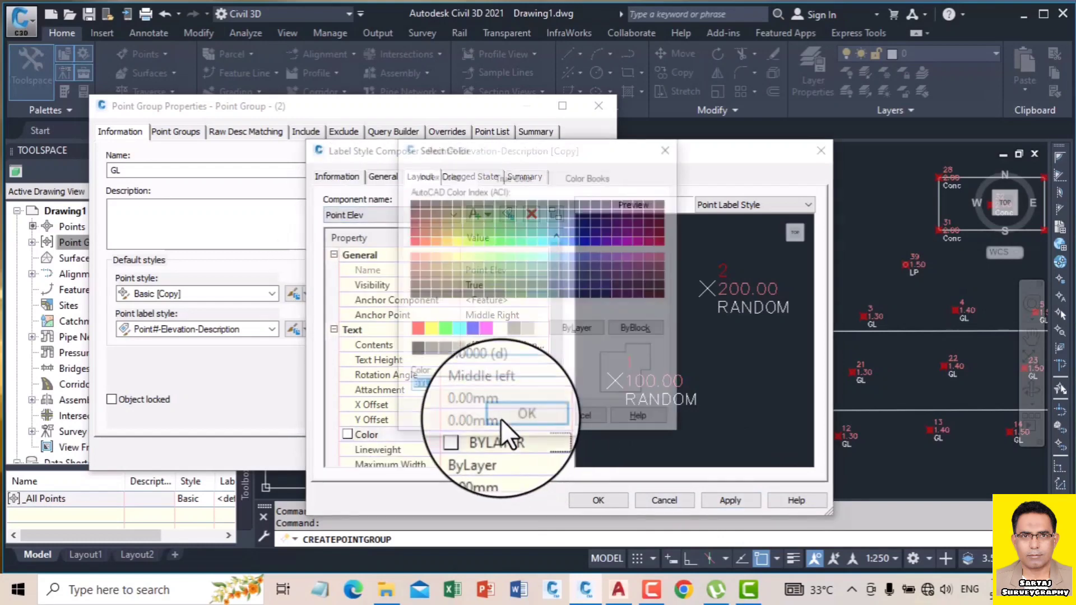
{"action": "left_click", "coordinate": [485, 330]}
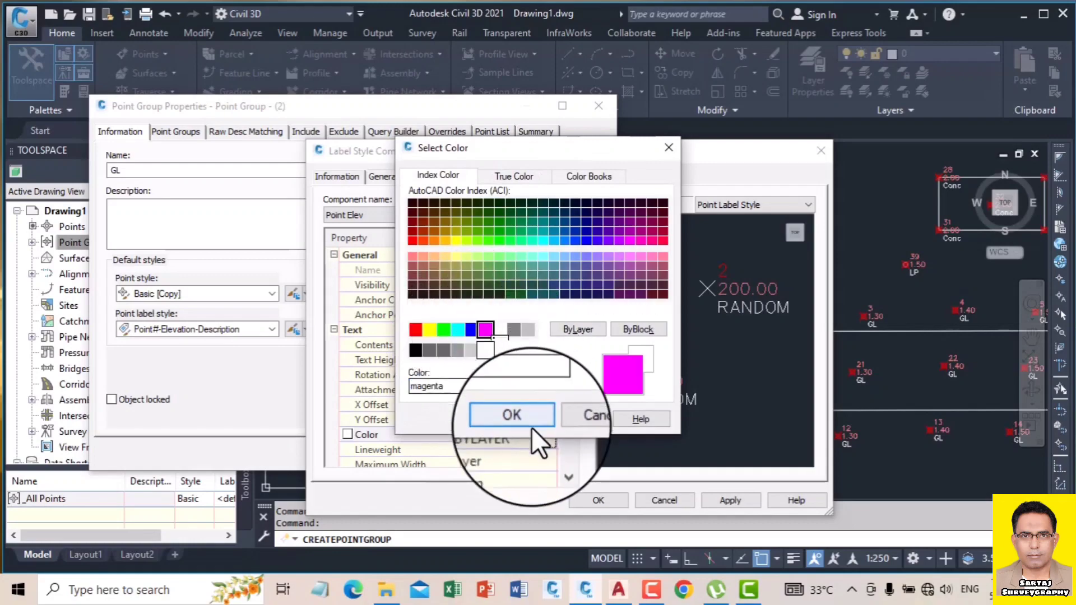
{"action": "left_click", "coordinate": [513, 419]}
{"action": "left_click", "coordinate": [731, 500]}
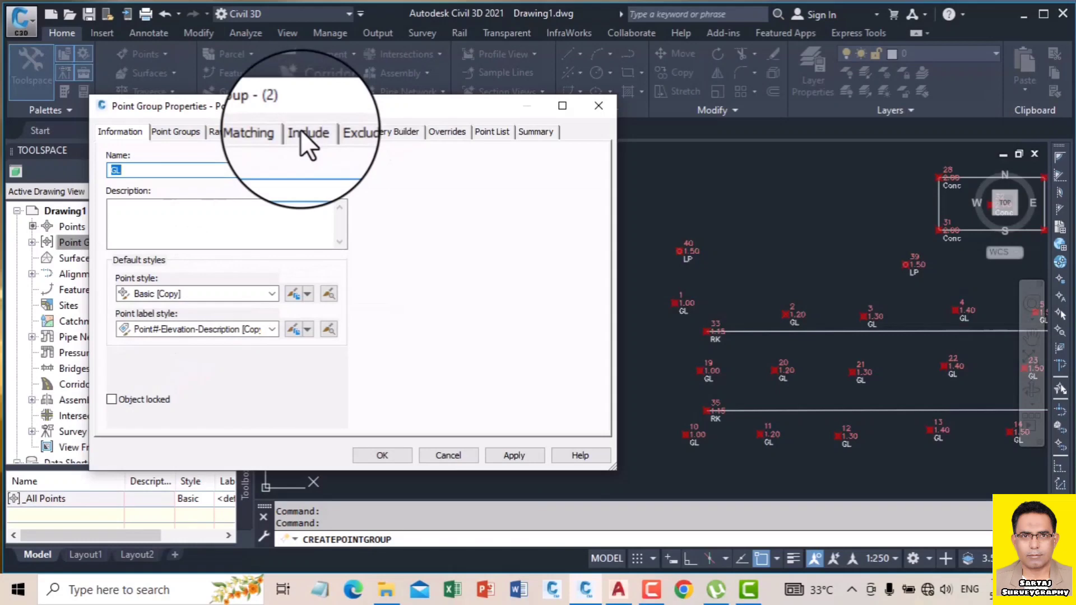
{"action": "left_click", "coordinate": [167, 132]}
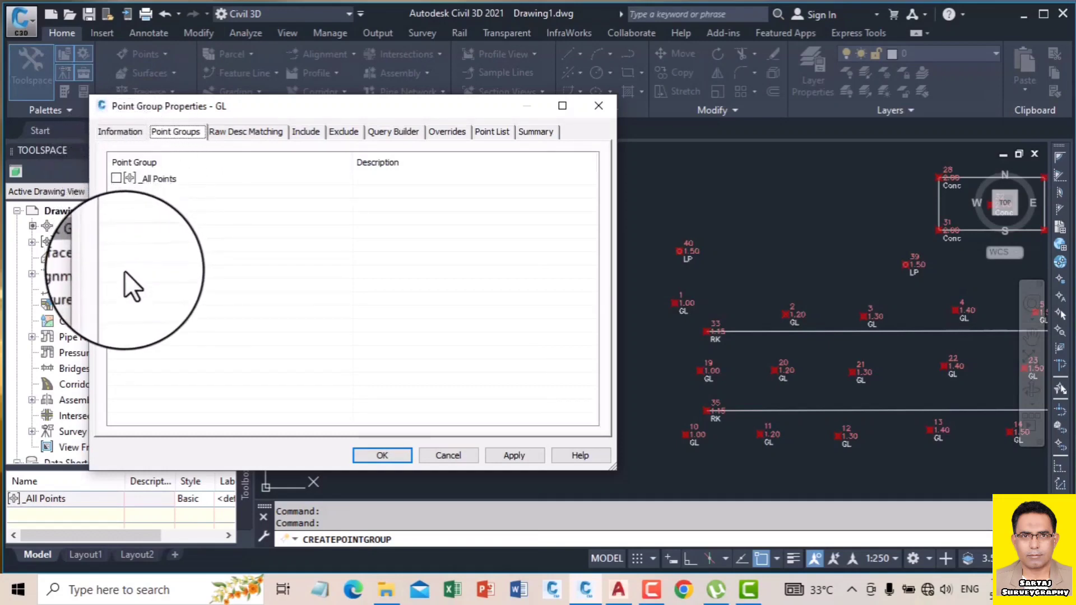
{"action": "left_click", "coordinate": [245, 132]}
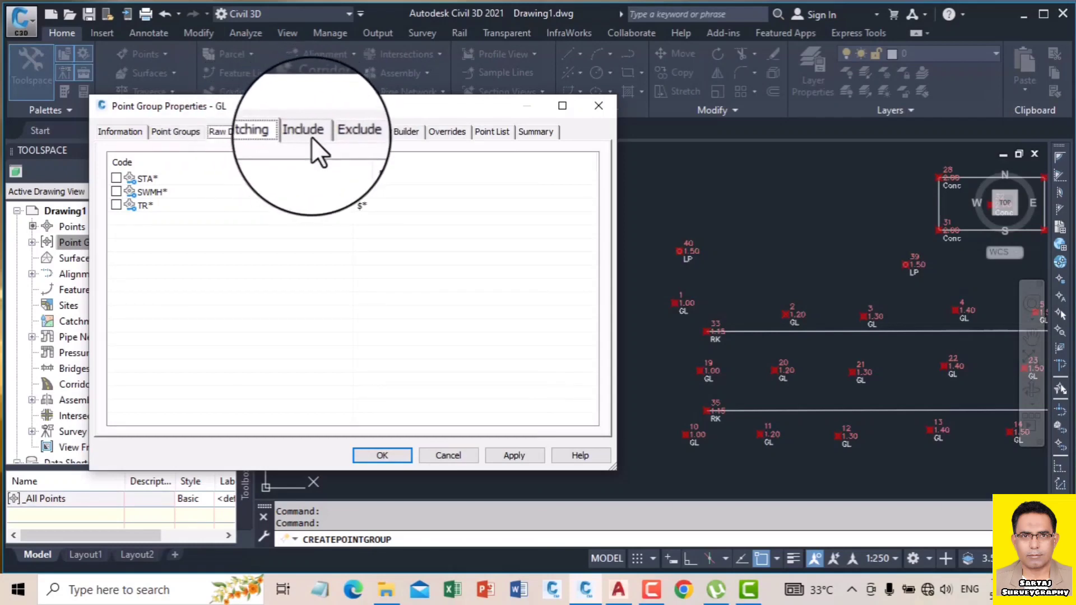
{"action": "left_click", "coordinate": [308, 132]}
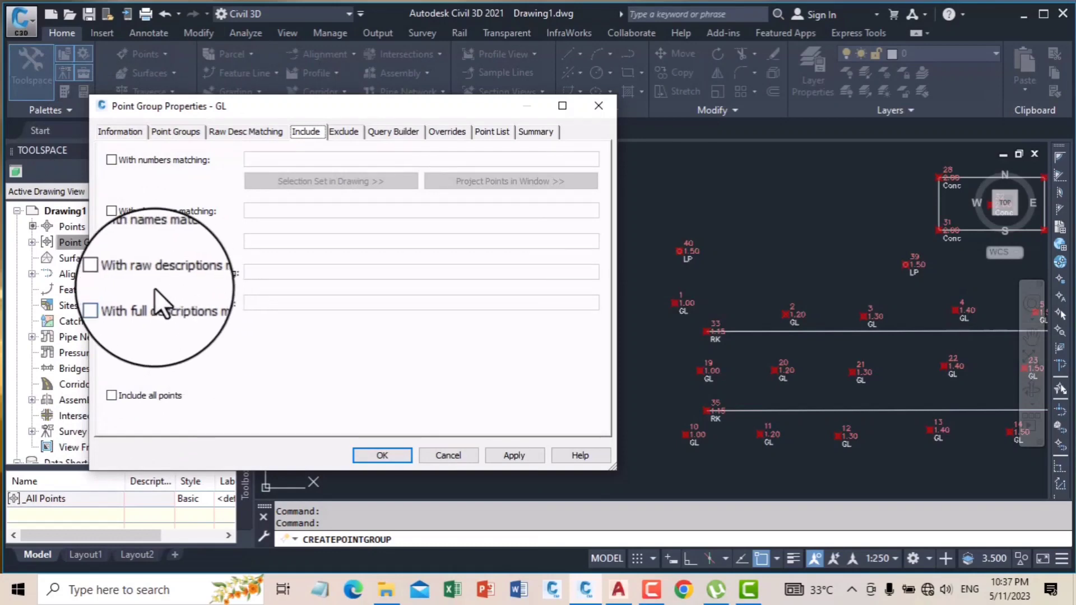
{"action": "left_click", "coordinate": [111, 271]}
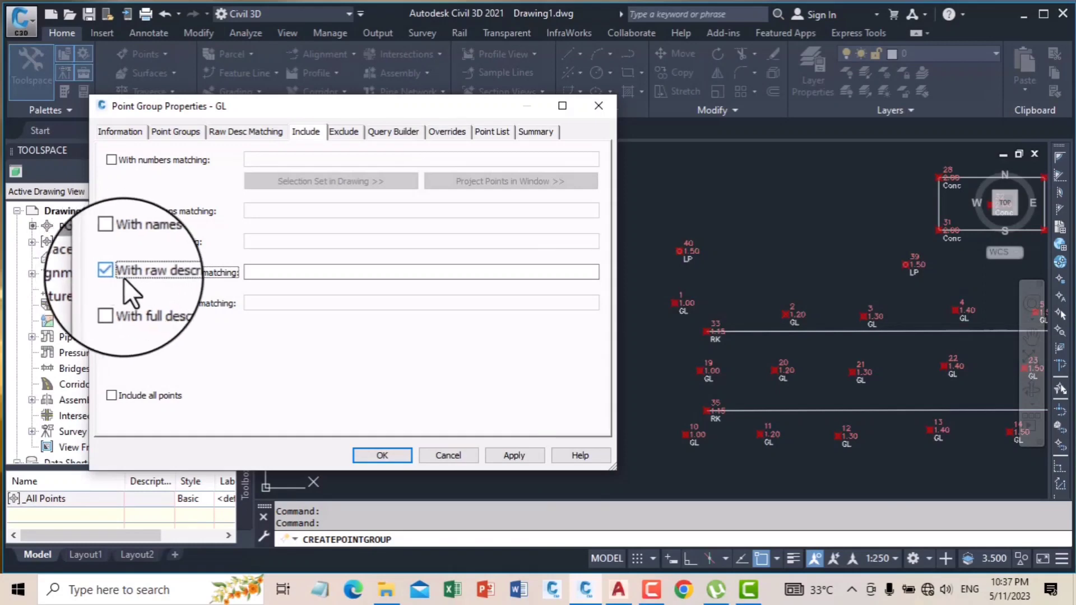
{"action": "left_click", "coordinate": [112, 273]}
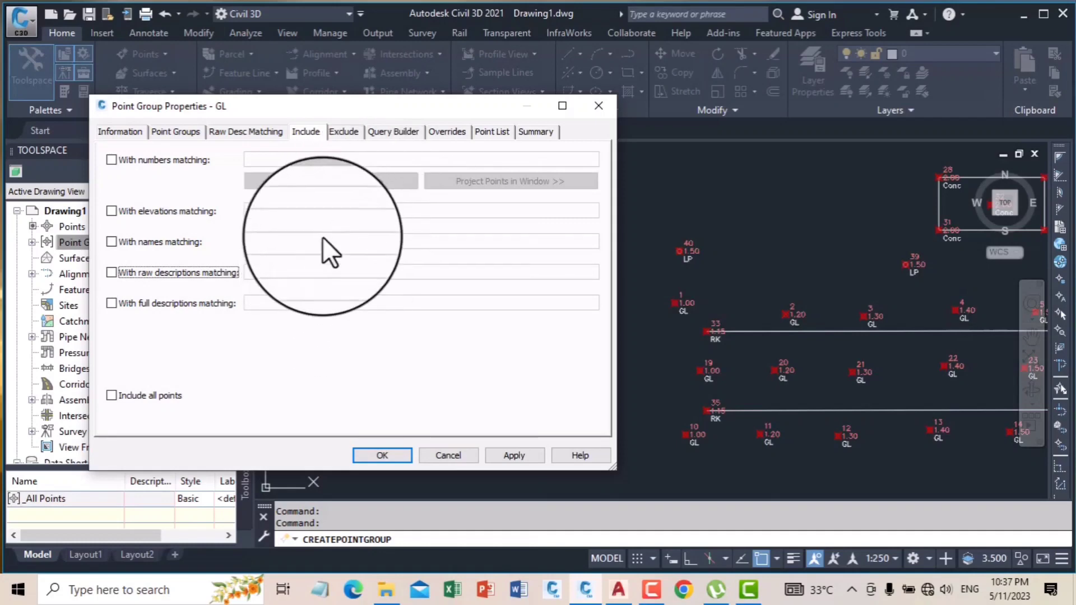
{"action": "left_click", "coordinate": [112, 273]}
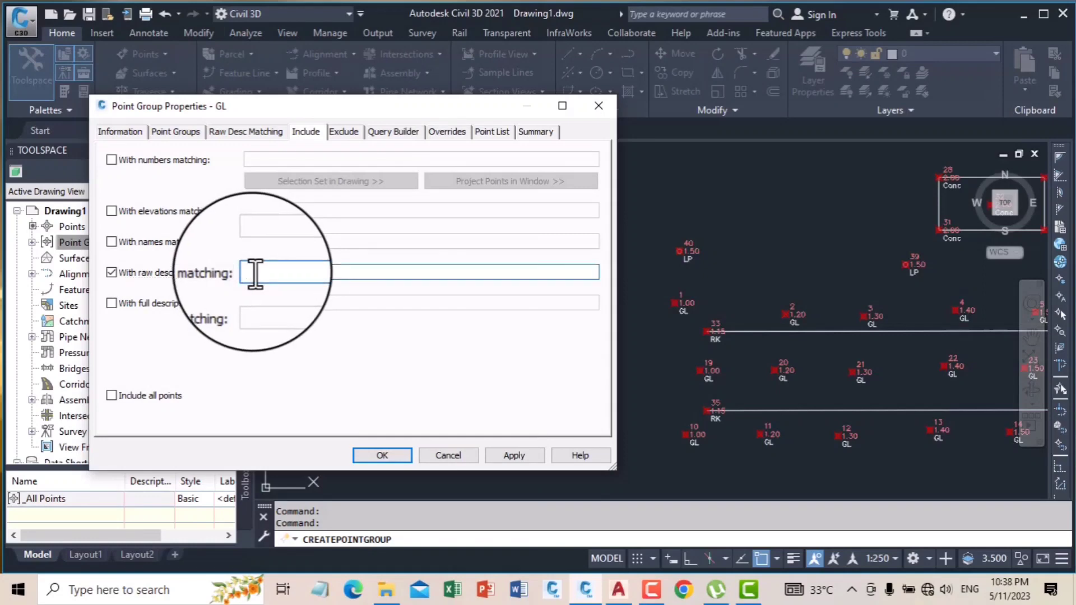
{"action": "left_click", "coordinate": [492, 131]}
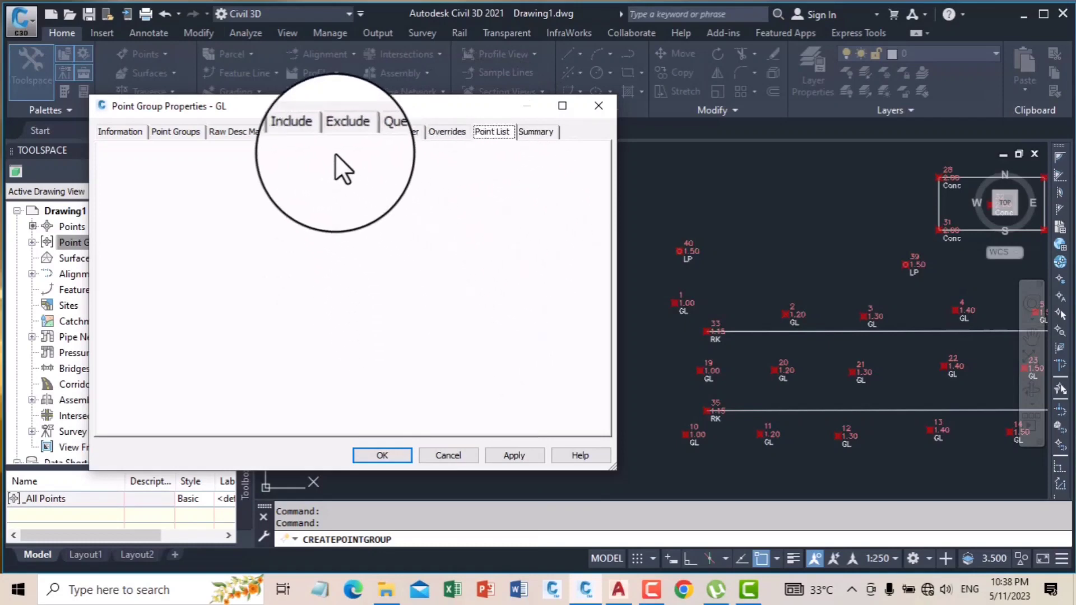
{"action": "left_click", "coordinate": [302, 131]}
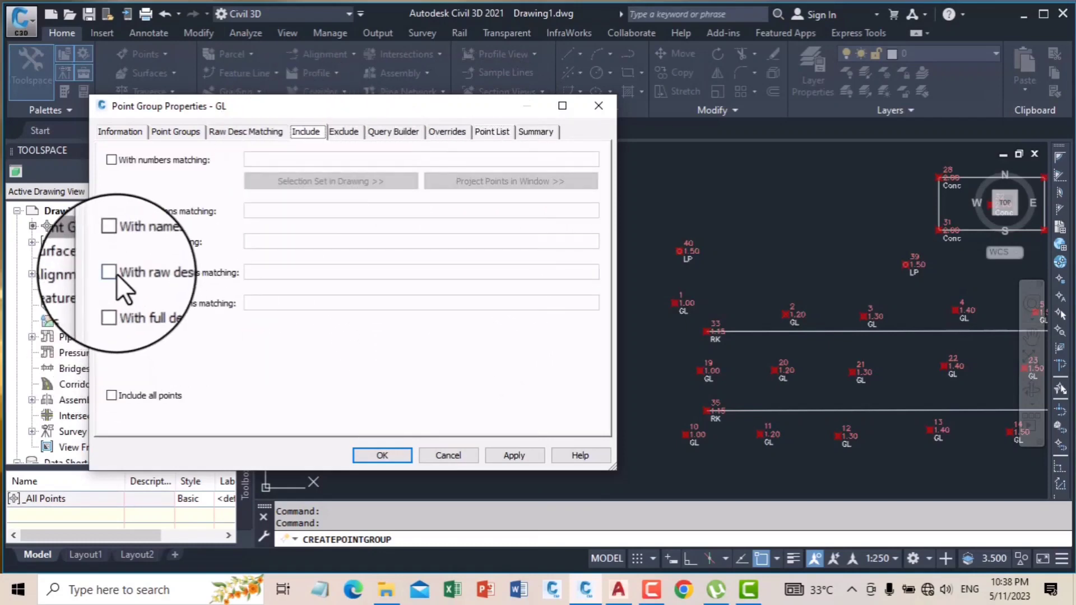
{"action": "left_click", "coordinate": [119, 132]}
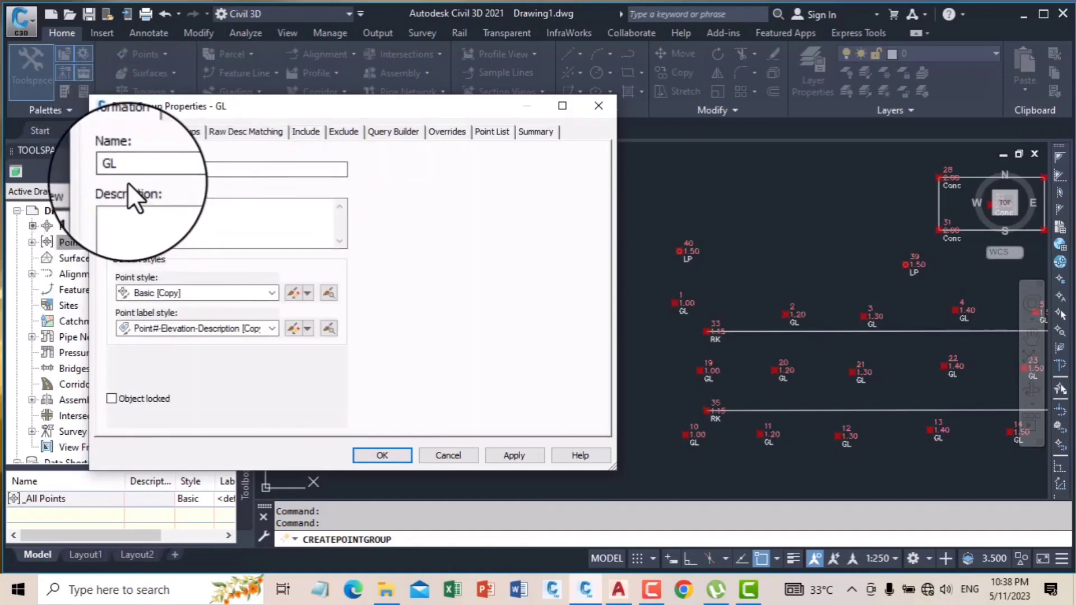
- Include points with raw descriptions matching GL in the point group and check its point list
{"action": "left_click", "coordinate": [311, 133]}
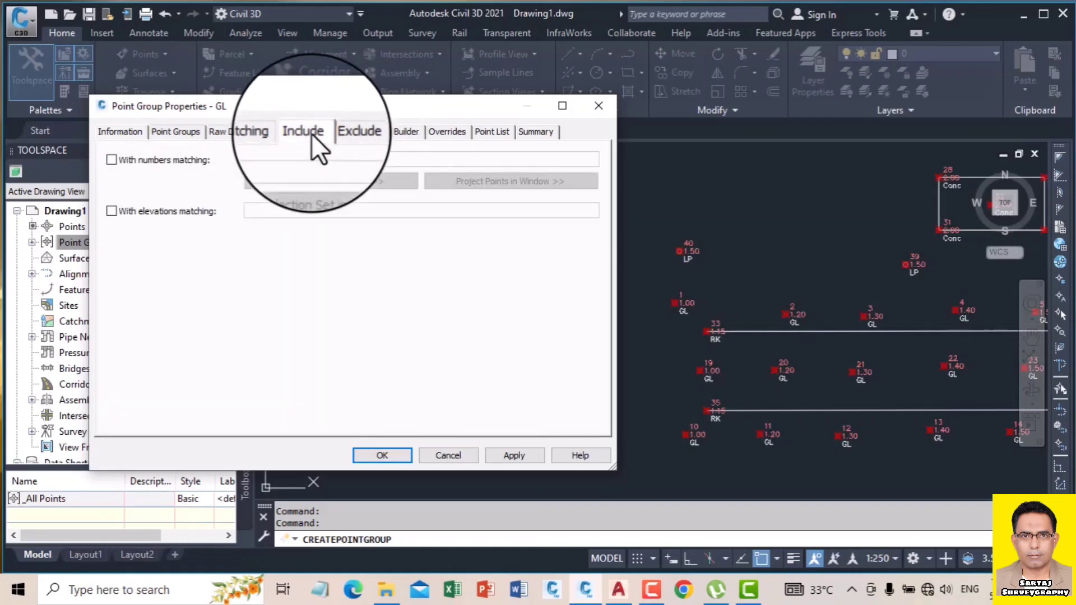
{"action": "left_click", "coordinate": [111, 273]}
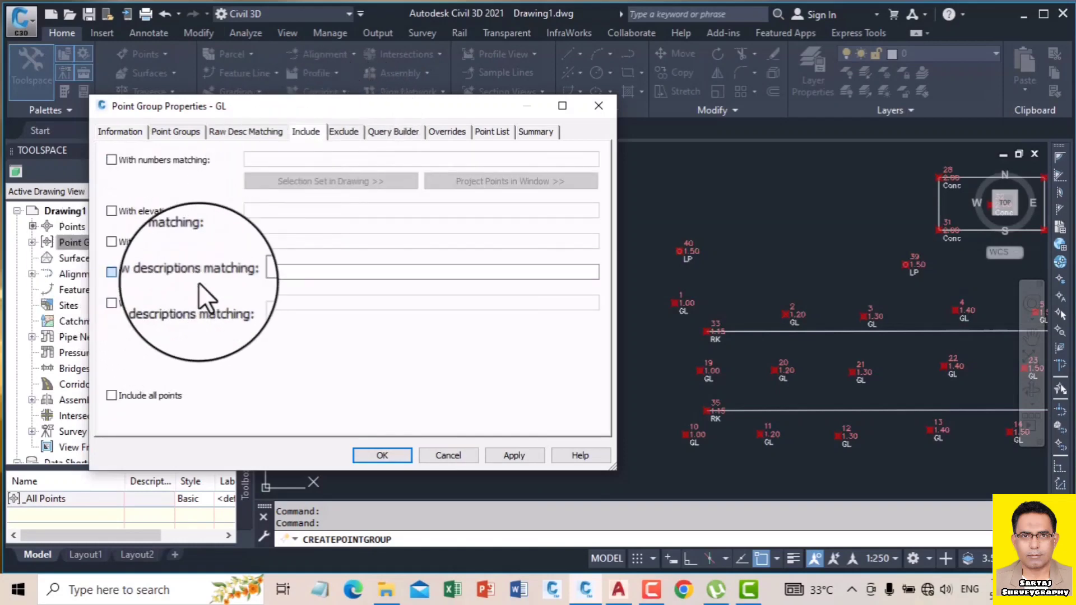
{"action": "left_click", "coordinate": [269, 274]}
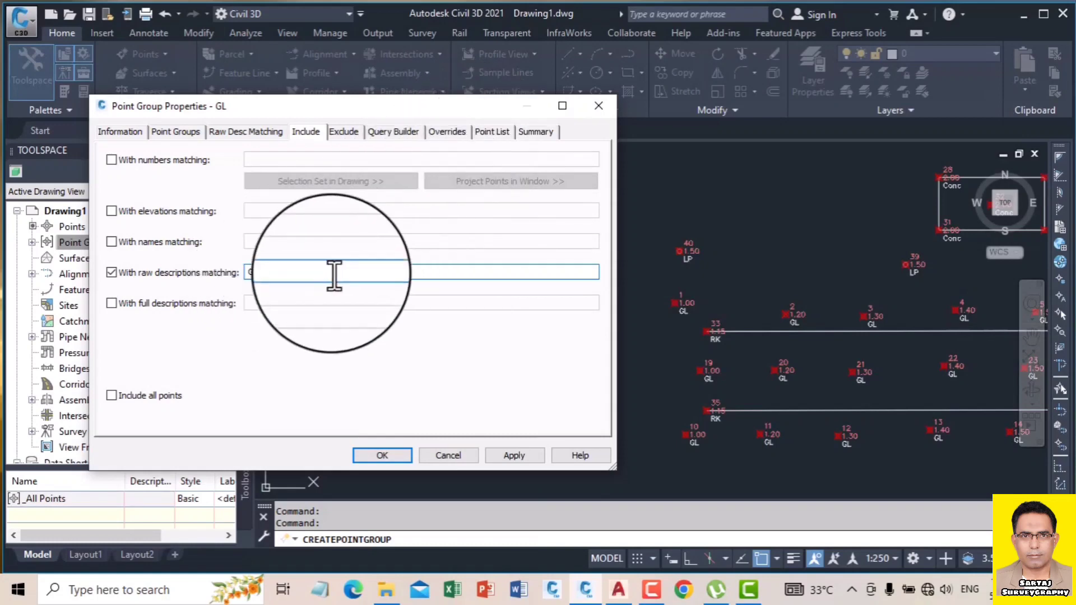
{"action": "left_click", "coordinate": [492, 135]}
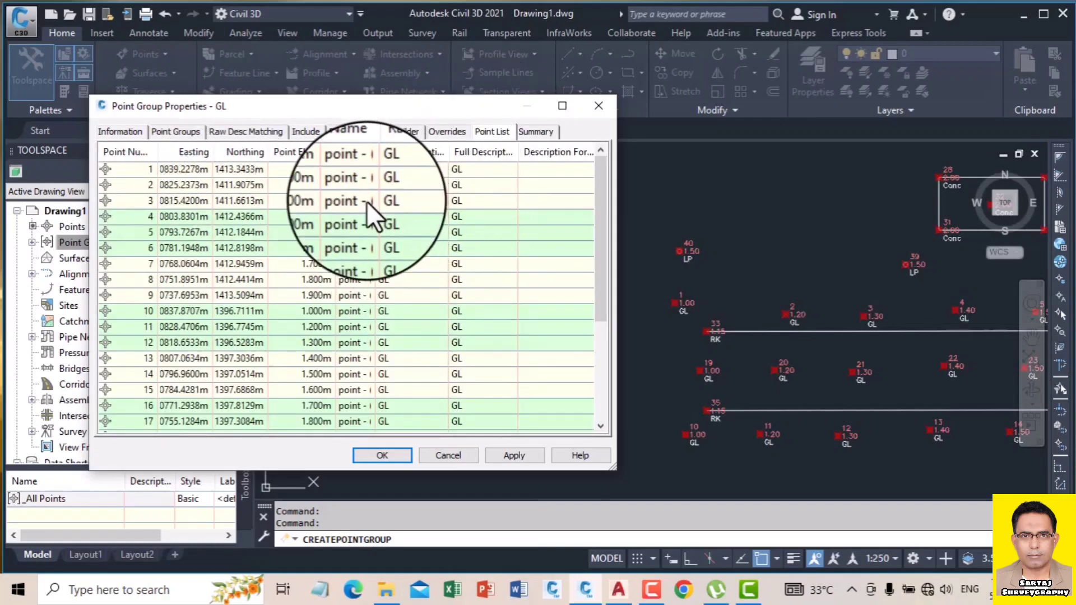
{"action": "scroll", "coordinate": [215, 197], "scroll_direction": "down", "scroll_amount": 5}
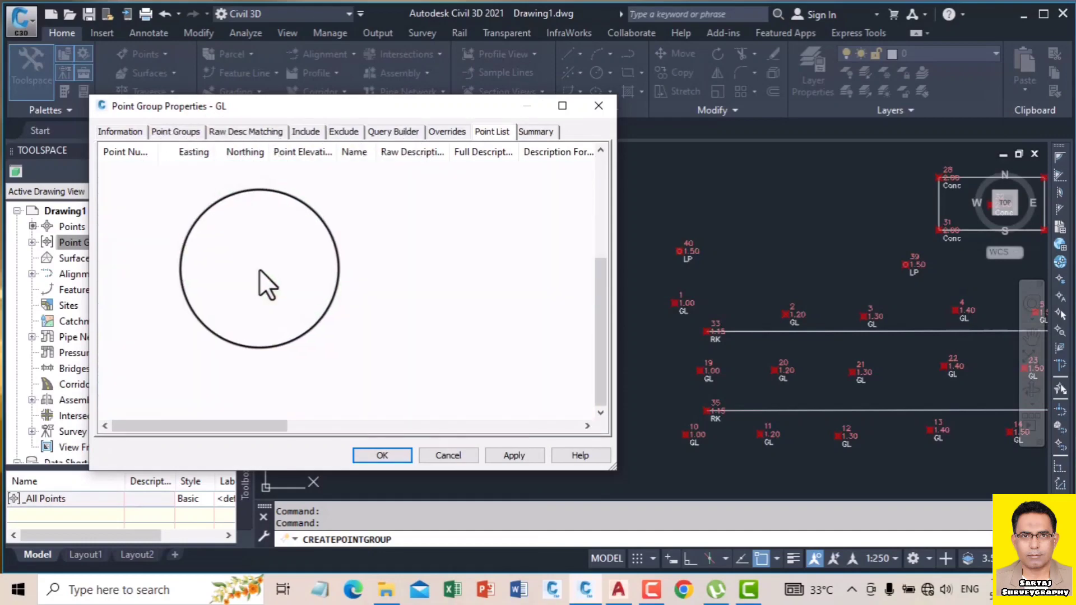
{"action": "scroll", "coordinate": [260, 269], "scroll_direction": "up", "scroll_amount": 3}
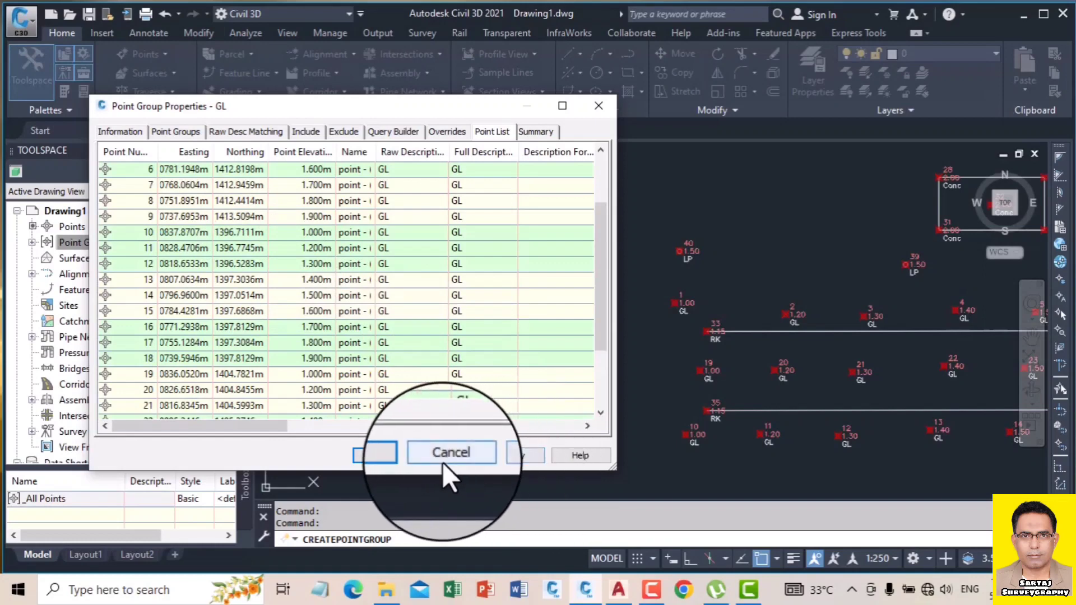
- Return to the GL group's general information, apply its properties and finish creating the group
{"action": "left_click", "coordinate": [167, 133]}
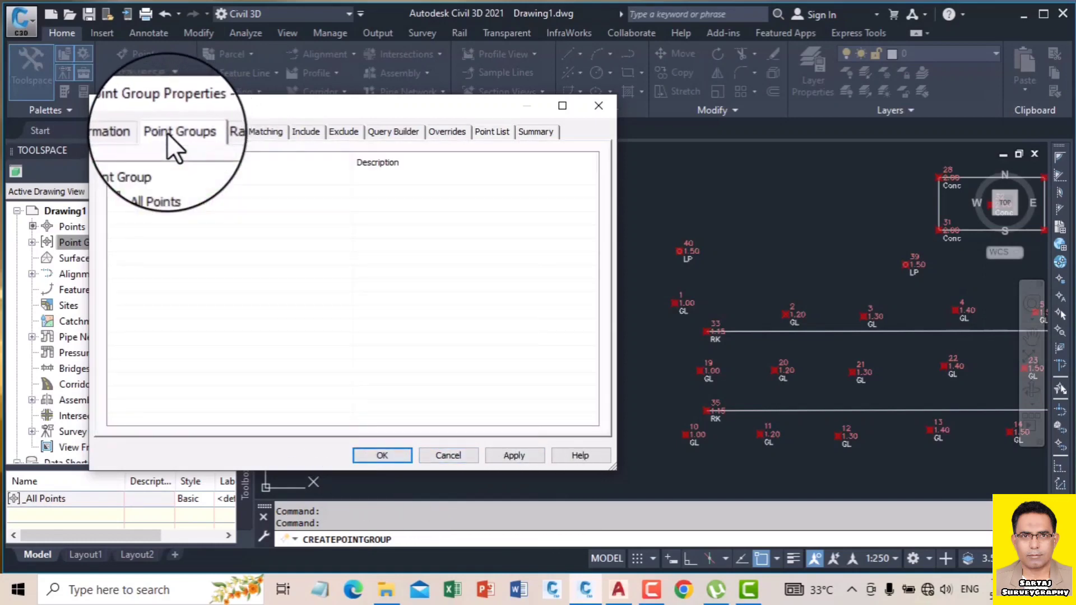
{"action": "left_click", "coordinate": [133, 134]}
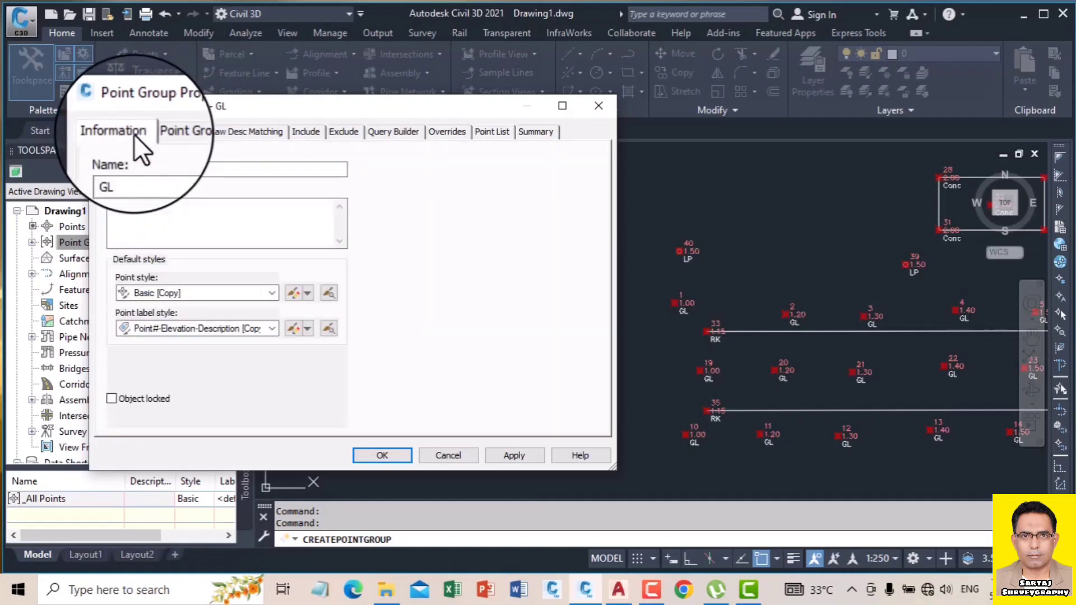
{"action": "left_click", "coordinate": [512, 455]}
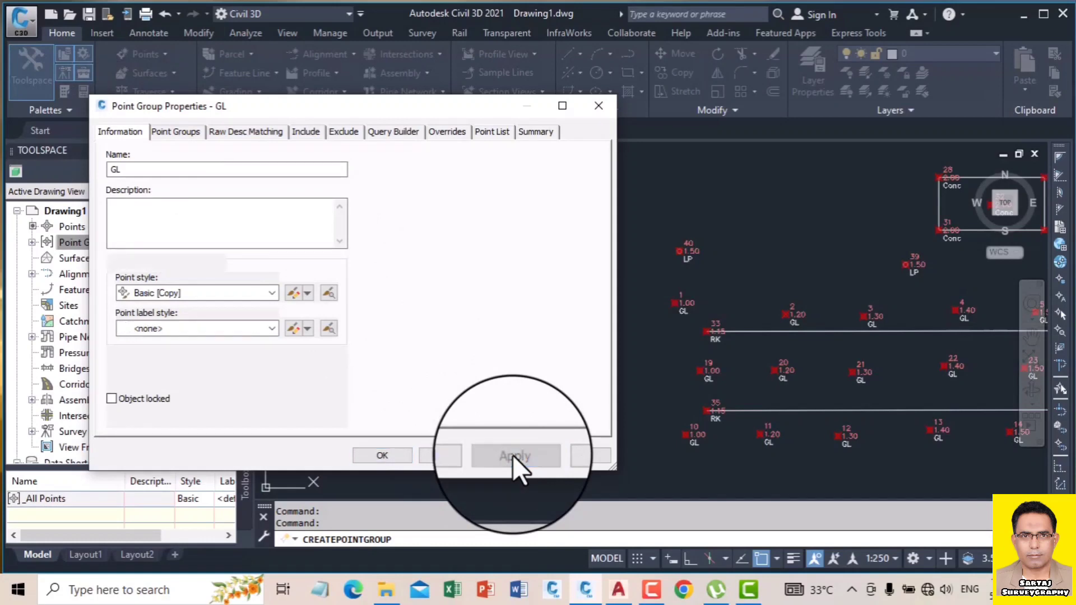
{"action": "left_click", "coordinate": [381, 454]}
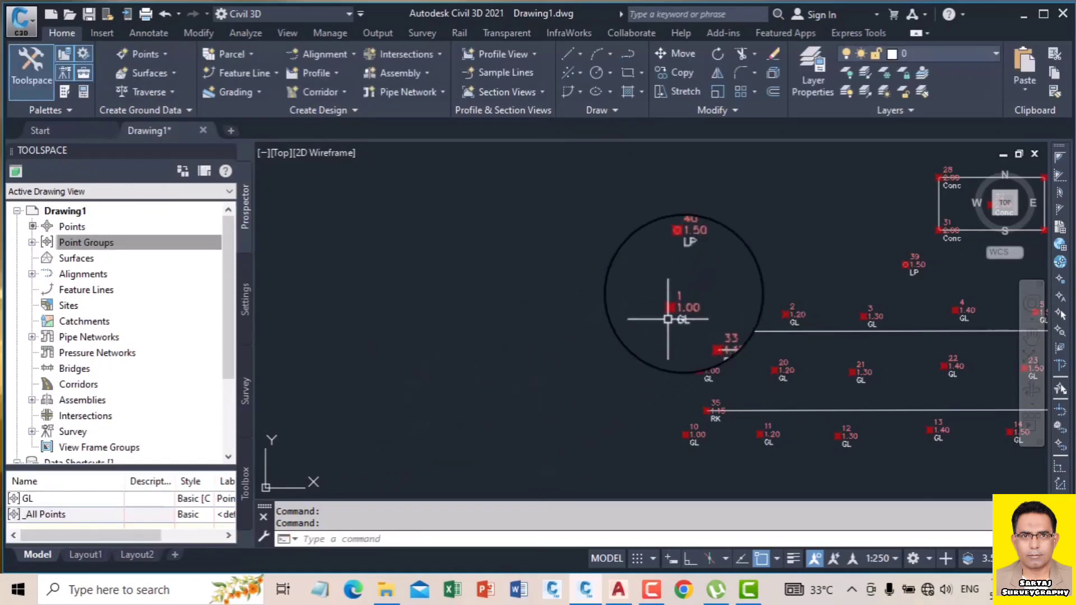
- Select all COGO points similar to point 40 and set their point label style to <default> in their properties
{"action": "left_click", "coordinate": [681, 246]}
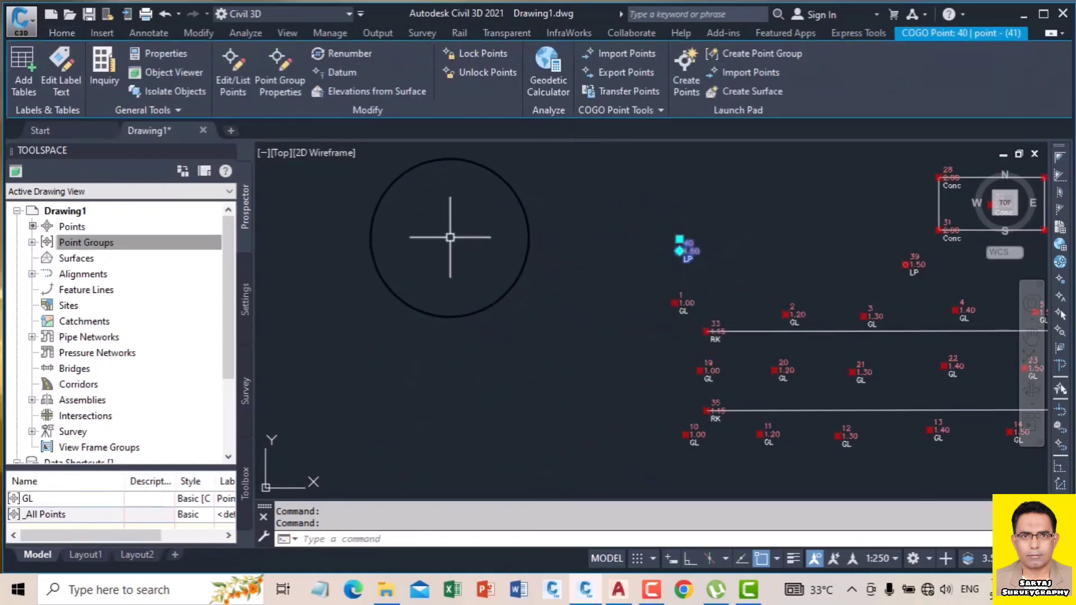
{"action": "right_click", "coordinate": [449, 235]}
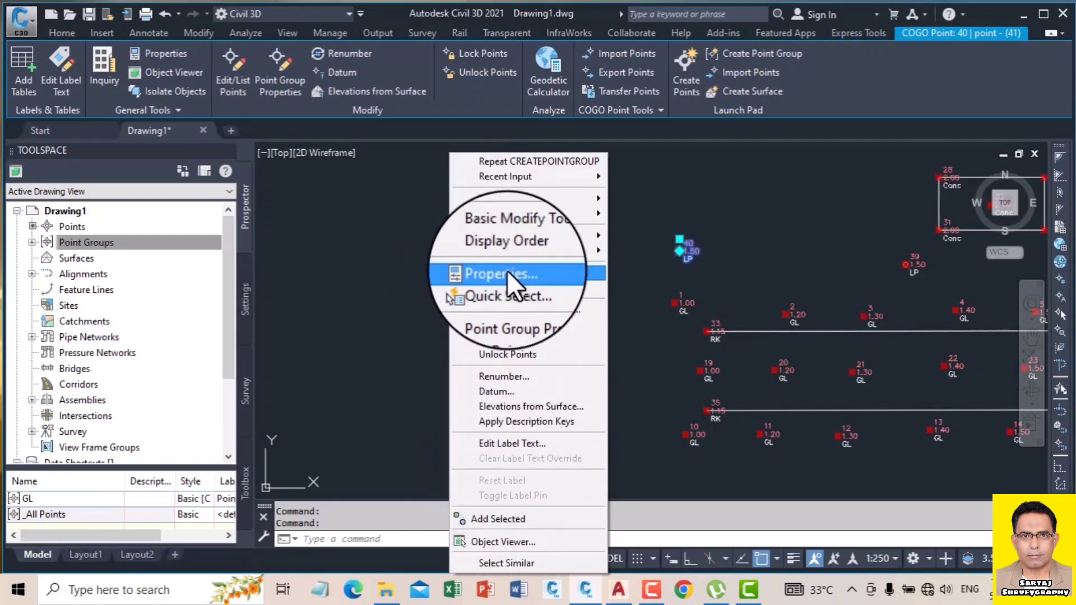
{"action": "left_click", "coordinate": [529, 560]}
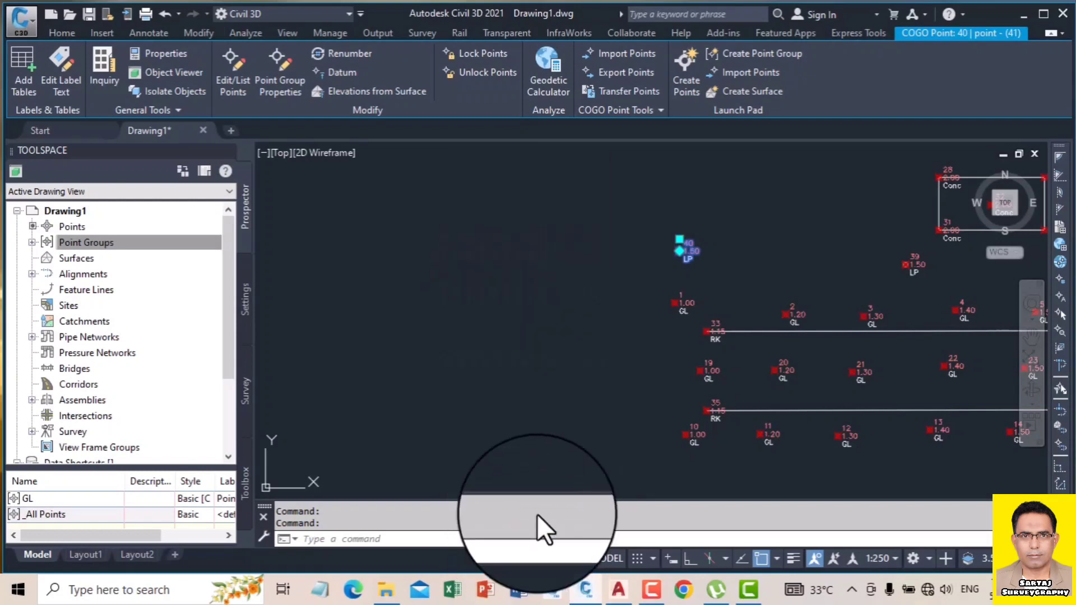
{"action": "right_click", "coordinate": [504, 322]}
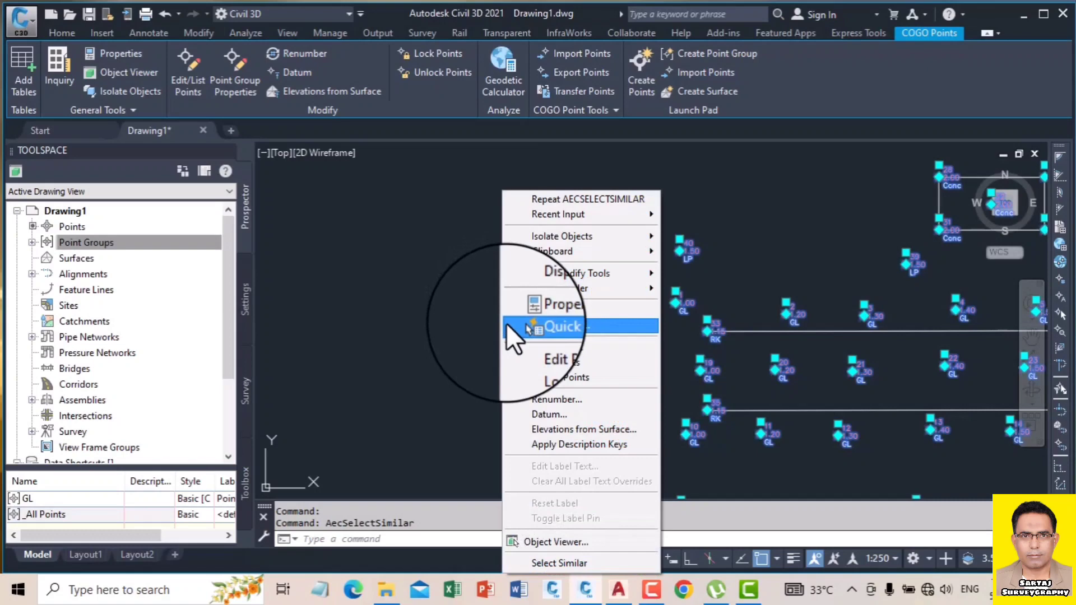
{"action": "left_click", "coordinate": [546, 311]}
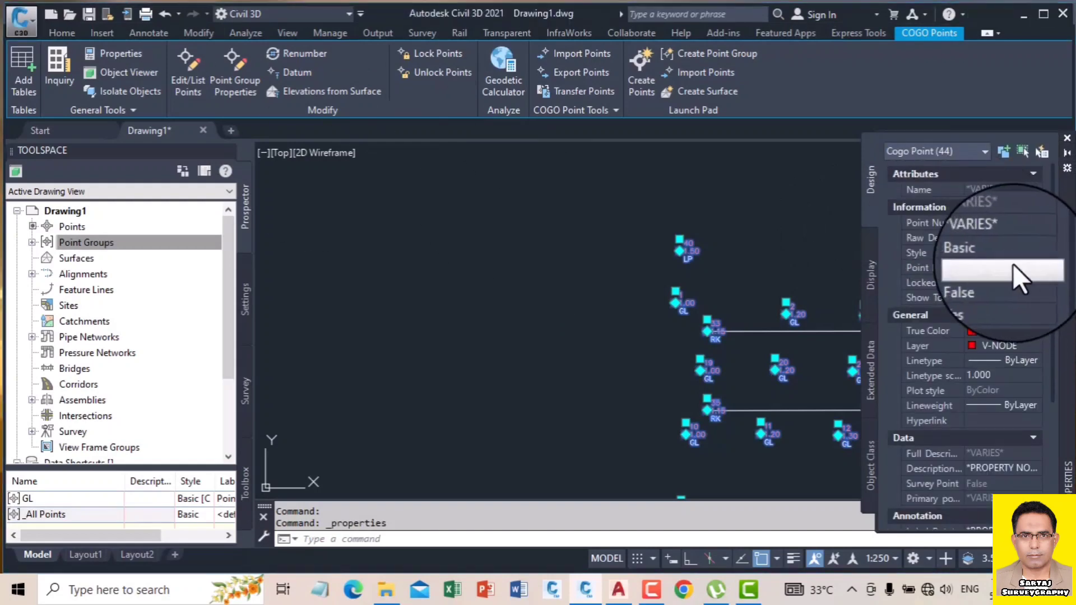
{"action": "left_click", "coordinate": [1031, 268]}
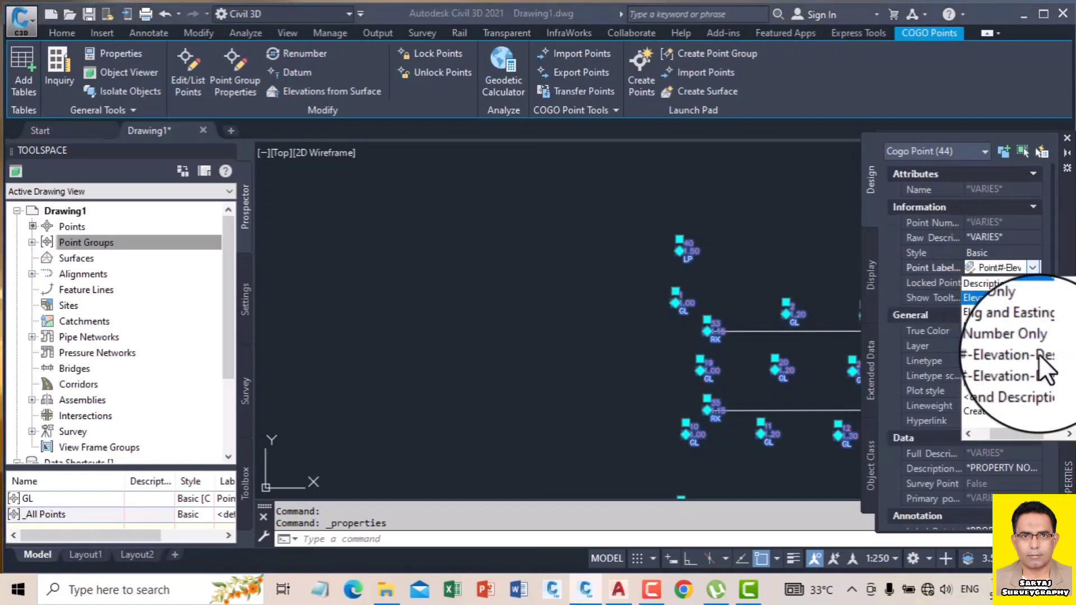
{"action": "left_click", "coordinate": [980, 393]}
- Set the selected COGO points' point style to <default>, close their properties and clear the selection
{"action": "left_click", "coordinate": [987, 250]}
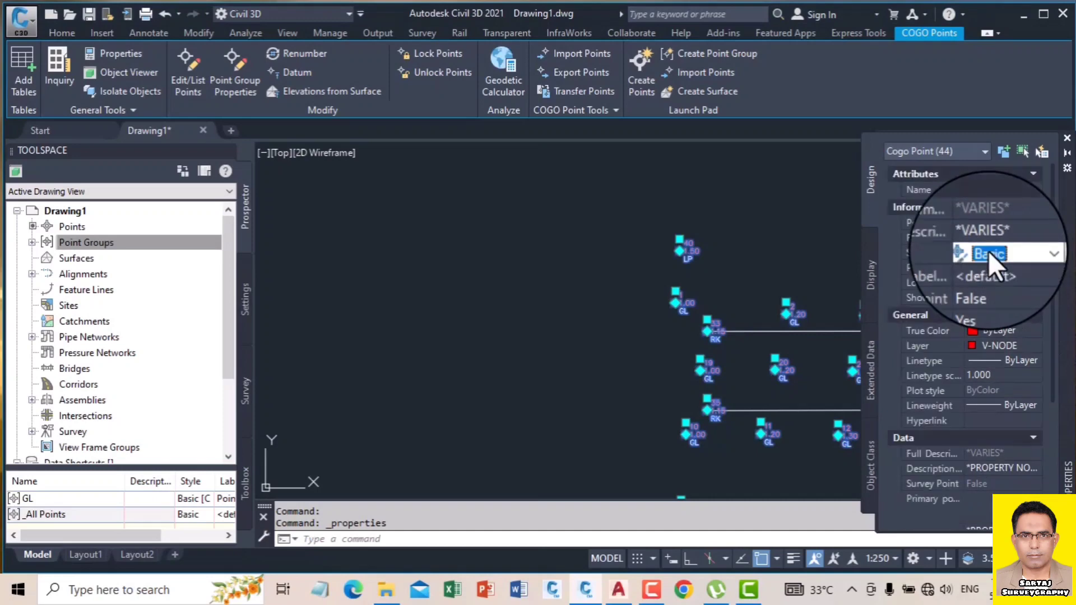
{"action": "left_click", "coordinate": [1032, 251]}
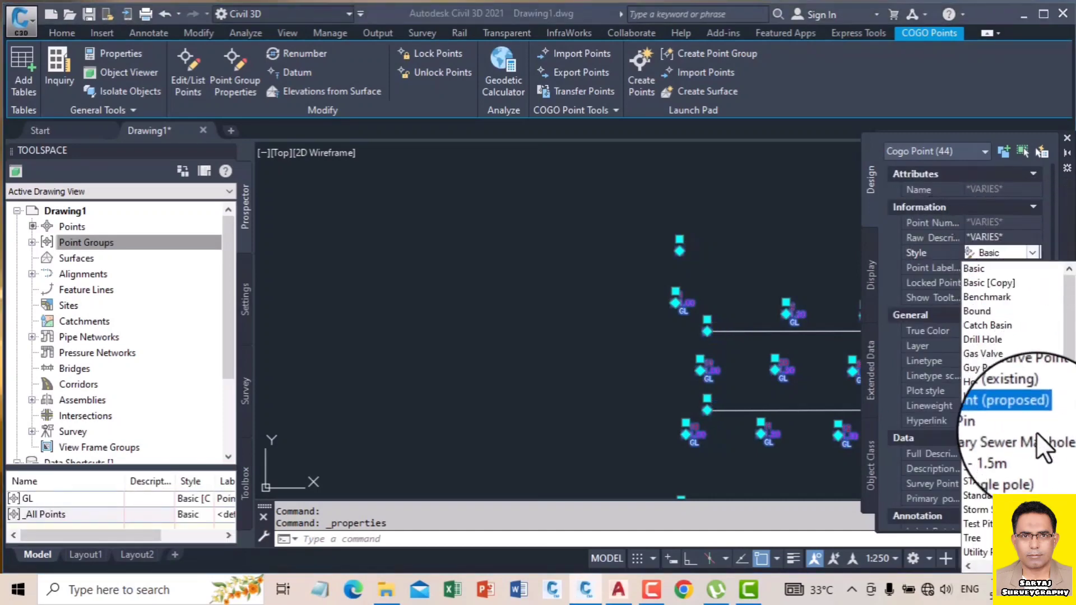
{"action": "scroll", "coordinate": [989, 546], "scroll_direction": "down", "scroll_amount": 2}
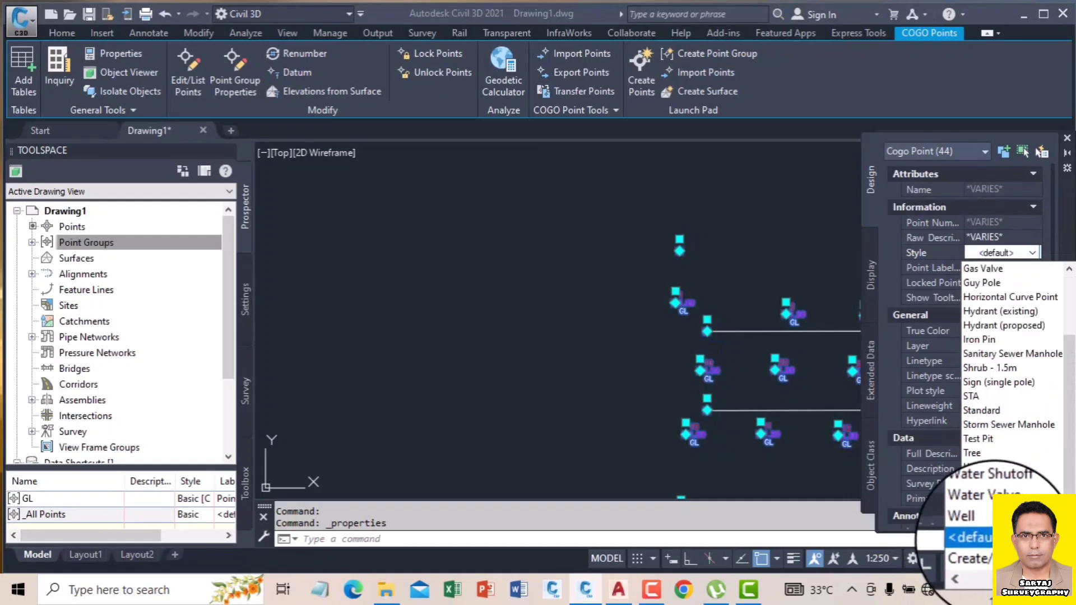
{"action": "left_click", "coordinate": [986, 537]}
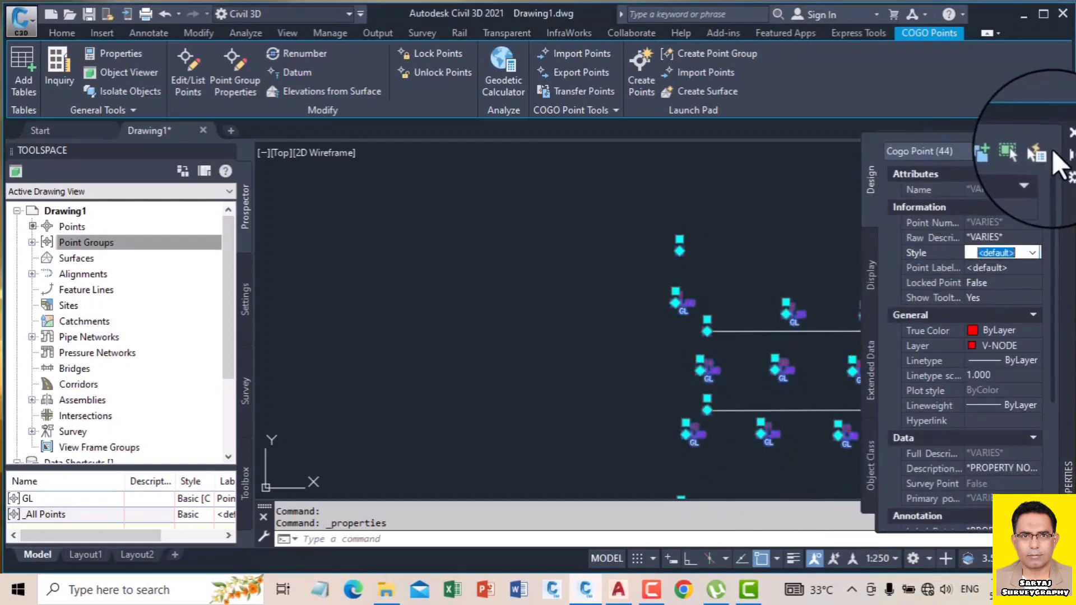
{"action": "left_click", "coordinate": [1071, 133]}
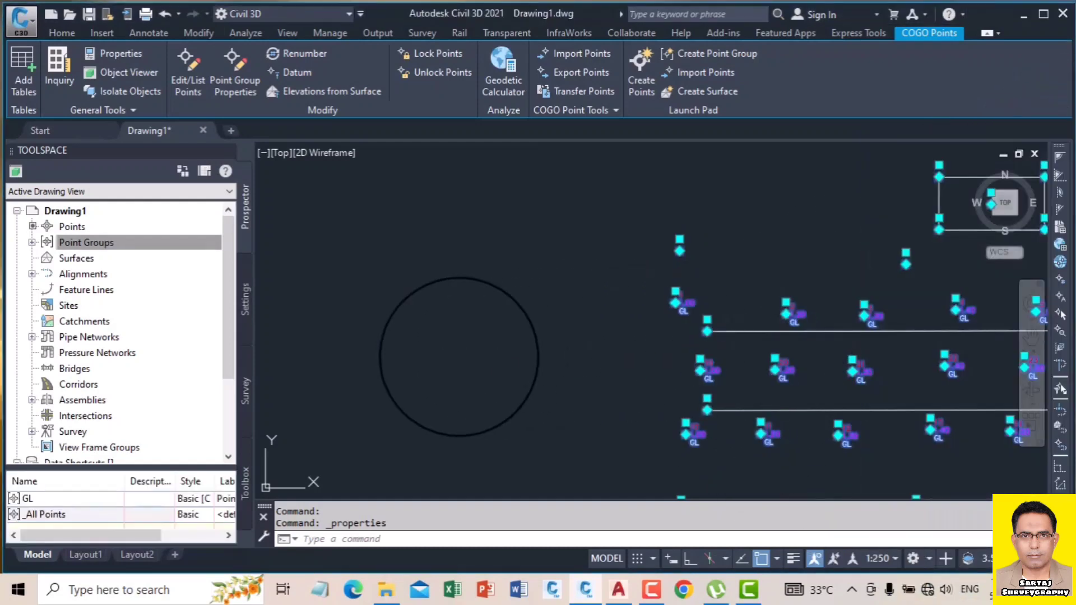
{"action": "key", "text": "Escape"}
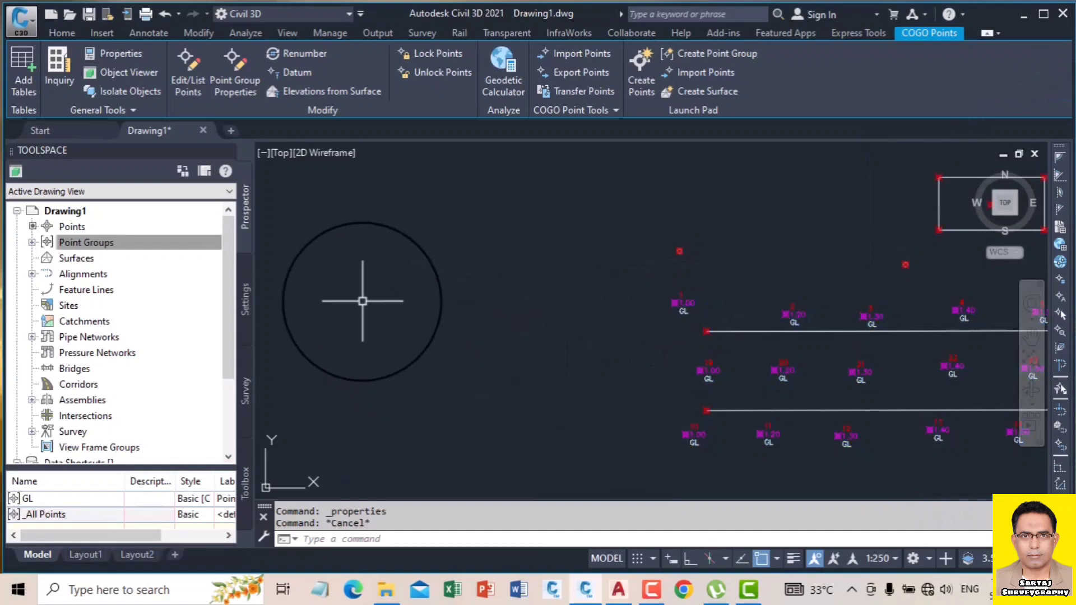
- Examine the marker and label colours of the GL points across the drawing and close up near point 1
{"action": "scroll", "coordinate": [362, 301], "scroll_direction": "down", "scroll_amount": 2}
{"action": "scroll", "coordinate": [358, 301], "scroll_direction": "down", "scroll_amount": 2}
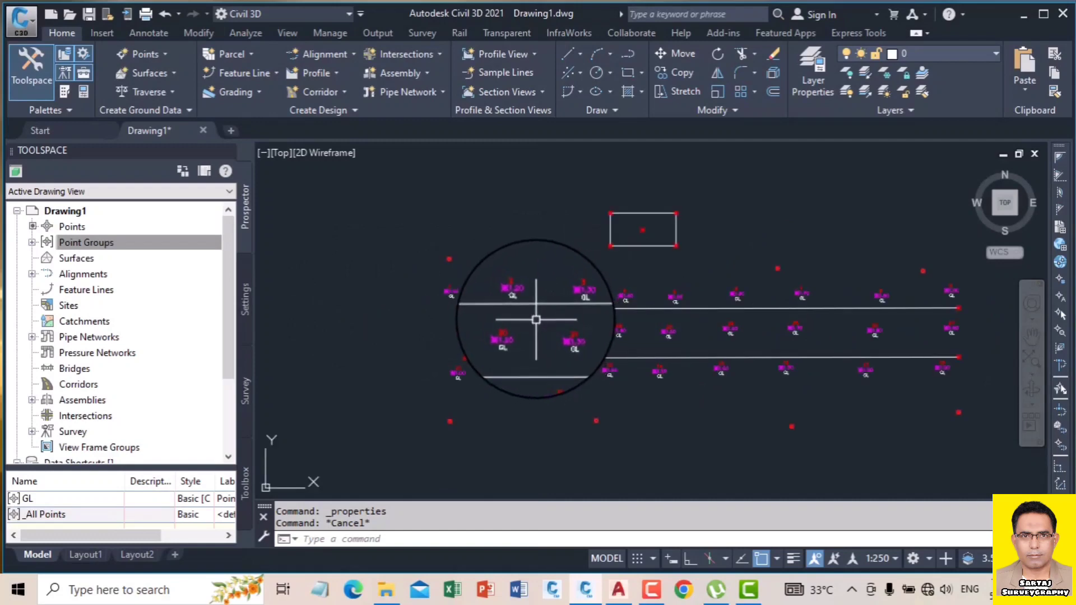
{"action": "scroll", "coordinate": [533, 318], "scroll_direction": "up", "scroll_amount": 3}
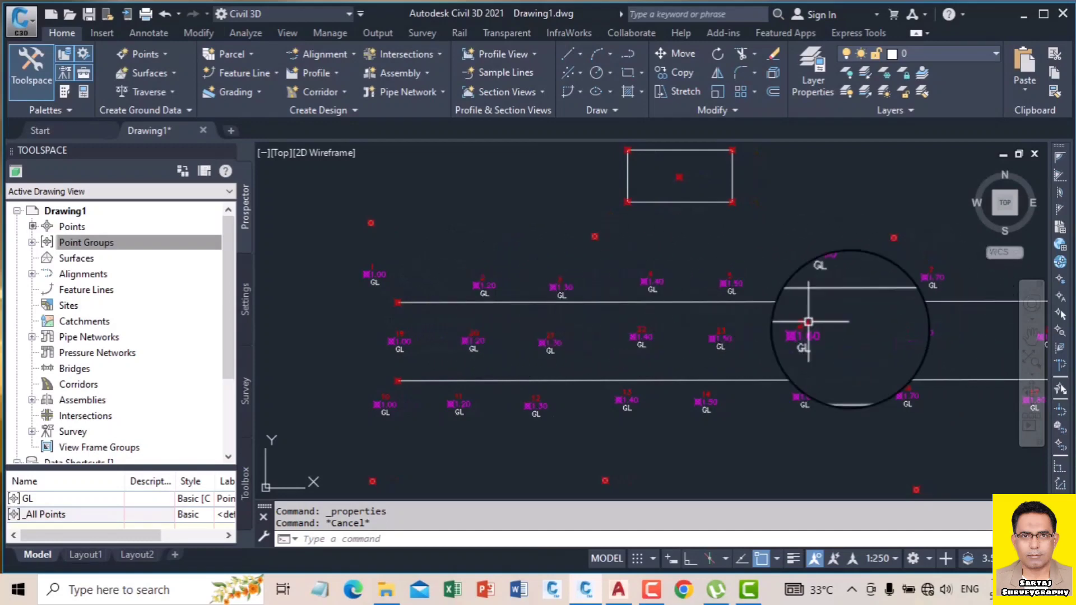
{"action": "scroll", "coordinate": [452, 289], "scroll_direction": "down", "scroll_amount": 4}
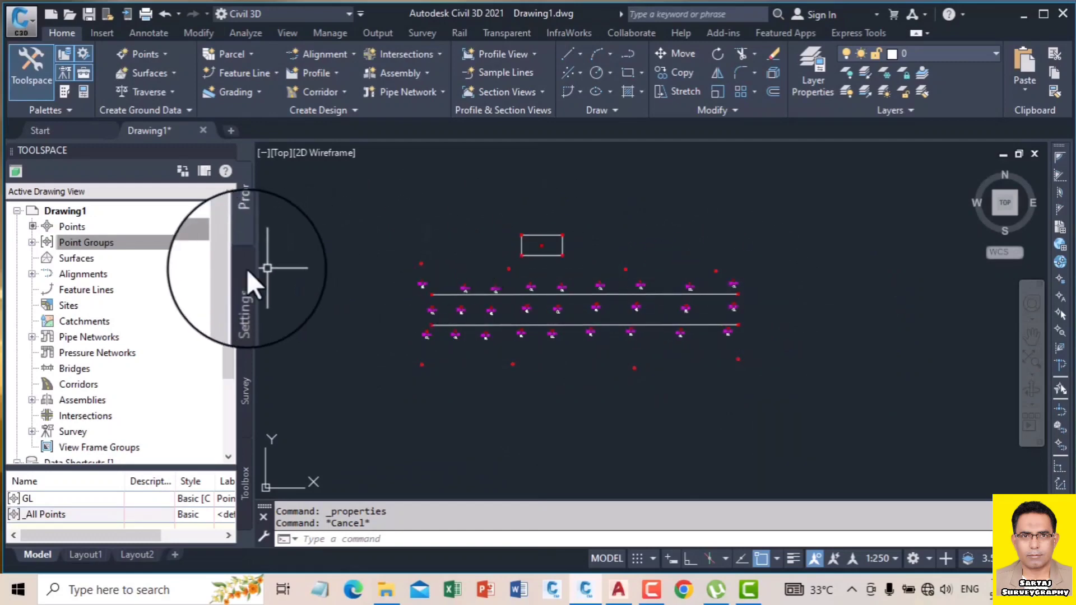
{"action": "left_click", "coordinate": [125, 243]}
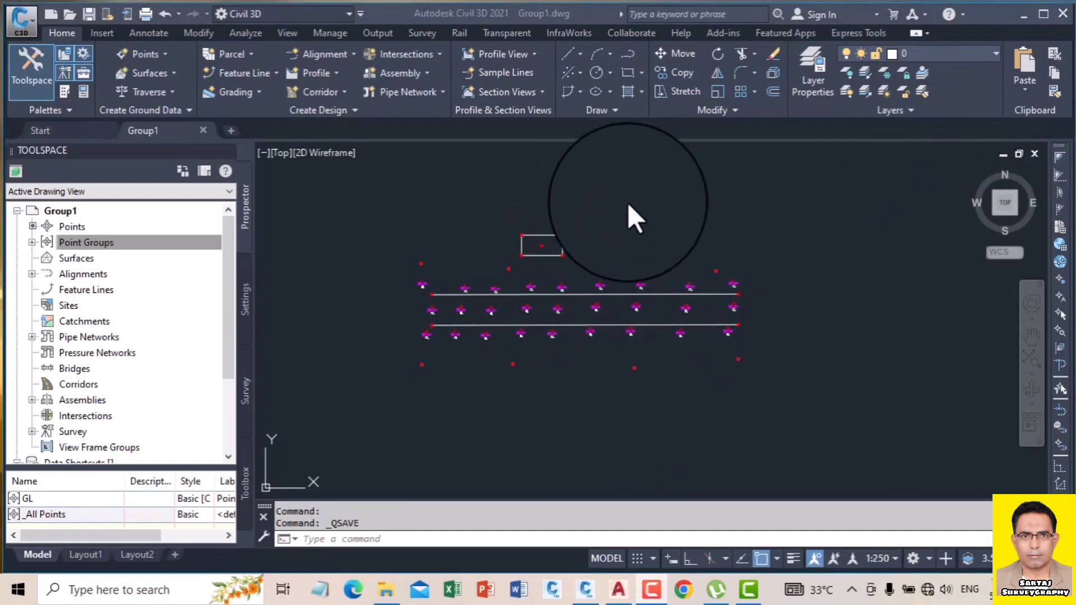
{"action": "left_click", "coordinate": [628, 206]}
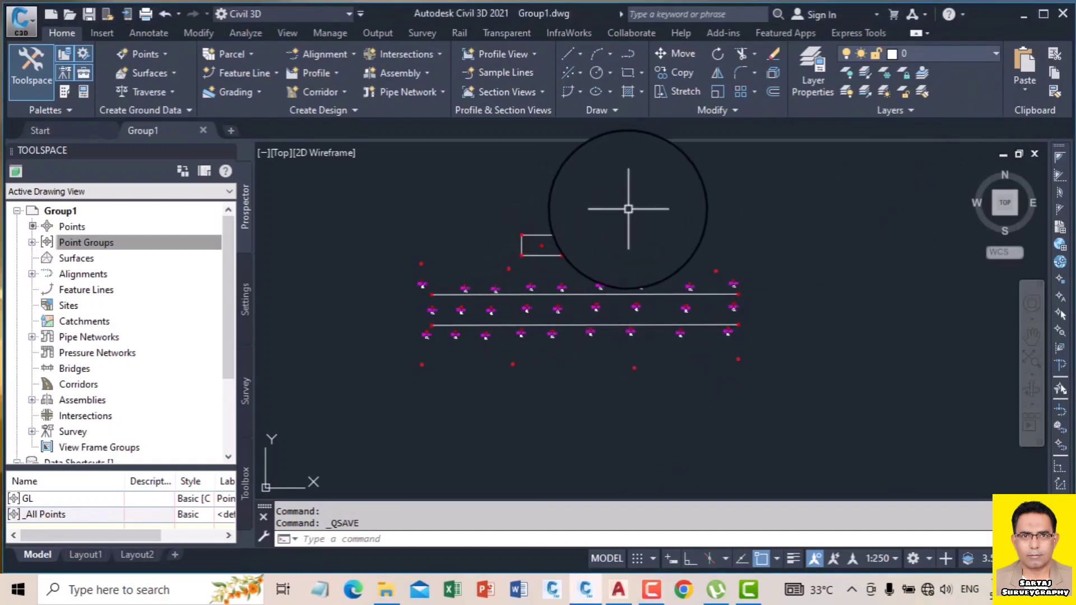
{"action": "scroll", "coordinate": [510, 301], "scroll_direction": "up", "scroll_amount": 2}
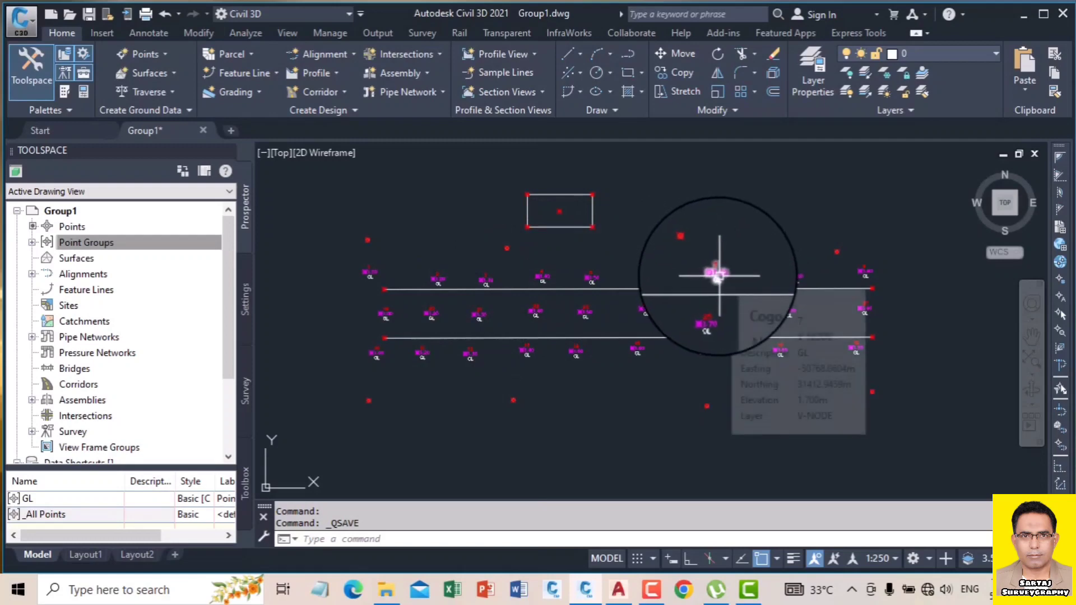
{"action": "left_click", "coordinate": [123, 243]}
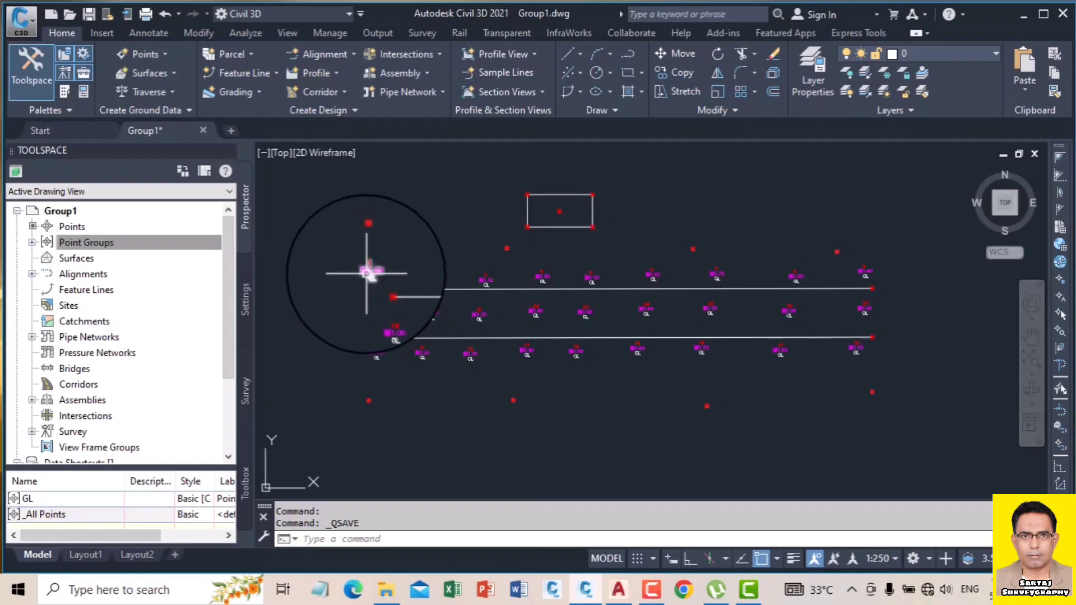
{"action": "scroll", "coordinate": [362, 277], "scroll_direction": "up", "scroll_amount": 3}
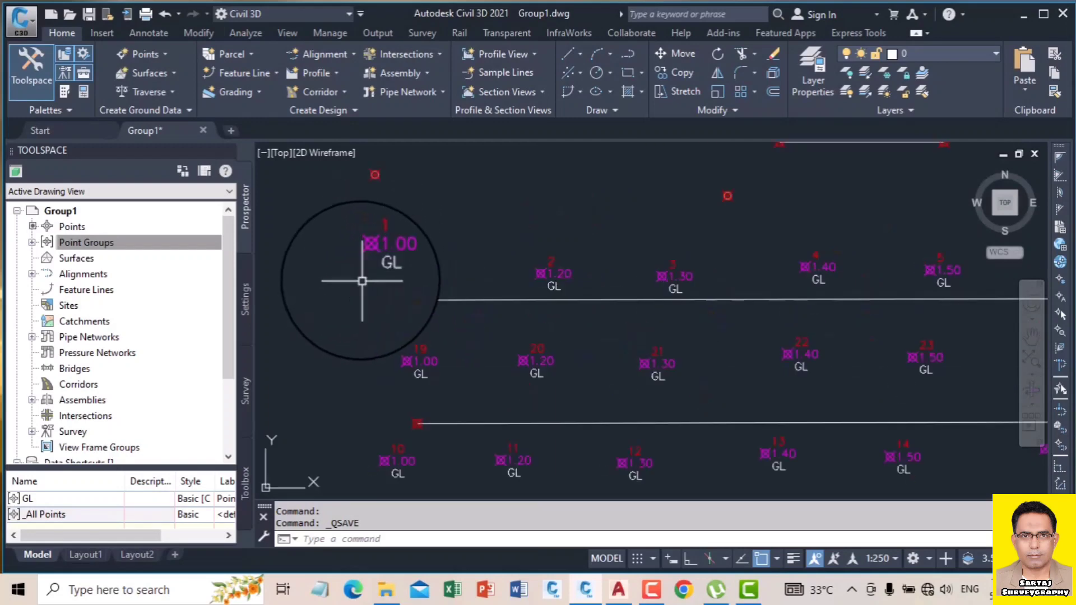
- Review the GL point group's properties and the layout of its Point#-Elevation-Description [Copy] label style, leaving both unchanged
{"action": "left_click", "coordinate": [115, 243]}
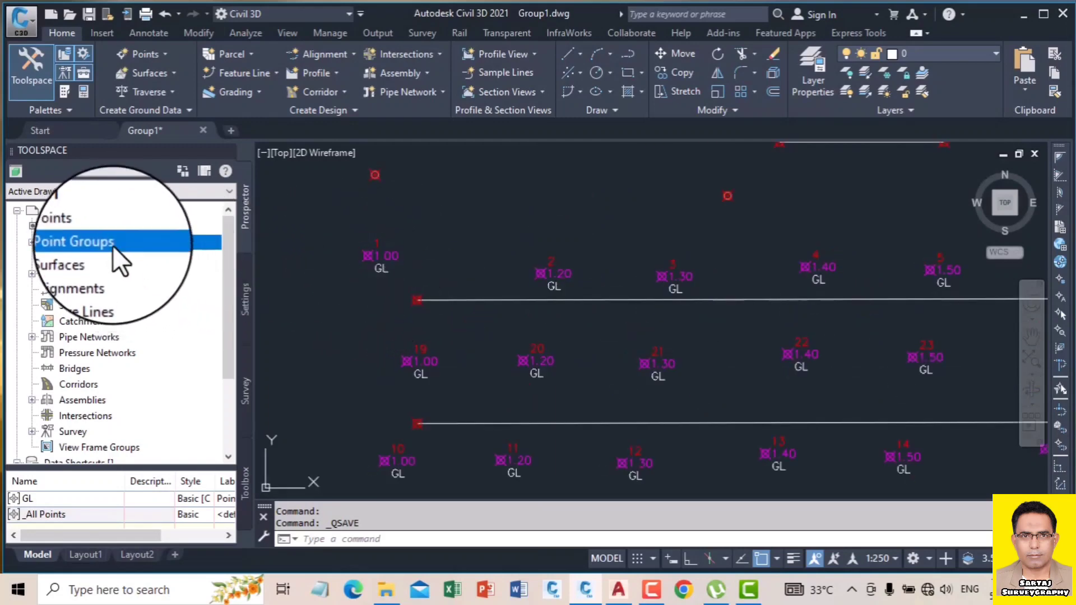
{"action": "right_click", "coordinate": [111, 243]}
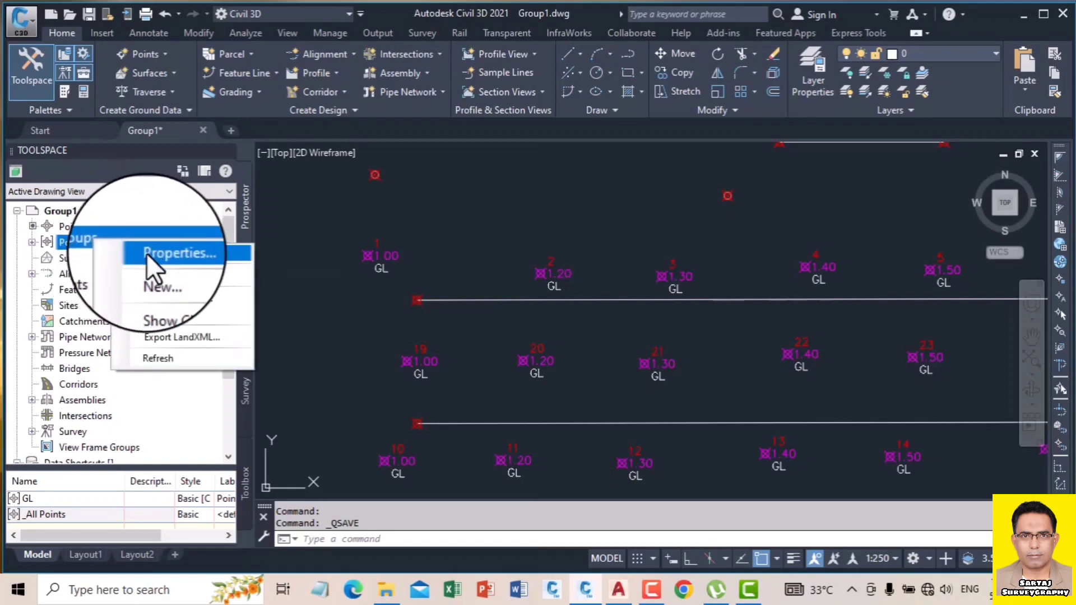
{"action": "left_click", "coordinate": [31, 244]}
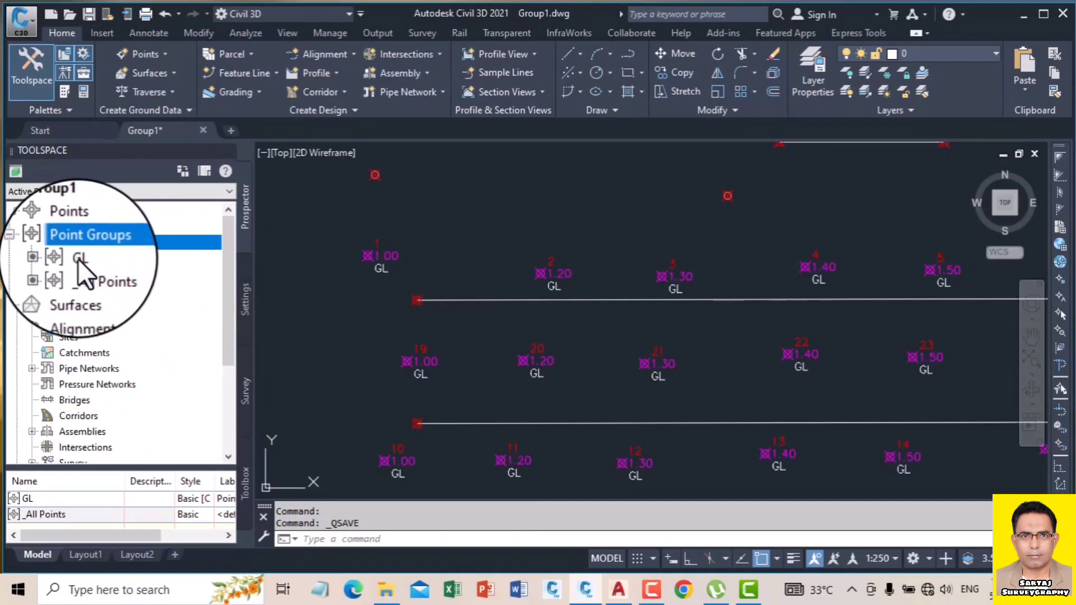
{"action": "left_click", "coordinate": [79, 259]}
{"action": "right_click", "coordinate": [79, 260]}
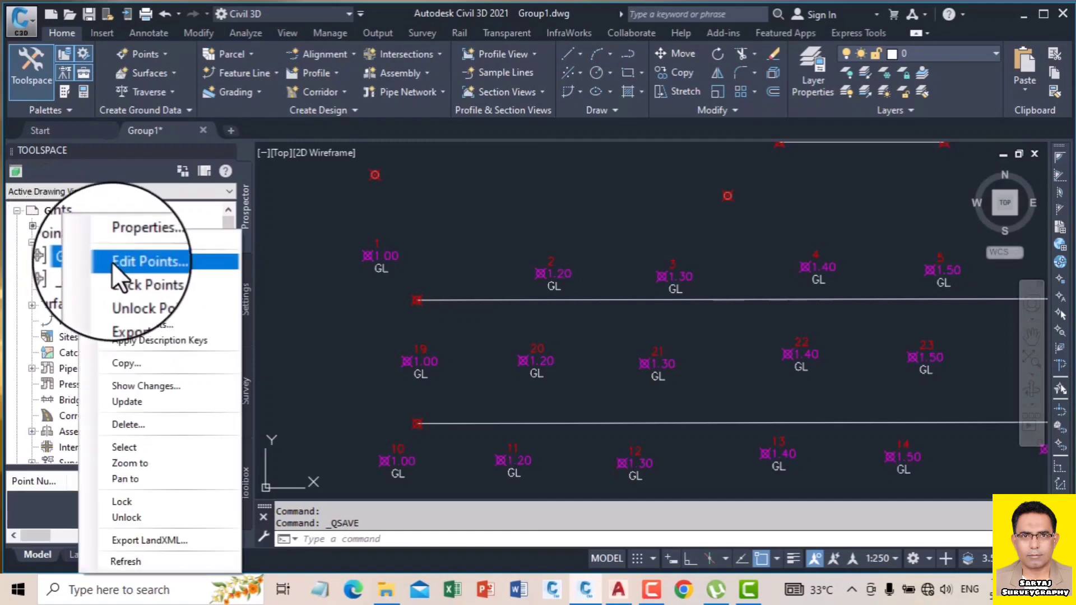
{"action": "left_click", "coordinate": [140, 240]}
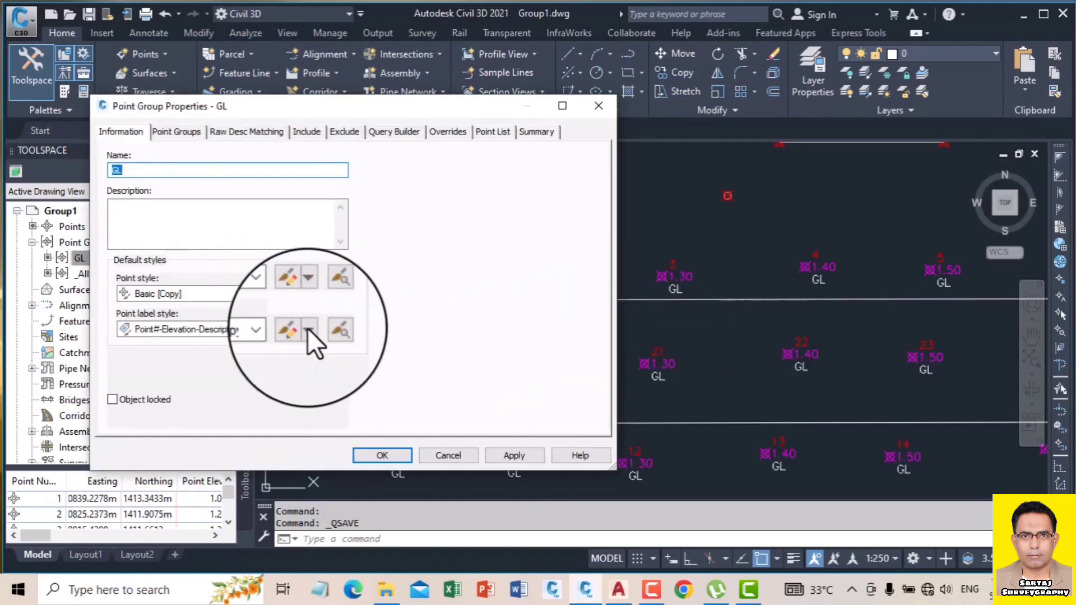
{"action": "left_click", "coordinate": [292, 325]}
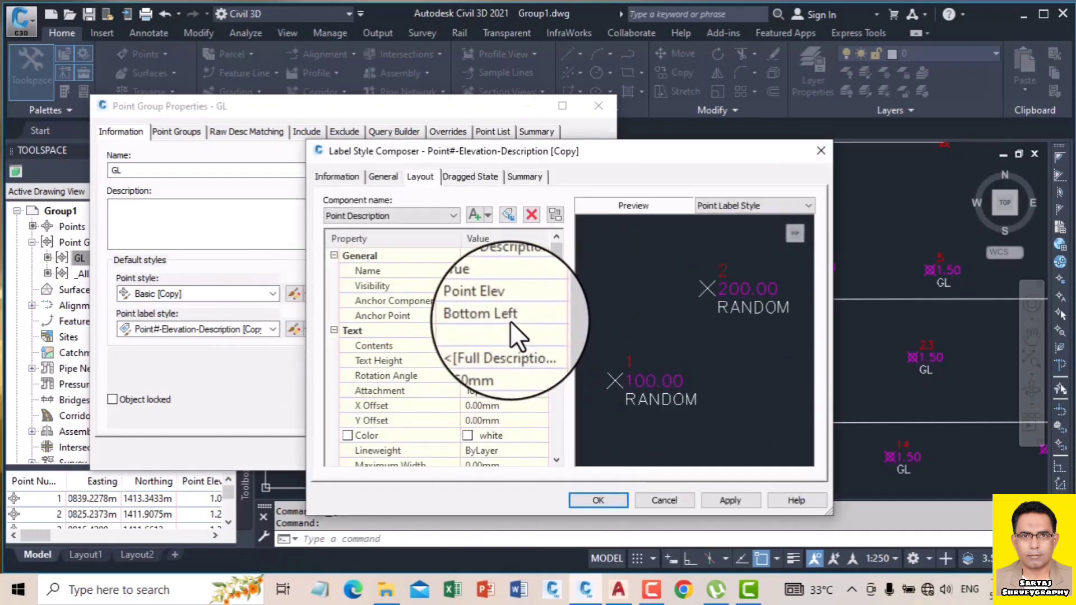
{"action": "left_click", "coordinate": [820, 150]}
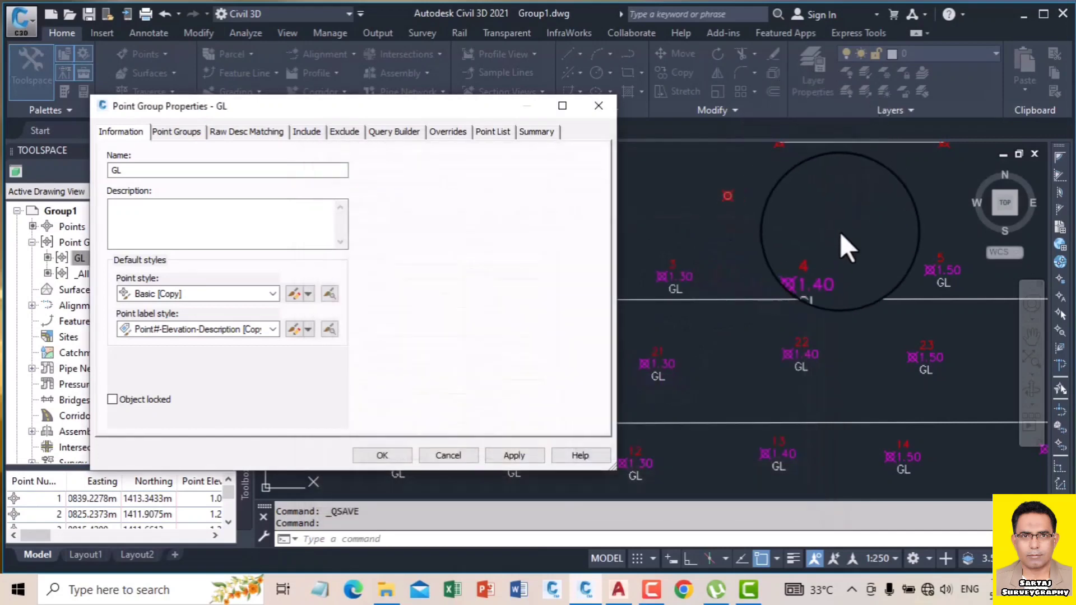
{"action": "left_click", "coordinate": [598, 105]}
- Set point 2's point label style to Point#-Elevation-Description [Copy] in its properties, clear the selection and inspect its label
{"action": "left_click", "coordinate": [493, 247]}
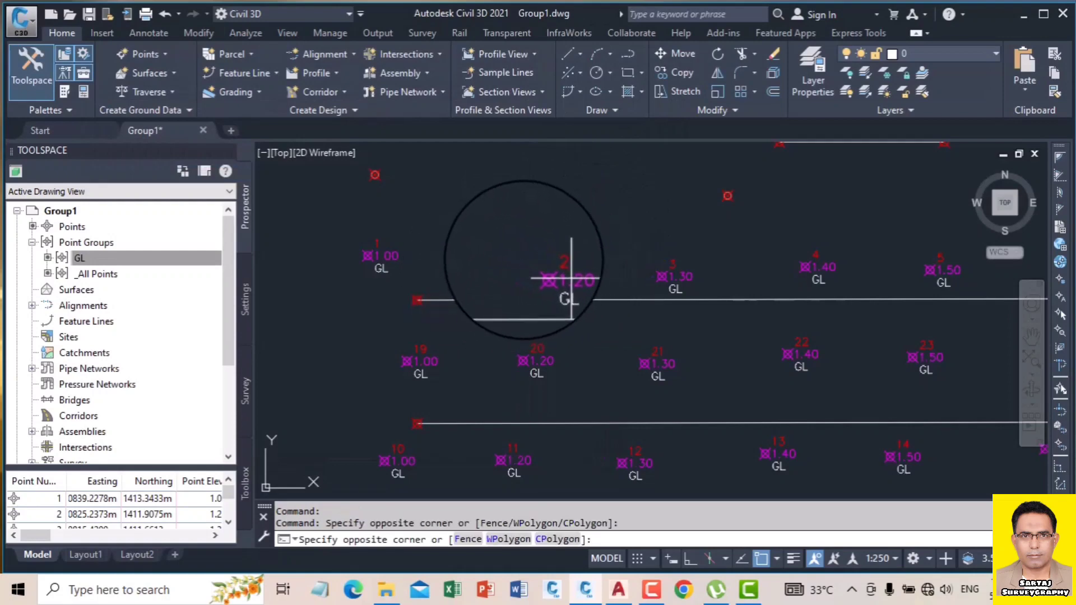
{"action": "left_click", "coordinate": [516, 259]}
{"action": "right_click", "coordinate": [529, 212]}
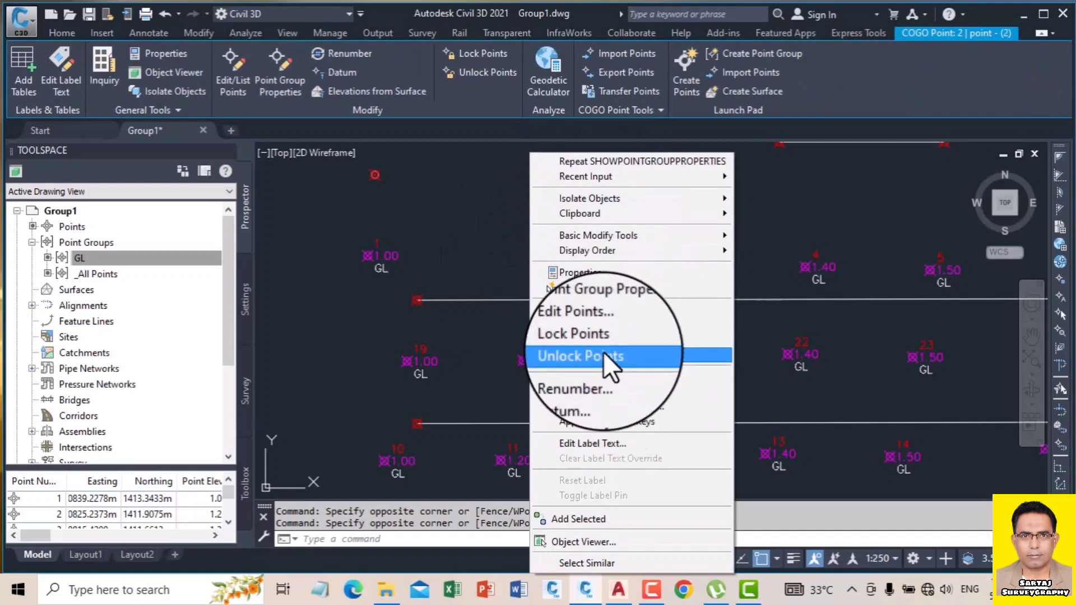
{"action": "left_click", "coordinate": [605, 274]}
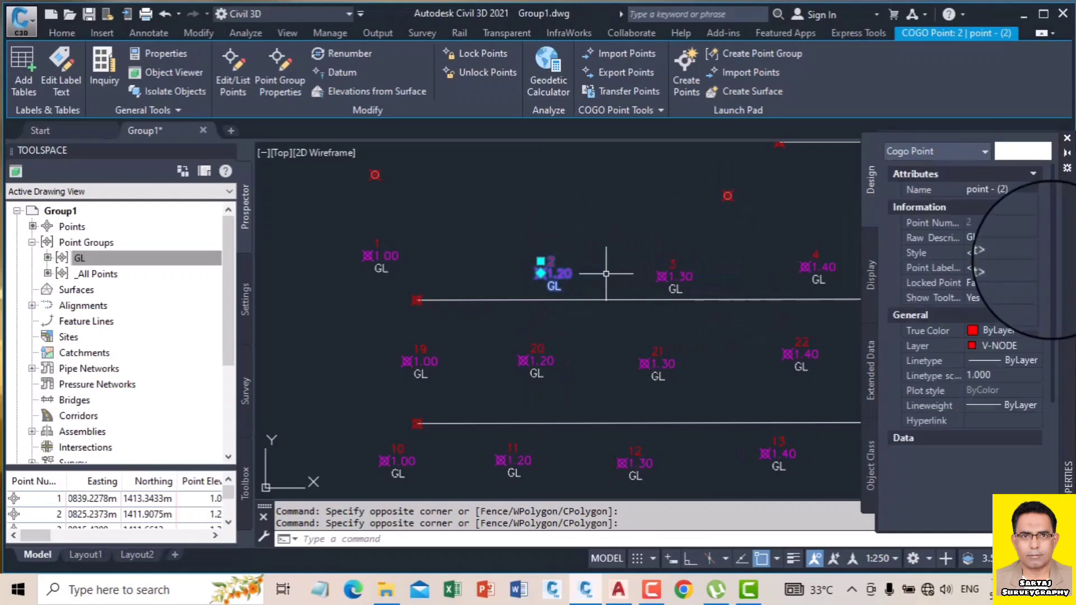
{"action": "left_click", "coordinate": [1024, 267]}
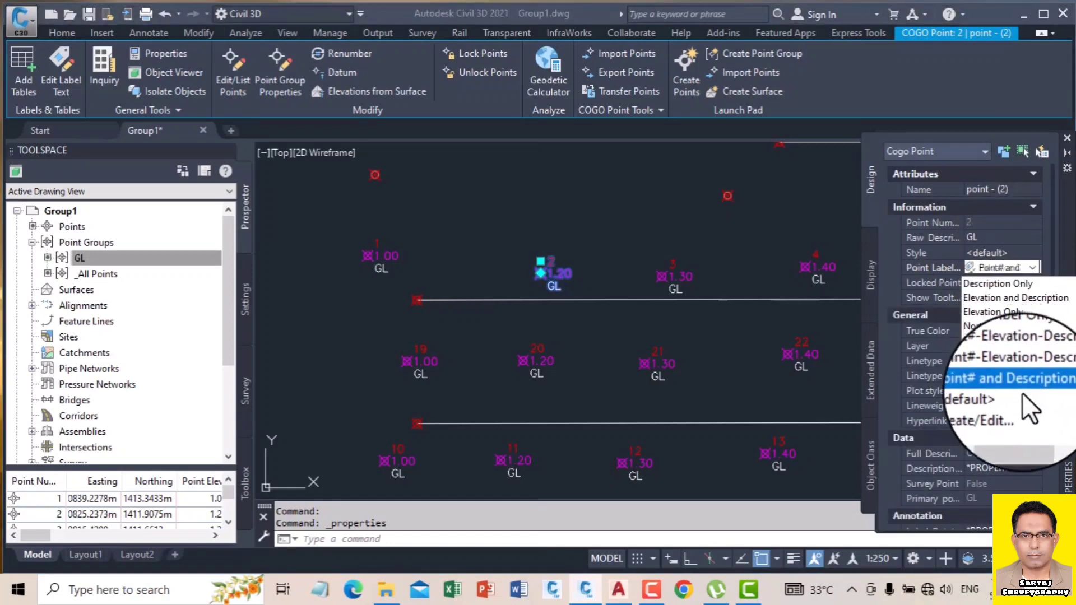
{"action": "left_click", "coordinate": [1036, 371]}
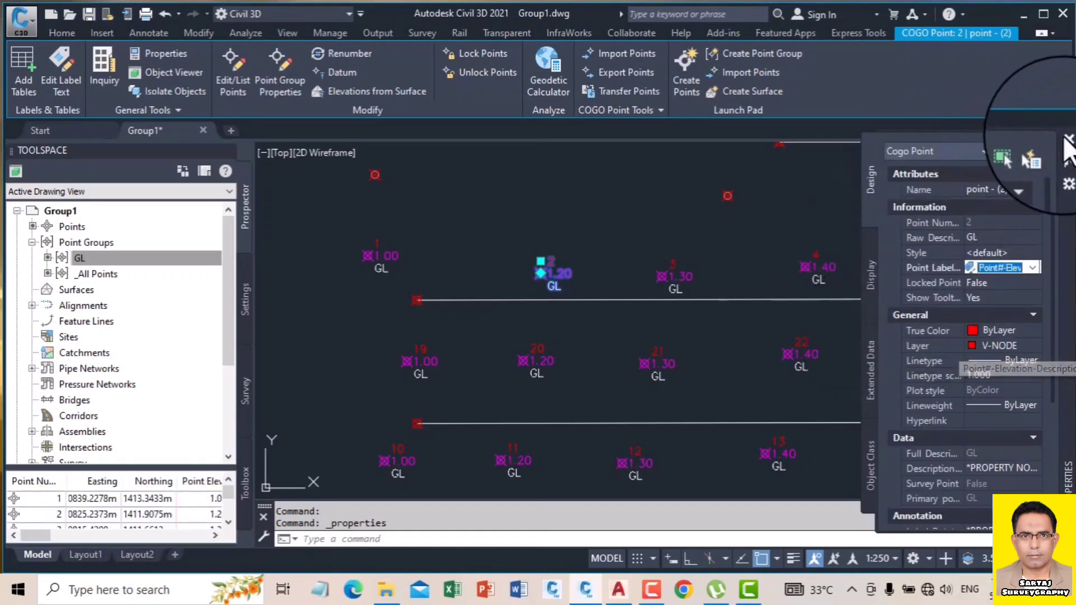
{"action": "left_click", "coordinate": [1067, 139]}
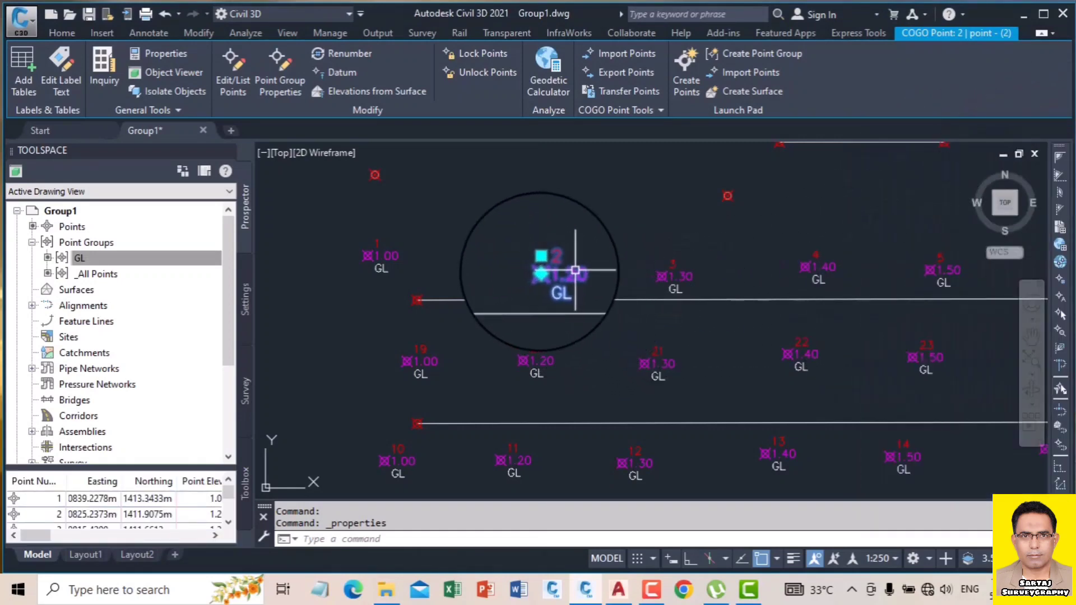
{"action": "scroll", "coordinate": [548, 274], "scroll_direction": "up", "scroll_amount": 4}
{"action": "scroll", "coordinate": [608, 265], "scroll_direction": "down", "scroll_amount": 4}
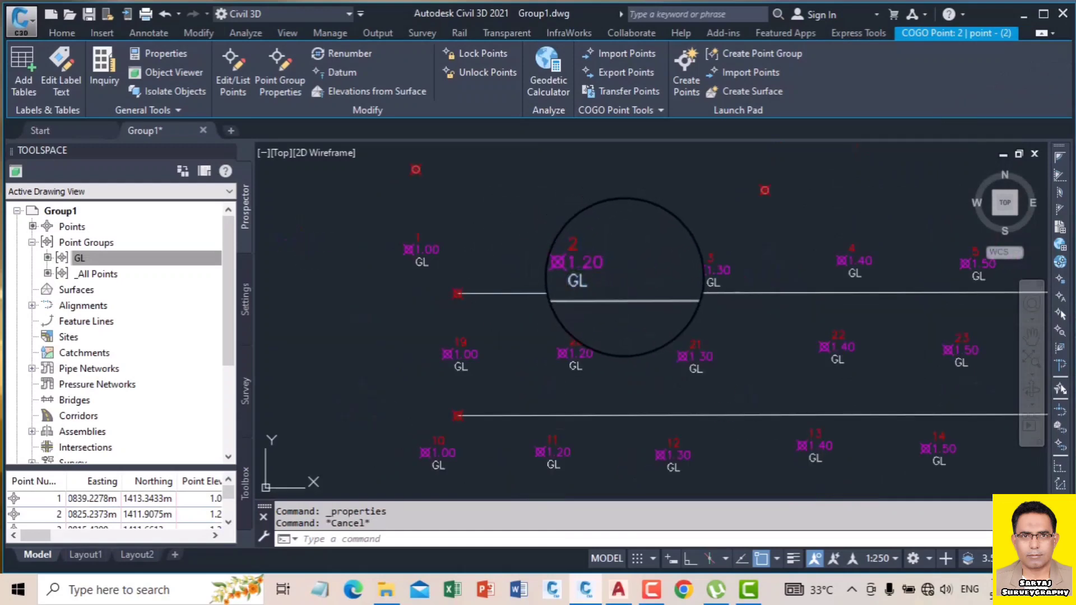
- Set the GL point group's default point label style to Elevation Only and compare its labels with point 2's
{"action": "right_click", "coordinate": [85, 254]}
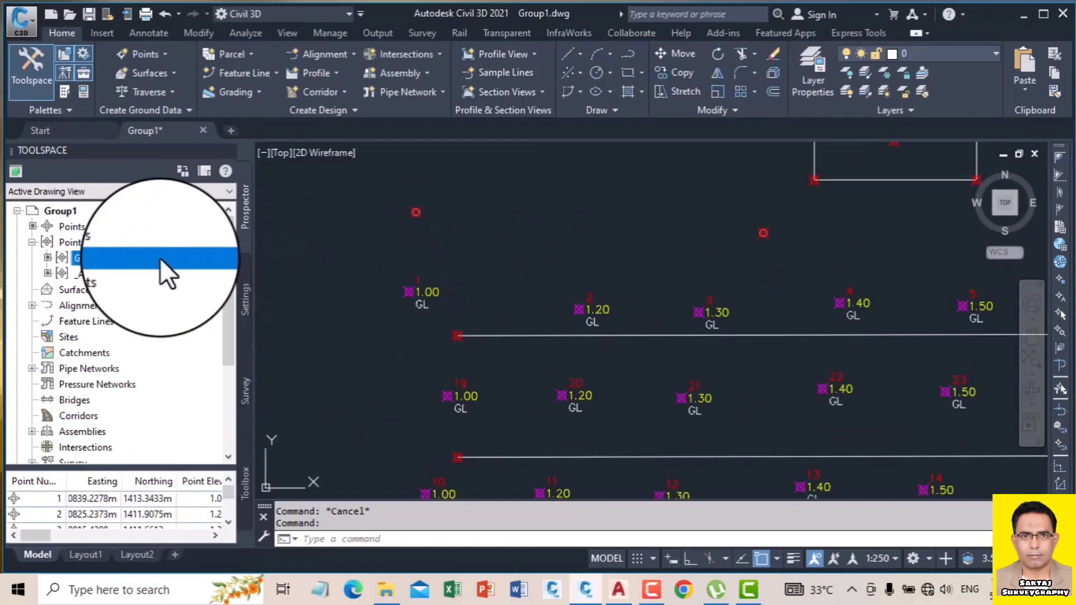
{"action": "right_click", "coordinate": [160, 257]}
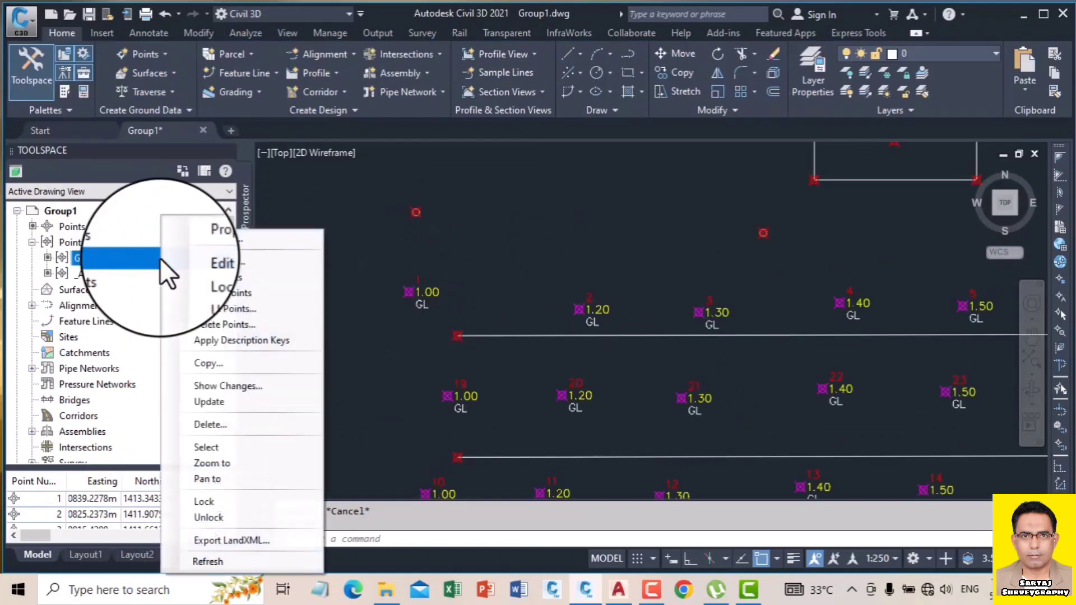
{"action": "left_click", "coordinate": [206, 238]}
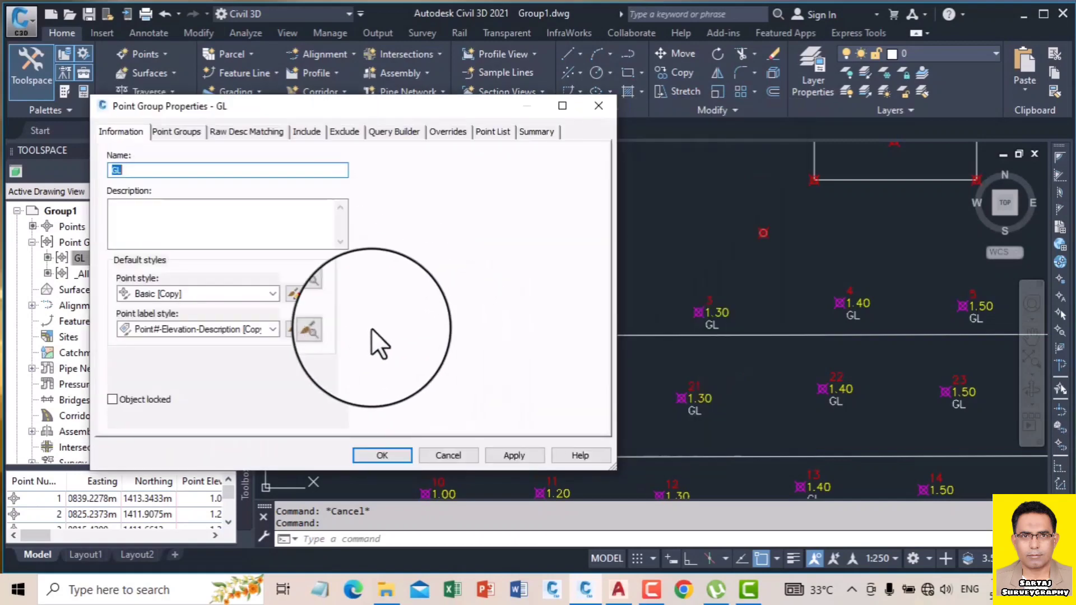
{"action": "left_click", "coordinate": [273, 328]}
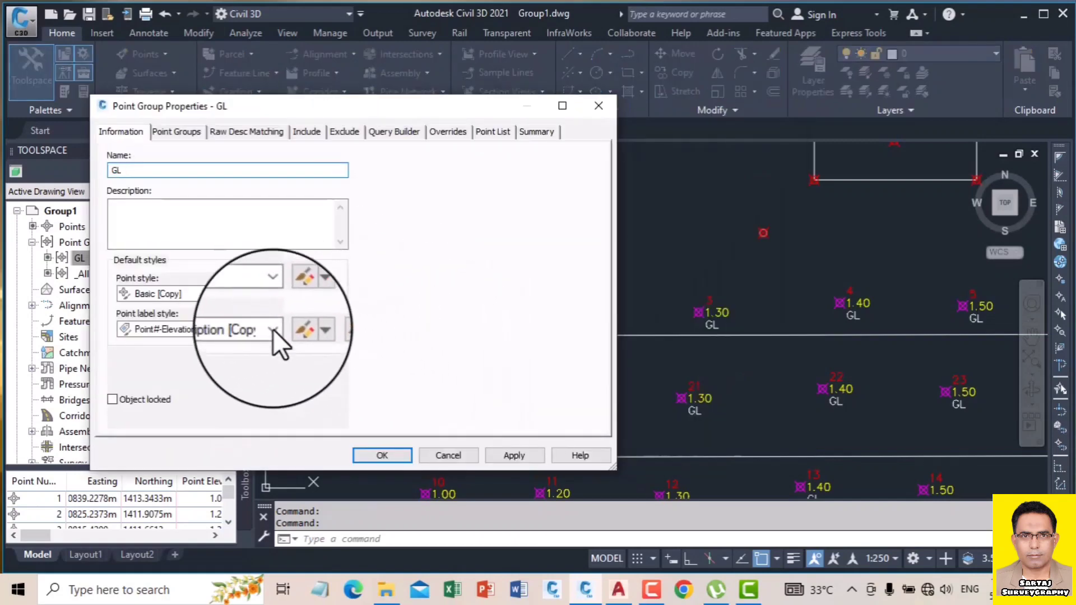
{"action": "left_click", "coordinate": [274, 328]}
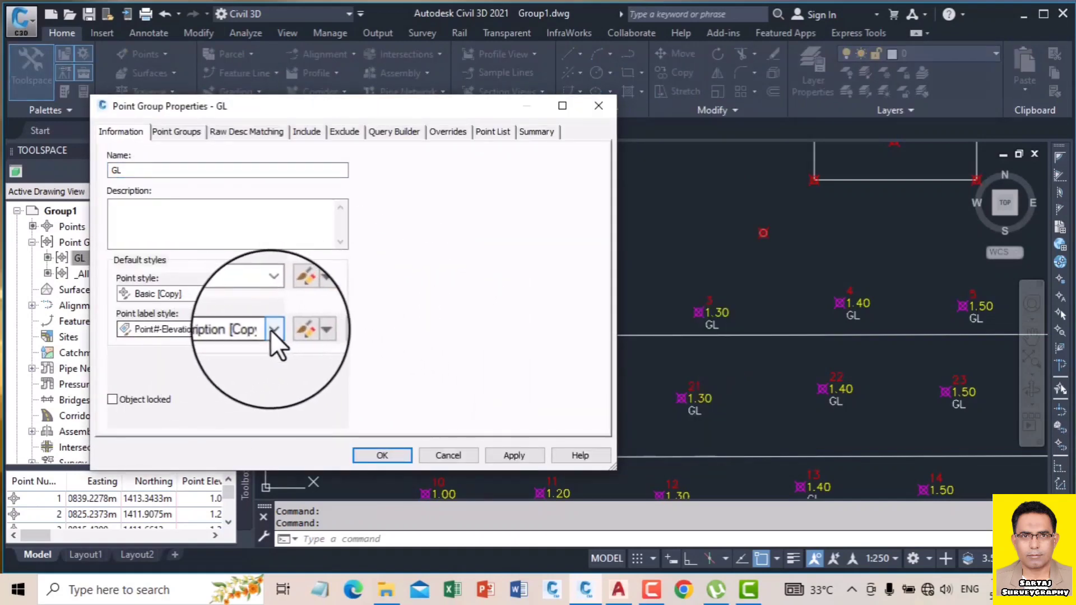
{"action": "left_click", "coordinate": [272, 330]}
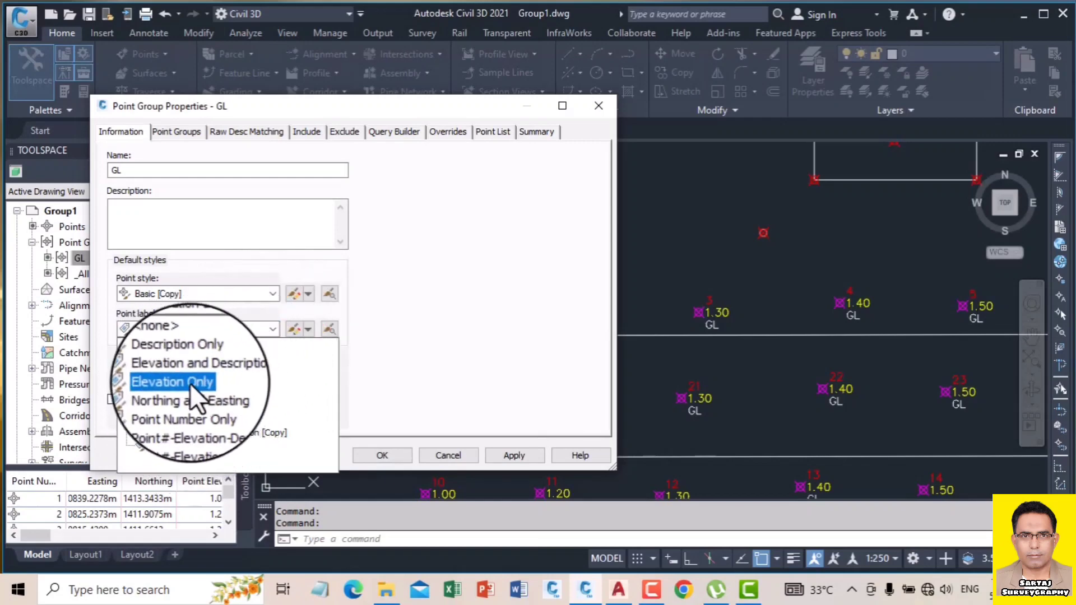
{"action": "left_click", "coordinate": [186, 382]}
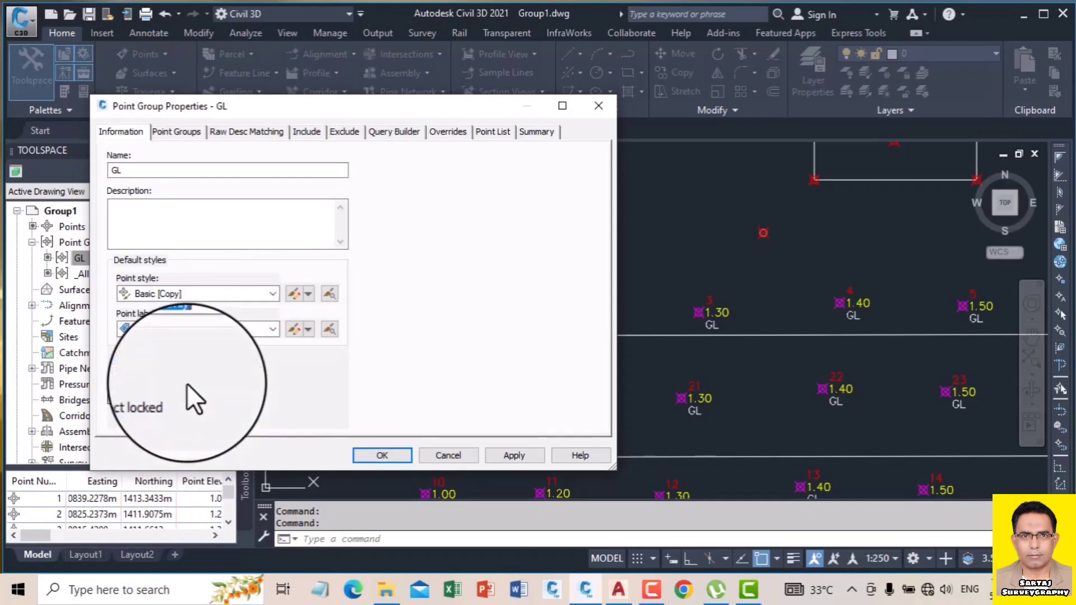
{"action": "left_click", "coordinate": [512, 455]}
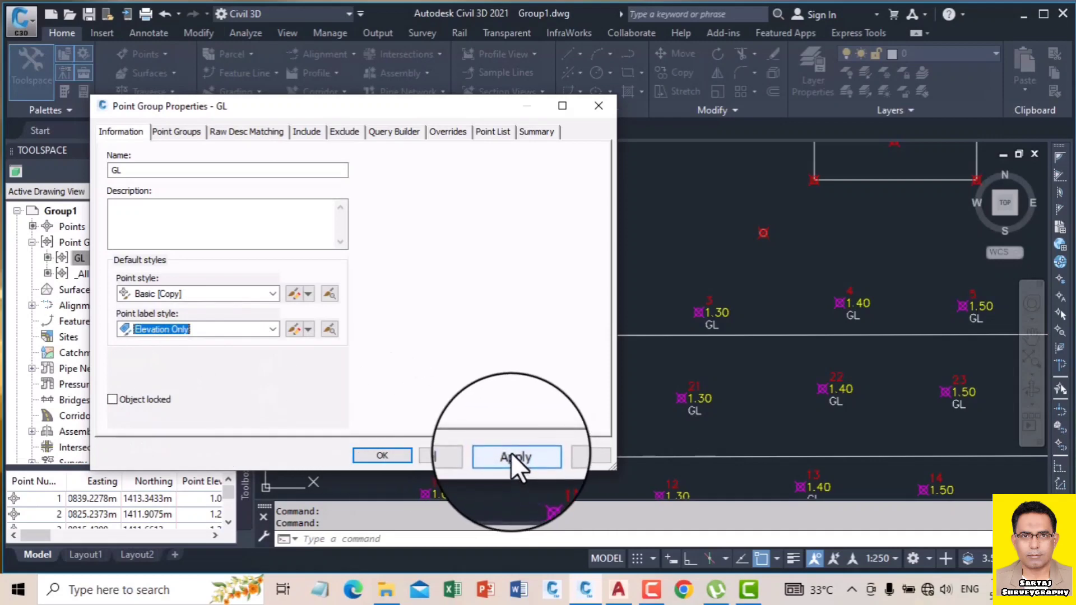
{"action": "left_click", "coordinate": [382, 455]}
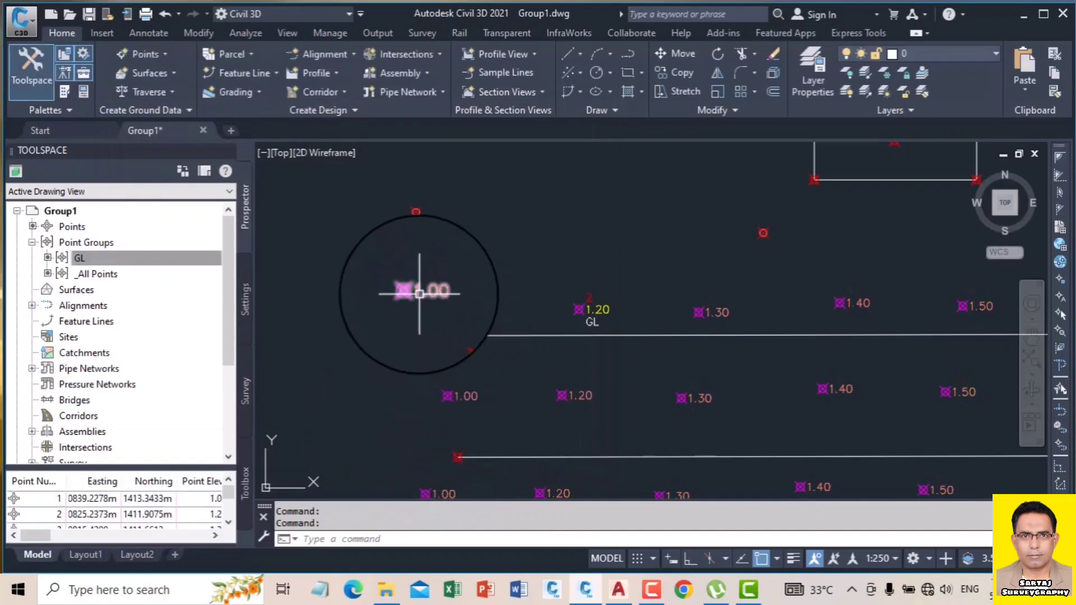
{"action": "scroll", "coordinate": [419, 293], "scroll_direction": "down", "scroll_amount": 2}
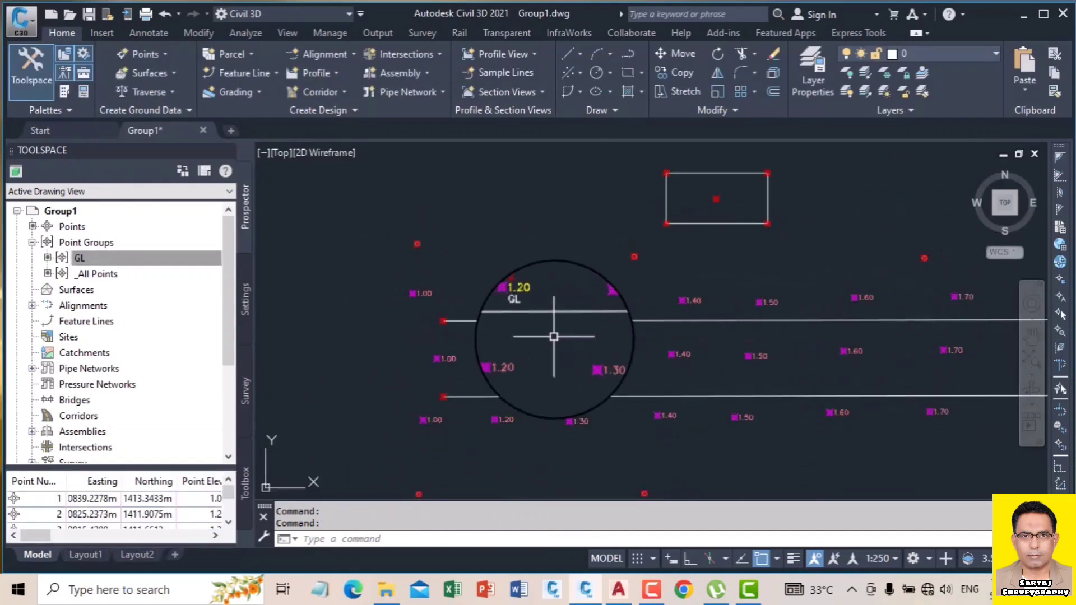
{"action": "scroll", "coordinate": [458, 311], "scroll_direction": "up", "scroll_amount": 2}
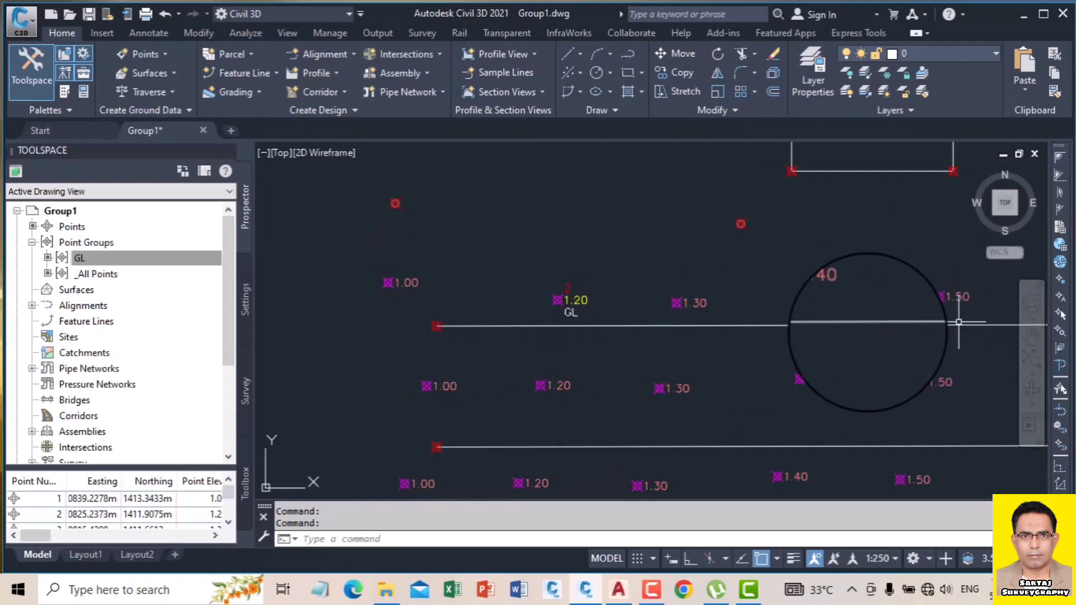
{"action": "scroll", "coordinate": [645, 300], "scroll_direction": "down", "scroll_amount": 2}
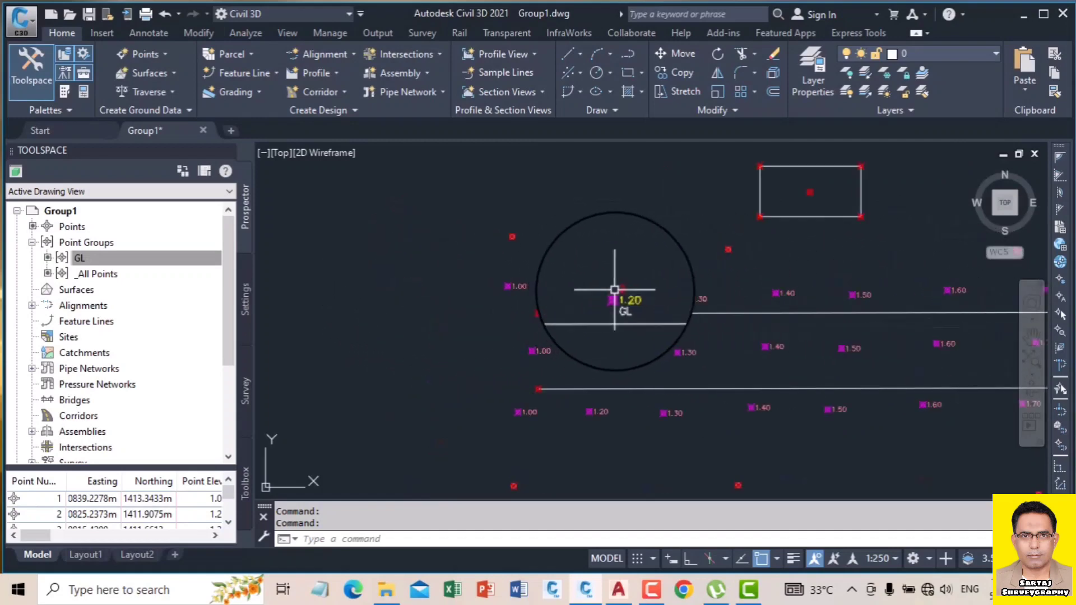
{"action": "scroll", "coordinate": [622, 306], "scroll_direction": "up", "scroll_amount": 4}
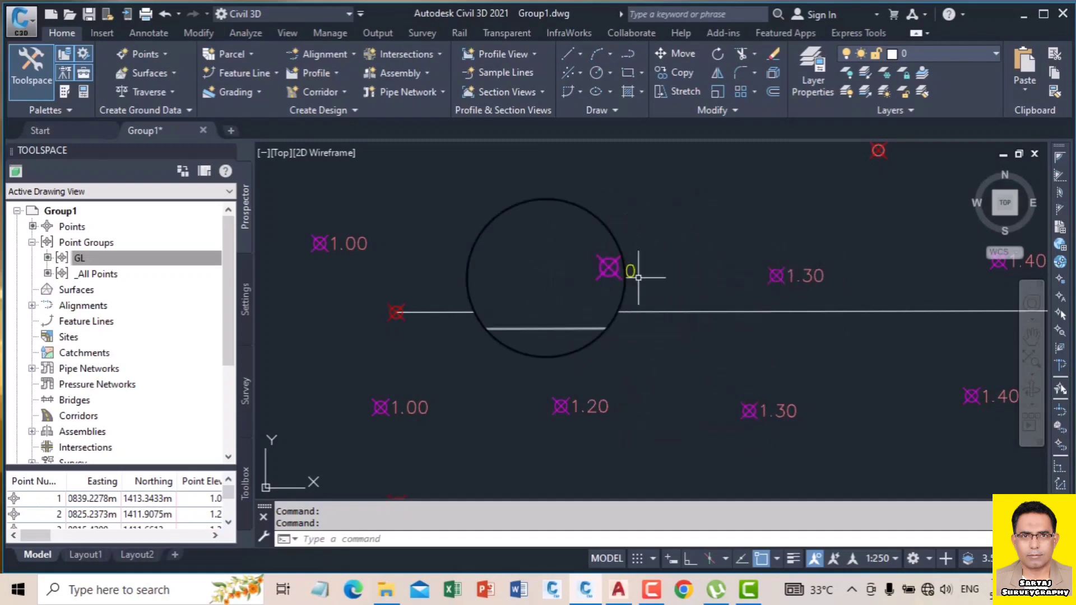
- Set the GL point group's default point label style to Elevation and Description in its properties
{"action": "left_click", "coordinate": [89, 258]}
{"action": "right_click", "coordinate": [88, 260]}
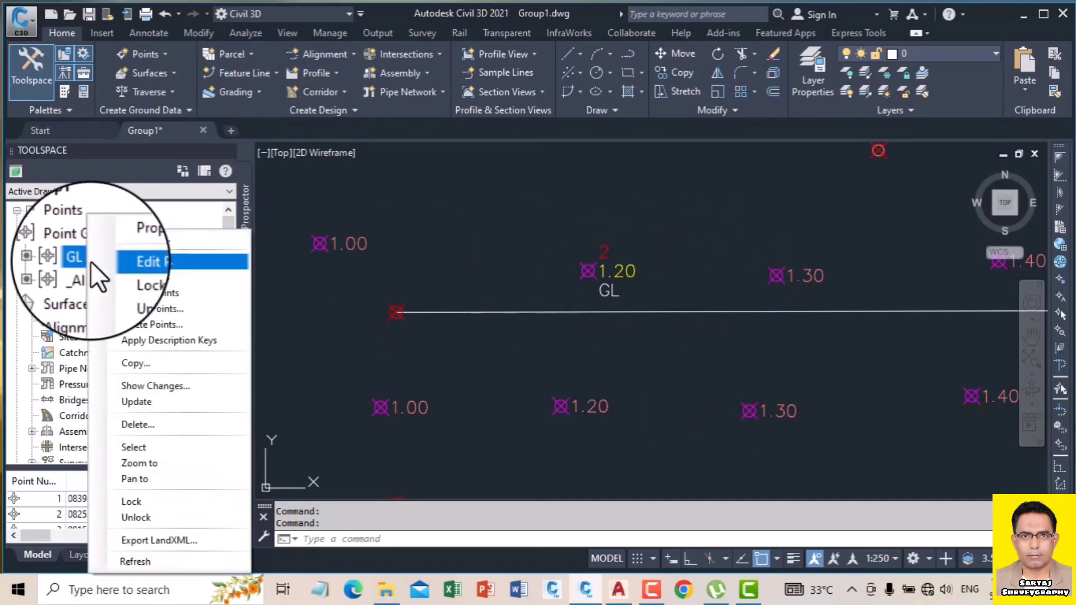
{"action": "left_click", "coordinate": [133, 240]}
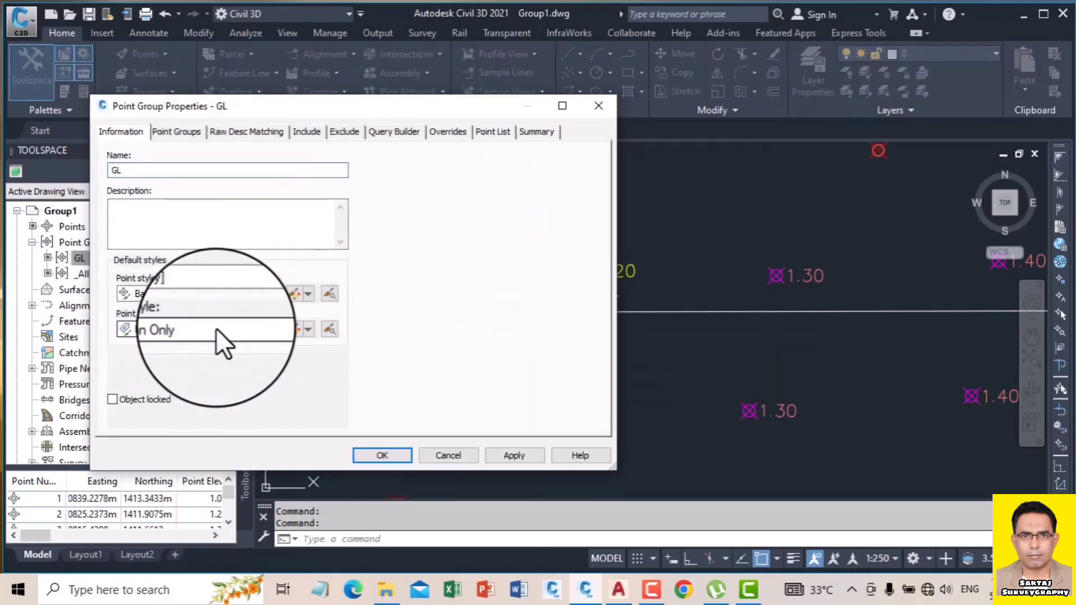
{"action": "left_click", "coordinate": [216, 329]}
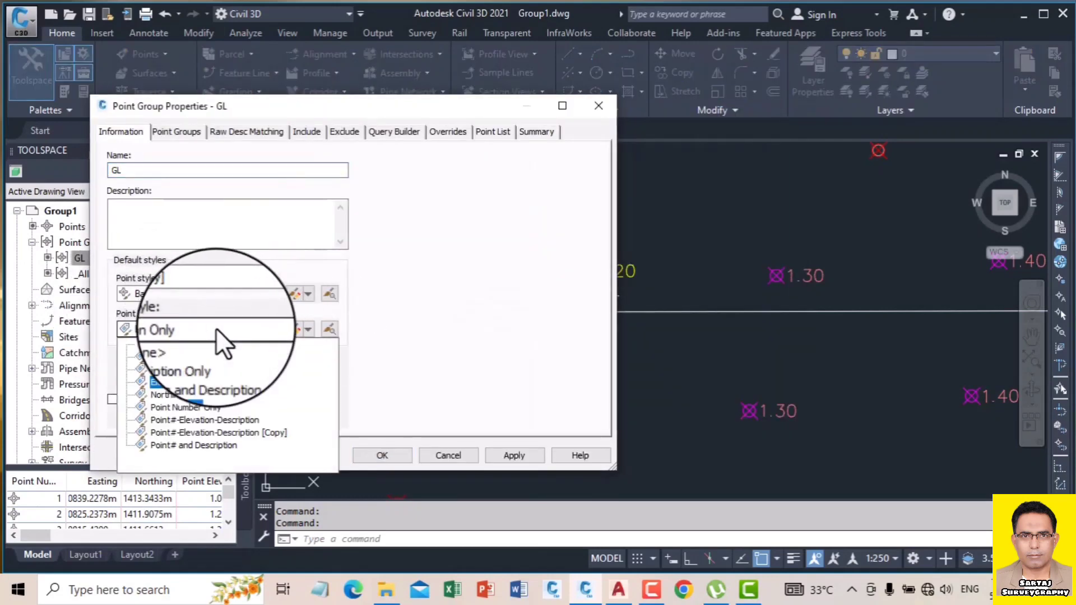
{"action": "left_click", "coordinate": [215, 369]}
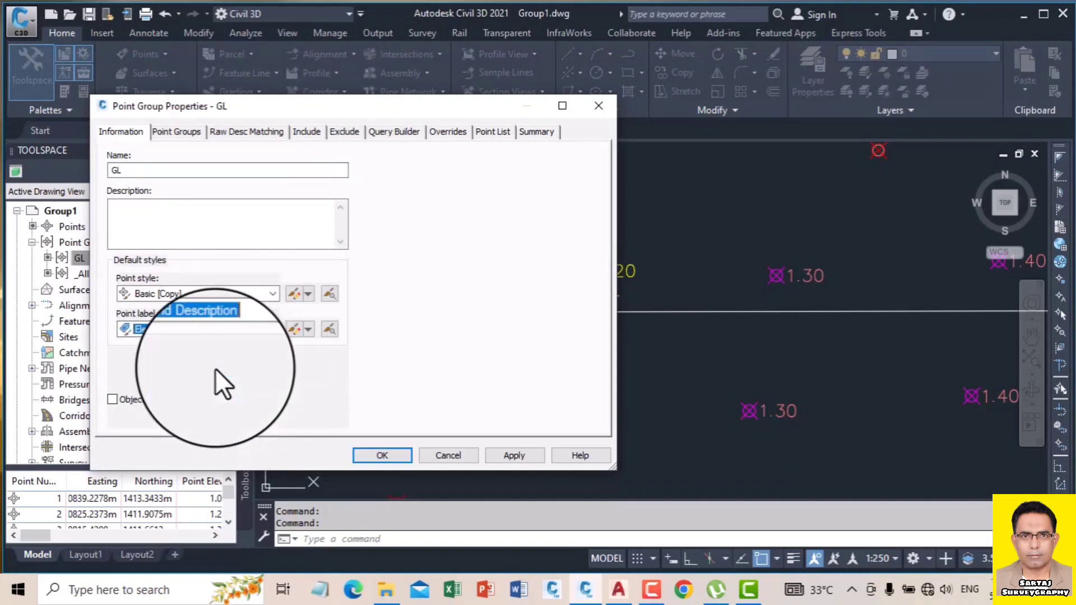
{"action": "left_click", "coordinate": [509, 454]}
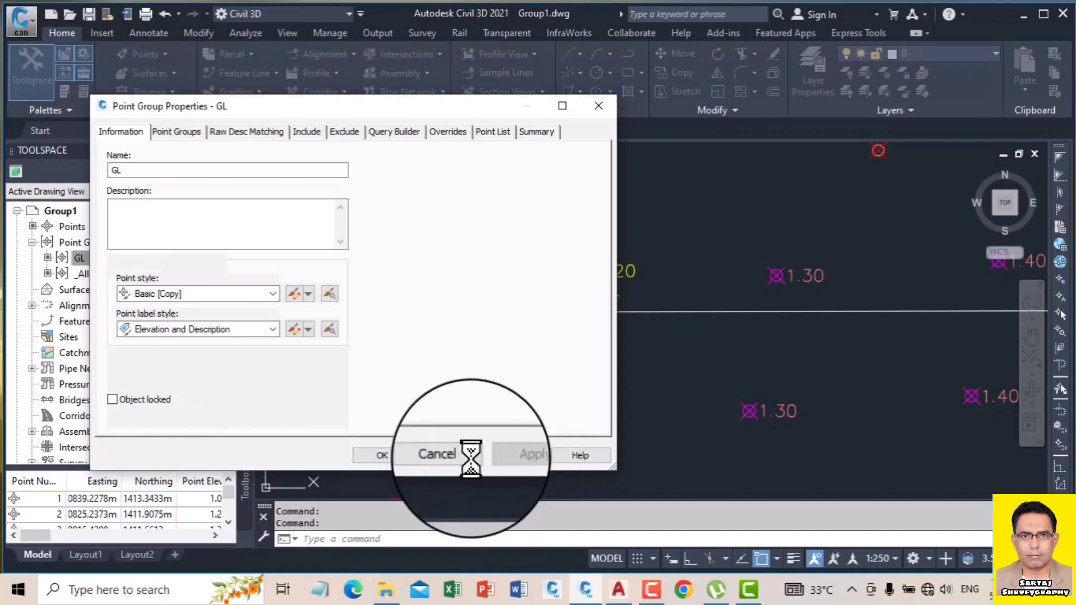
{"action": "left_click", "coordinate": [392, 456]}
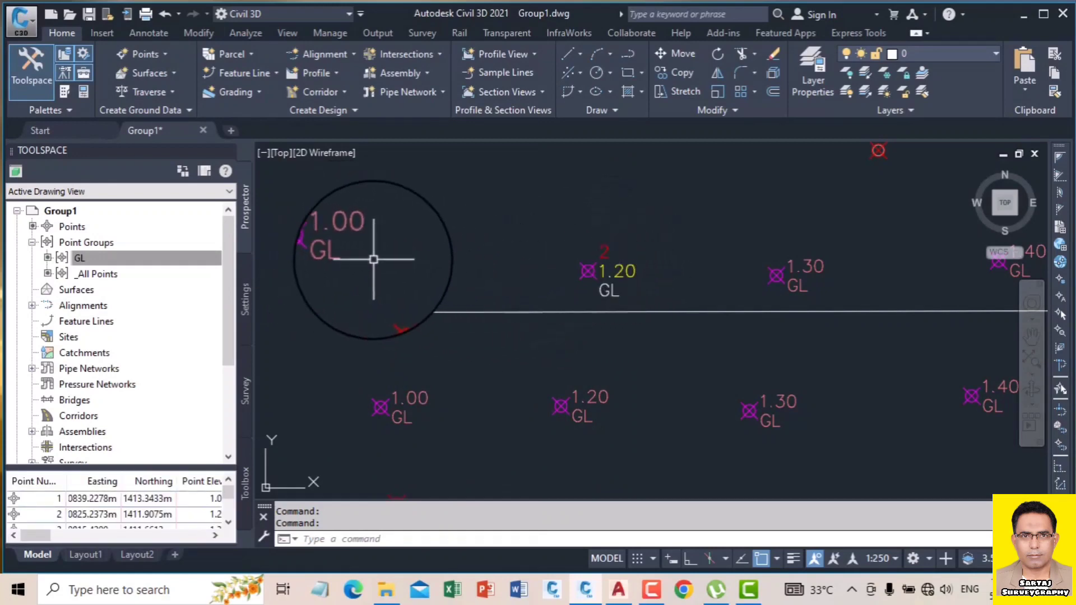
- Examine the GL point labels across the drawing and compare point 2's label with those of its neighbours
{"action": "scroll", "coordinate": [373, 259], "scroll_direction": "down", "scroll_amount": 4}
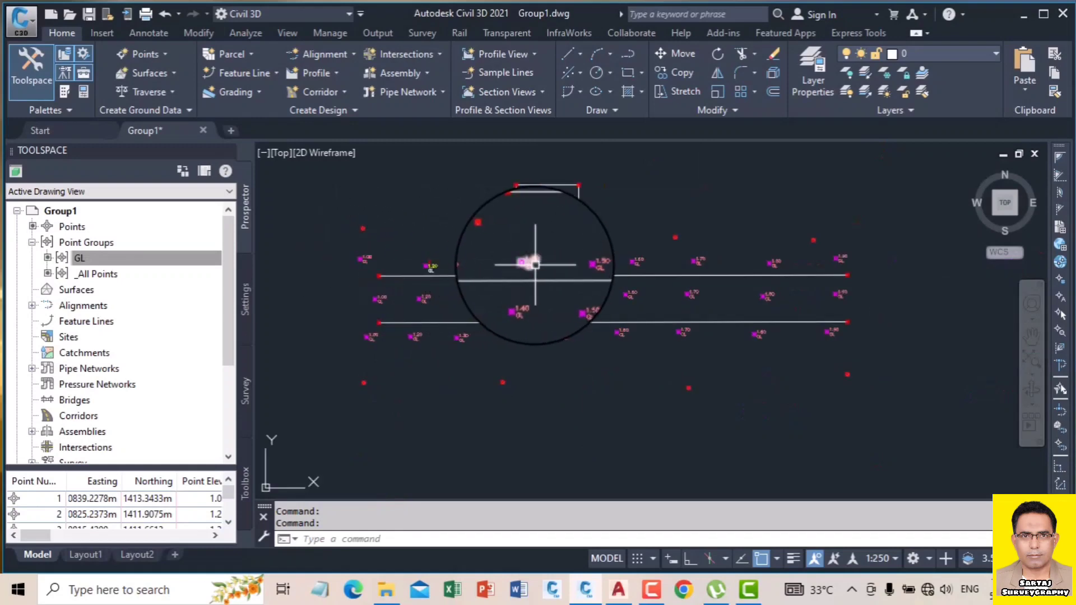
{"action": "scroll", "coordinate": [529, 263], "scroll_direction": "up", "scroll_amount": 3}
{"action": "scroll", "coordinate": [530, 267], "scroll_direction": "up", "scroll_amount": 4}
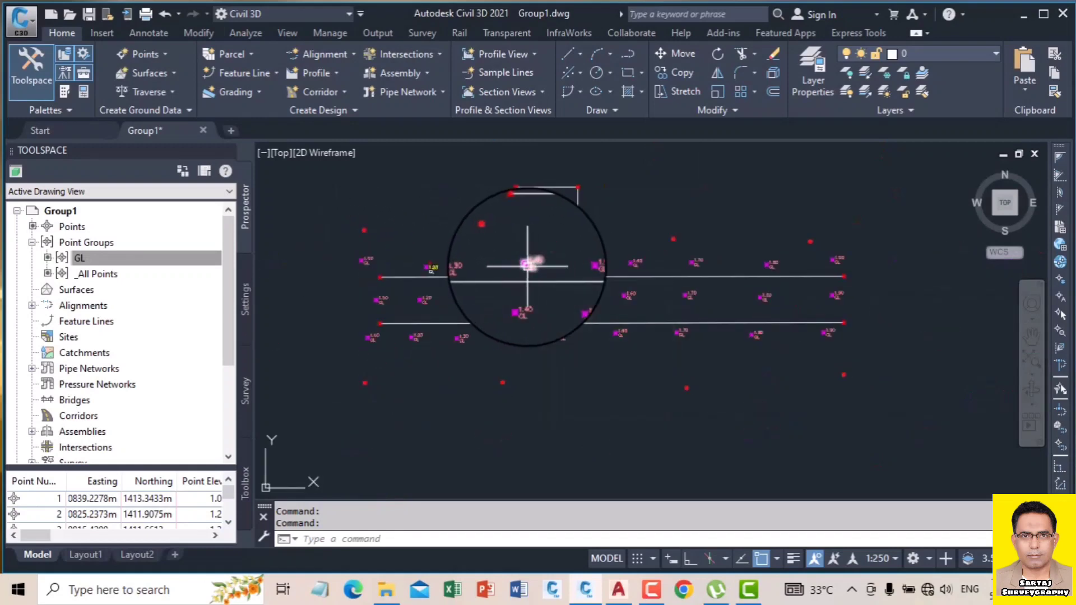
{"action": "scroll", "coordinate": [542, 285], "scroll_direction": "down", "scroll_amount": 2}
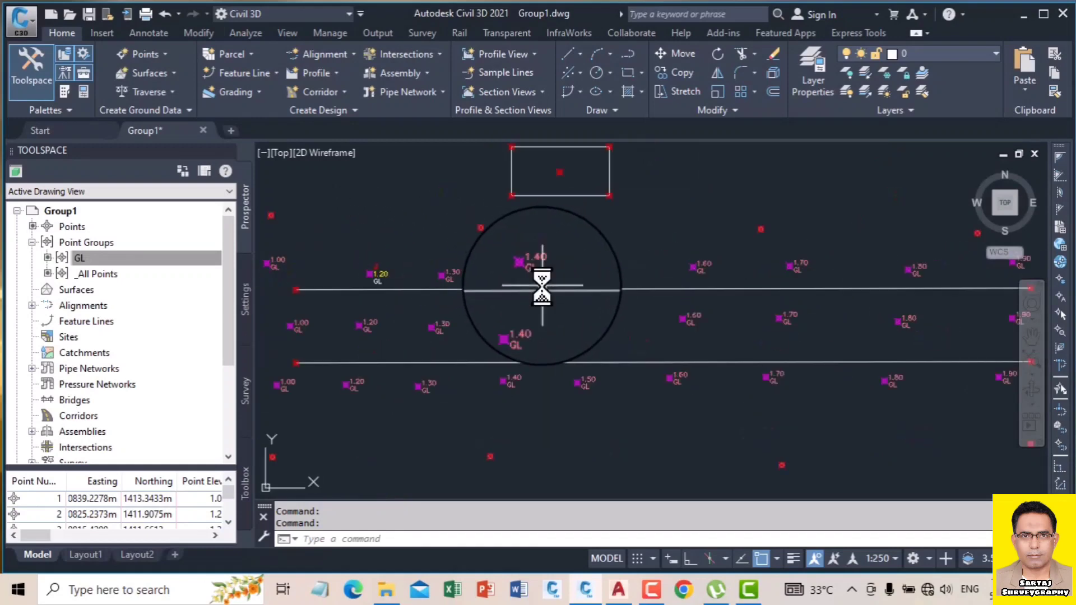
{"action": "middle_click_drag", "start_coordinate": [437, 290], "coordinate": [549, 343]}
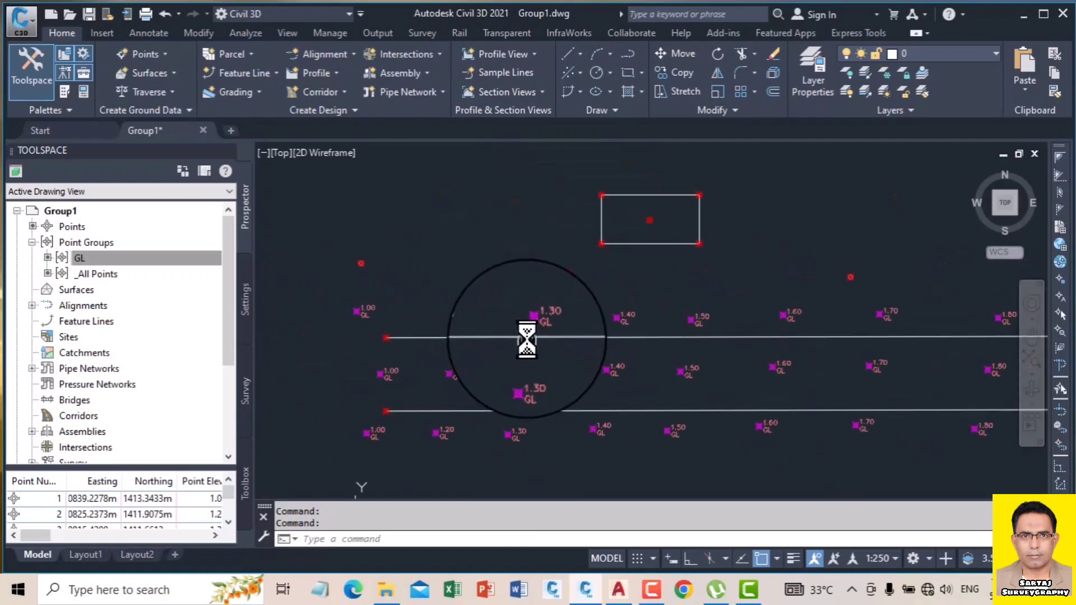
{"action": "scroll", "coordinate": [527, 339], "scroll_direction": "down", "scroll_amount": 2}
{"action": "scroll", "coordinate": [527, 338], "scroll_direction": "up", "scroll_amount": 2}
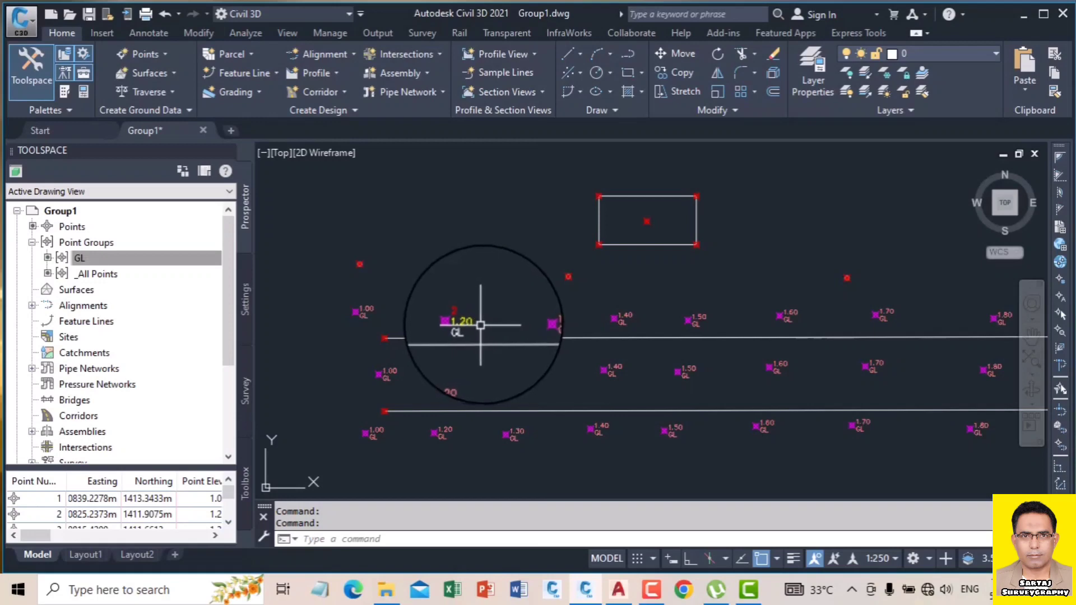
{"action": "scroll", "coordinate": [668, 226], "scroll_direction": "up", "scroll_amount": 2}
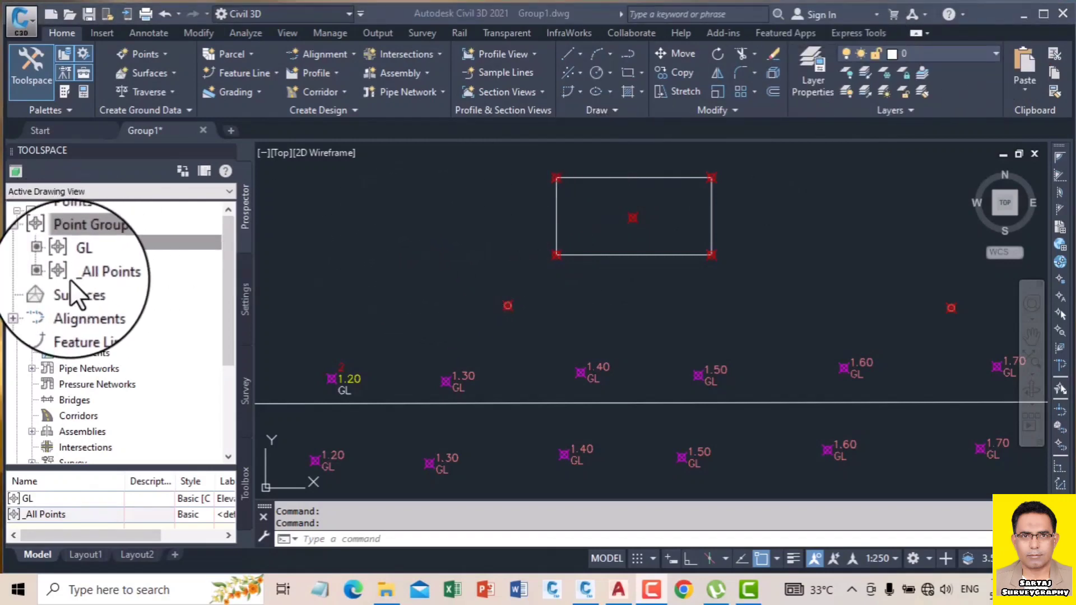
- Check the style and point summary of the _All Points group
{"action": "mouse_move", "coordinate": [92, 274]}
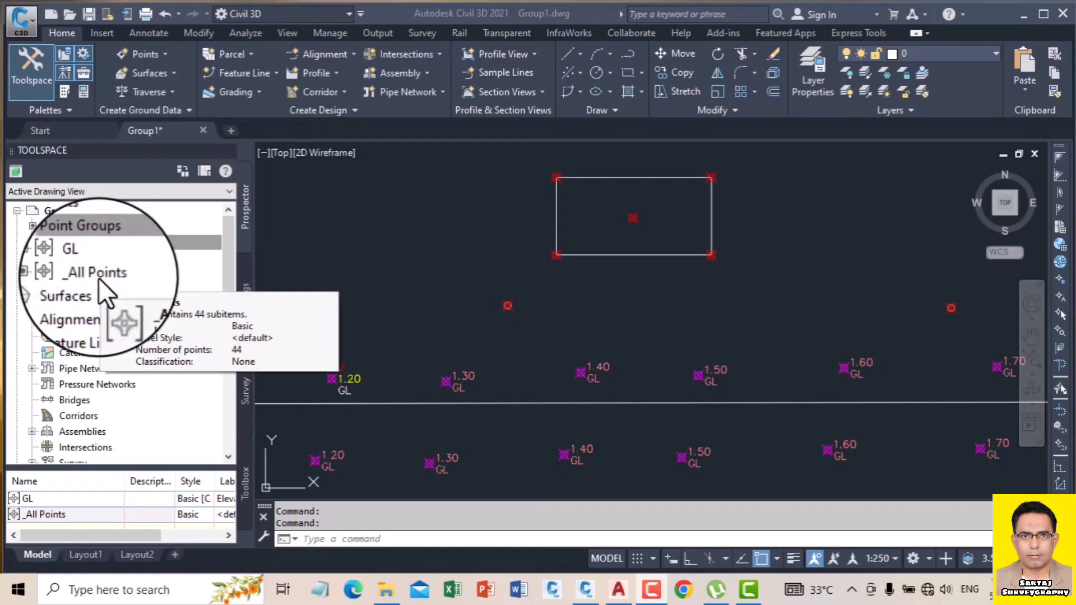
{"action": "left_click", "coordinate": [291, 261]}
{"action": "left_click", "coordinate": [81, 250]}
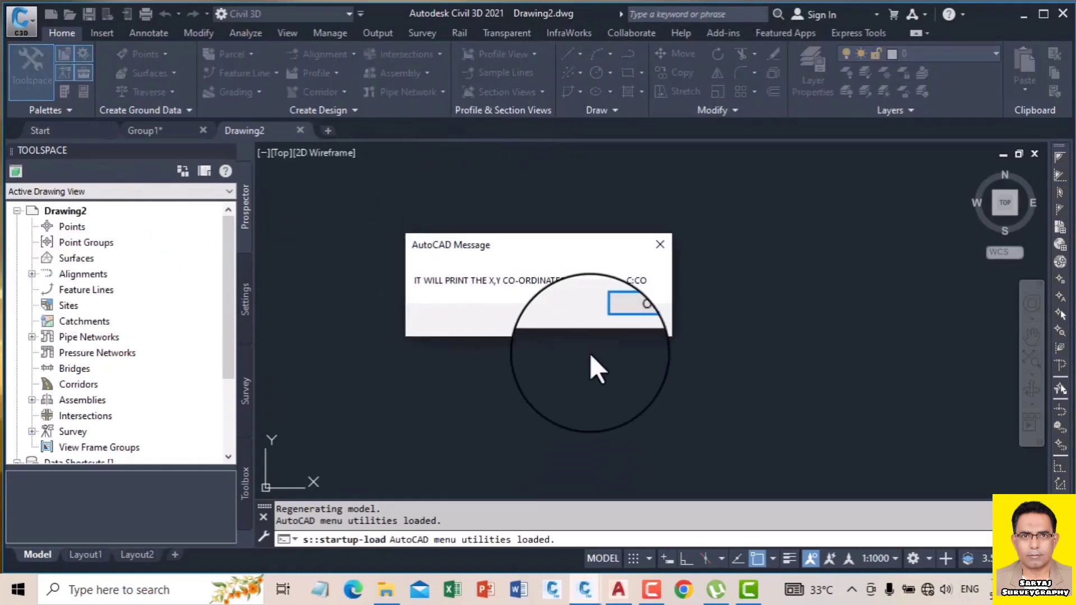
- Dismiss the startup message in Drawing2 and manually create one COGO point at about N 36587 m, E -70673 m
{"action": "left_click", "coordinate": [618, 320]}
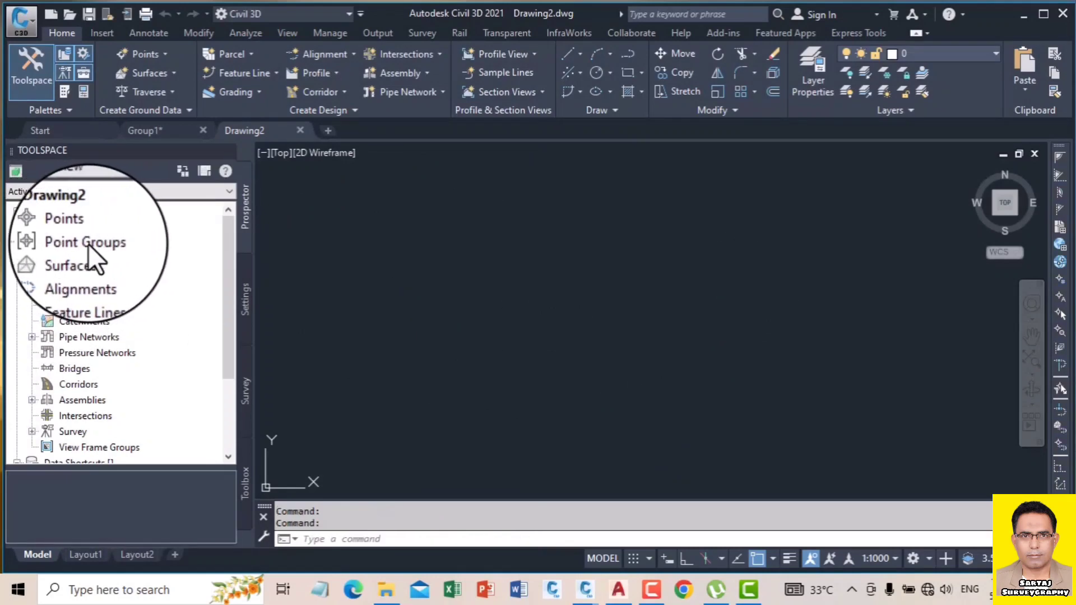
{"action": "left_click", "coordinate": [168, 66]}
{"action": "left_click", "coordinate": [170, 71]}
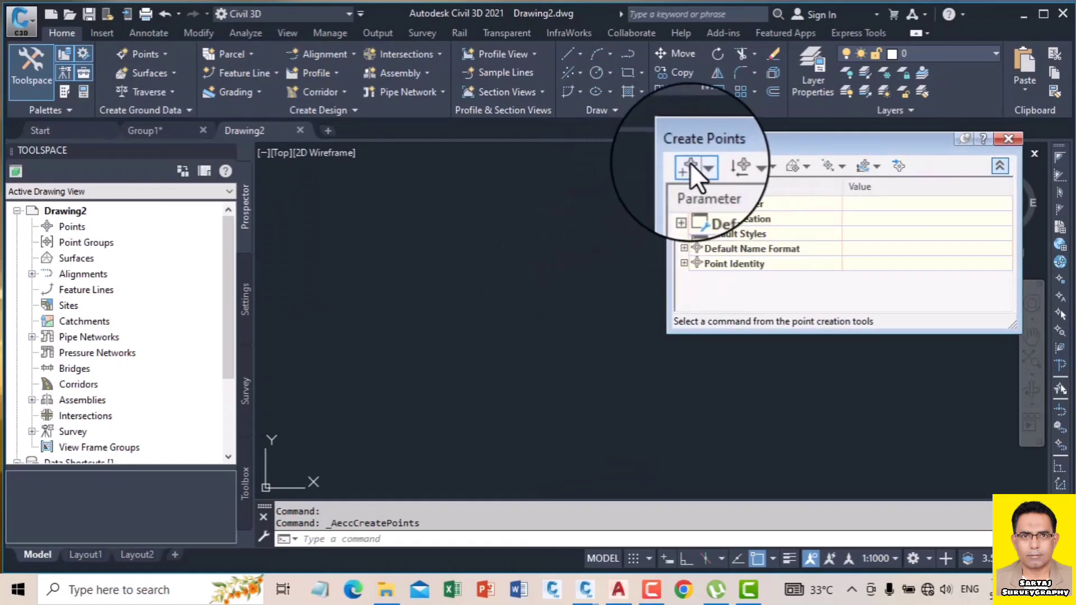
{"action": "left_click", "coordinate": [689, 164]}
{"action": "left_click", "coordinate": [439, 286]}
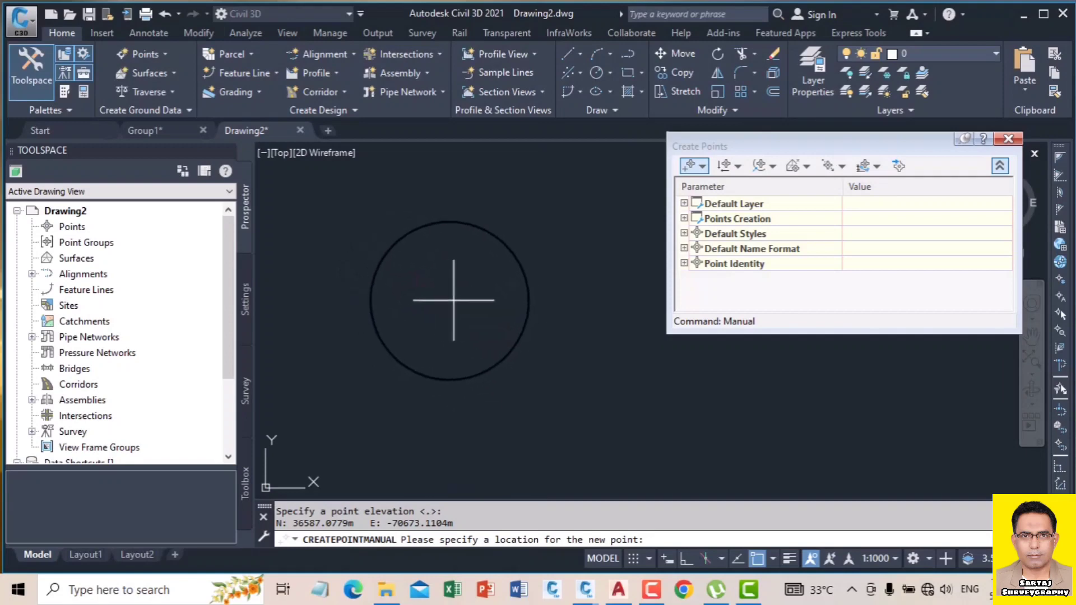
{"action": "key", "text": "Escape"}
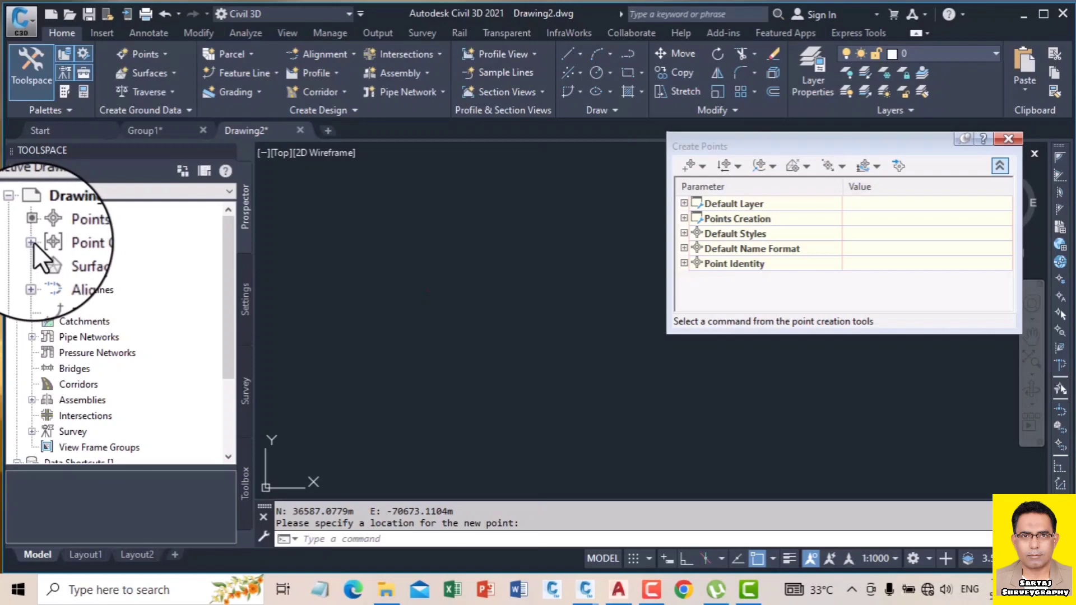
- Expand Drawing2's point groups, list the points in _All Points and close the Create Points tools
{"action": "left_click", "coordinate": [32, 244]}
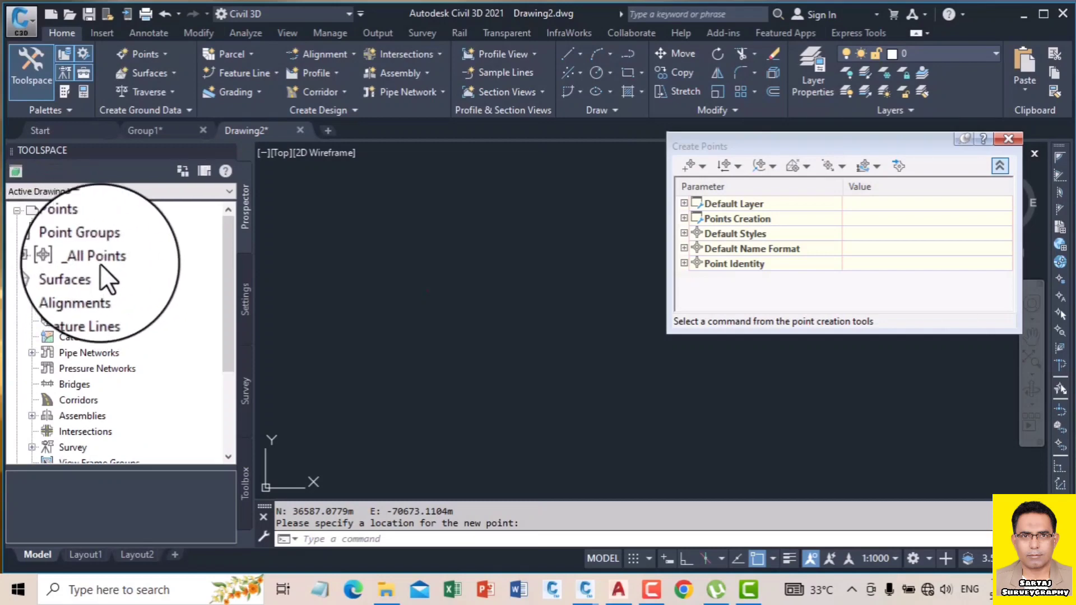
{"action": "mouse_move", "coordinate": [89, 261]}
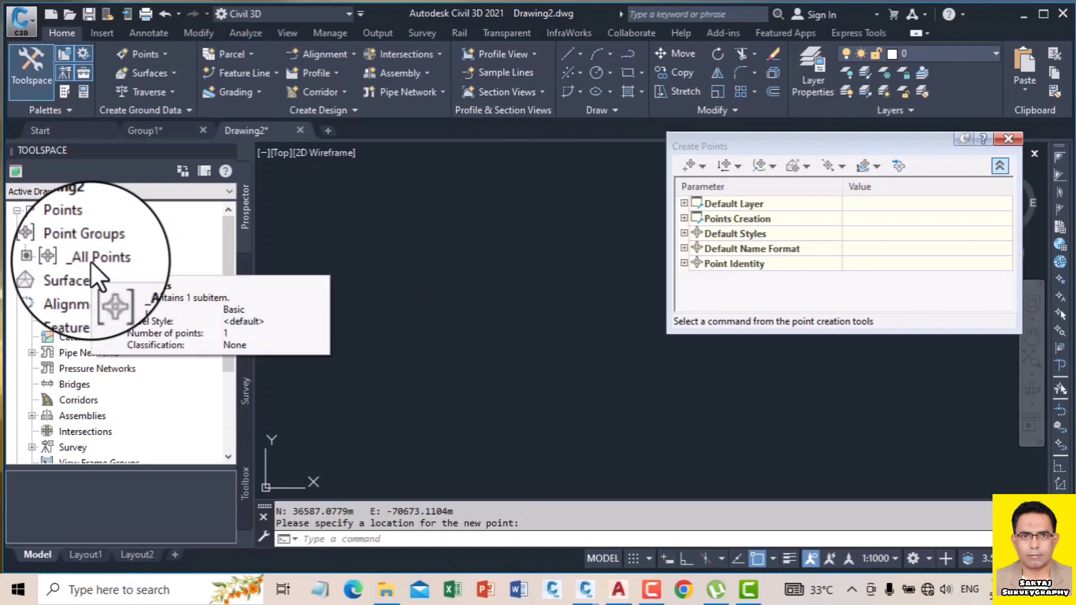
{"action": "left_click", "coordinate": [89, 261]}
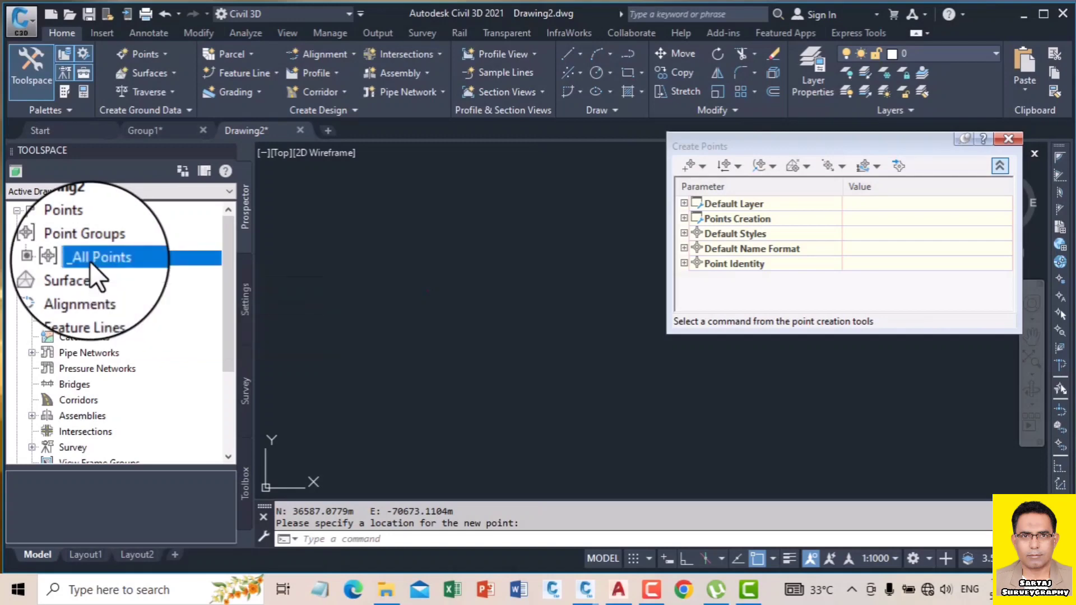
{"action": "left_click", "coordinate": [1003, 136]}
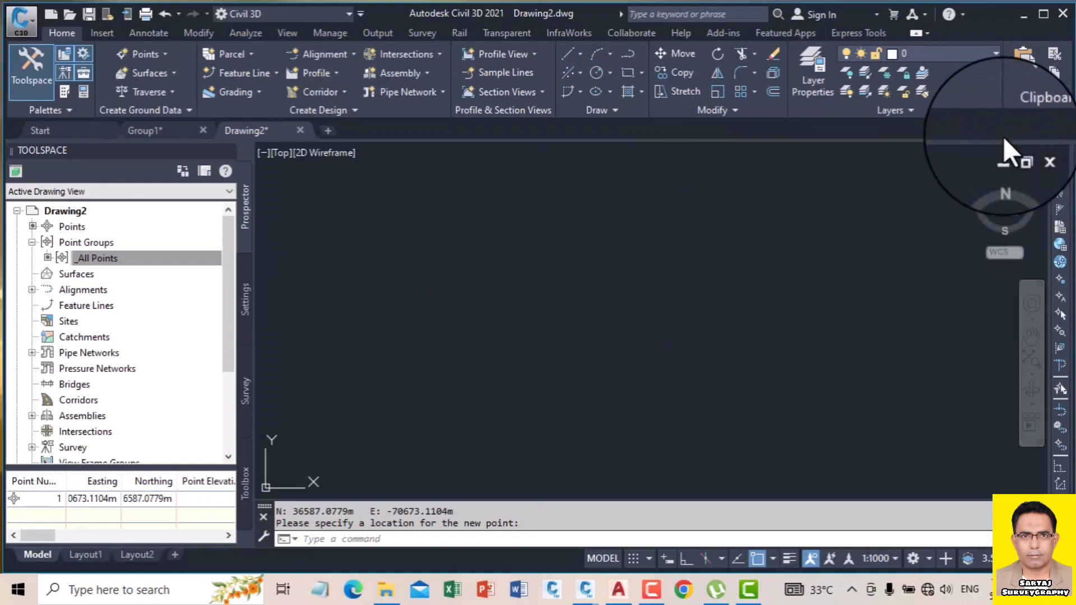
- Close Drawing2 without saving its changes and expand the point groups of the Group1 drawing
{"action": "left_click", "coordinate": [1035, 153]}
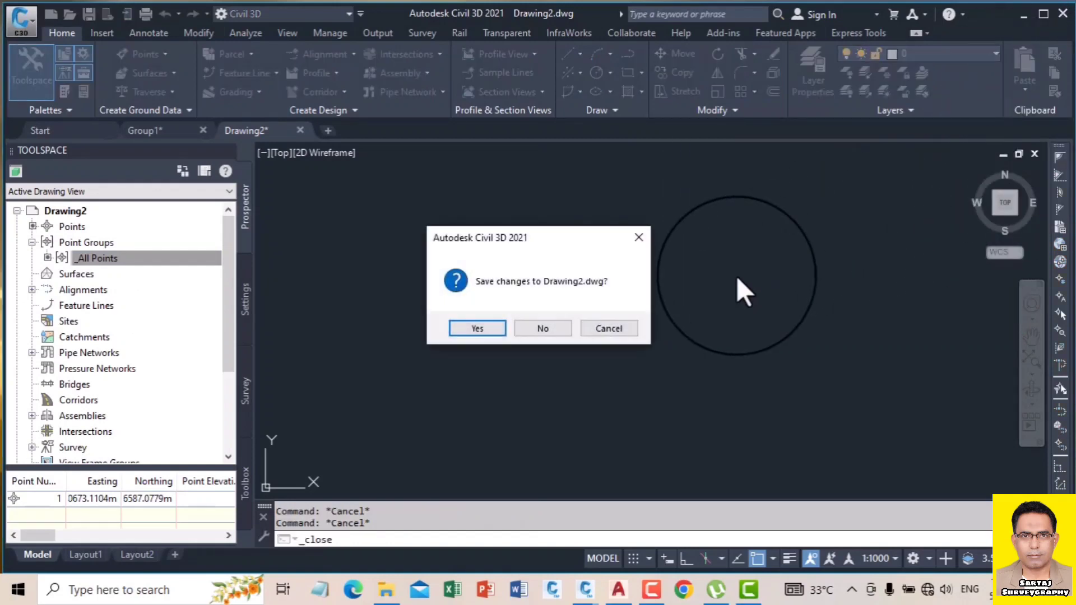
{"action": "left_click", "coordinate": [557, 330]}
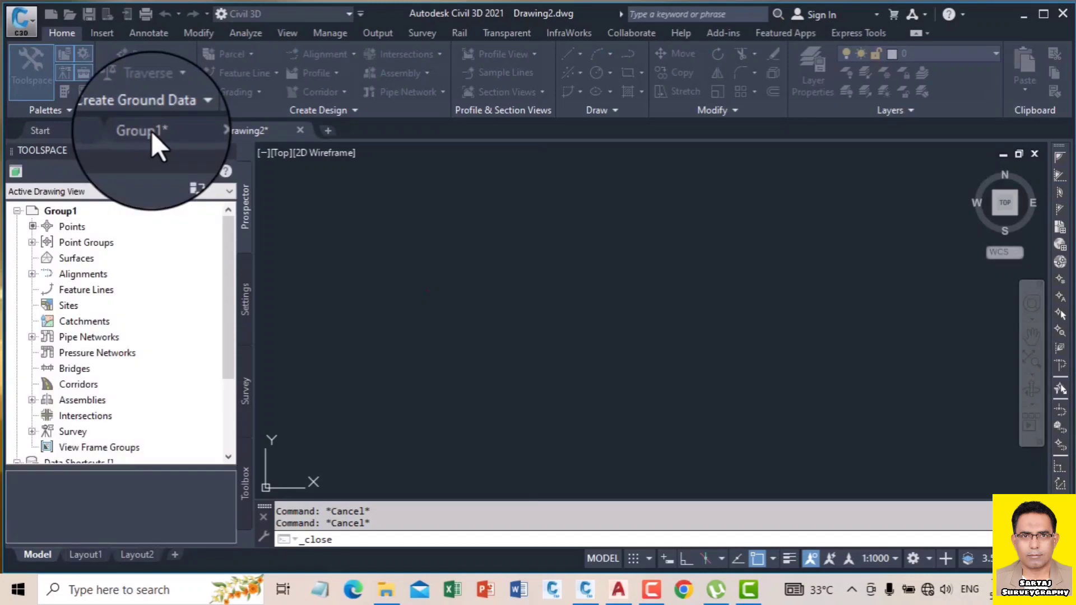
{"action": "left_click", "coordinate": [32, 243]}
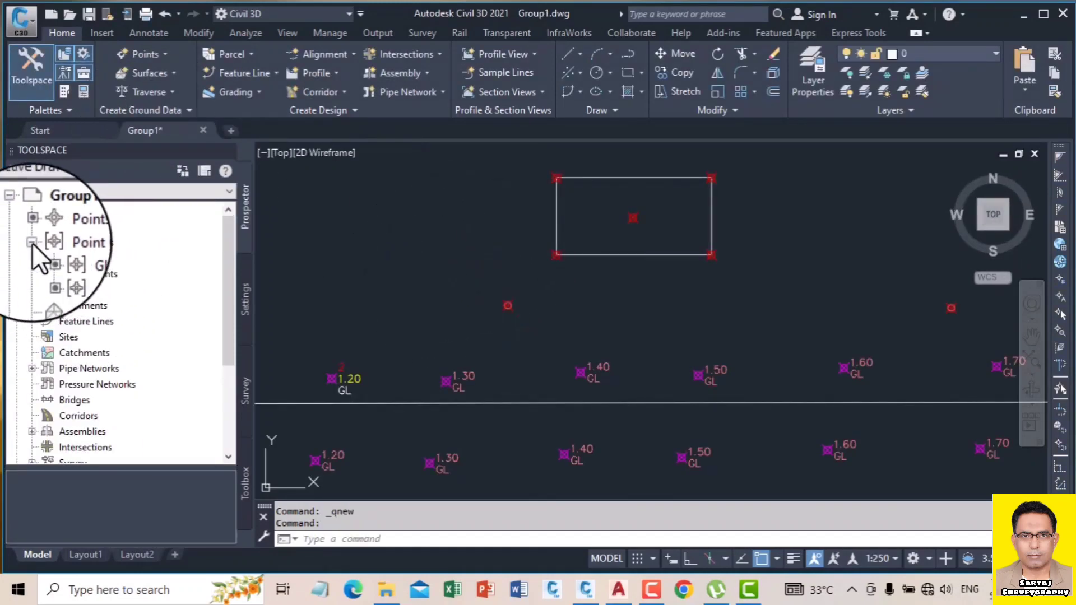
{"action": "mouse_move", "coordinate": [103, 278]}
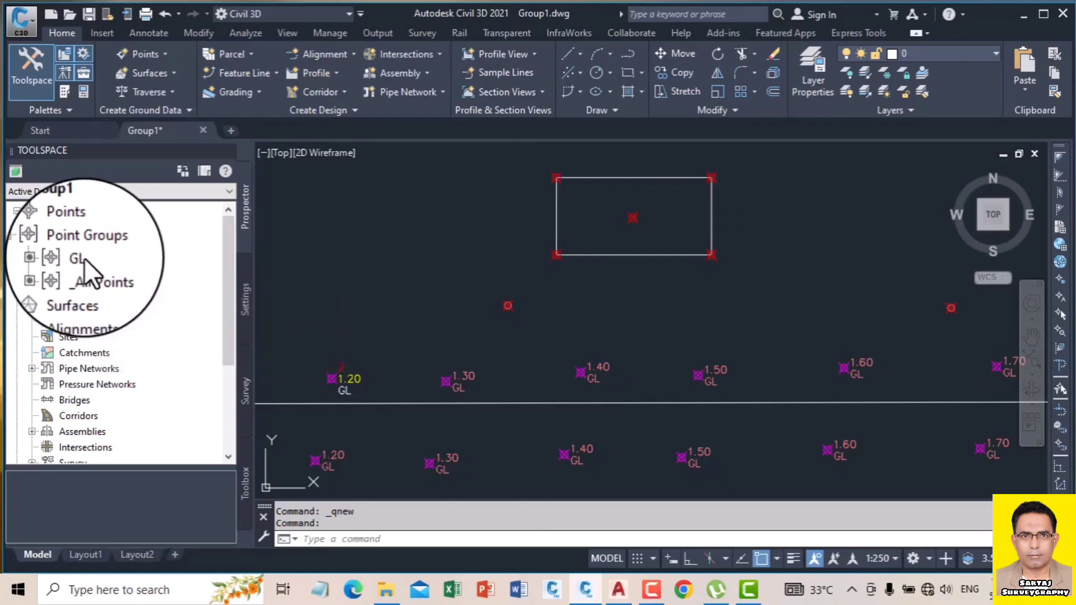
- Set the GL point group's default point label style to Point#-Elevation-Description [Copy] and apply it
{"action": "scroll", "coordinate": [437, 268], "scroll_direction": "down", "scroll_amount": 5}
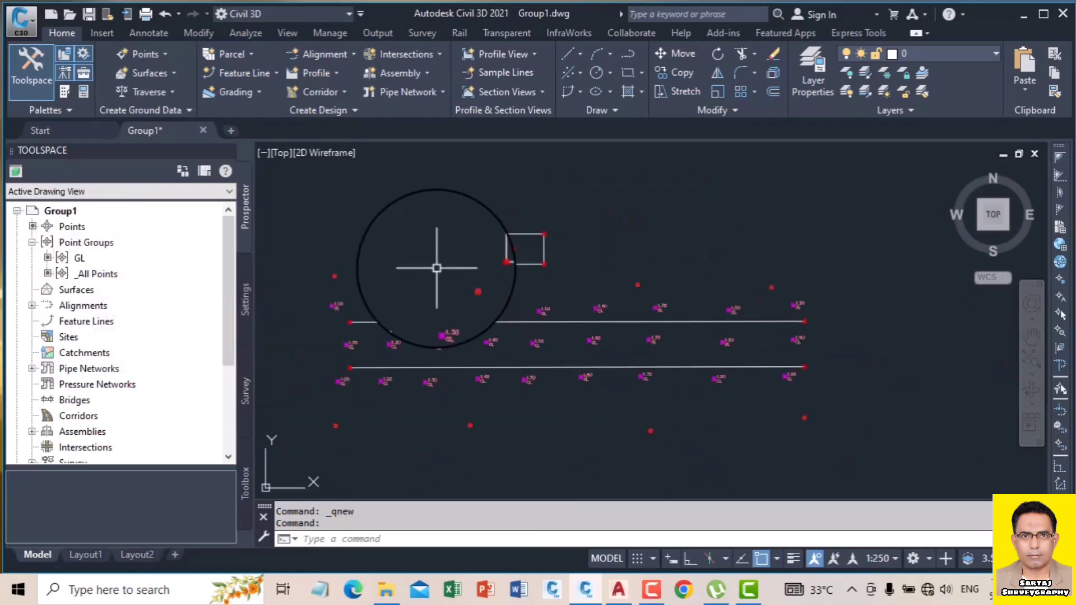
{"action": "scroll", "coordinate": [437, 268], "scroll_direction": "up", "scroll_amount": 3}
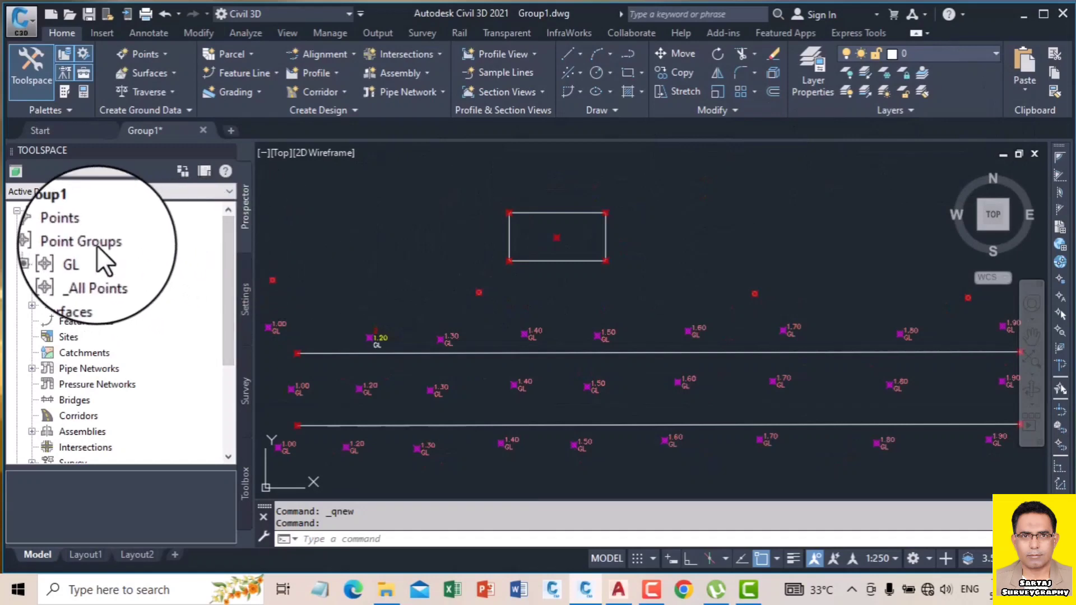
{"action": "scroll", "coordinate": [521, 308], "scroll_direction": "down", "scroll_amount": 3}
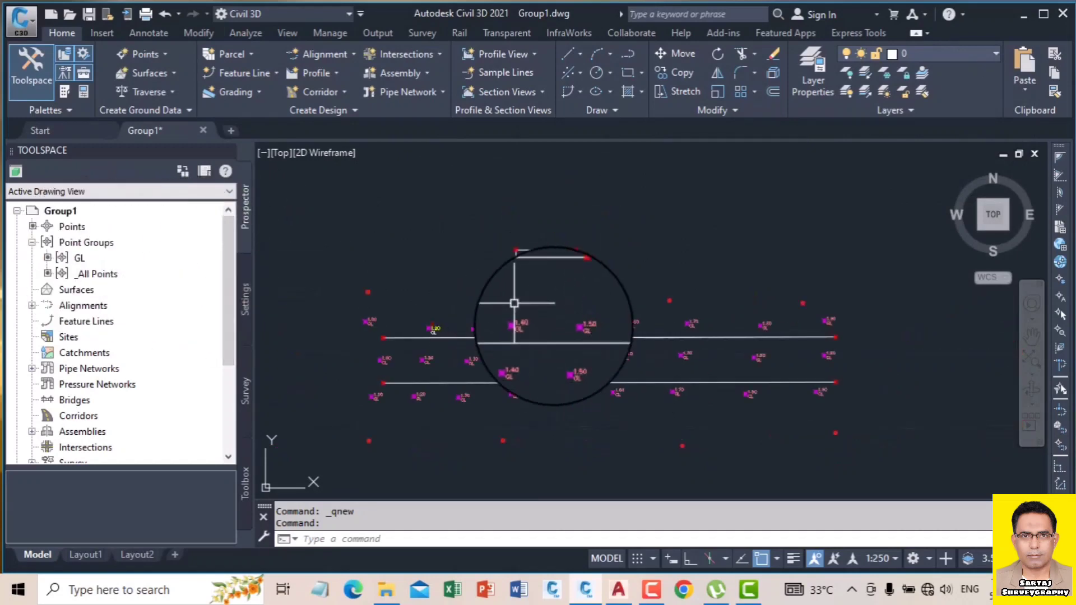
{"action": "scroll", "coordinate": [774, 338], "scroll_direction": "up", "scroll_amount": 5}
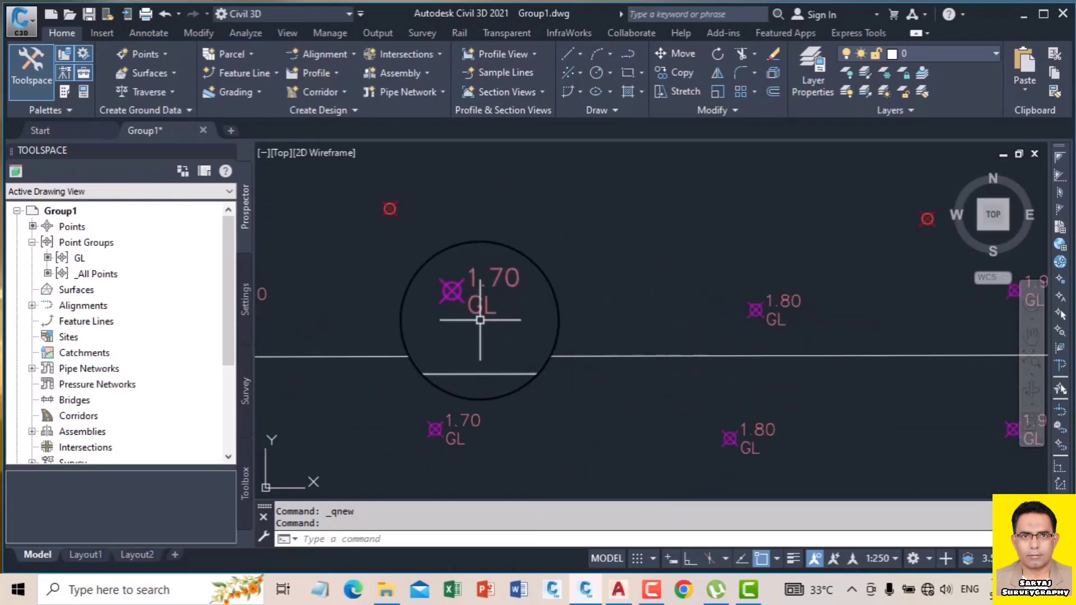
{"action": "scroll", "coordinate": [516, 313], "scroll_direction": "down", "scroll_amount": 5}
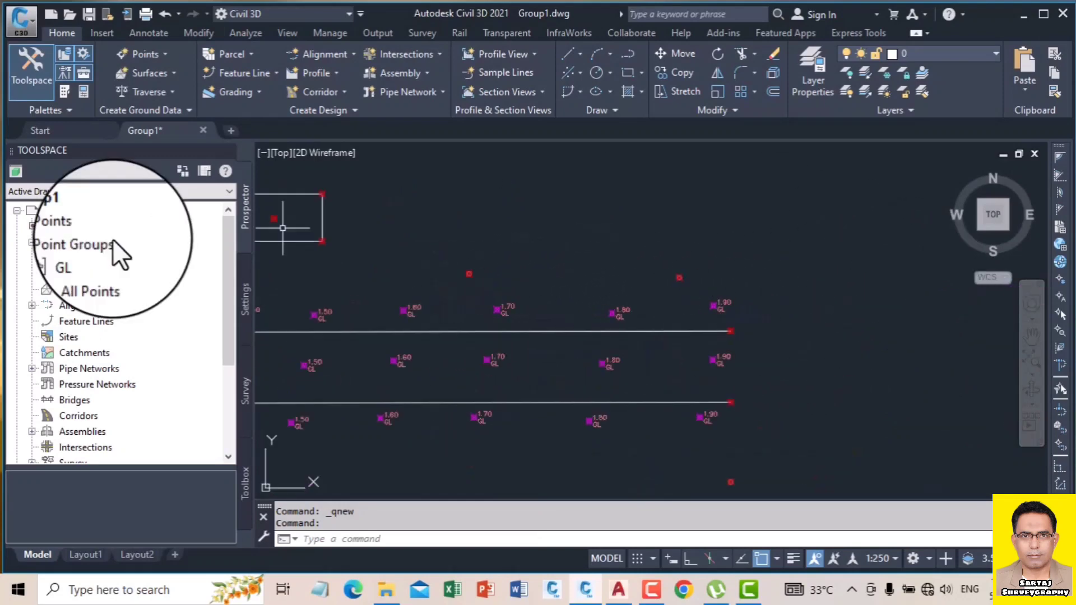
{"action": "left_click", "coordinate": [83, 257]}
{"action": "right_click", "coordinate": [116, 263]}
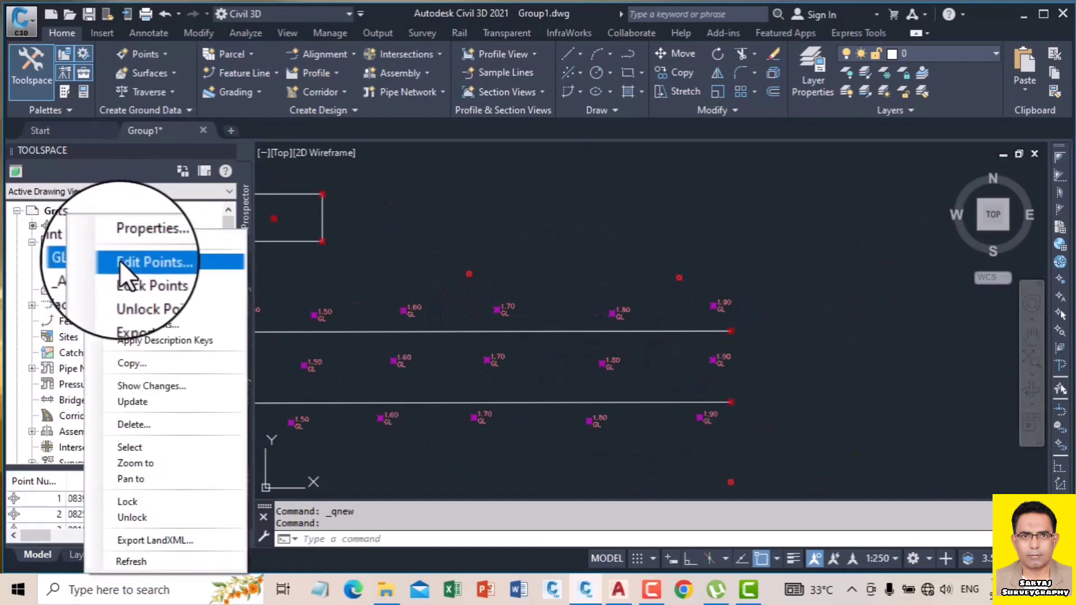
{"action": "left_click", "coordinate": [144, 238]}
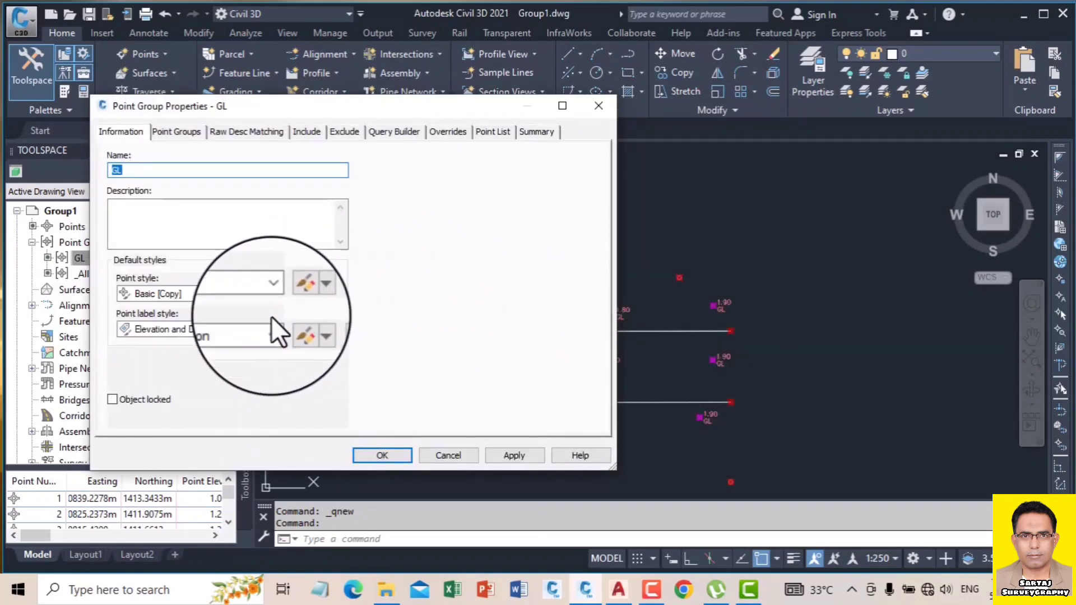
{"action": "left_click", "coordinate": [274, 331]}
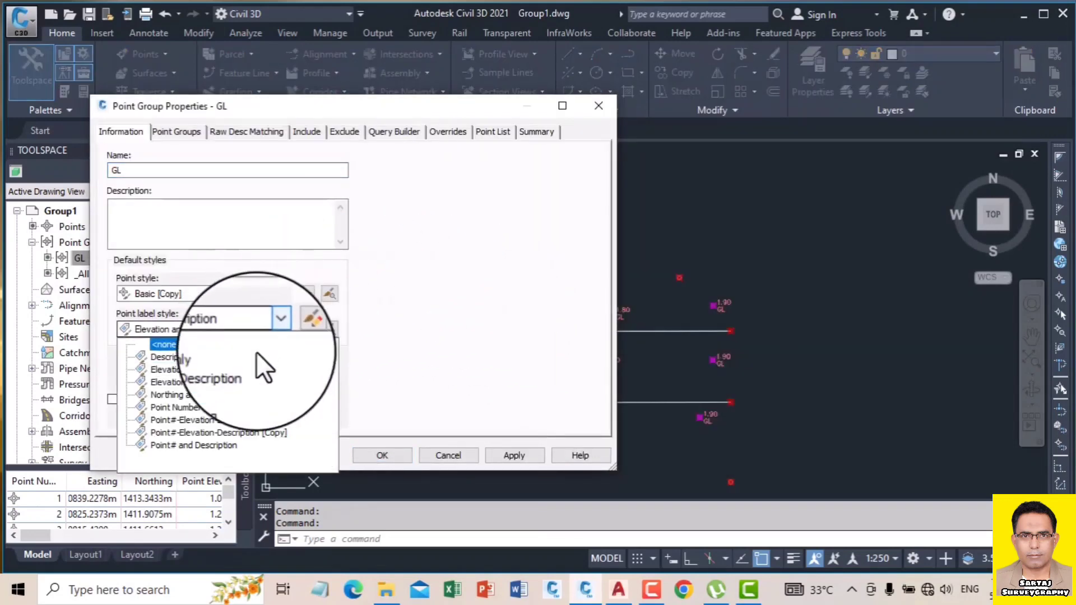
{"action": "left_click", "coordinate": [240, 420]}
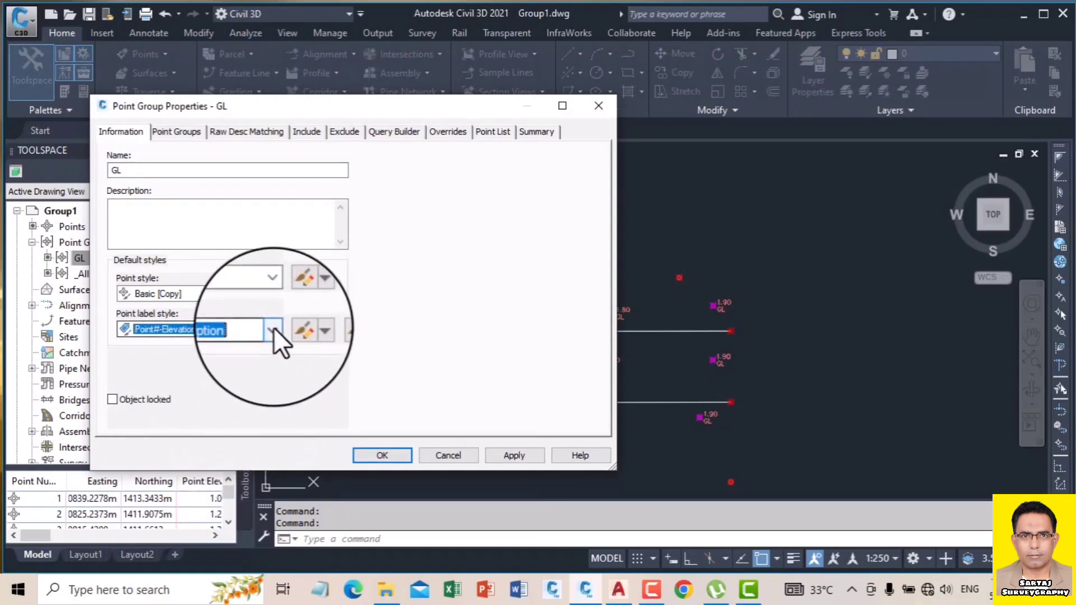
{"action": "left_click", "coordinate": [273, 329]}
{"action": "left_click", "coordinate": [251, 434]}
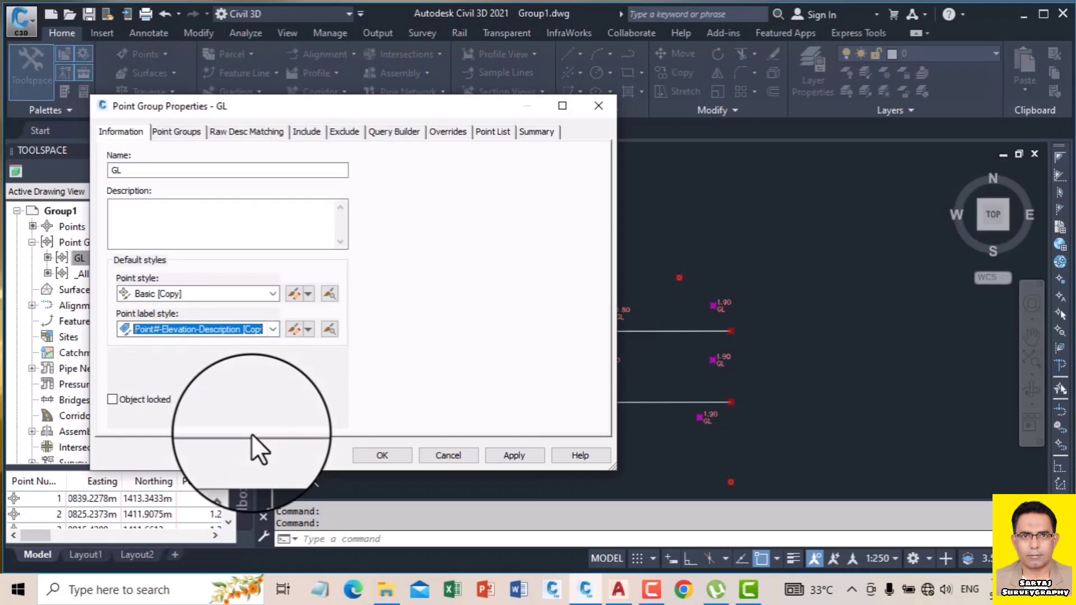
{"action": "left_click", "coordinate": [516, 455]}
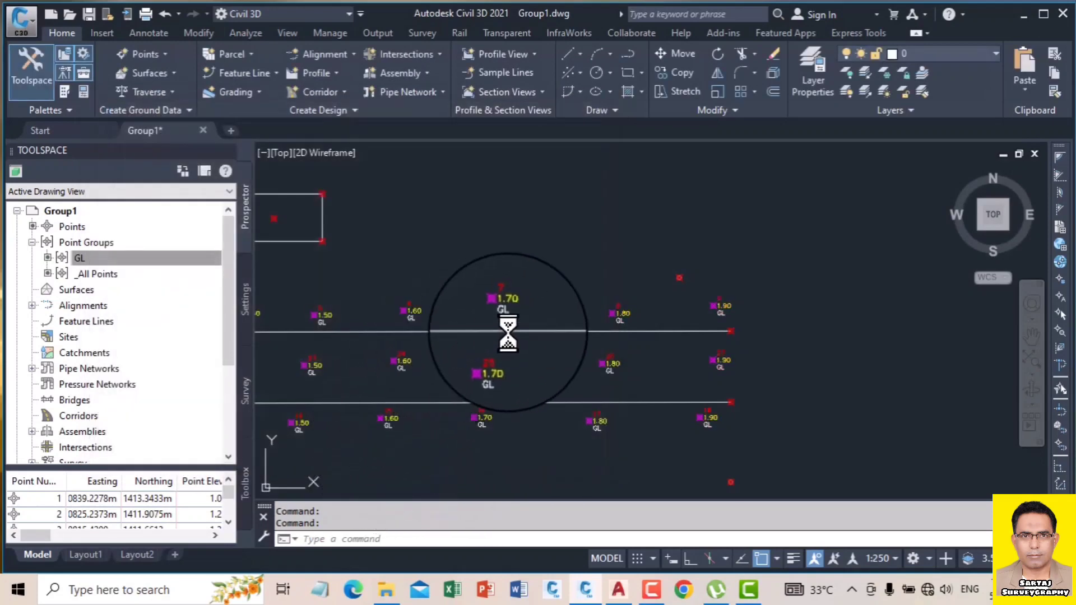
- Exclude point numbers 7 and 25 from the GL point group and apply the change
{"action": "scroll", "coordinate": [506, 314], "scroll_direction": "up", "scroll_amount": 2}
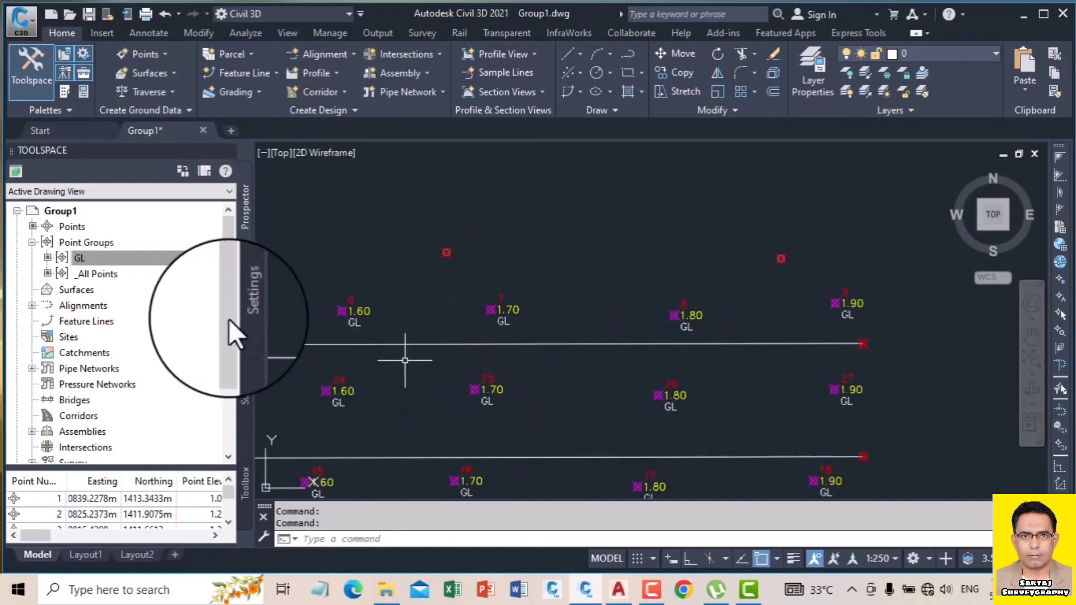
{"action": "left_click", "coordinate": [154, 257]}
{"action": "right_click", "coordinate": [153, 257]}
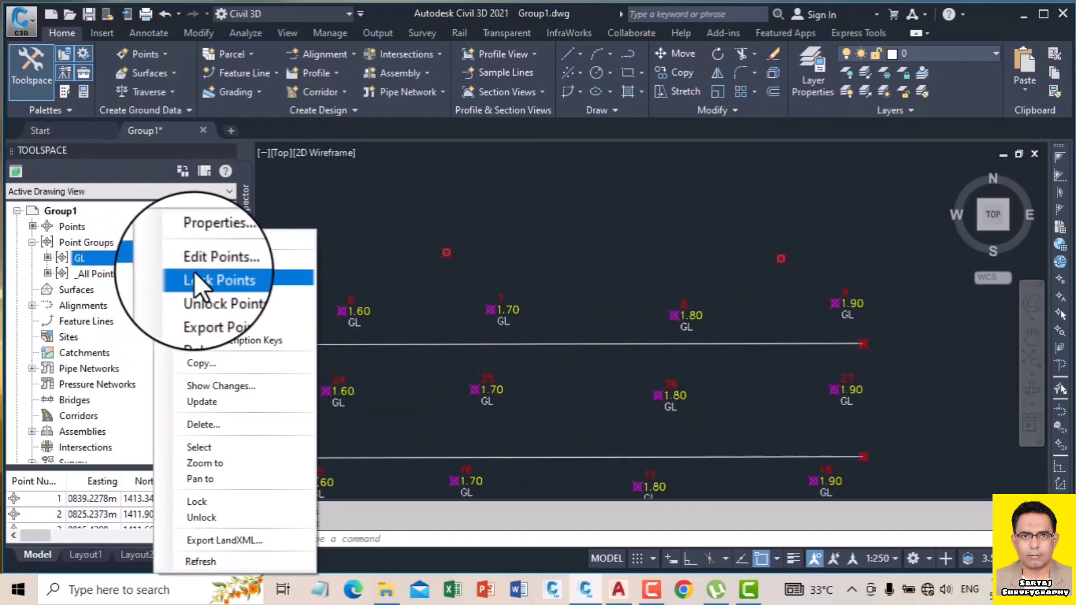
{"action": "left_click", "coordinate": [208, 241]}
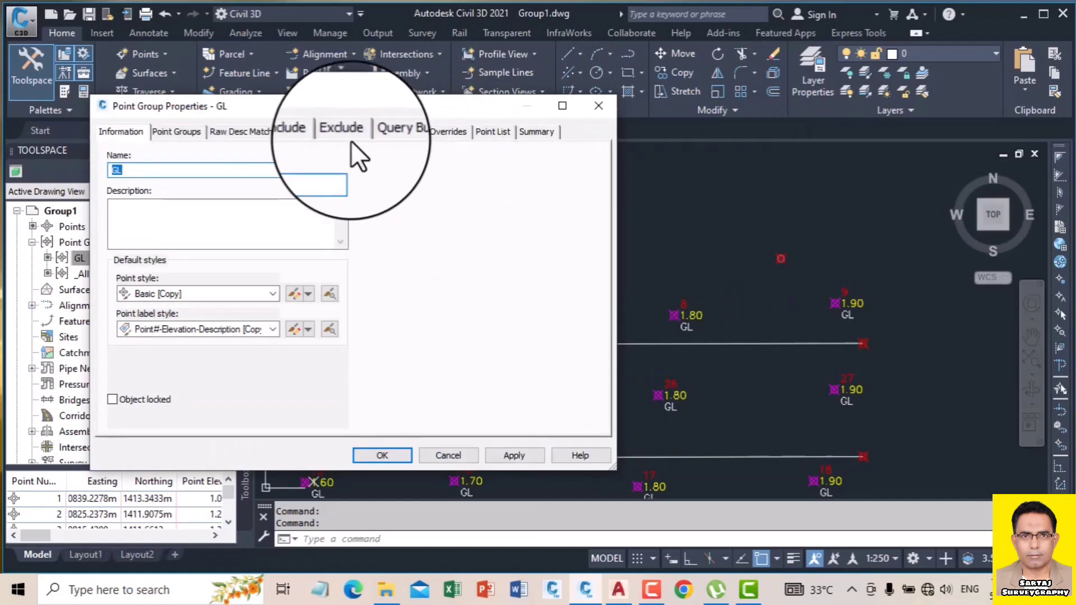
{"action": "left_click", "coordinate": [344, 130]}
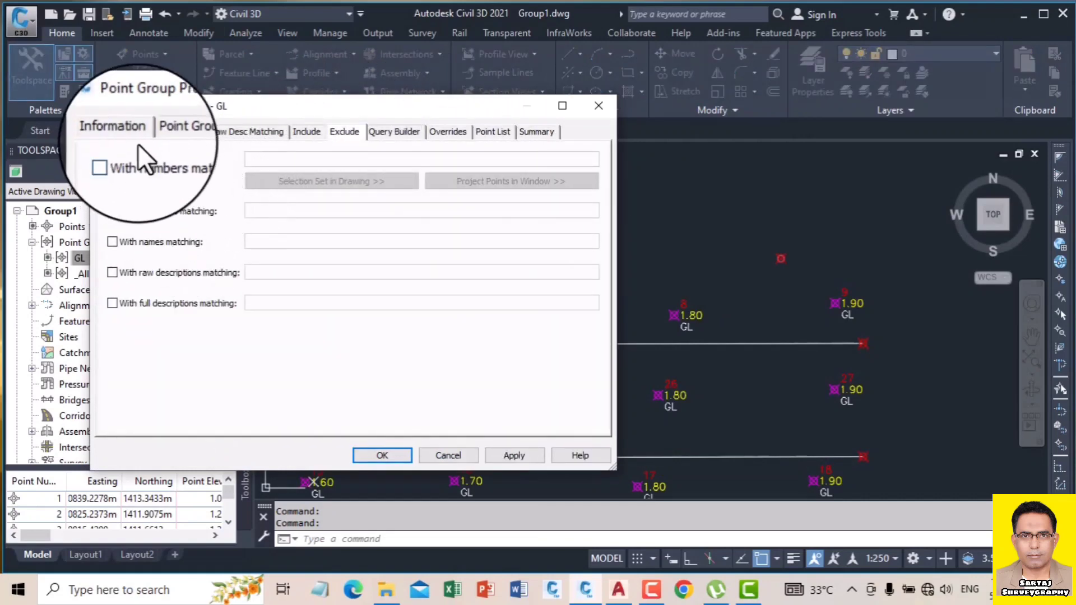
{"action": "left_click", "coordinate": [112, 160]}
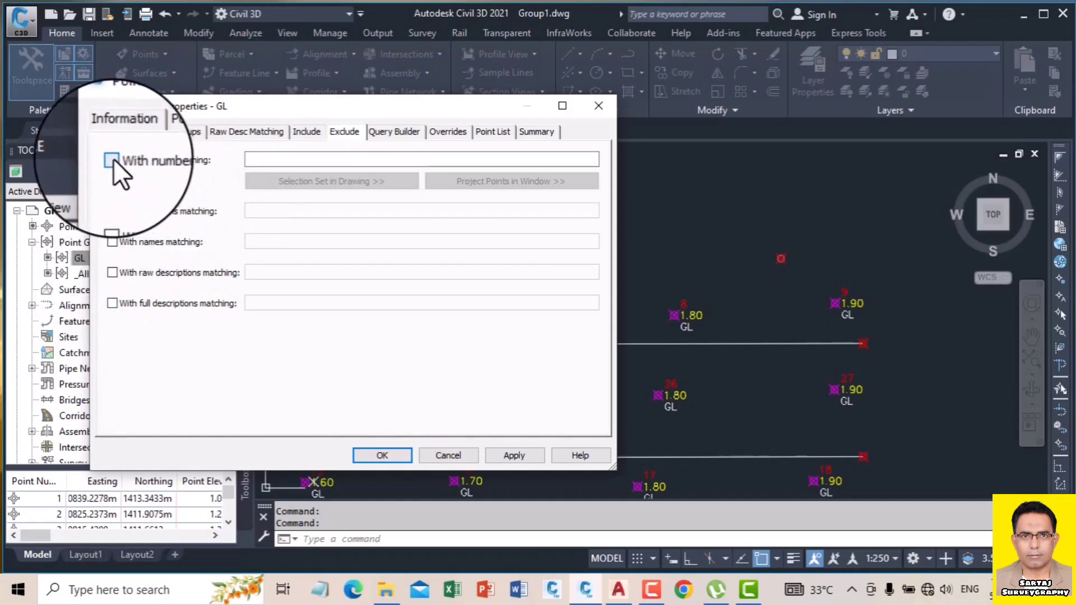
{"action": "left_click", "coordinate": [255, 160]}
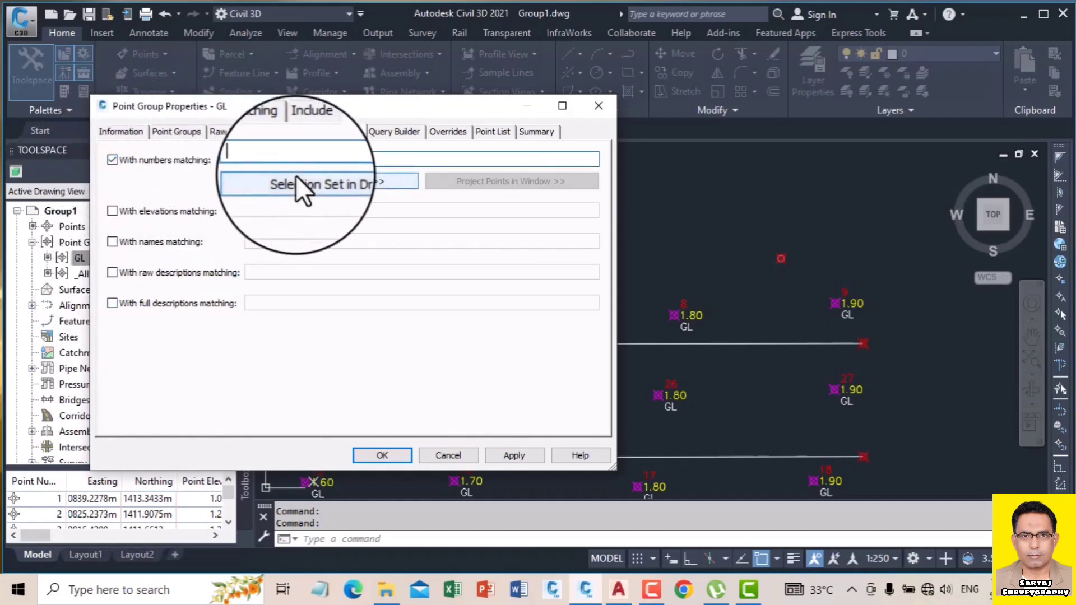
{"action": "type", "text": "7,7"}
{"action": "key", "text": "BackSpace"}
{"action": "type", "text": "25"}
{"action": "left_click", "coordinate": [514, 455]}
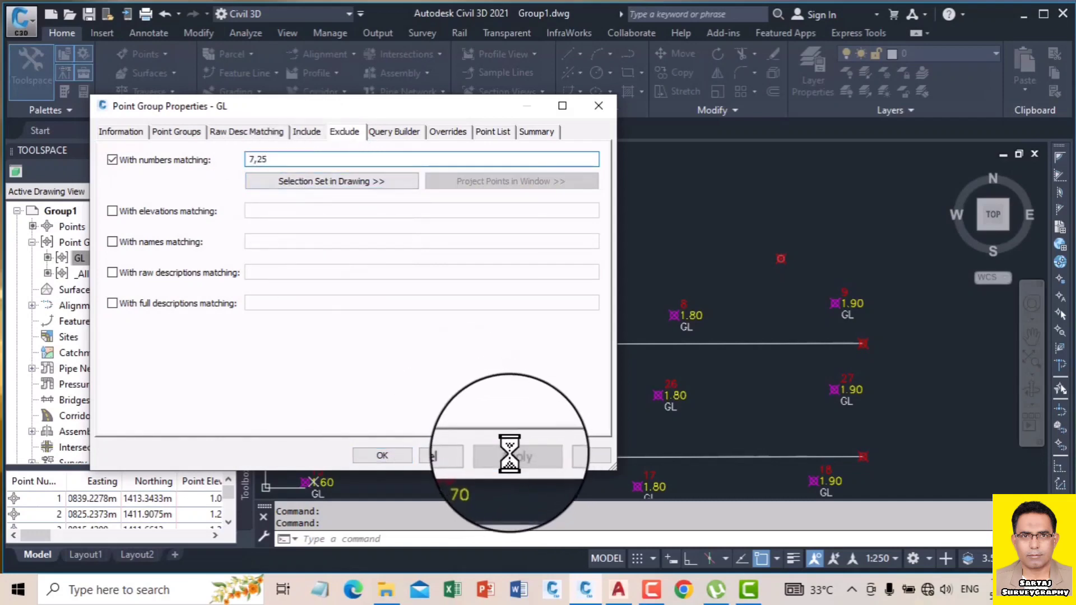
{"action": "left_click", "coordinate": [381, 456]}
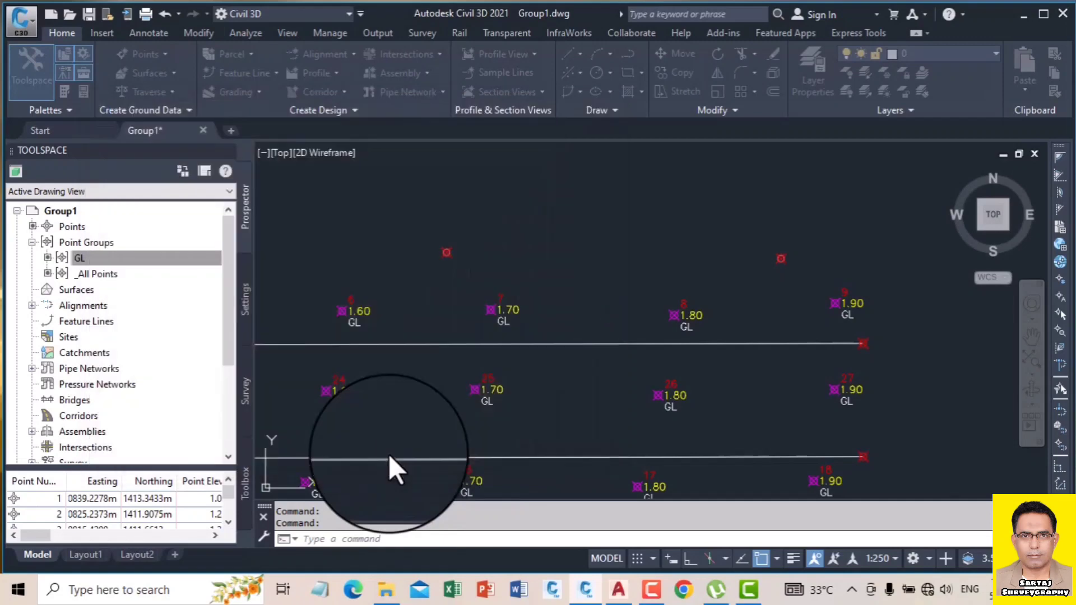
- Reopen the GL group's properties and check its point list for the excluded numbers
{"action": "right_click", "coordinate": [165, 261]}
{"action": "left_click", "coordinate": [216, 266]}
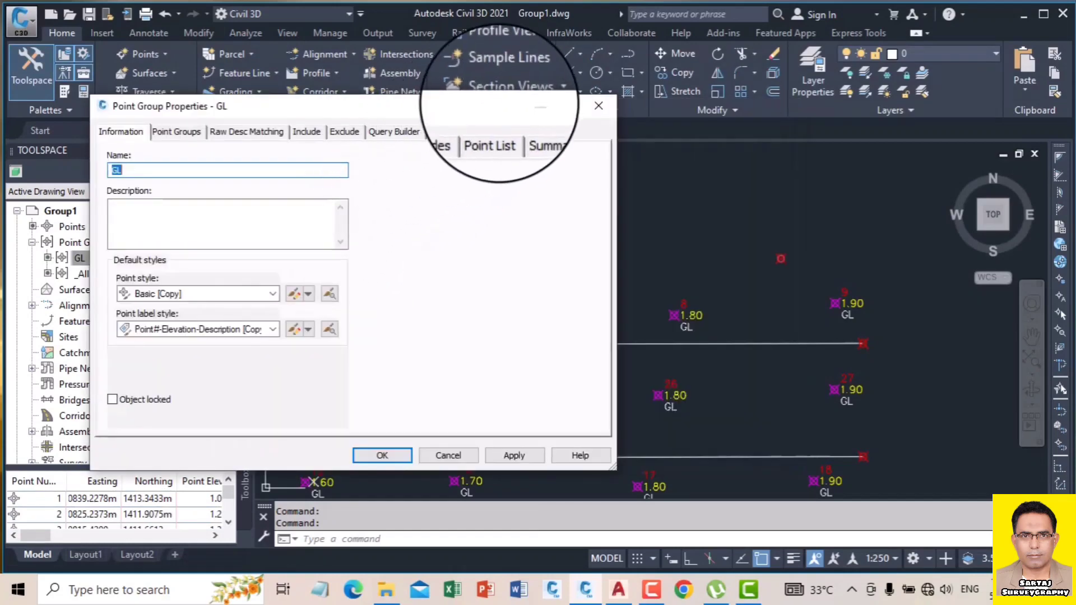
{"action": "left_click", "coordinate": [493, 132]}
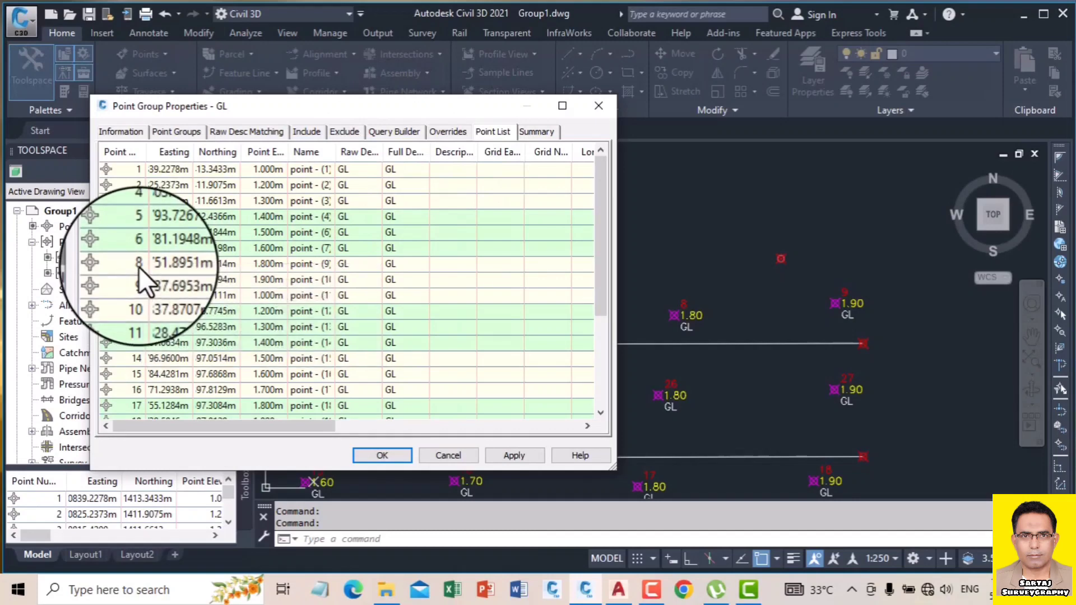
{"action": "scroll", "coordinate": [151, 348], "scroll_direction": "down", "scroll_amount": 1}
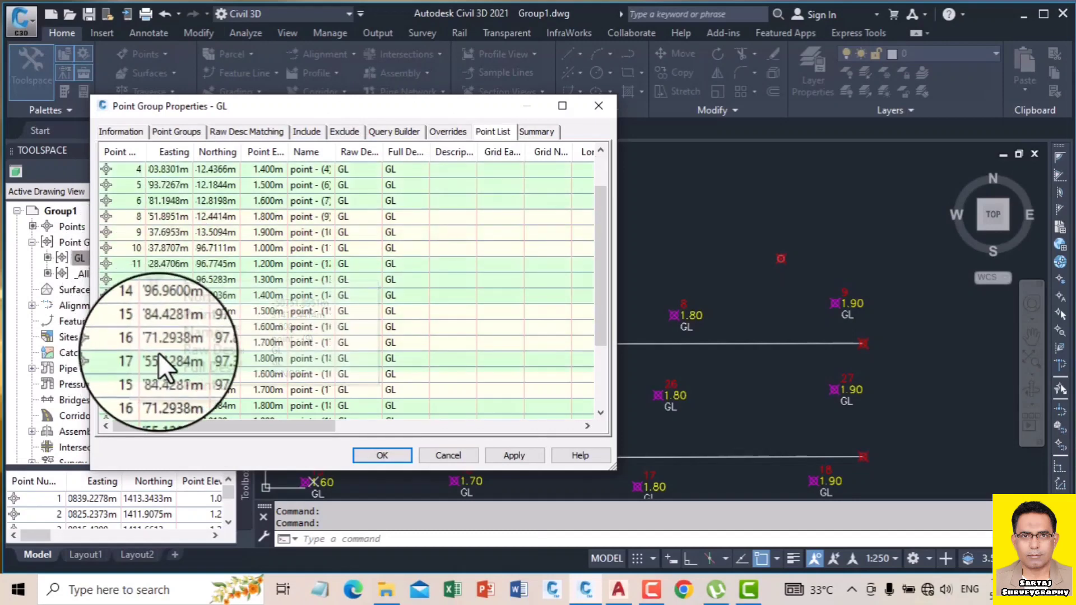
{"action": "scroll", "coordinate": [157, 370], "scroll_direction": "down", "scroll_amount": 2}
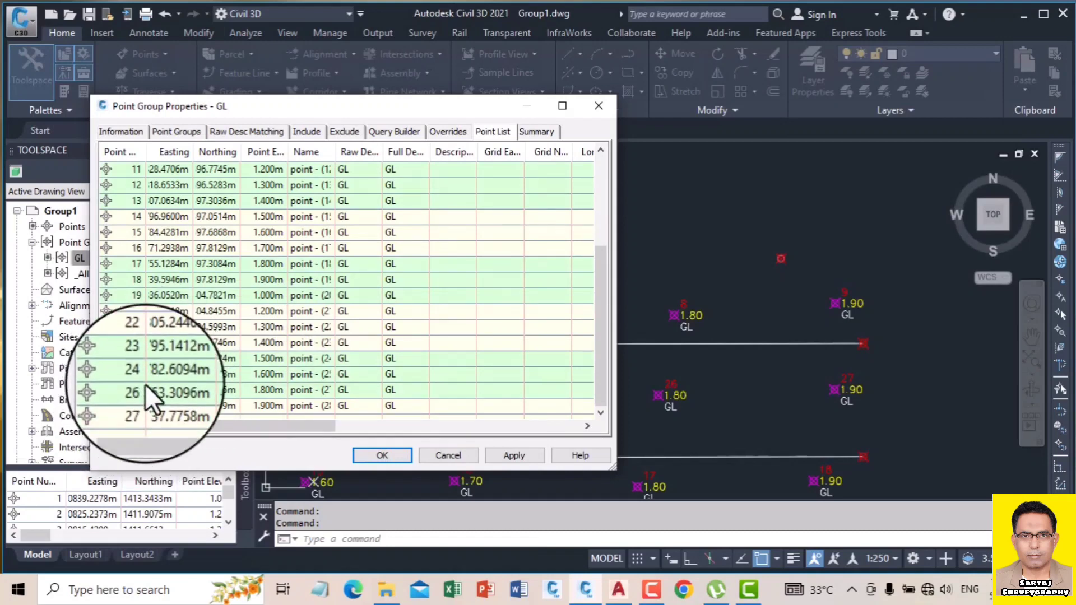
- Try excluding the point number range 7-25 from the GL group and check the point list
{"action": "left_click", "coordinate": [344, 132]}
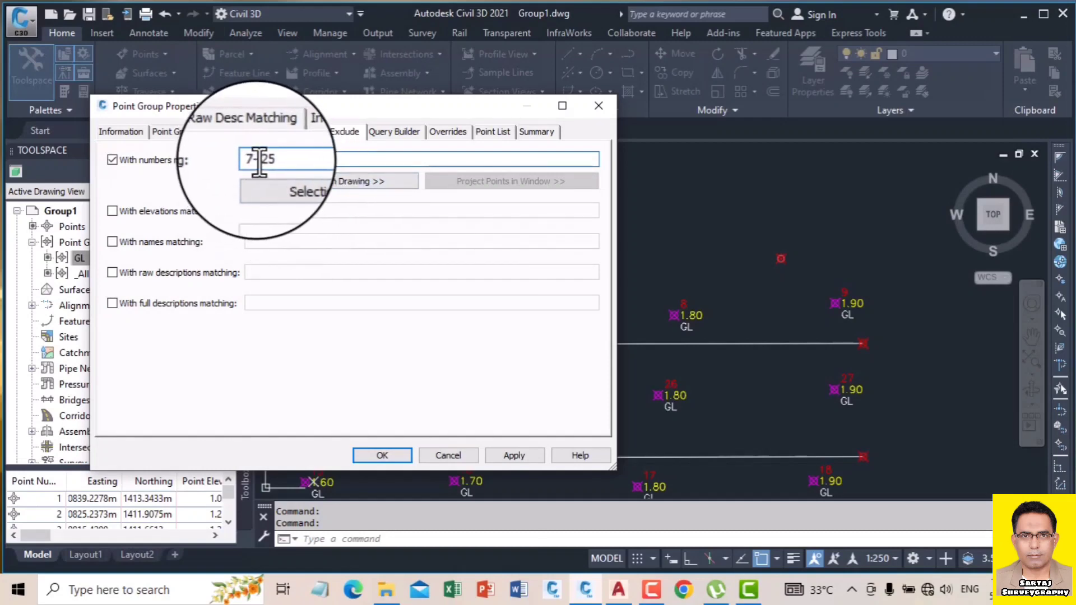
{"action": "left_click", "coordinate": [488, 133]}
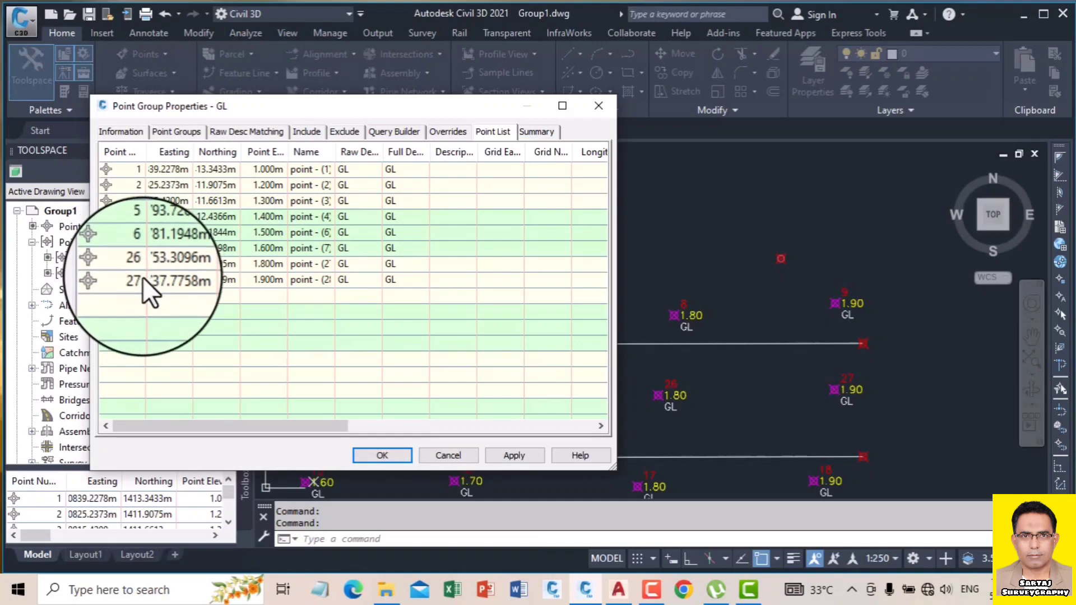
{"action": "mouse_move", "coordinate": [142, 276]}
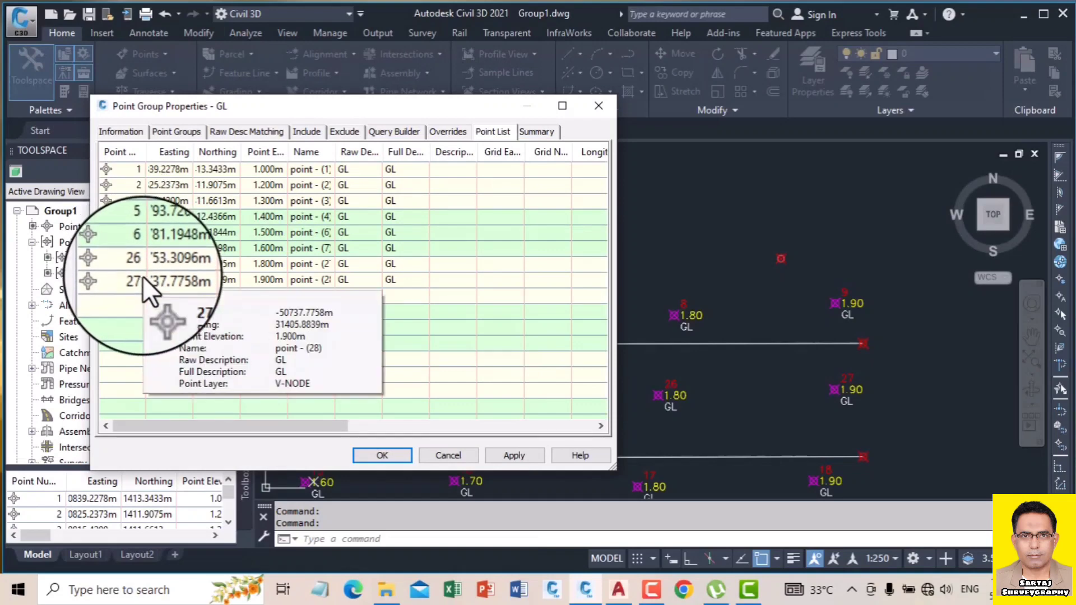
- Try excluding point numbers 7, 25 and 2 from the GL group and check the point list
{"action": "left_click", "coordinate": [344, 131]}
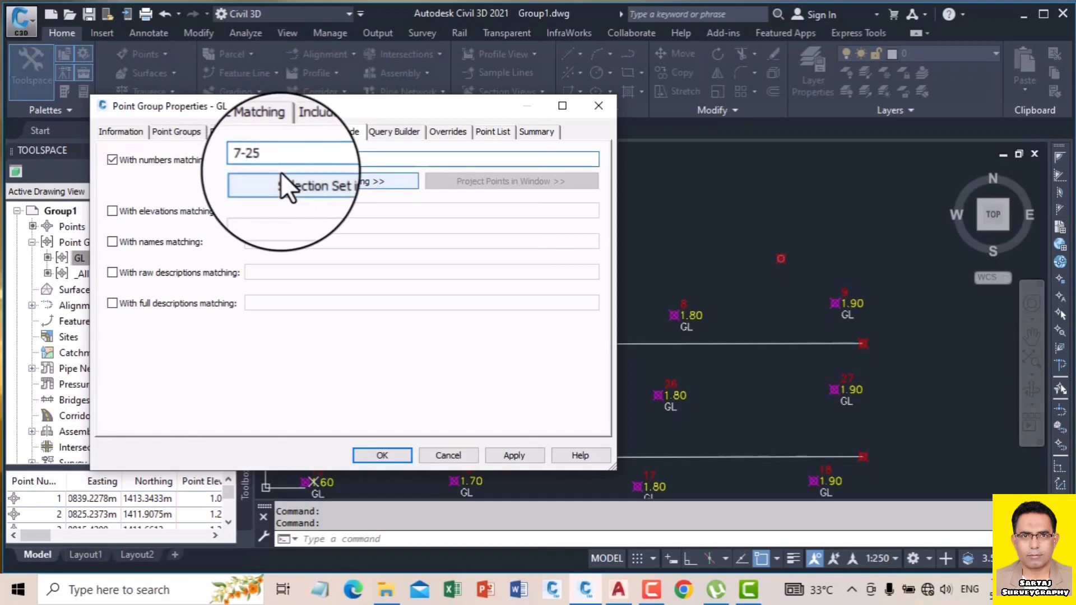
{"action": "key", "text": "BackSpace"}
{"action": "type", "text": ",25,2"}
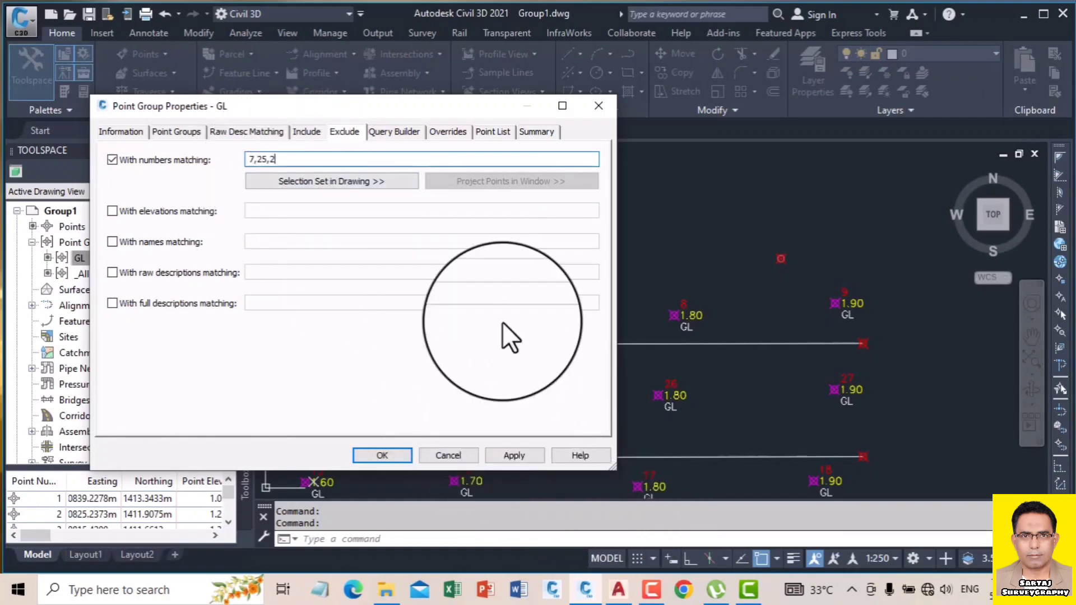
{"action": "left_click", "coordinate": [485, 132]}
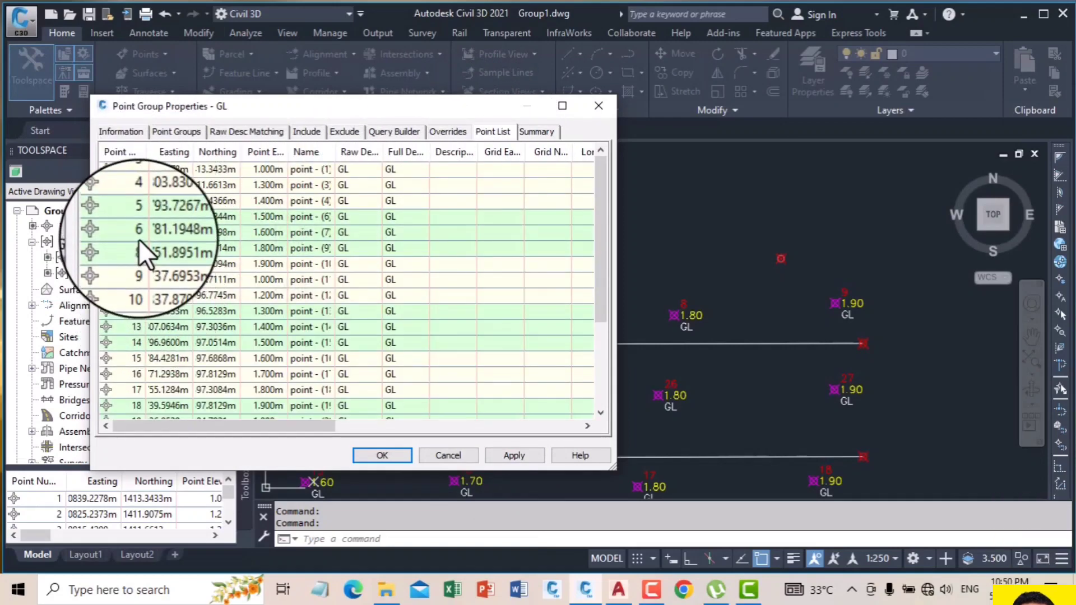
{"action": "scroll", "coordinate": [150, 306], "scroll_direction": "down", "scroll_amount": 1}
{"action": "scroll", "coordinate": [155, 375], "scroll_direction": "down", "scroll_amount": 2}
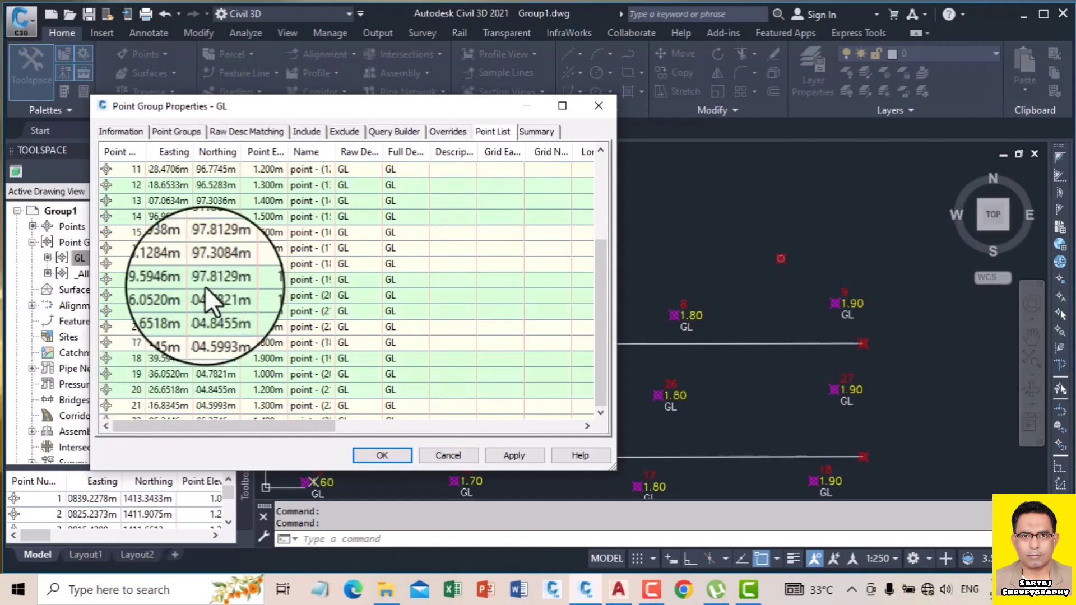
- Clear the excluded point numbers, turn off exclusion by number for the GL group, and apply the change
{"action": "left_click", "coordinate": [343, 132]}
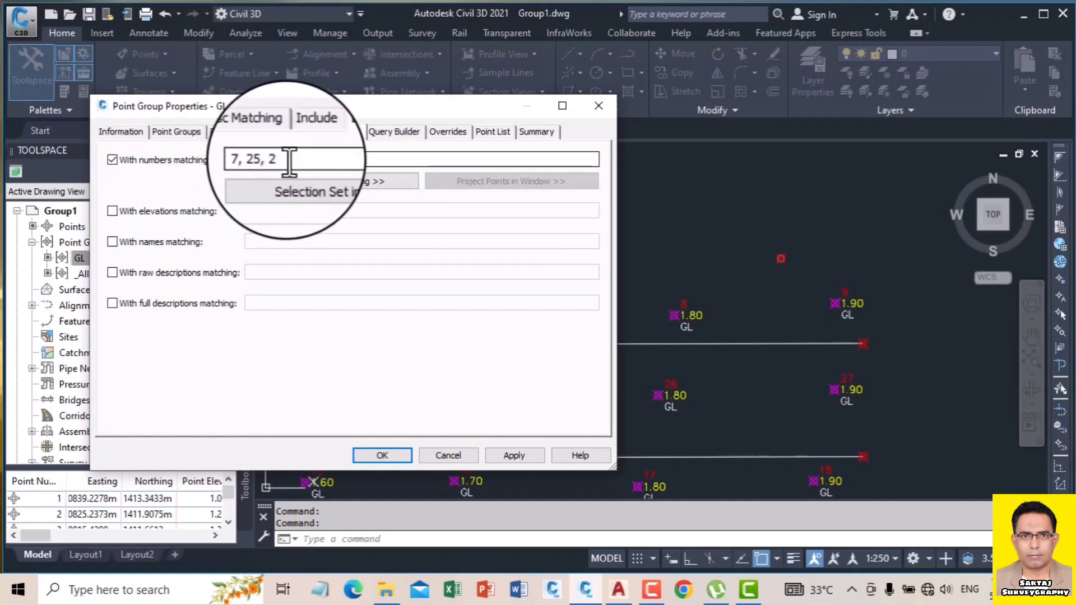
{"action": "left_click_drag", "start_coordinate": [289, 160], "coordinate": [239, 162]}
{"action": "left_click", "coordinate": [238, 162]}
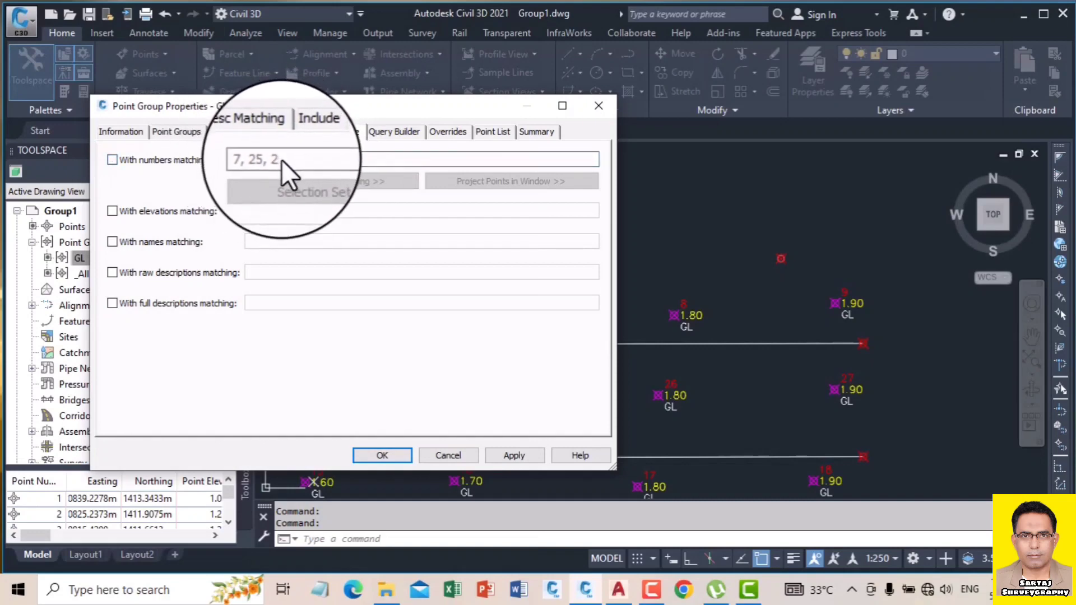
{"action": "left_click", "coordinate": [109, 161]}
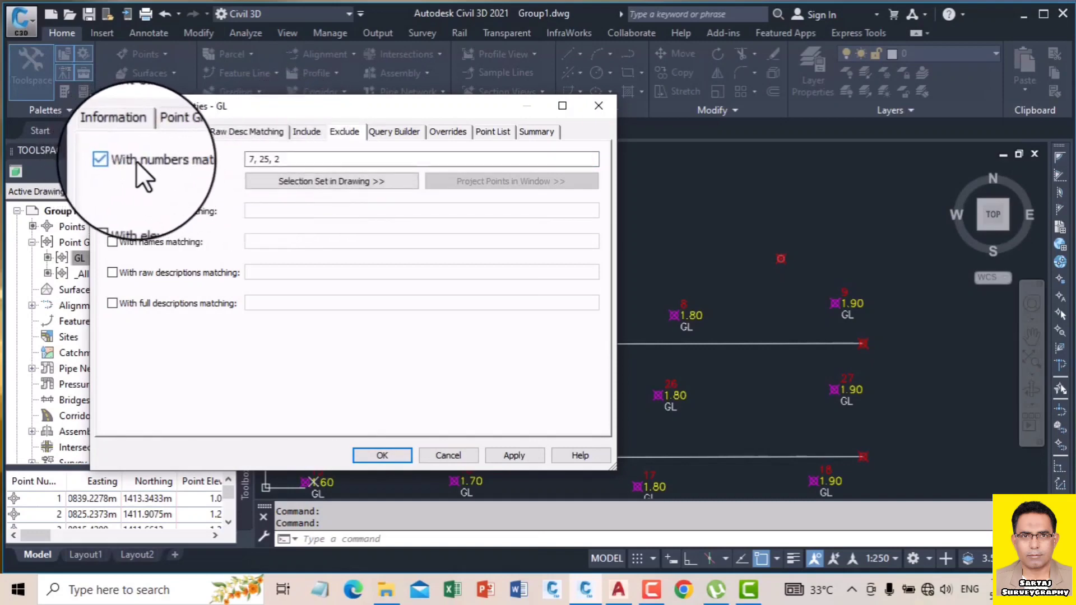
{"action": "left_click_drag", "start_coordinate": [288, 161], "coordinate": [252, 161]}
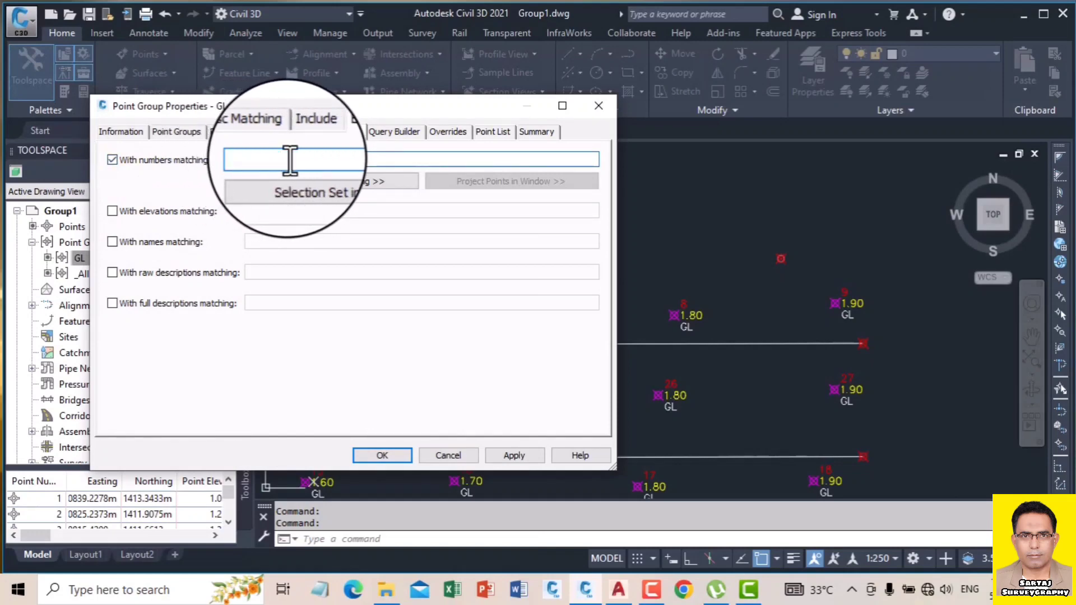
{"action": "left_click", "coordinate": [122, 161]}
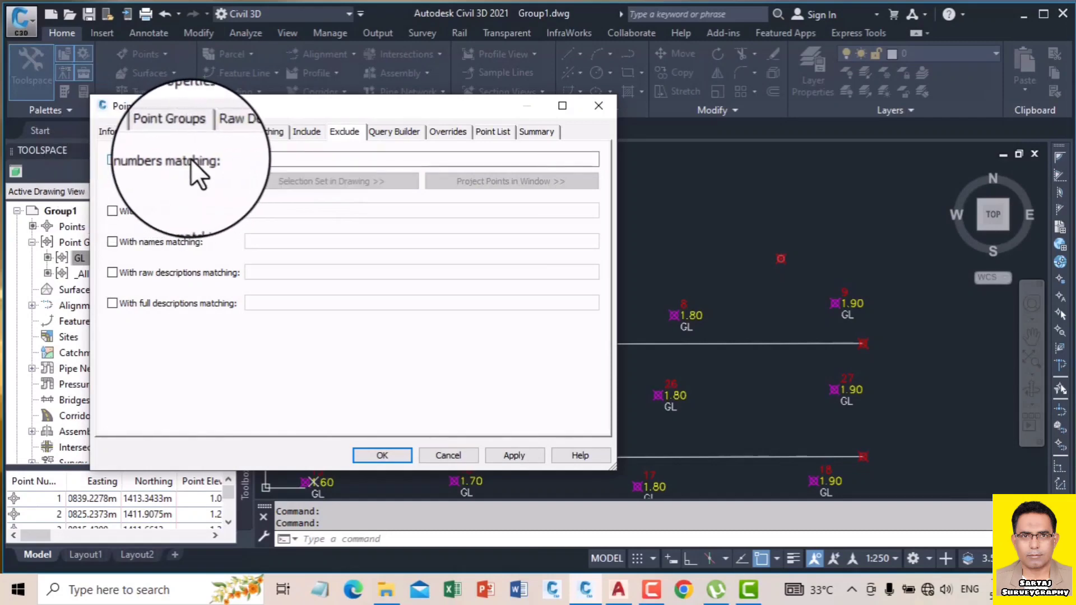
{"action": "left_click", "coordinate": [306, 131]}
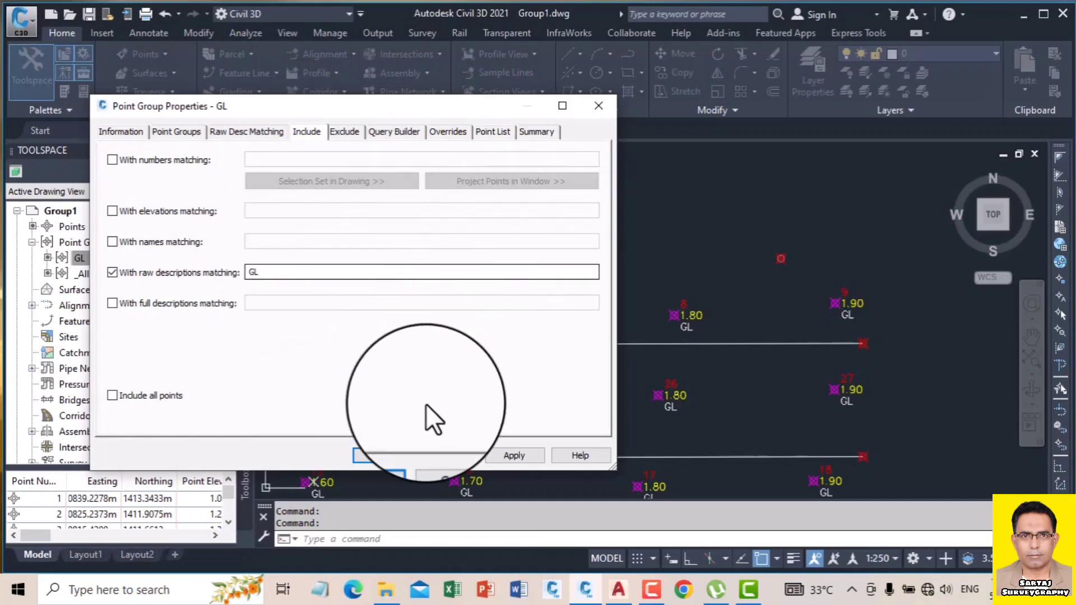
{"action": "left_click", "coordinate": [514, 457]}
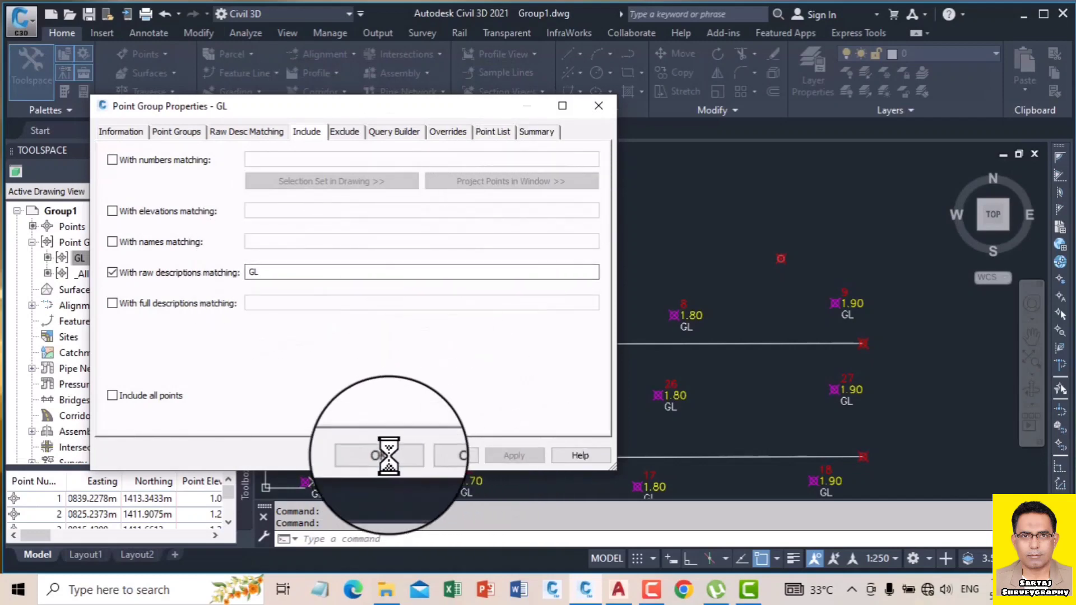
{"action": "left_click", "coordinate": [387, 455]}
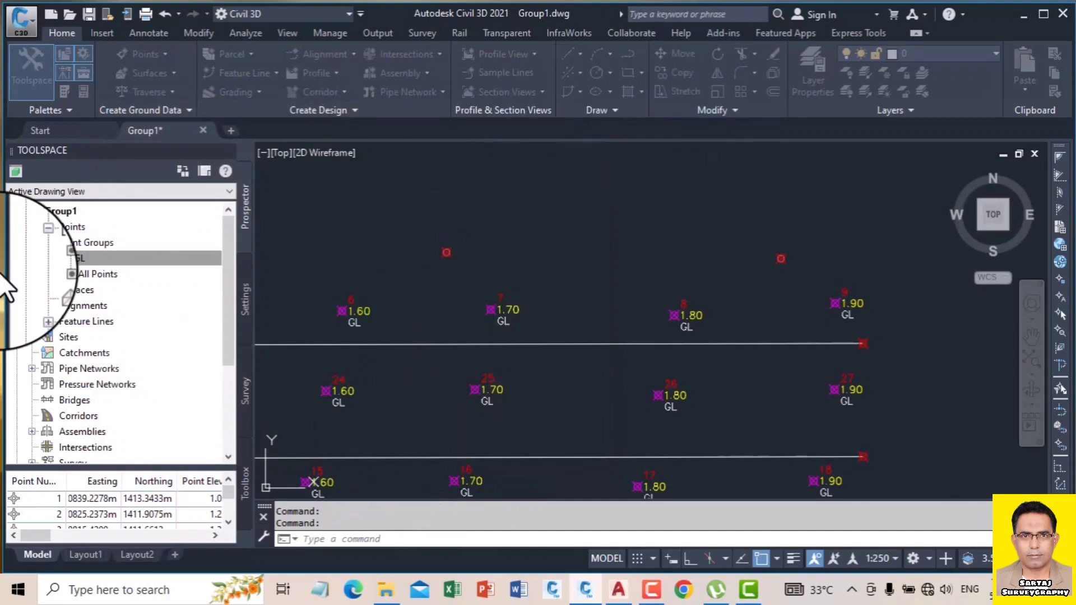
- Set the _All Points group's default point label style to Point#-Elevation-Description and apply it
{"action": "left_click", "coordinate": [126, 257]}
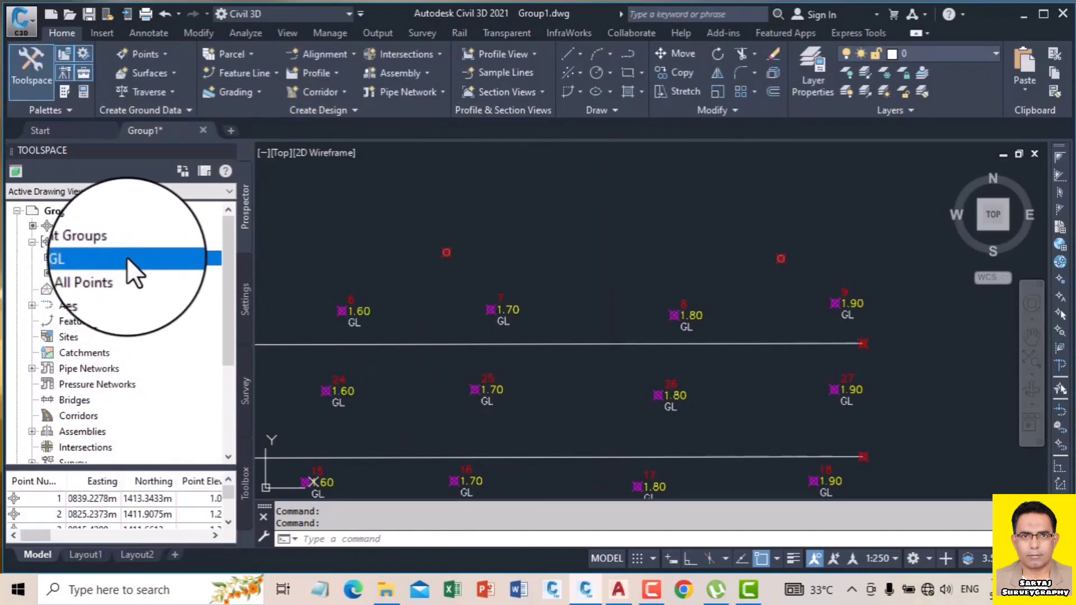
{"action": "right_click", "coordinate": [127, 256]}
{"action": "left_click", "coordinate": [472, 260]}
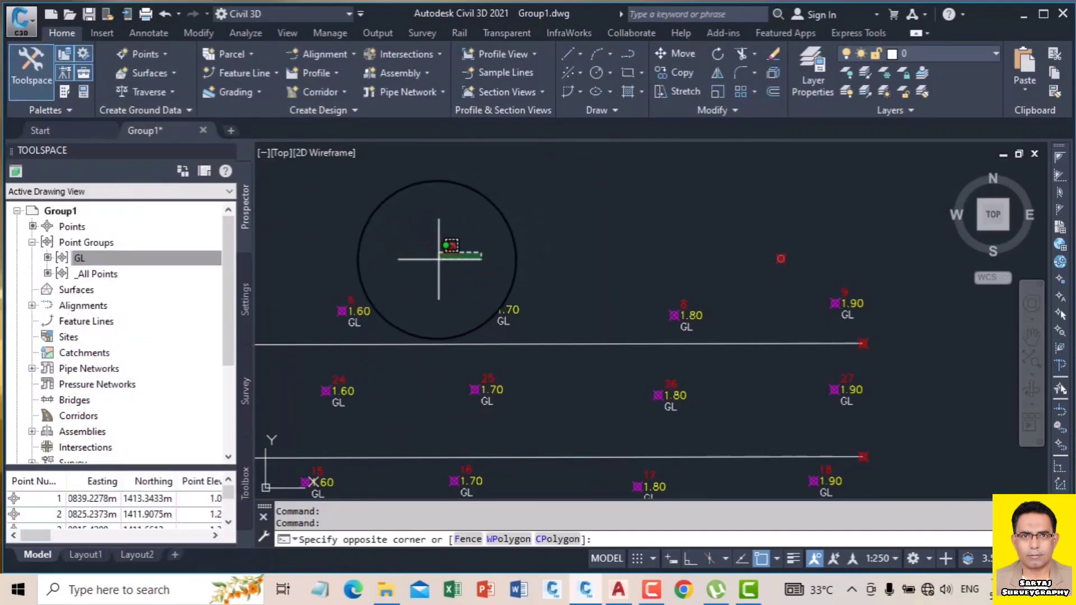
{"action": "right_click", "coordinate": [92, 275]}
{"action": "left_click", "coordinate": [140, 282]}
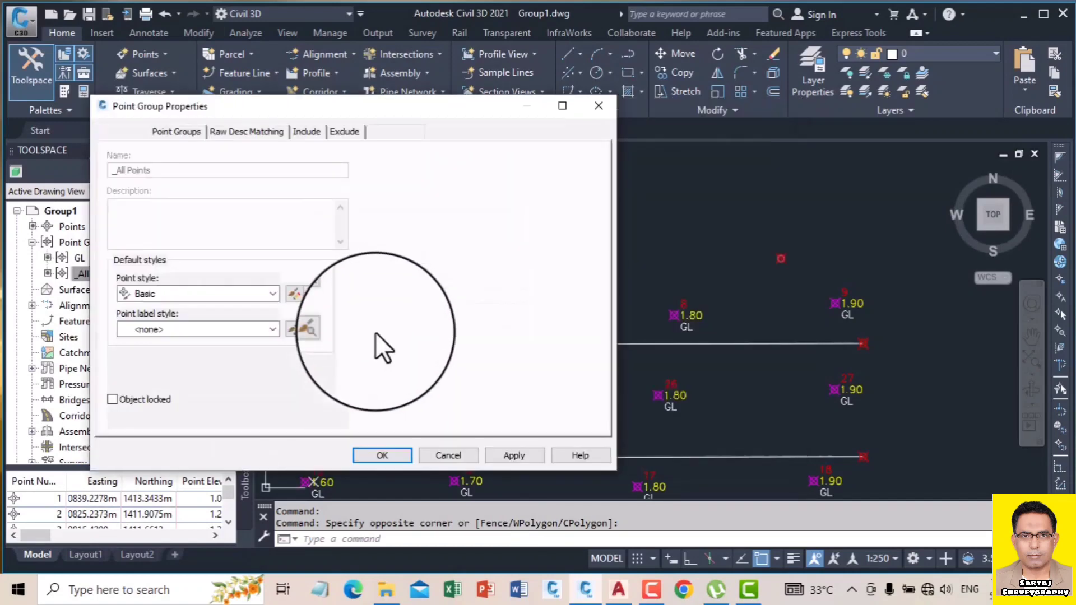
{"action": "left_click", "coordinate": [257, 330]}
{"action": "left_click", "coordinate": [258, 330]}
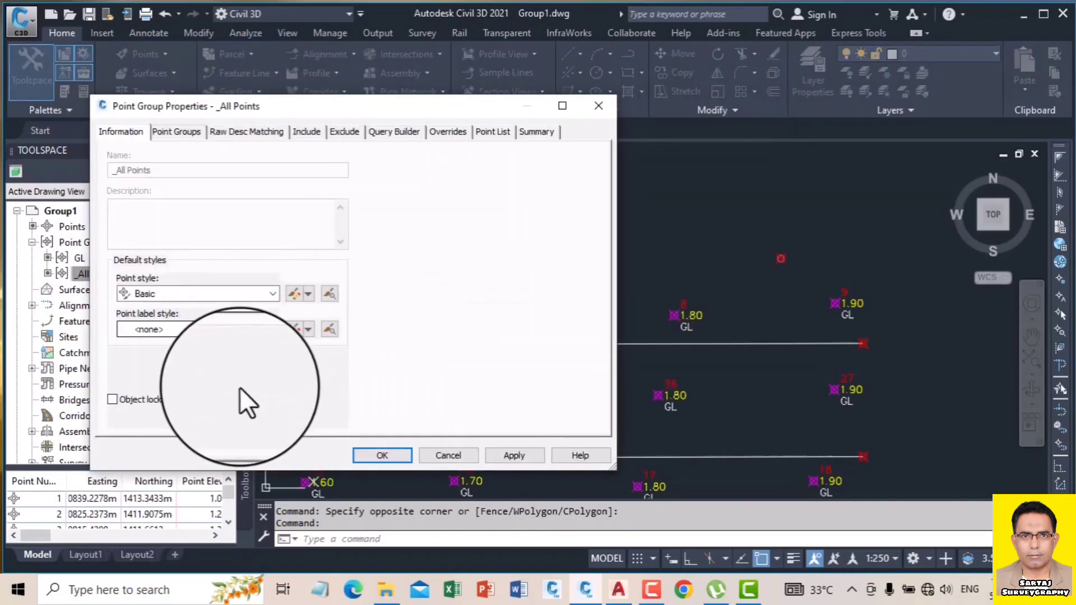
{"action": "left_click", "coordinate": [233, 330]}
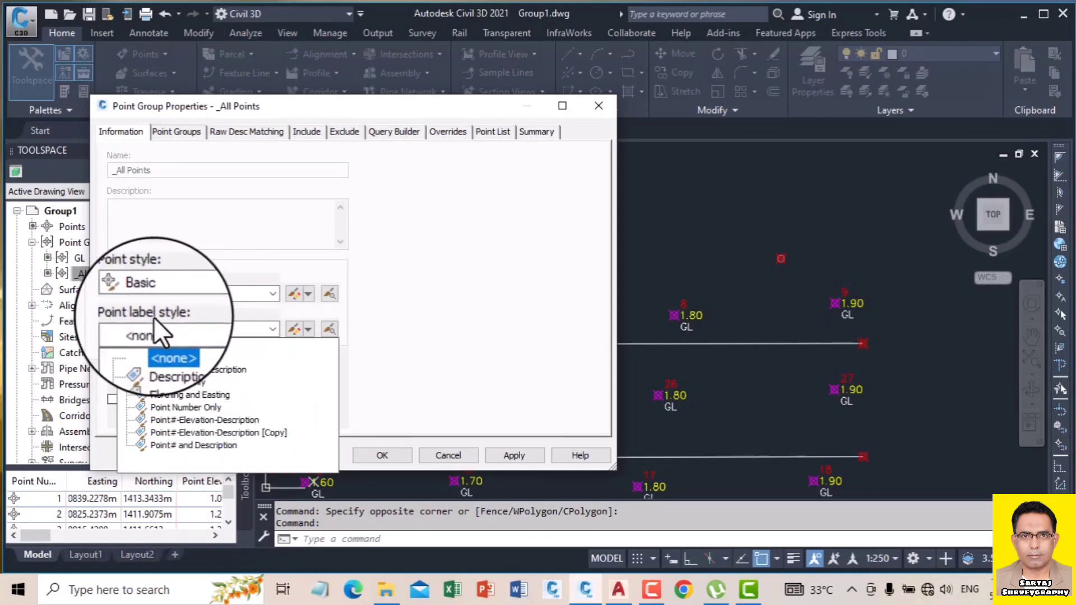
{"action": "left_click", "coordinate": [215, 419]}
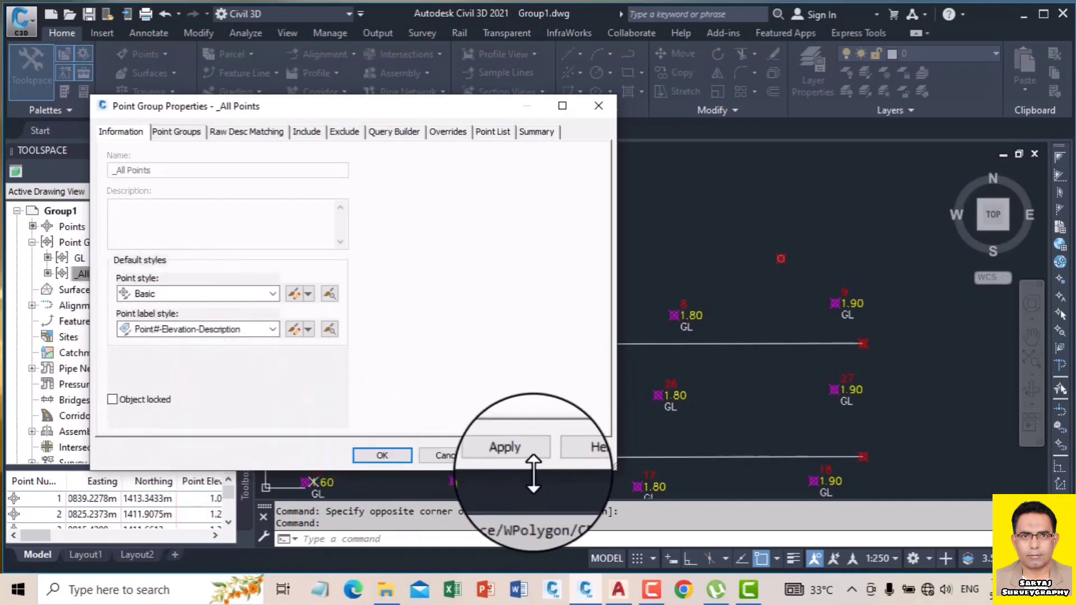
{"action": "left_click", "coordinate": [510, 453]}
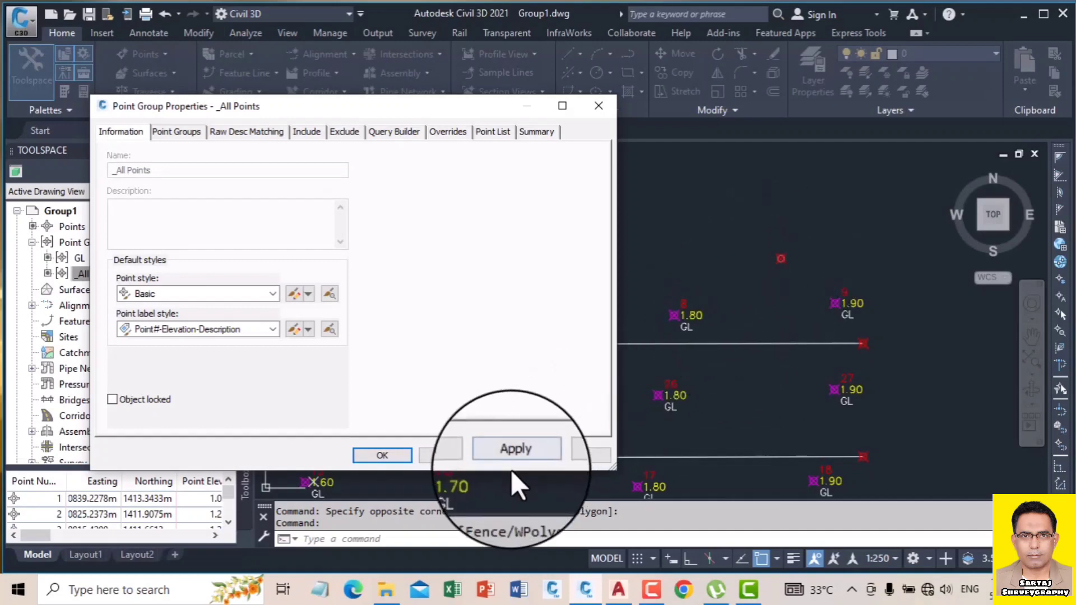
{"action": "left_click", "coordinate": [502, 455]}
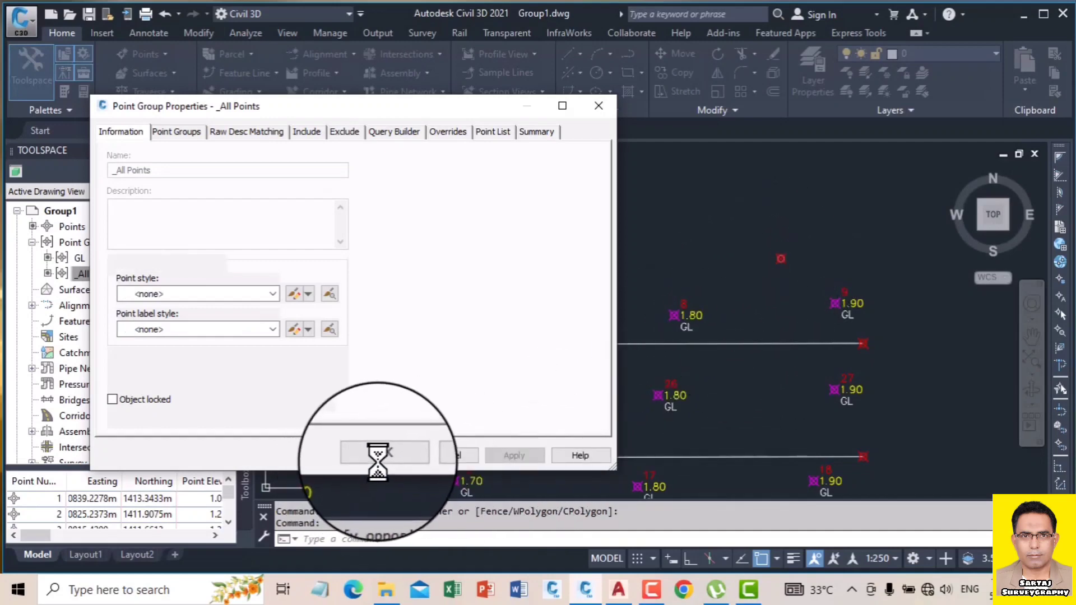
{"action": "left_click", "coordinate": [382, 455]}
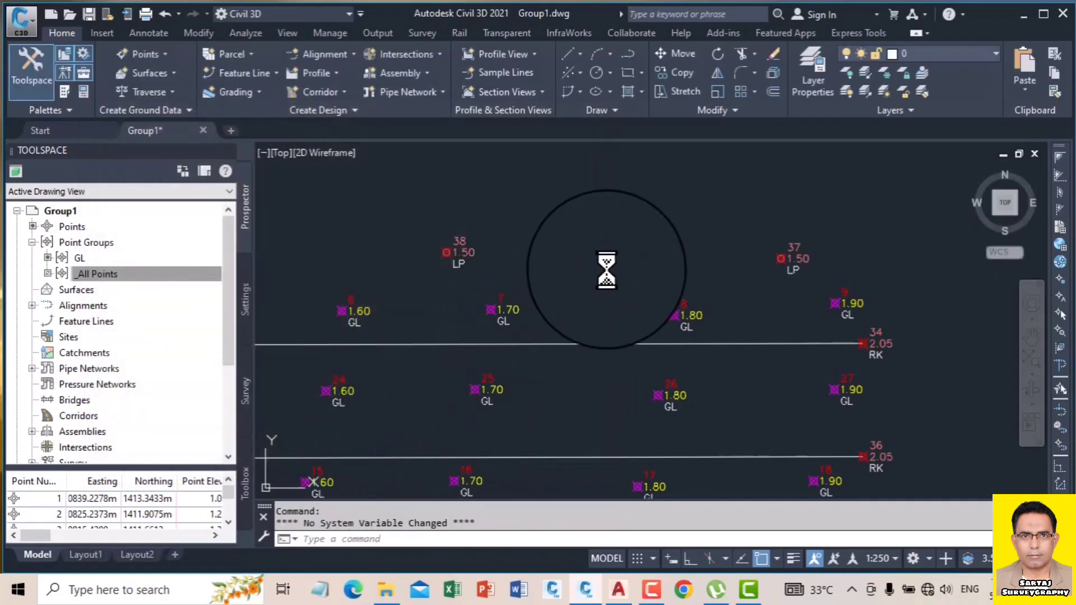
- Create a new point group named G2
{"action": "scroll", "coordinate": [569, 284], "scroll_direction": "down", "scroll_amount": 5}
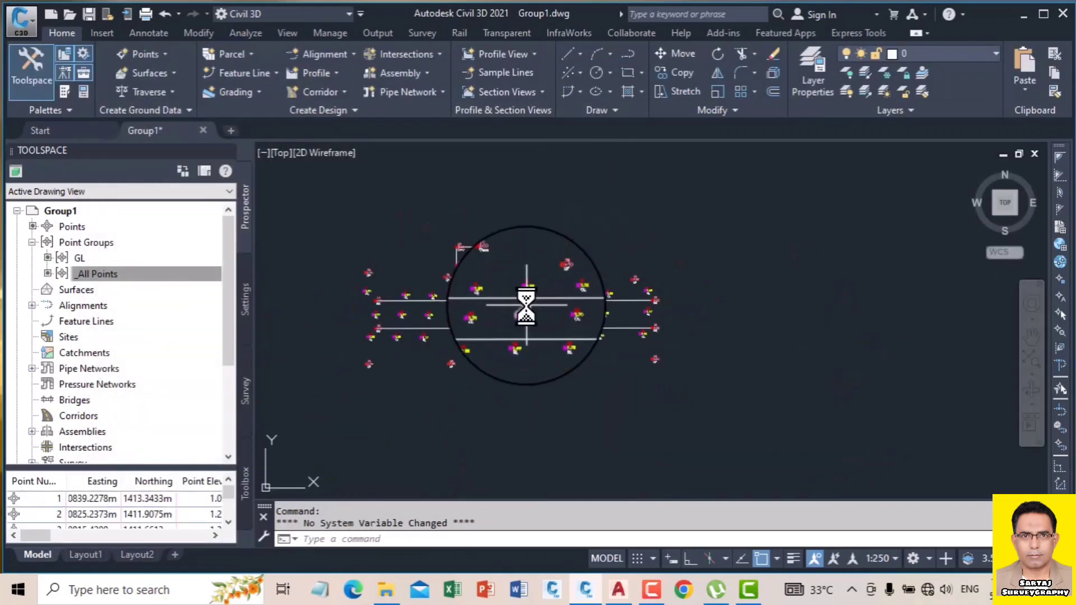
{"action": "scroll", "coordinate": [465, 313], "scroll_direction": "up", "scroll_amount": 5}
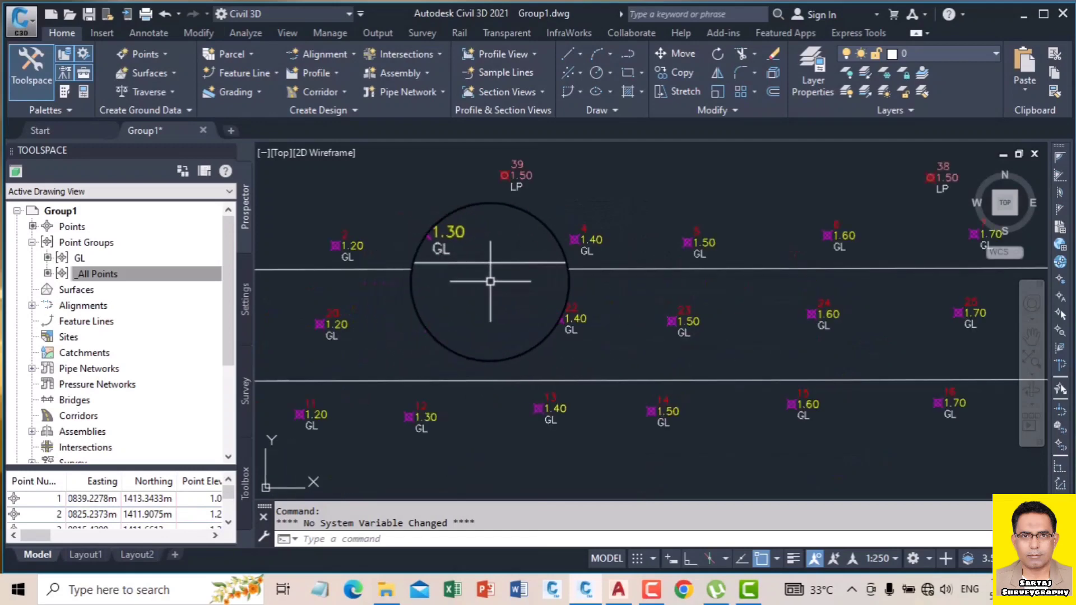
{"action": "scroll", "coordinate": [401, 305], "scroll_direction": "down", "scroll_amount": 2}
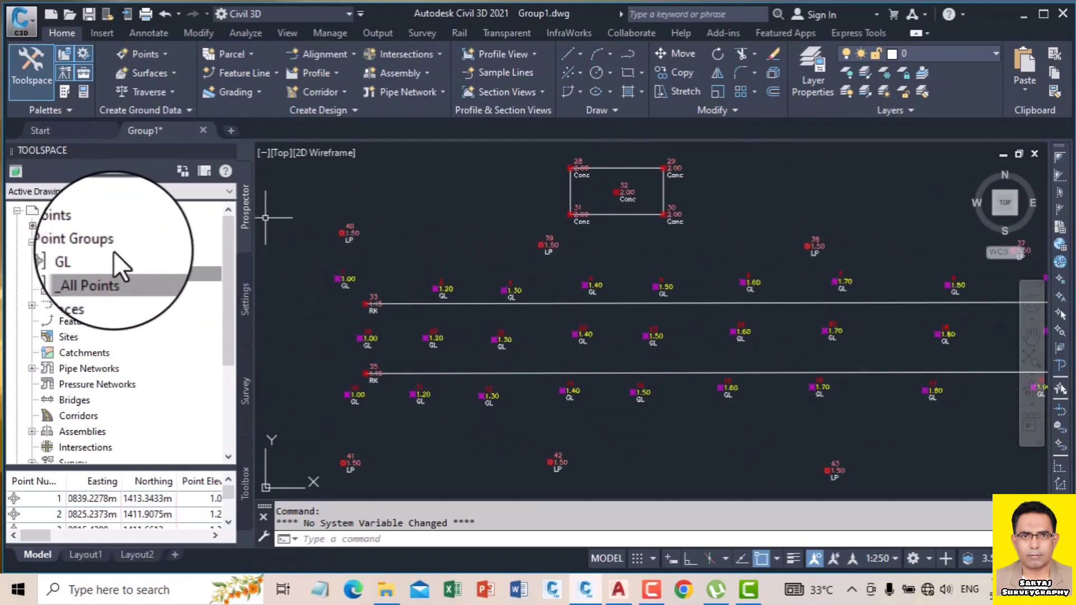
{"action": "right_click", "coordinate": [84, 242]}
{"action": "left_click", "coordinate": [183, 275]}
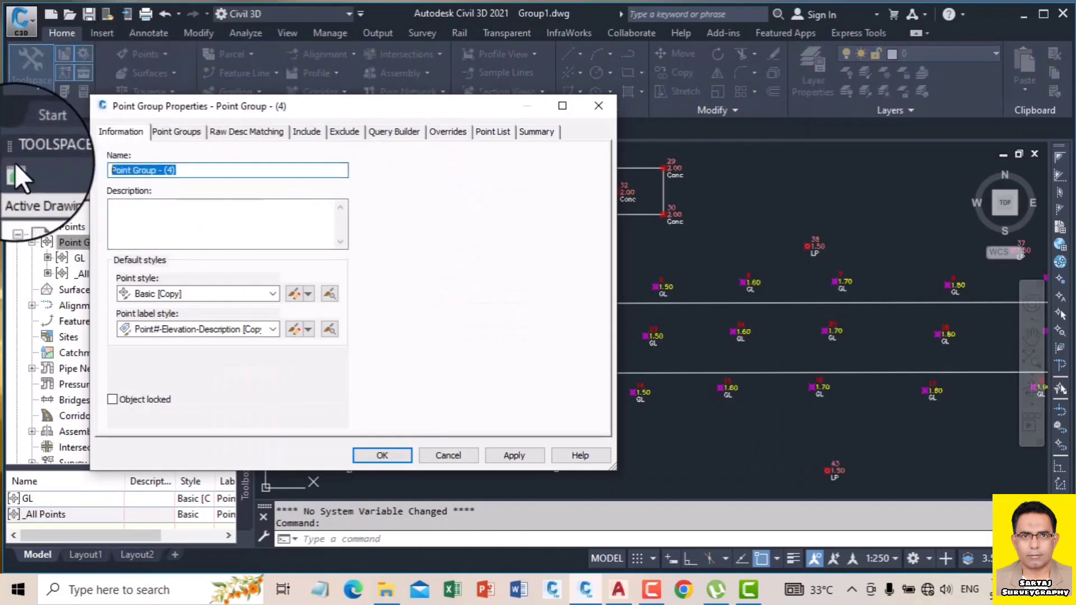
{"action": "key", "text": "BackSpace"}
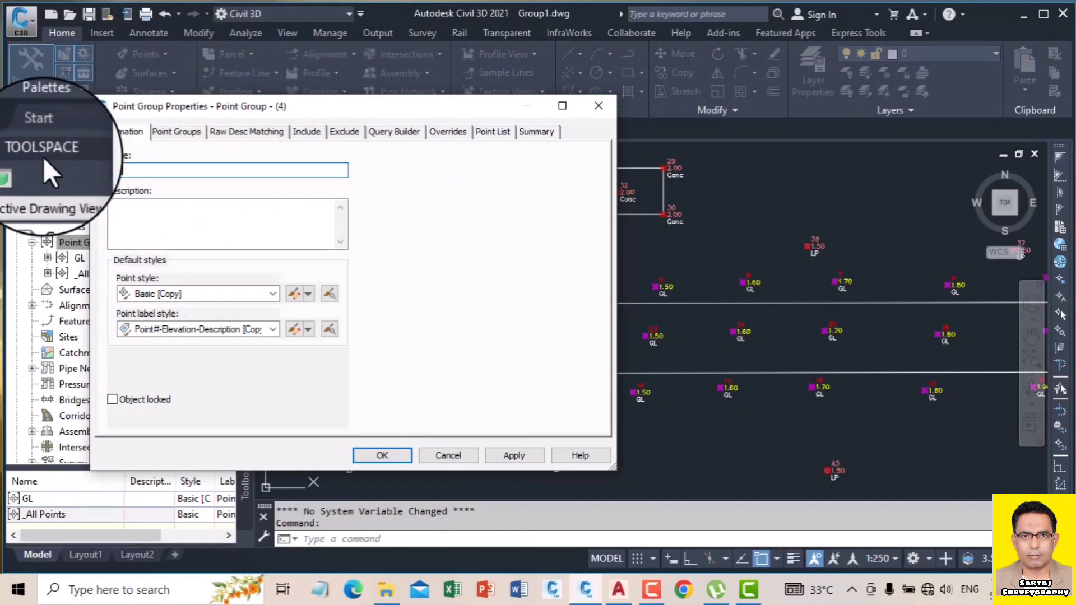
{"action": "type", "text": "G2"}
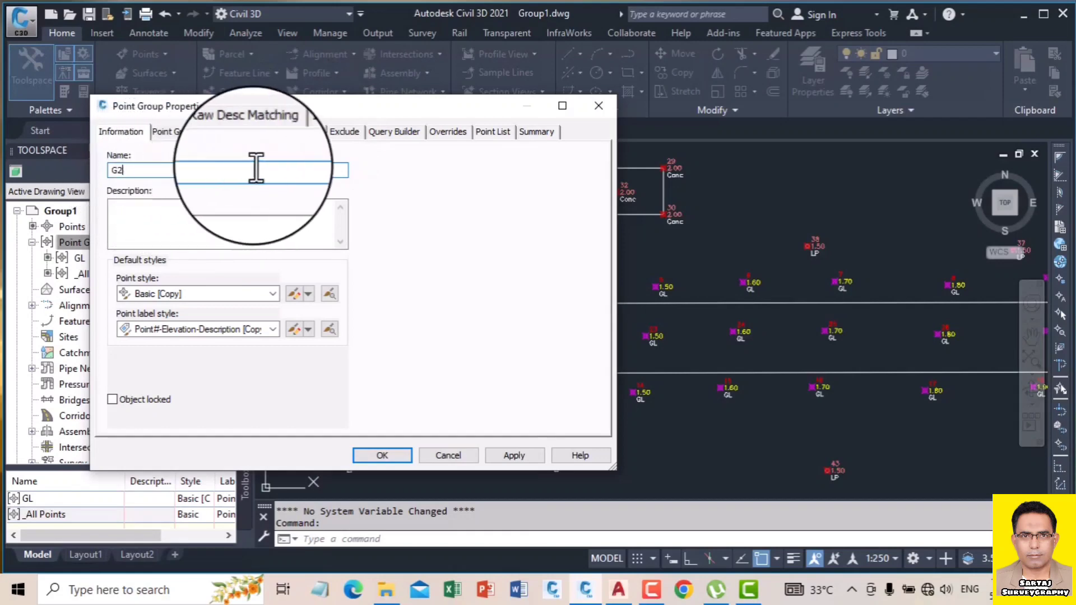
- Include points with numbers matching 1-5,7,10-15 in the G2 group
{"action": "left_click", "coordinate": [308, 131]}
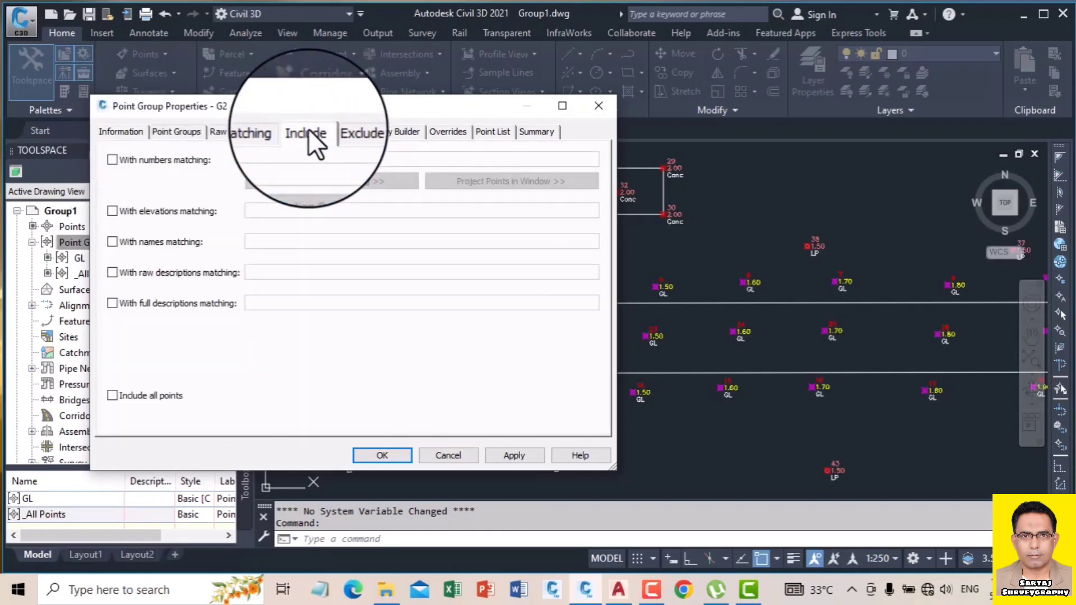
{"action": "left_click", "coordinate": [112, 160]}
{"action": "left_click", "coordinate": [258, 161]}
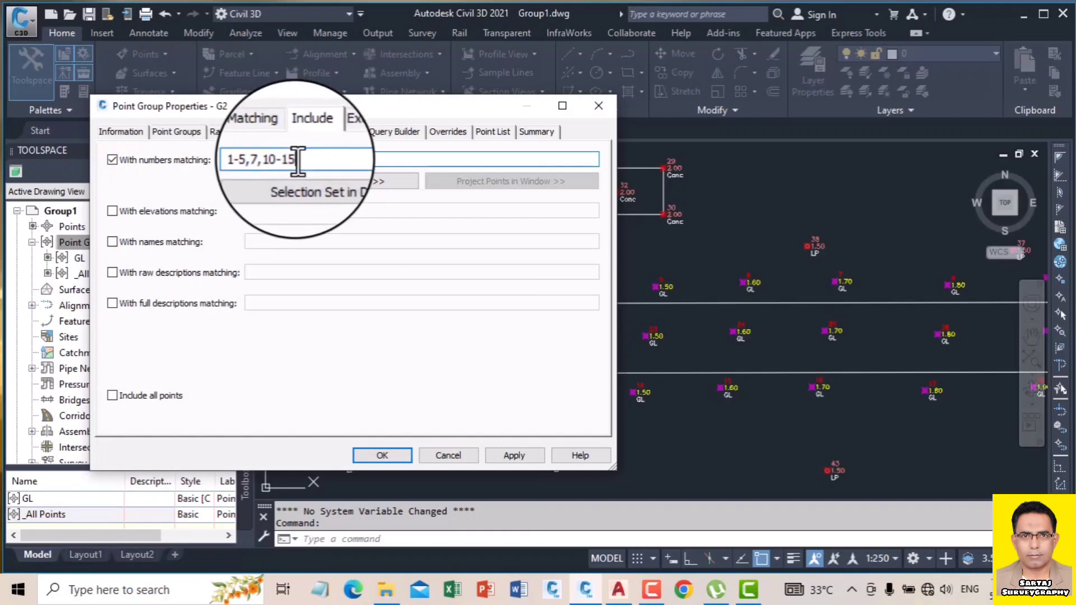
- Check the G2 group's point list against its included point numbers and return to its general information
{"action": "left_click", "coordinate": [493, 132]}
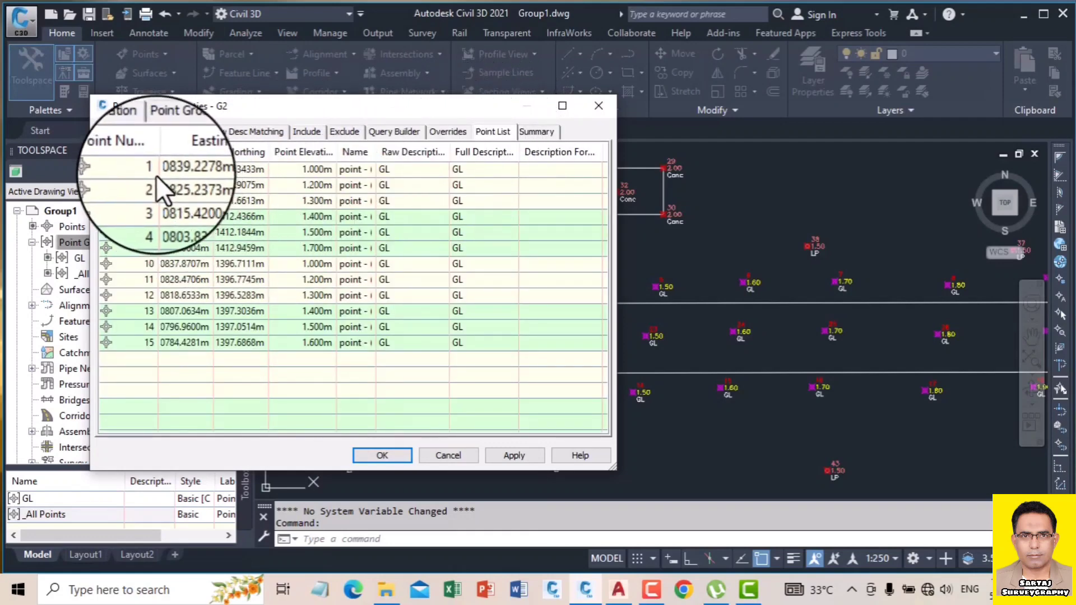
{"action": "mouse_move", "coordinate": [143, 233]}
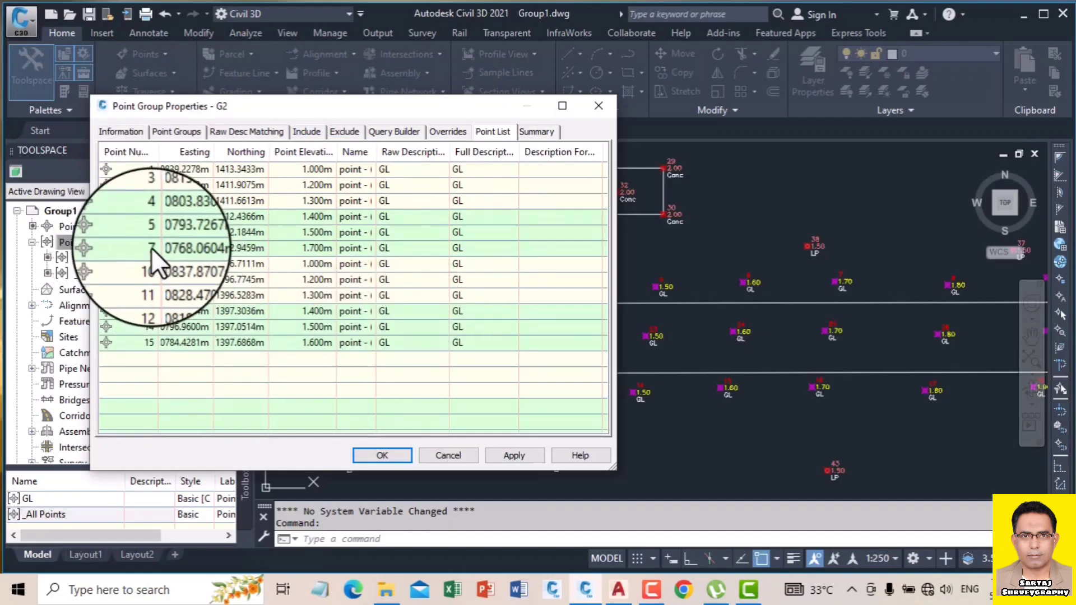
{"action": "mouse_move", "coordinate": [153, 251]}
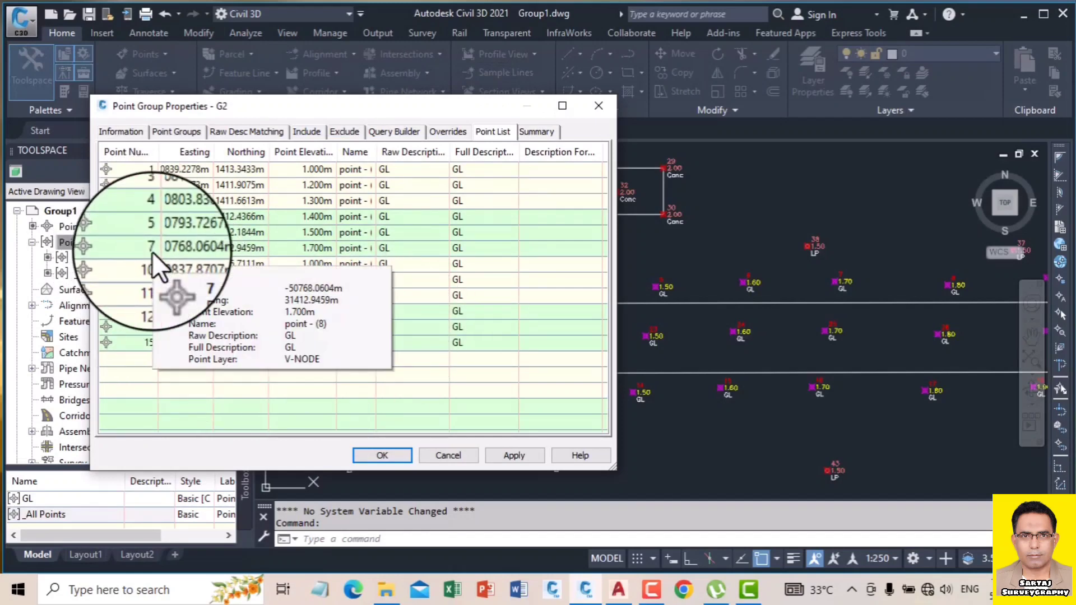
{"action": "left_click", "coordinate": [306, 131]}
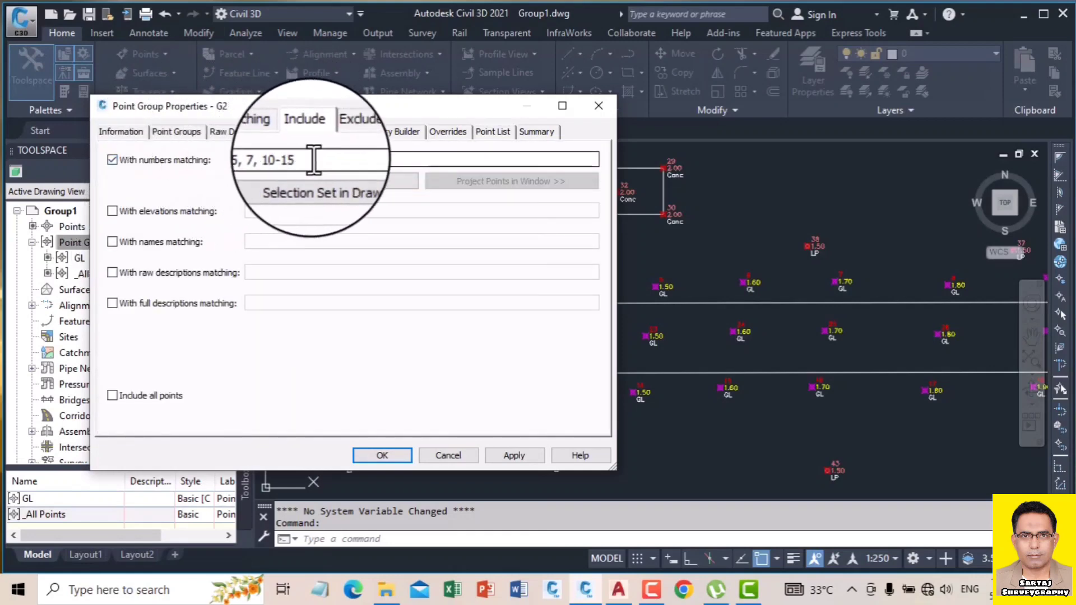
{"action": "left_click", "coordinate": [493, 131]}
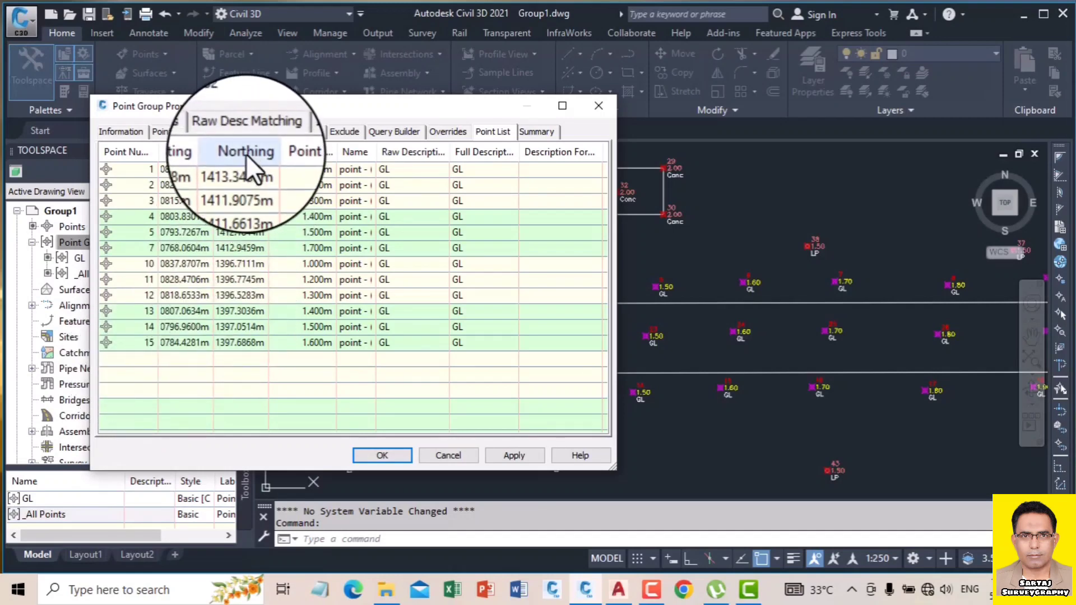
{"action": "left_click", "coordinate": [125, 133]}
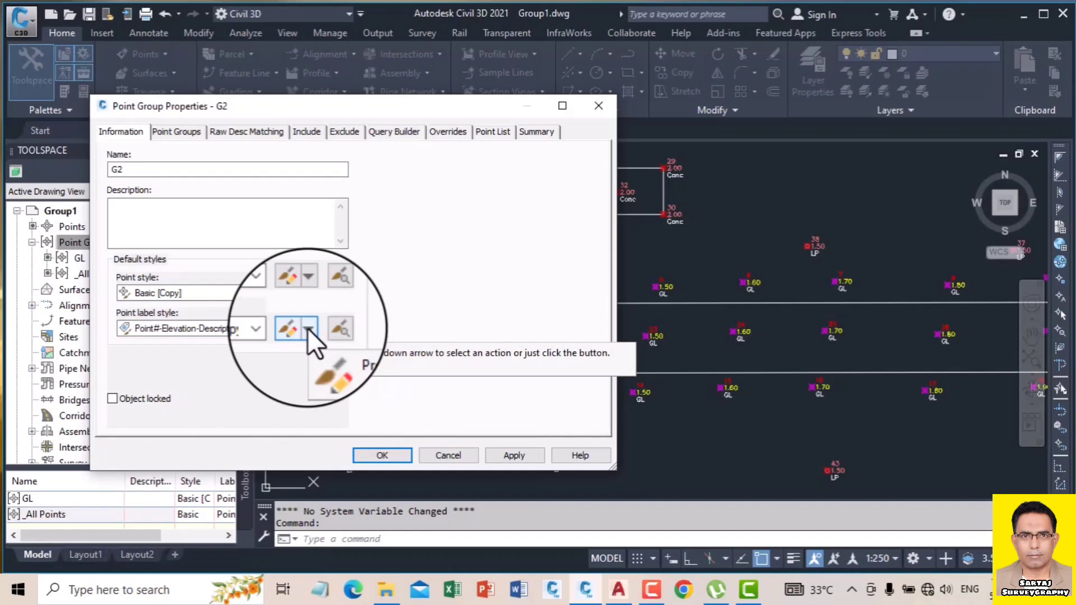
- Apply the G2 point group's settings and finish creating the group
{"action": "left_click", "coordinate": [513, 455]}
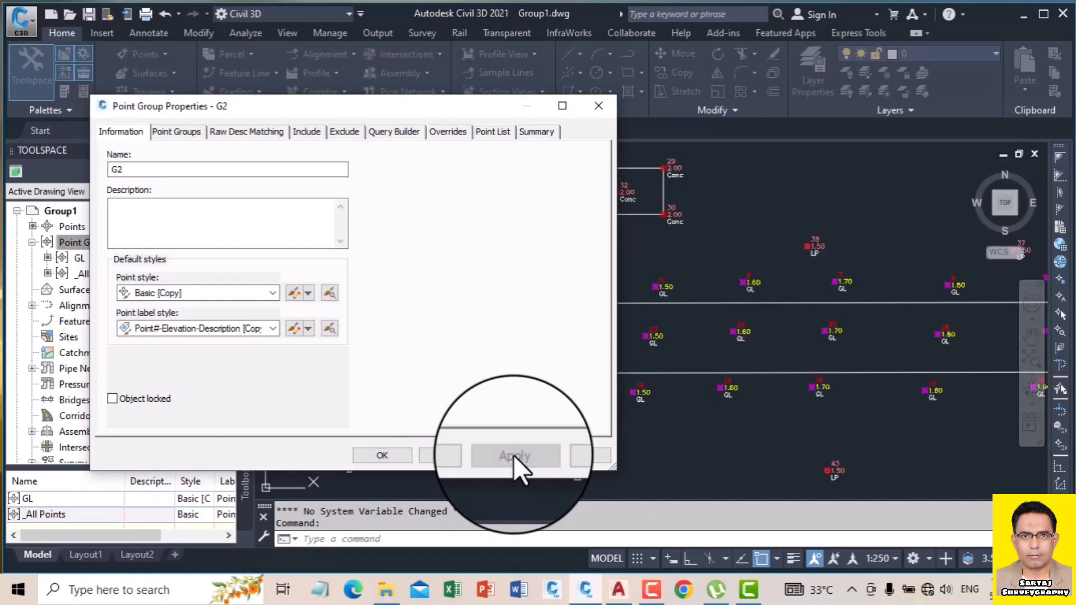
{"action": "left_click", "coordinate": [379, 455]}
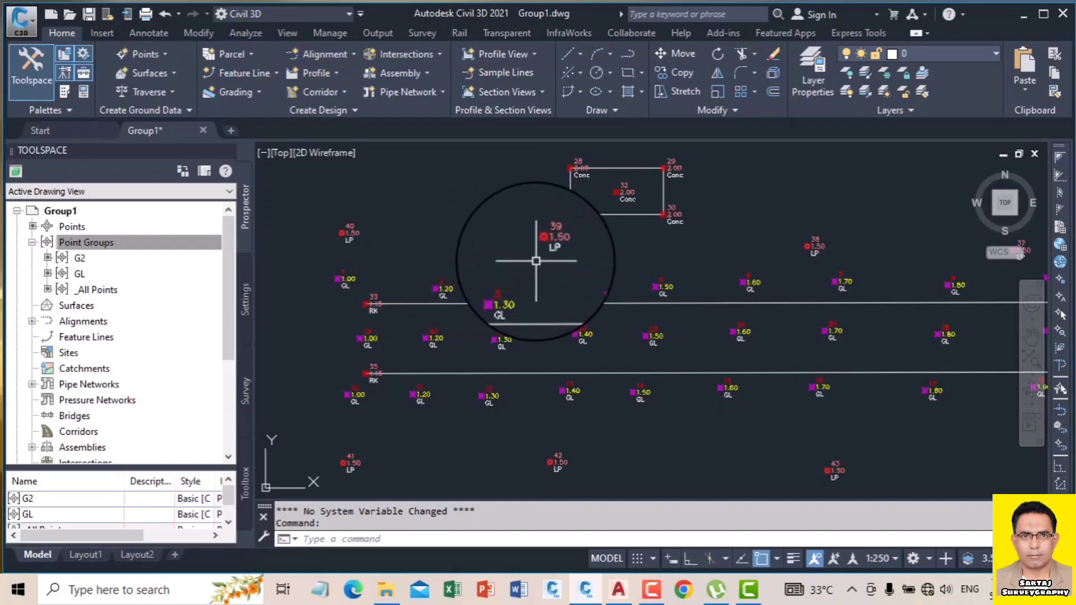
{"action": "right_click", "coordinate": [78, 261]}
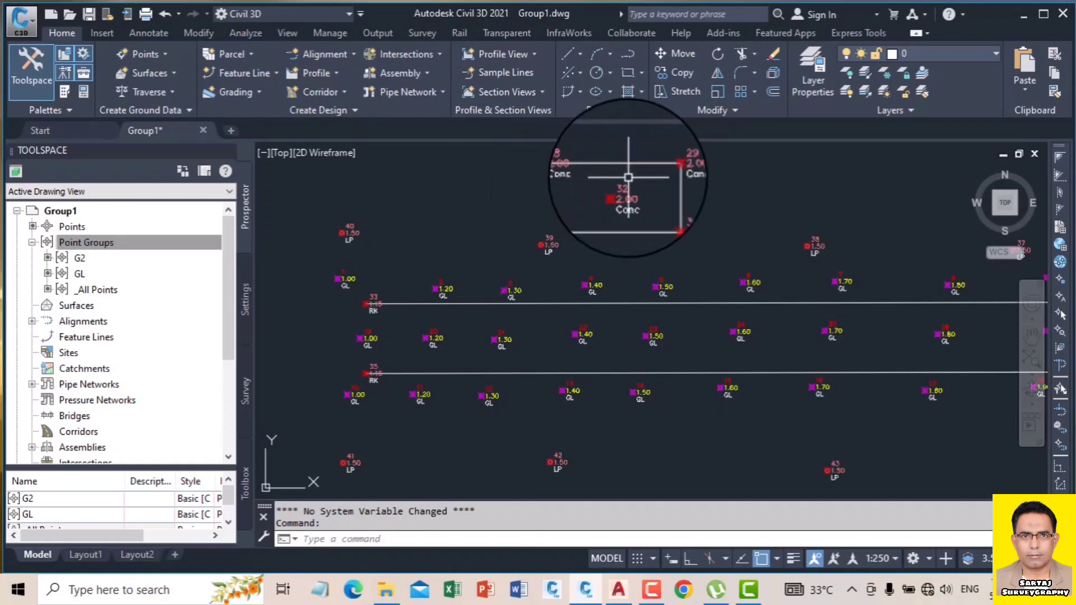
- Create a new point group named G3
{"action": "scroll", "coordinate": [628, 178], "scroll_direction": "up", "scroll_amount": 3}
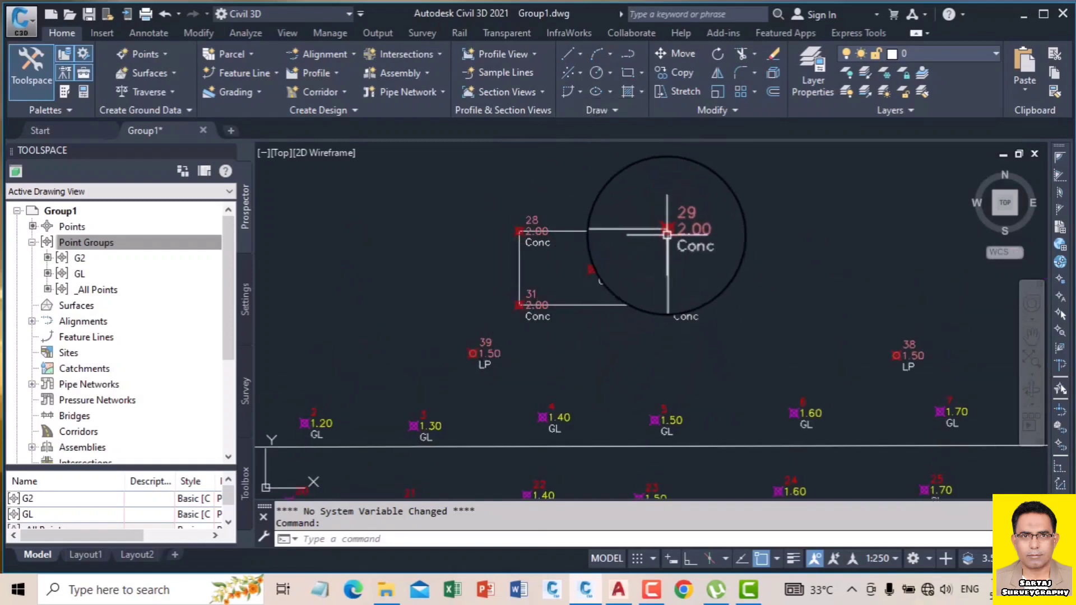
{"action": "left_click", "coordinate": [123, 242]}
{"action": "right_click", "coordinate": [122, 243]}
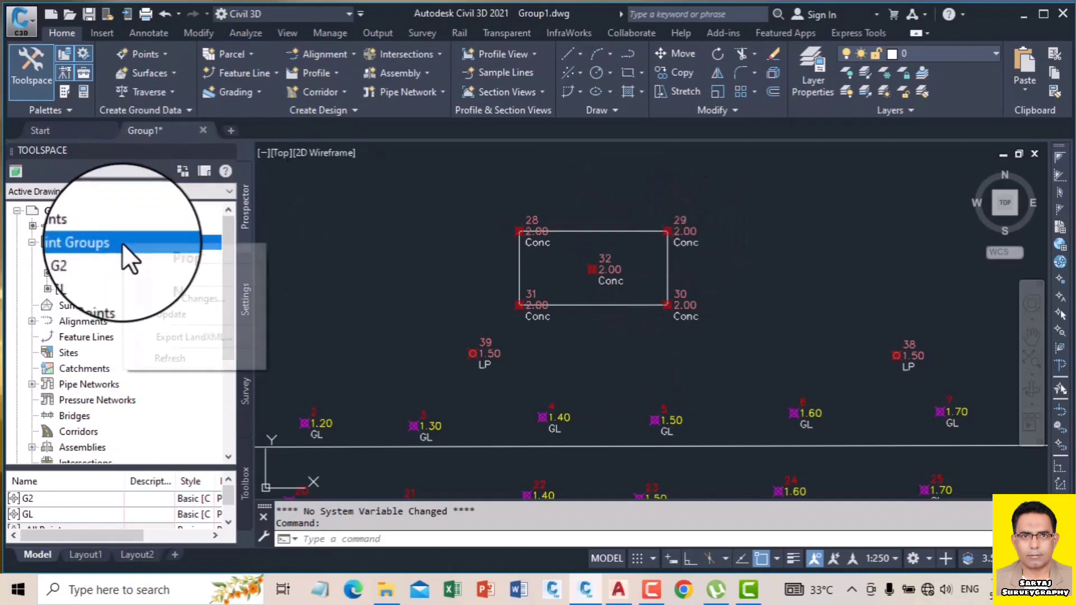
{"action": "left_click", "coordinate": [170, 271]}
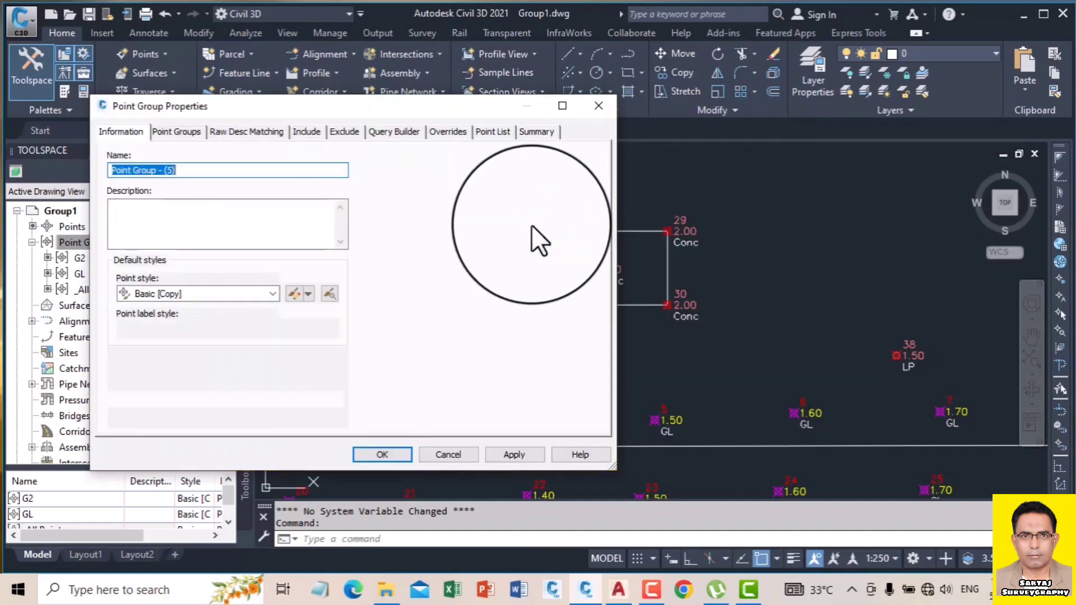
{"action": "left_click", "coordinate": [185, 171]}
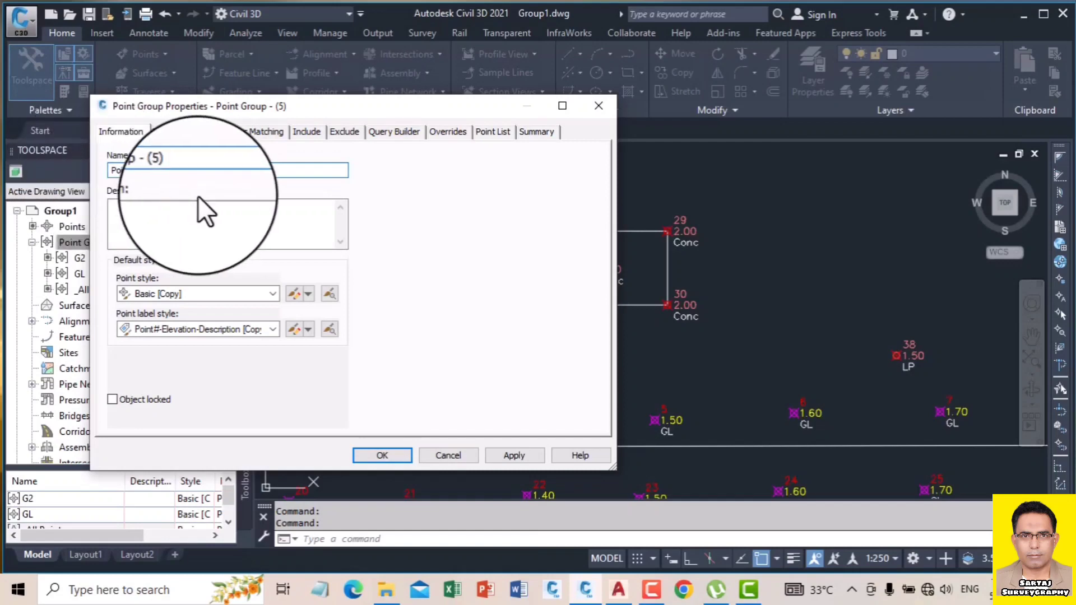
{"action": "key", "text": "BackSpace"}
{"action": "key", "text": "BackSpace"}
{"action": "key", "text": "BackSpace"}
{"action": "key", "text": "BackSpace"}
{"action": "key", "text": "BackSpace"}
{"action": "key", "text": "BackSpace"}
{"action": "key", "text": "BackSpace"}
{"action": "key", "text": "BackSpace"}
{"action": "key", "text": "BackSpace"}
{"action": "key", "text": "BackSpace"}
{"action": "key", "text": "BackSpace"}
{"action": "key", "text": "BackSpace"}
{"action": "key", "text": "BackSpace"}
{"action": "key", "text": "BackSpace"}
{"action": "key", "text": "BackSpace"}
{"action": "key", "text": "BackSpace"}
{"action": "key", "text": "BackSpace"}
{"action": "type", "text": "G3"}
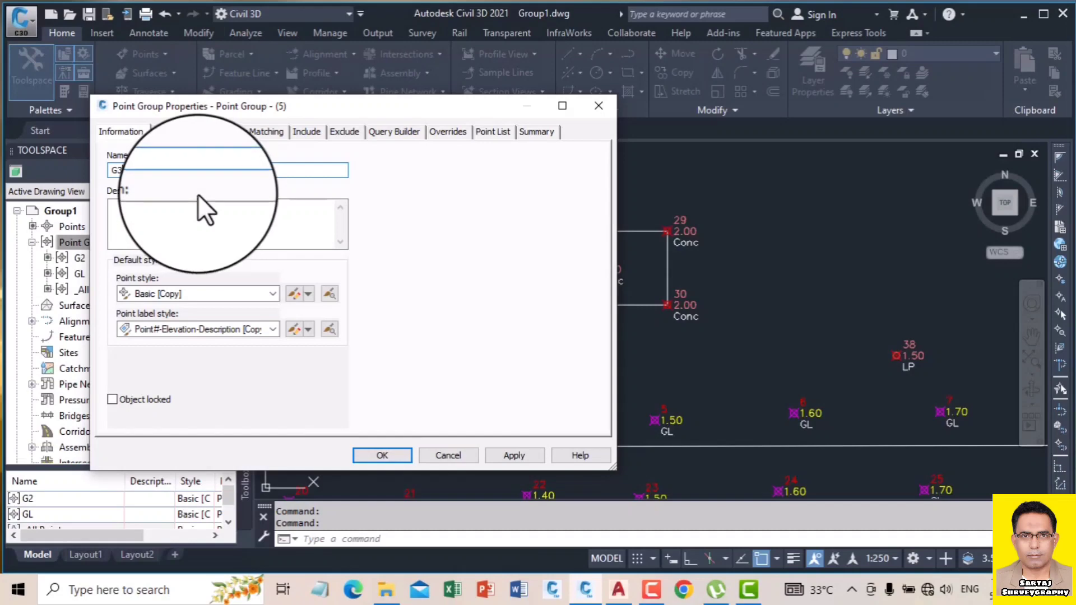
- Include points with elevations matching 2 in the G3 group, check its point list and apply the group definition
{"action": "left_click", "coordinate": [306, 131]}
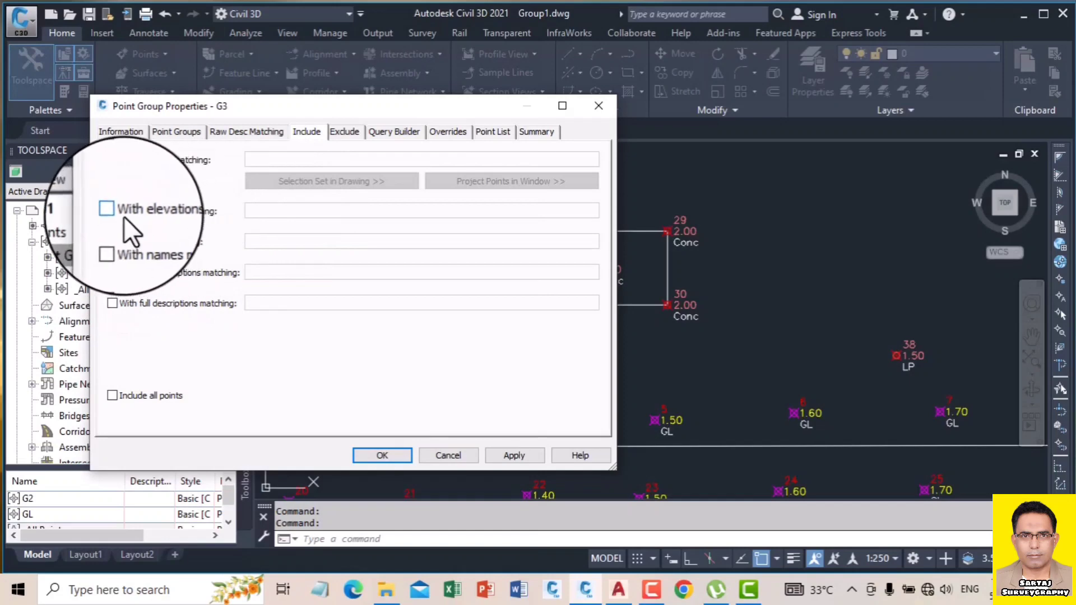
{"action": "left_click", "coordinate": [112, 211]}
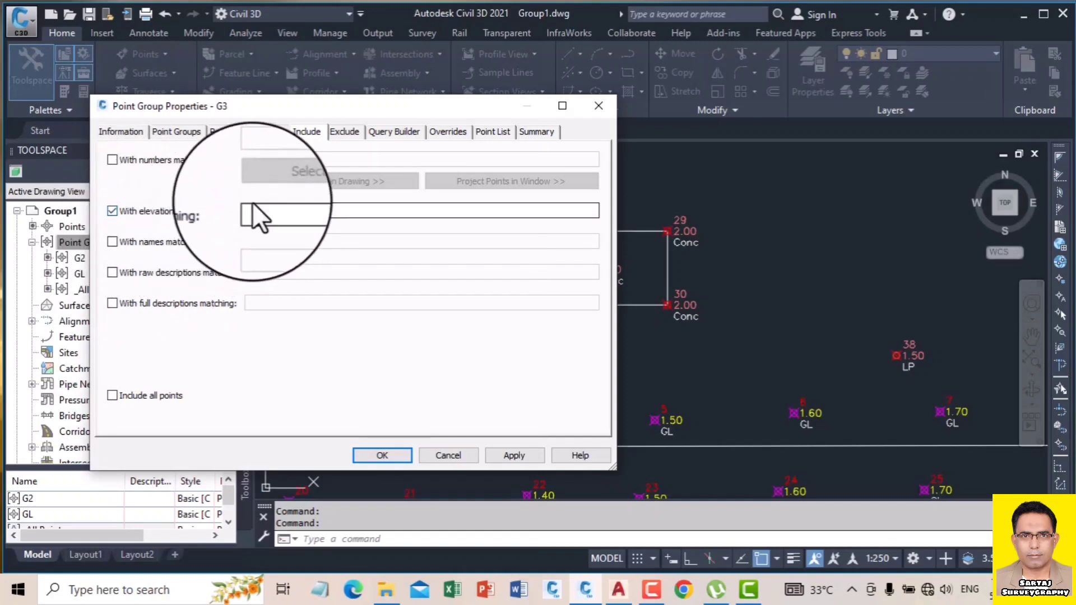
{"action": "left_click", "coordinate": [284, 212]}
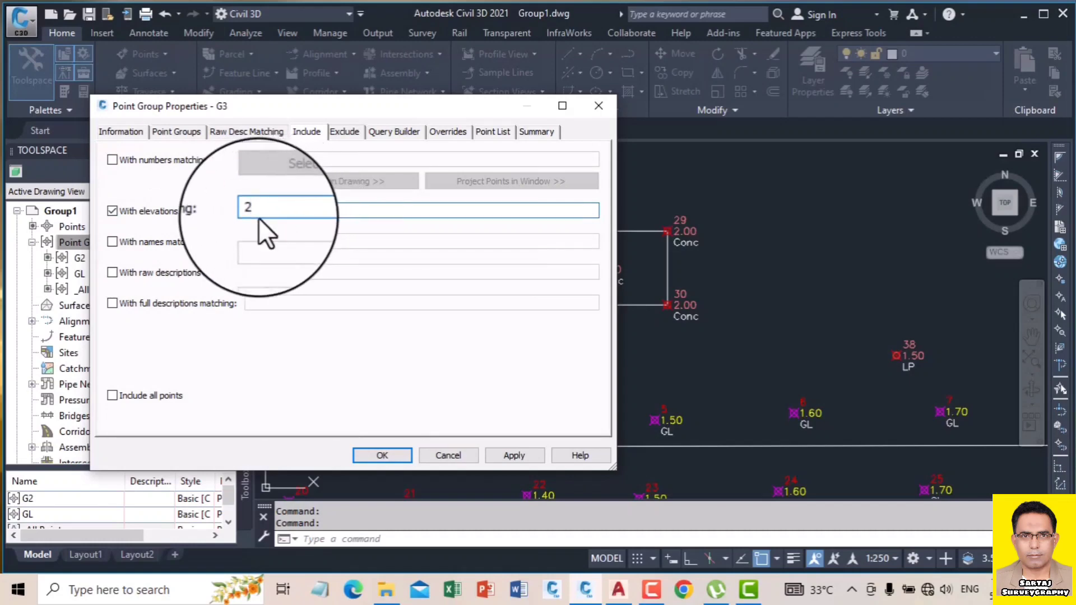
{"action": "left_click", "coordinate": [483, 131]}
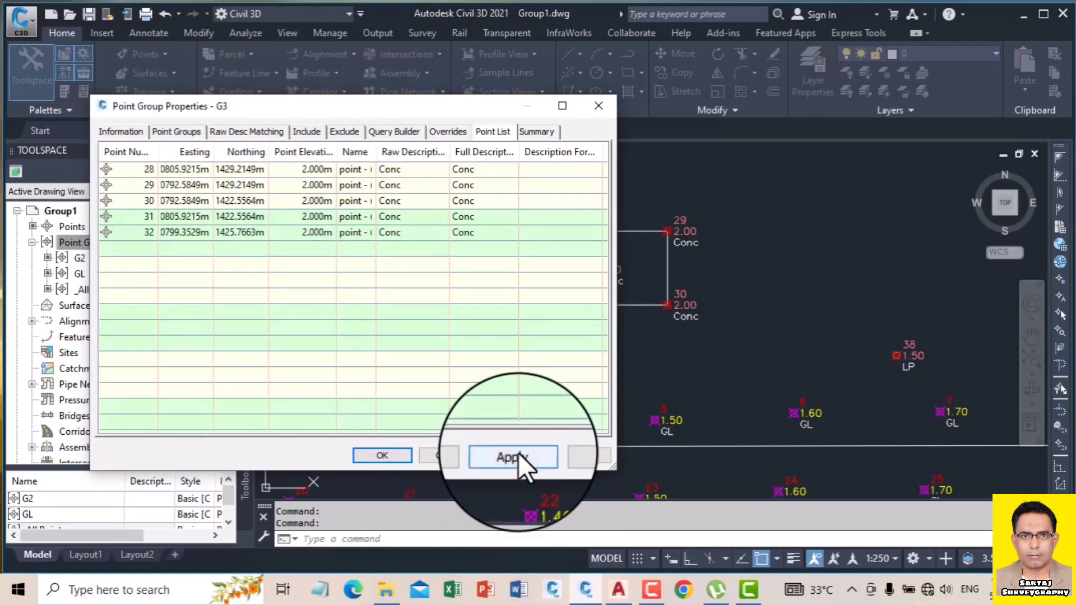
{"action": "left_click", "coordinate": [177, 131]}
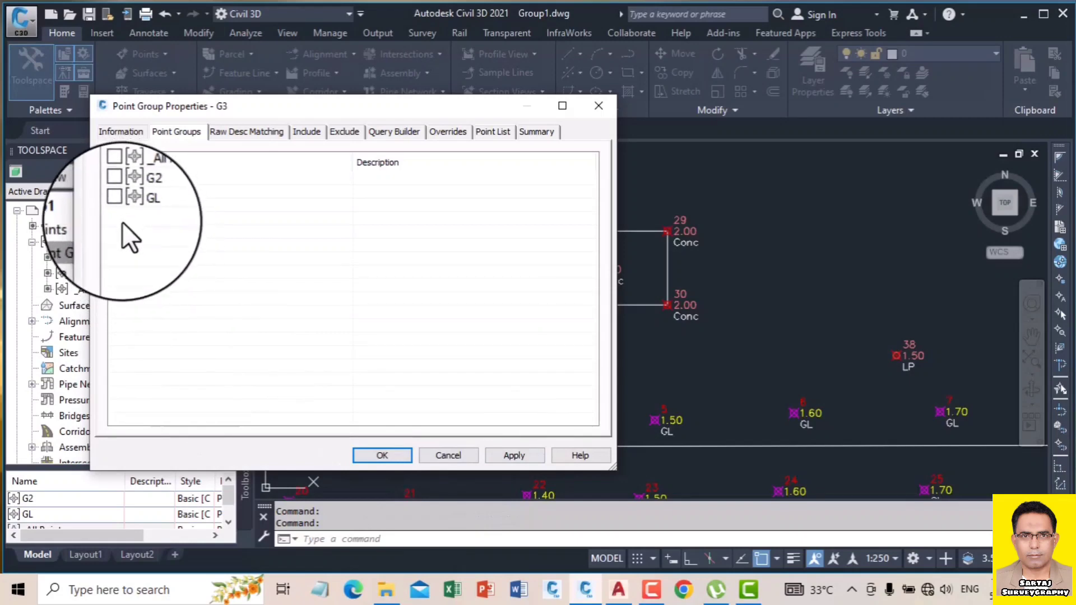
{"action": "left_click", "coordinate": [503, 453]}
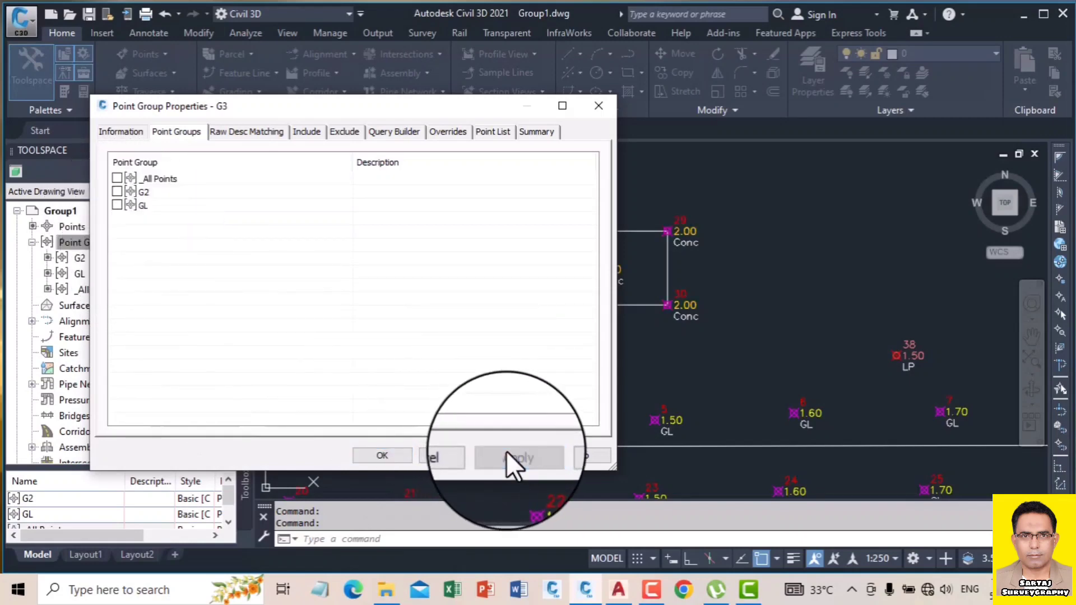
{"action": "left_click", "coordinate": [376, 455]}
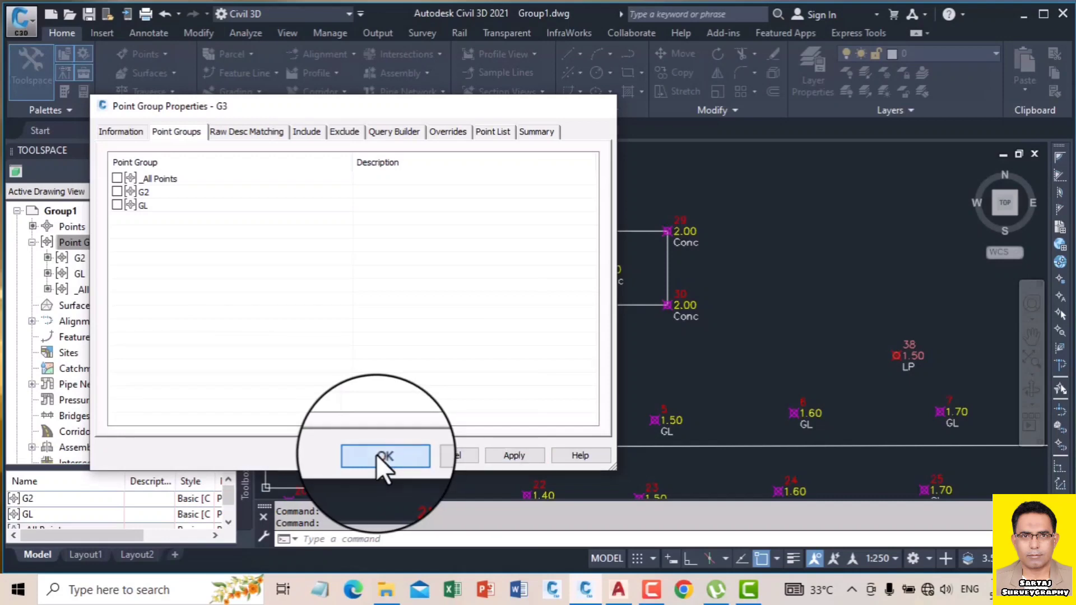
- Review which point groups are listed in the _All Points group's properties, leaving its settings as they are
{"action": "left_click", "coordinate": [119, 245]}
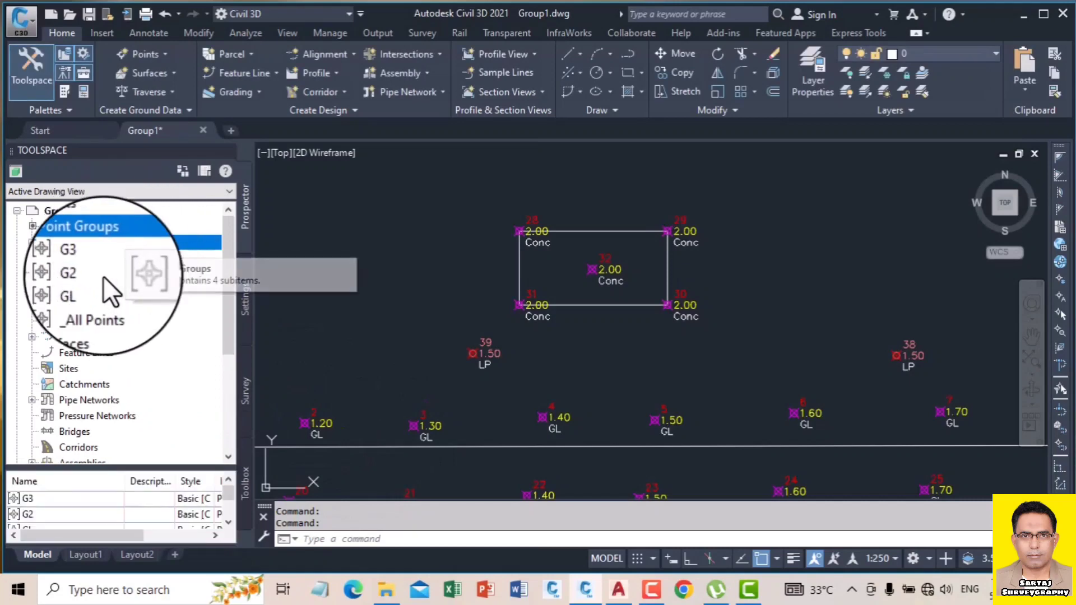
{"action": "left_click", "coordinate": [100, 304]}
{"action": "right_click", "coordinate": [136, 295]}
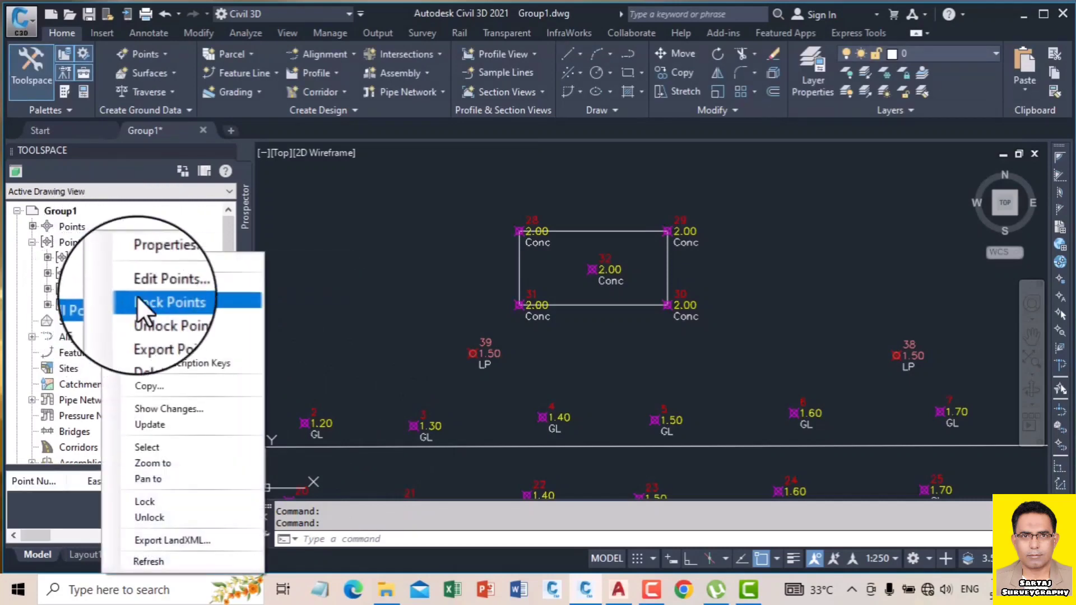
{"action": "left_click", "coordinate": [169, 262]}
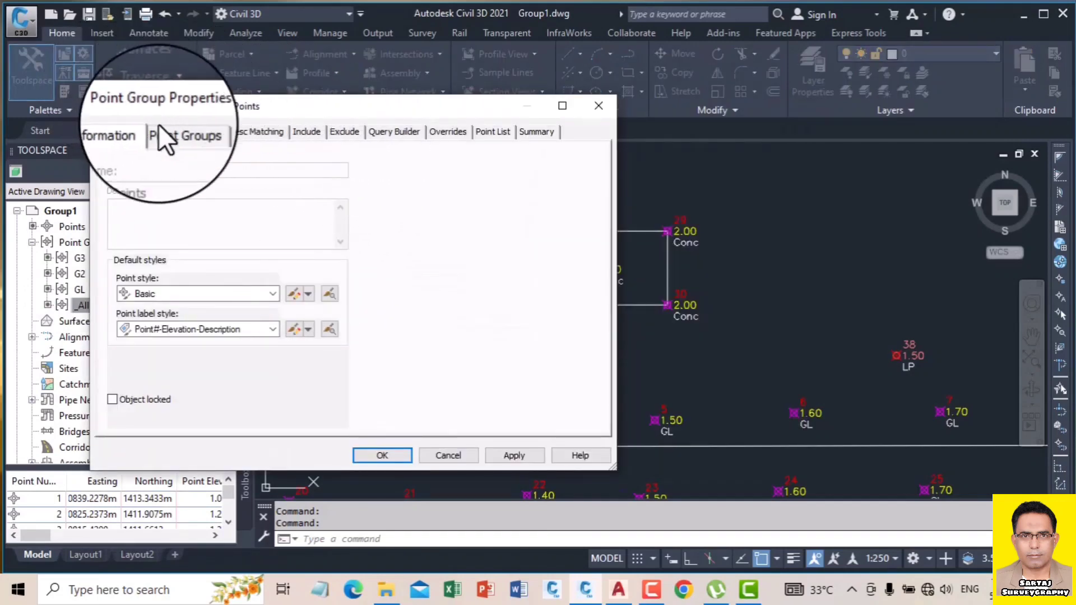
{"action": "left_click", "coordinate": [178, 134]}
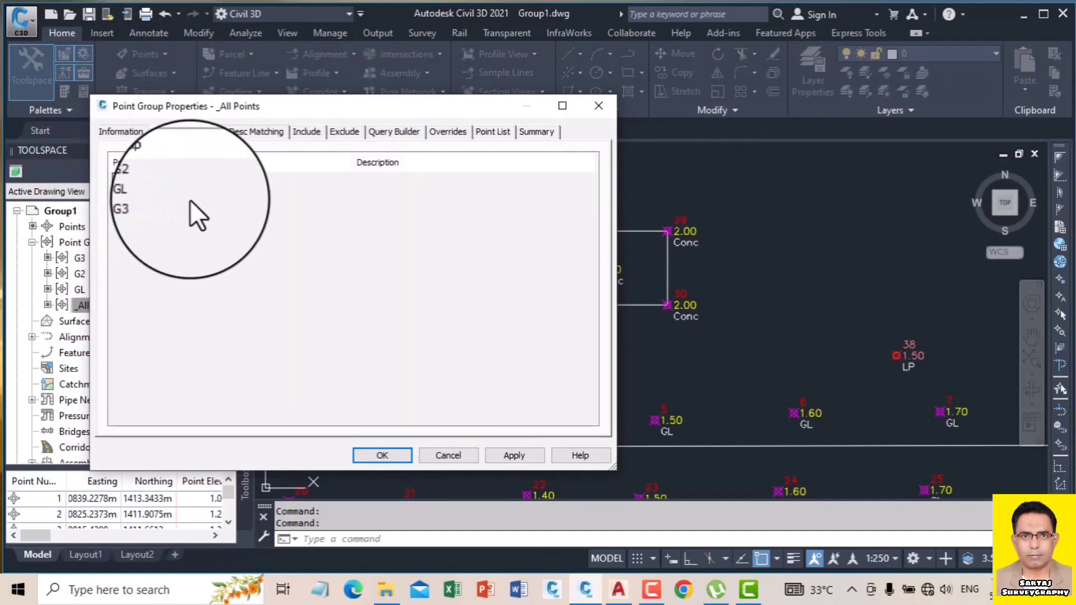
{"action": "left_click", "coordinate": [604, 104]}
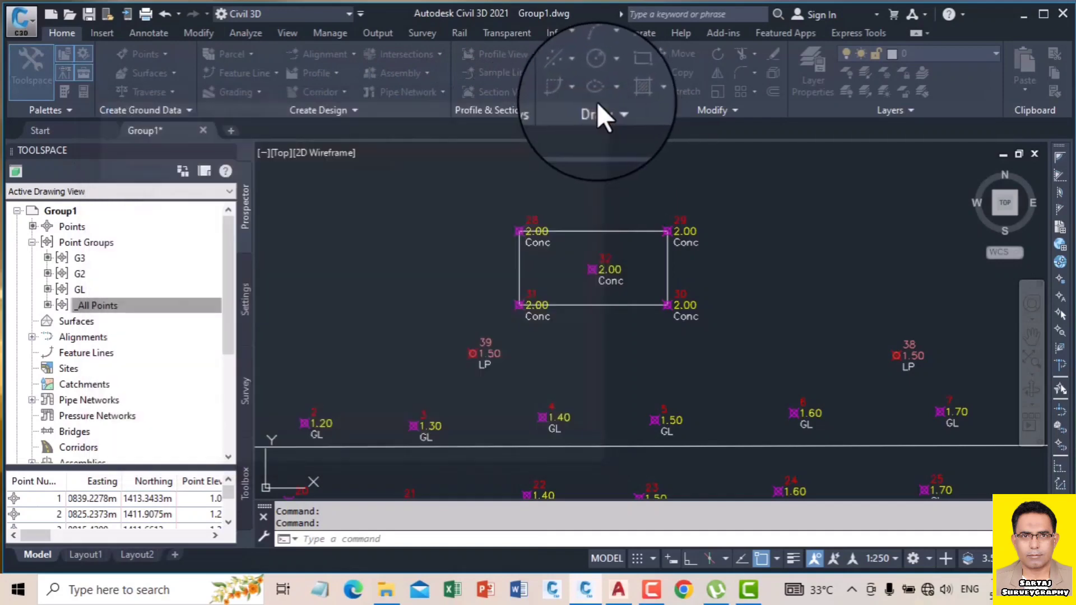
{"action": "right_click", "coordinate": [103, 243]}
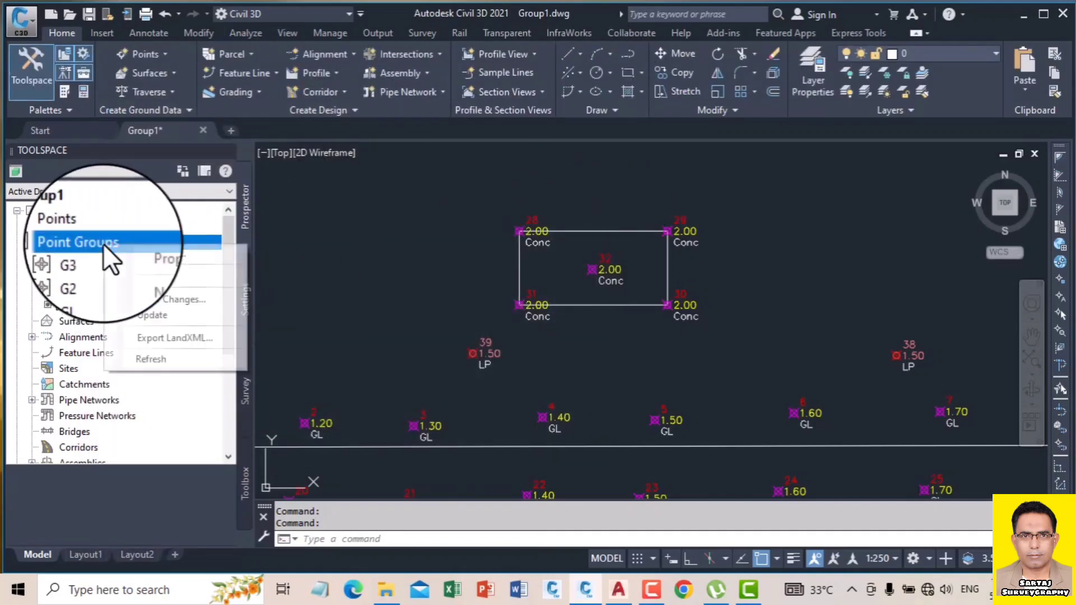
{"action": "left_click", "coordinate": [156, 275]}
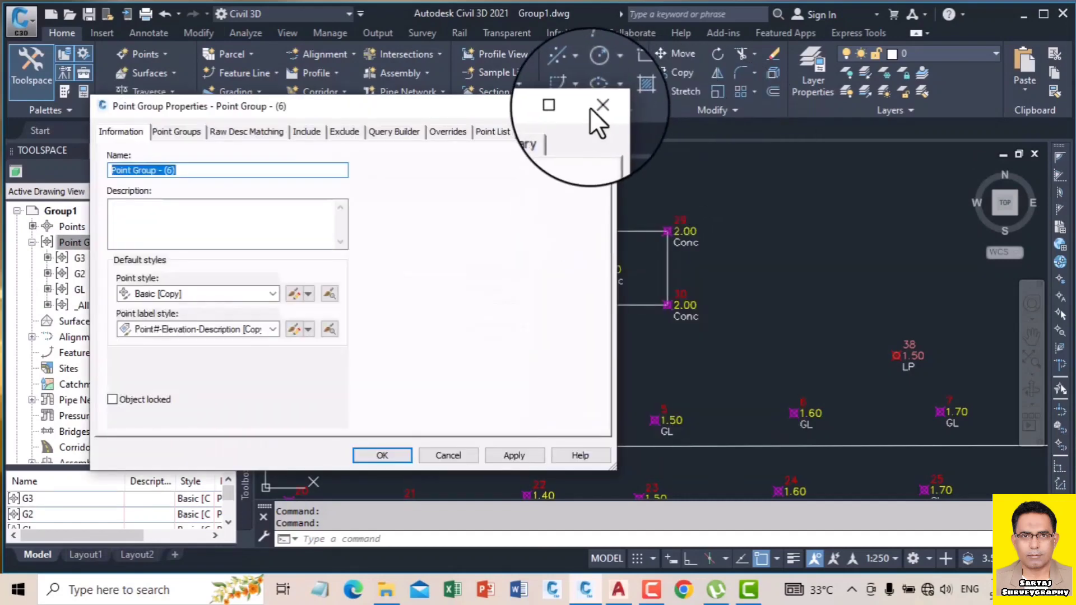
{"action": "left_click", "coordinate": [598, 105]}
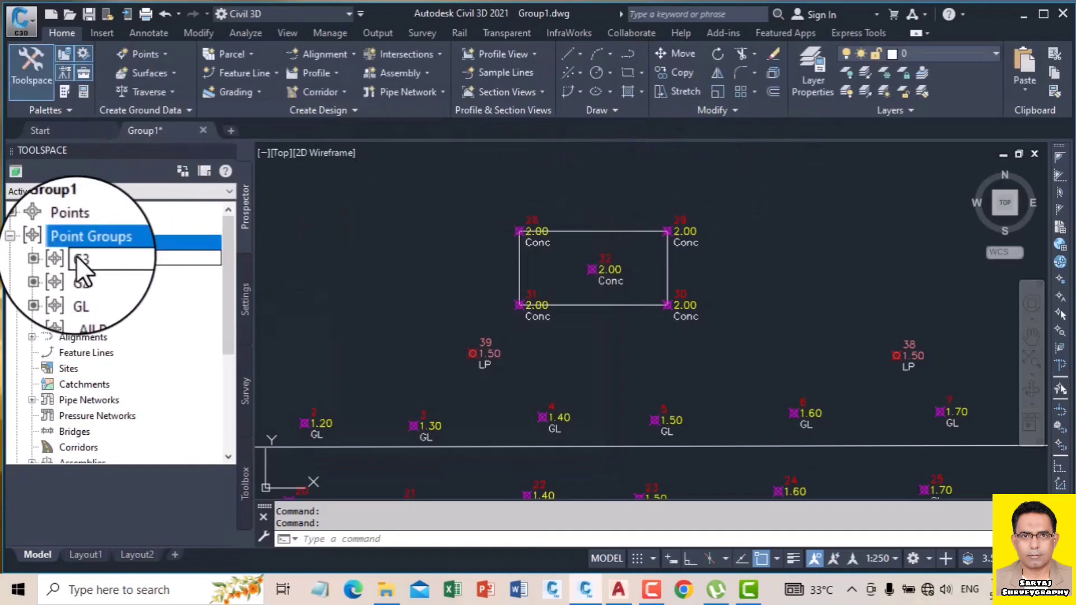
{"action": "right_click", "coordinate": [102, 258]}
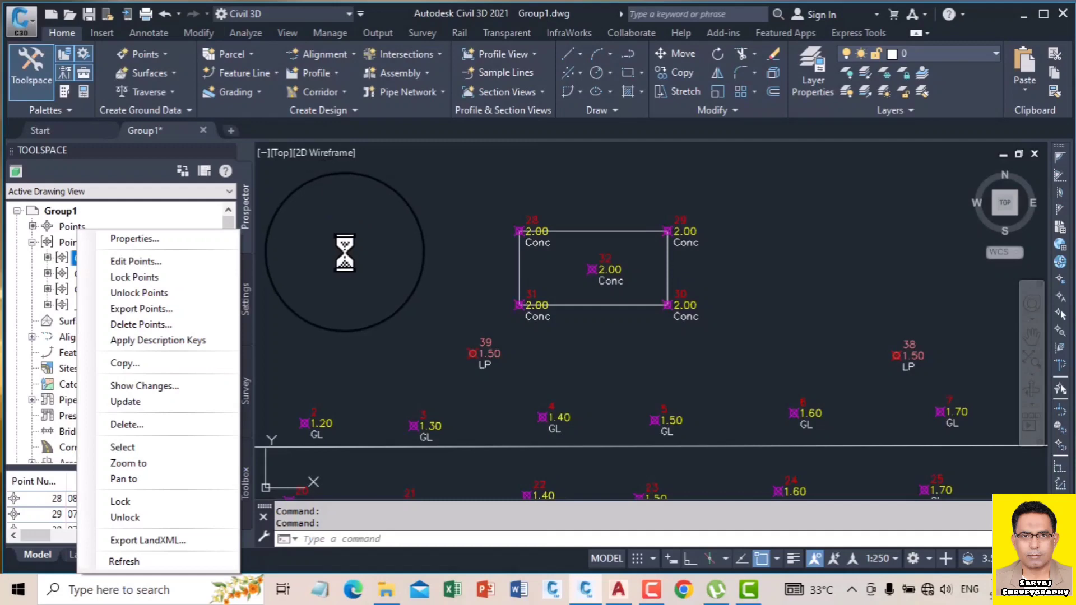
{"action": "key", "text": "Escape"}
{"action": "key", "text": "Escape"}
{"action": "key", "text": "Escape"}
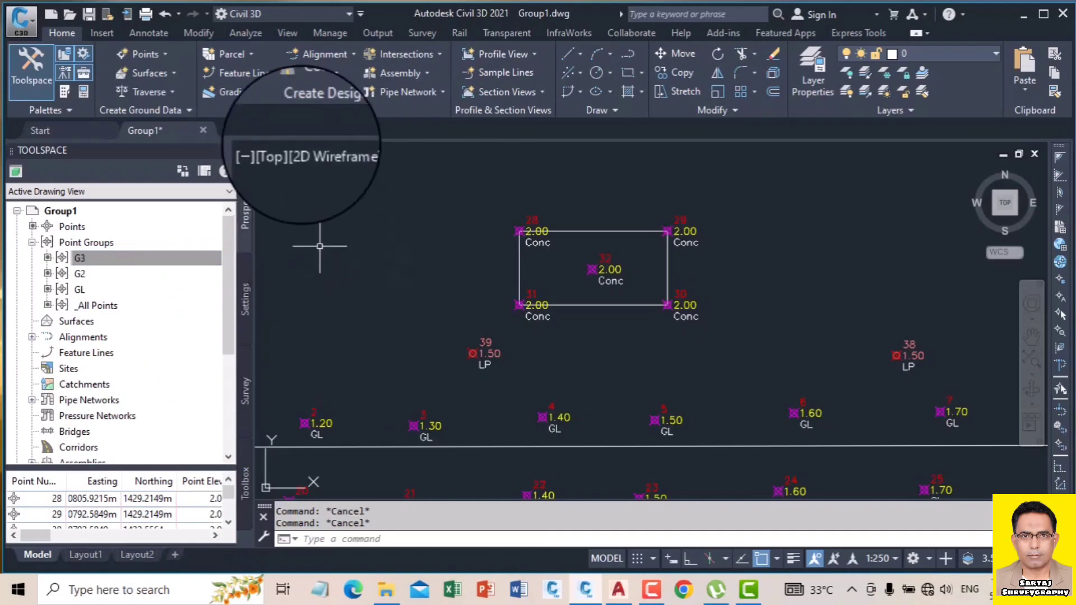
- Draw an open polyline starting with a horizontal segment, rising and bending down around the upper side of the Conc rectangle
{"action": "left_click", "coordinate": [623, 55]}
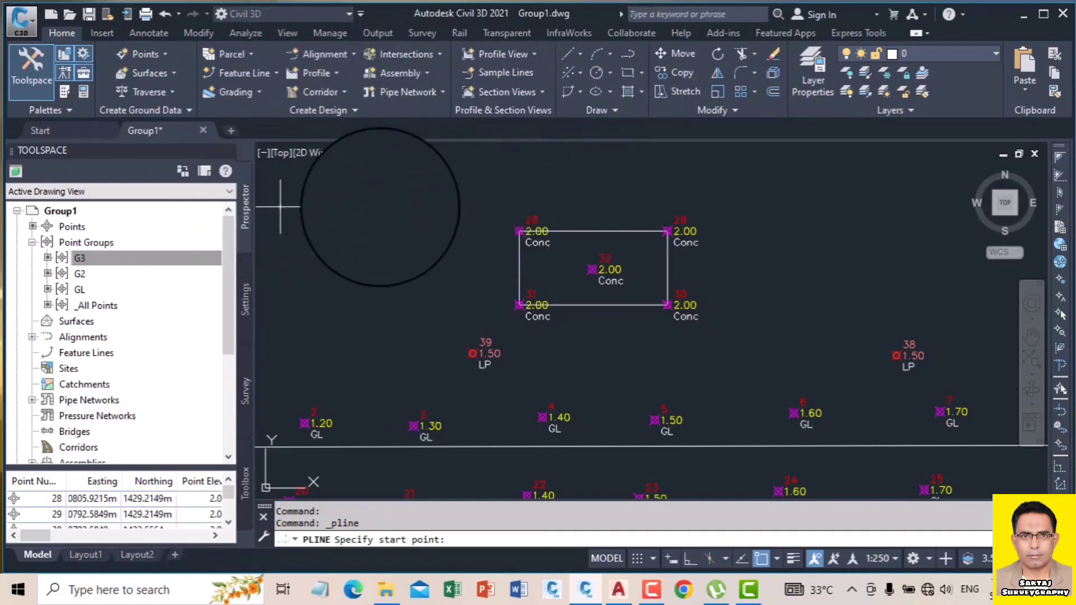
{"action": "left_click", "coordinate": [280, 207]}
{"action": "left_click", "coordinate": [451, 207]}
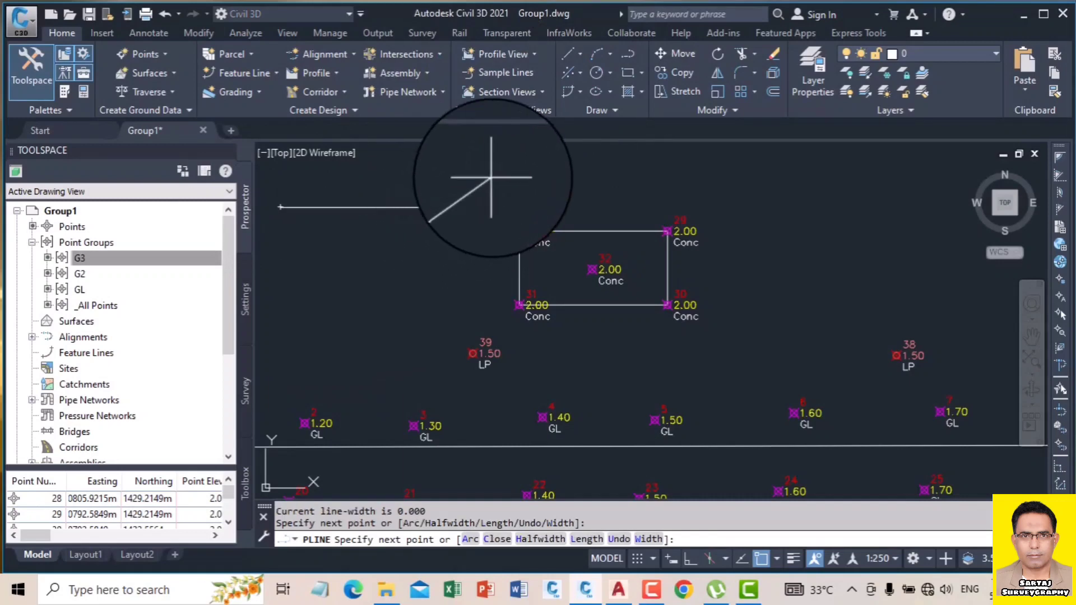
{"action": "middle_click_drag", "start_coordinate": [493, 180], "coordinate": [456, 272]}
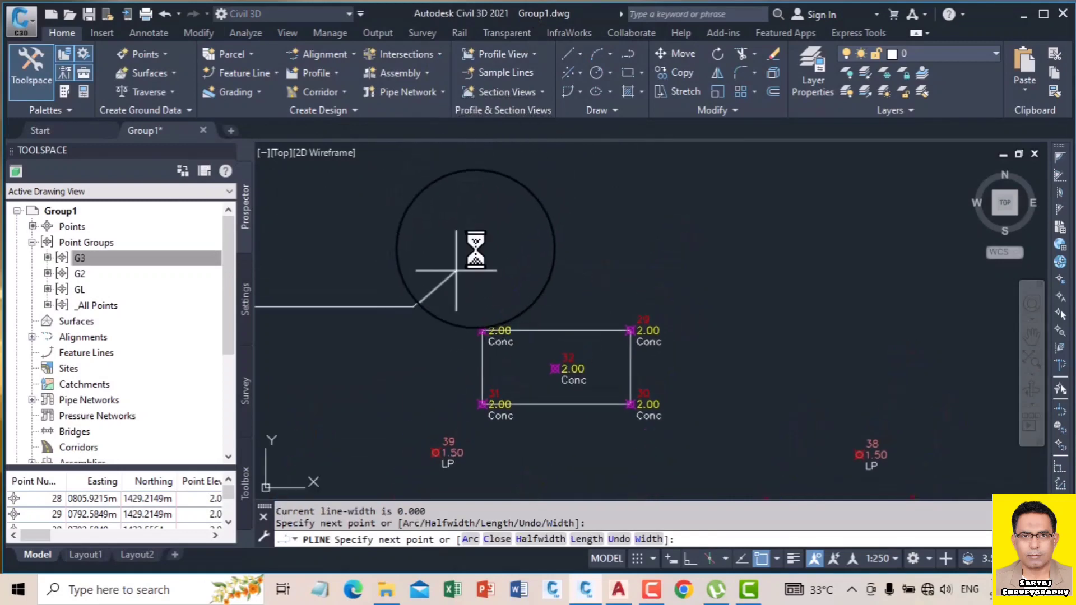
{"action": "left_click", "coordinate": [493, 210]}
{"action": "left_click", "coordinate": [566, 200]}
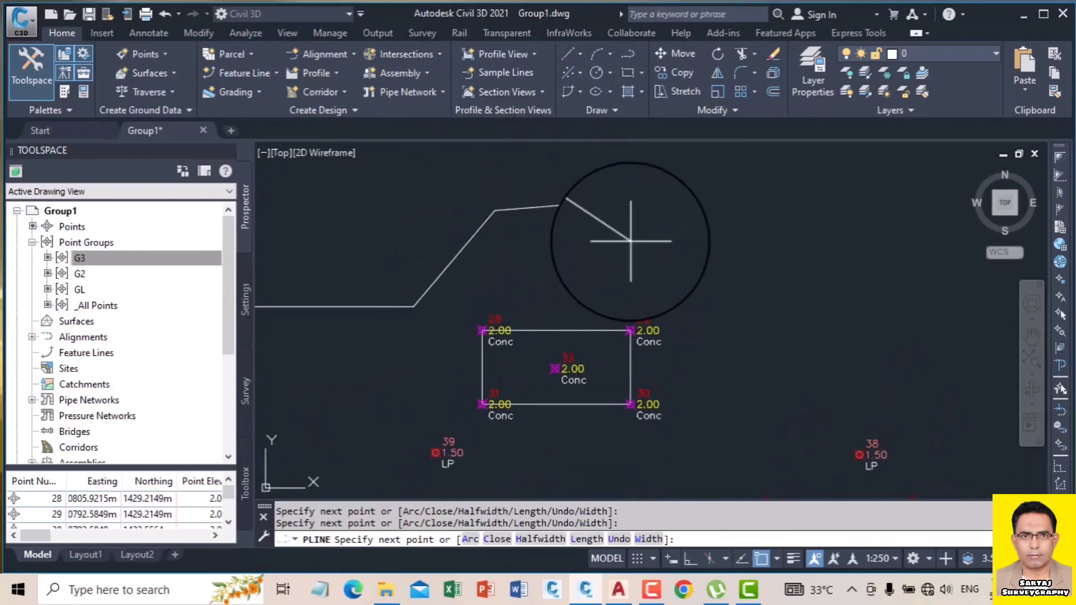
{"action": "left_click", "coordinate": [632, 242]}
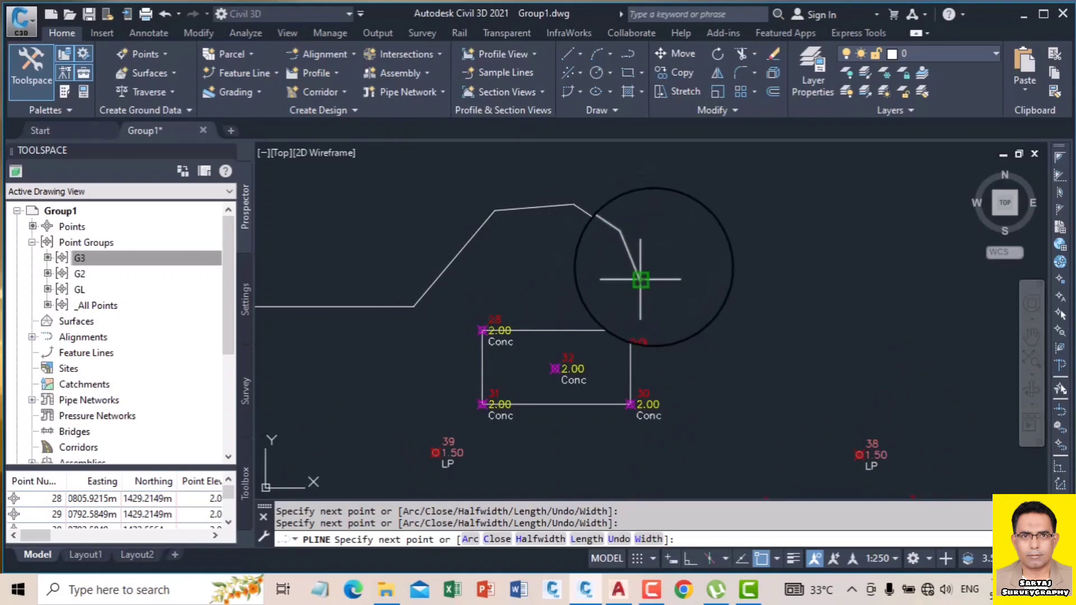
{"action": "right_click", "coordinate": [640, 279]}
{"action": "left_click", "coordinate": [671, 277]}
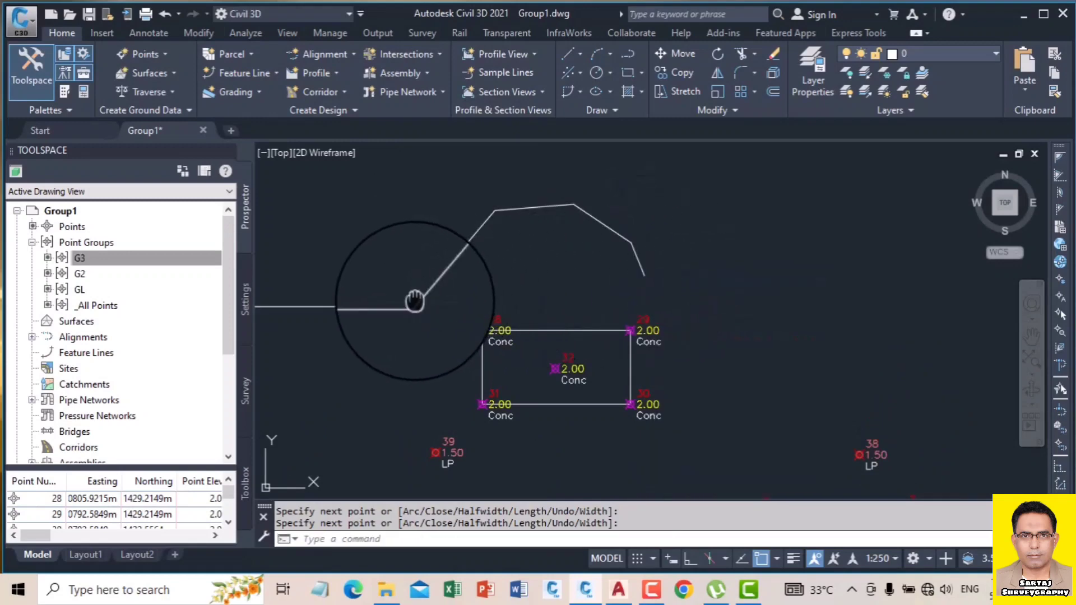
{"action": "middle_click_drag", "start_coordinate": [415, 301], "coordinate": [496, 292]}
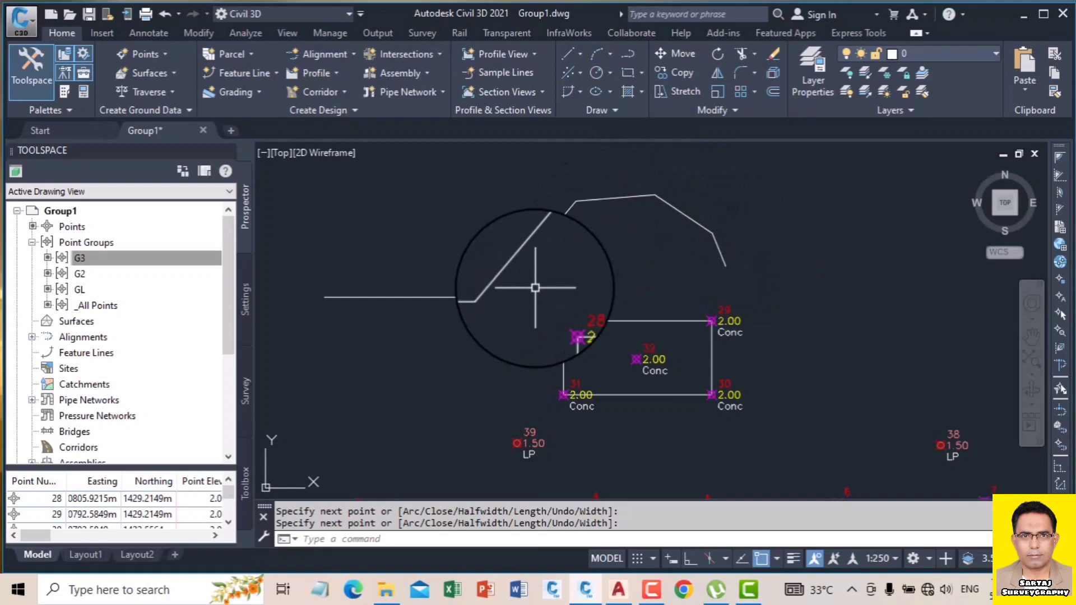
- Set the G3 point group to include points with elevations matching 2, 1.1-1.6
{"action": "right_click", "coordinate": [92, 261]}
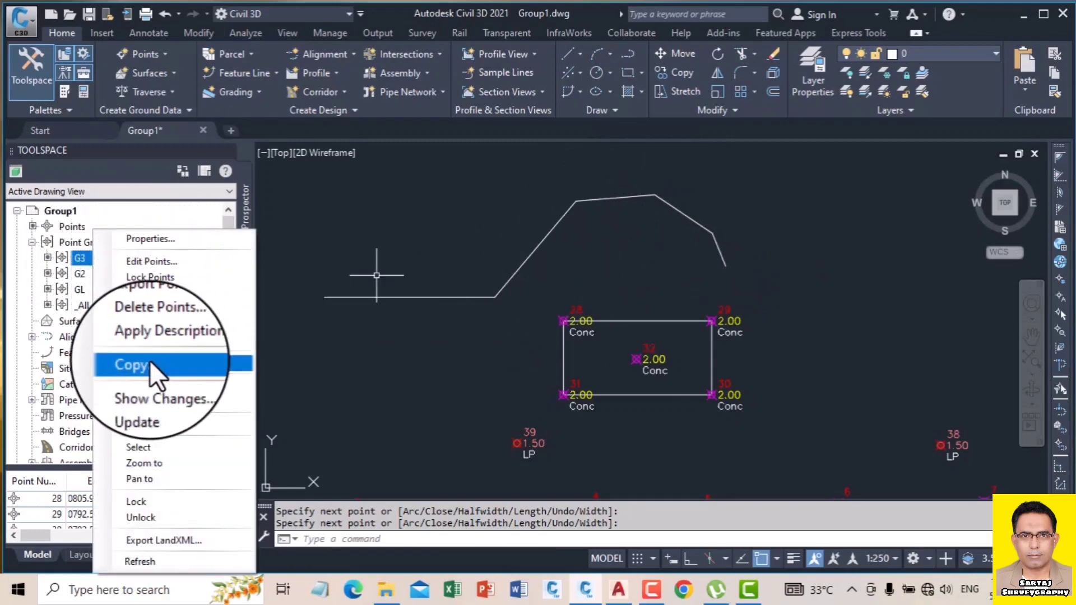
{"action": "left_click", "coordinate": [154, 238]}
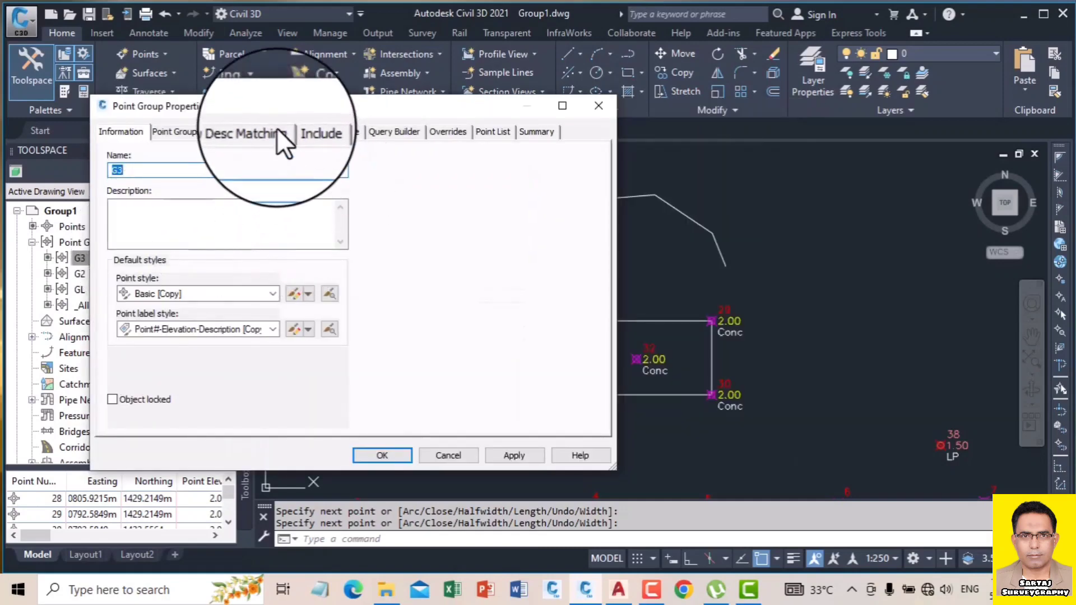
{"action": "left_click", "coordinate": [308, 131]}
{"action": "left_click", "coordinate": [113, 210]}
{"action": "left_click", "coordinate": [269, 211]}
{"action": "type", "text": "2"}
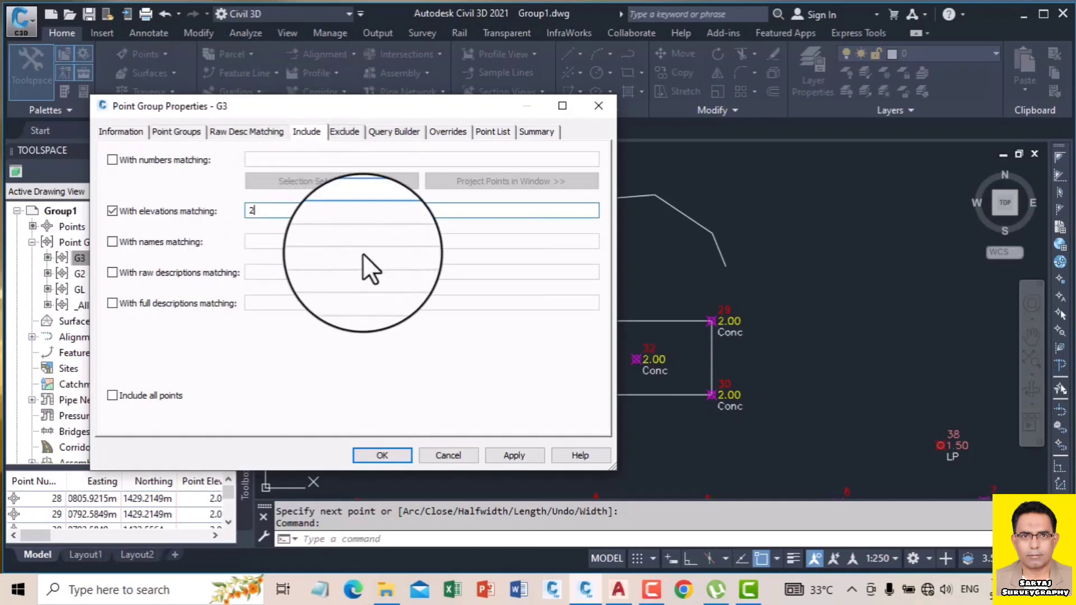
{"action": "type", "text": ".1-"}
{"action": "type", "text": " 1."}
{"action": "type", "text": "1"}
{"action": "type", "text": "-"}
{"action": "type", "text": "1.6"}
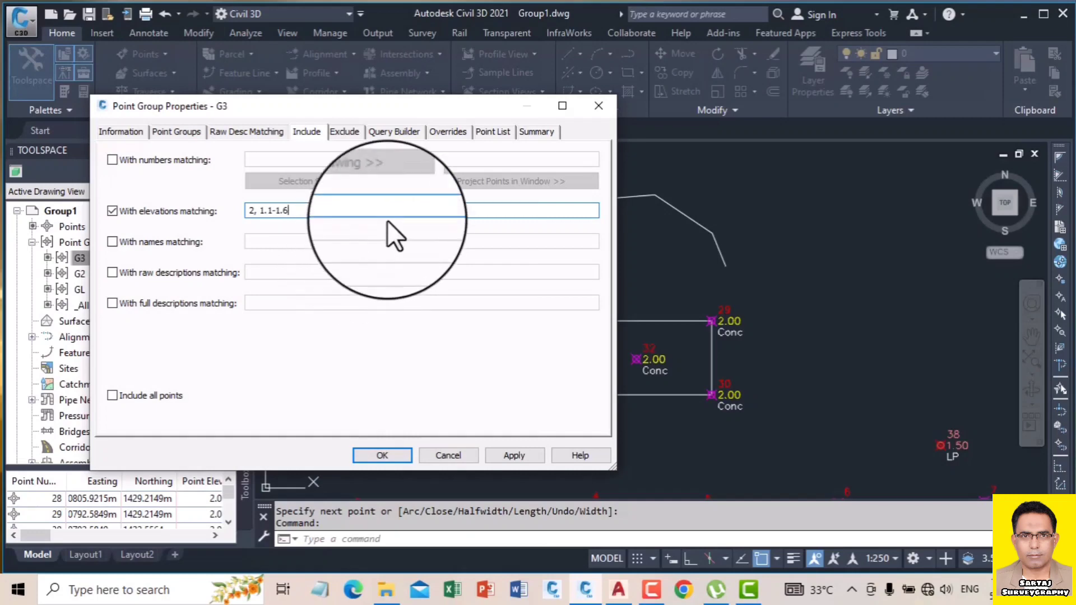
- Examine G3's full point list, comparing the listed point elevations with the group's elevation matching criteria
{"action": "left_click", "coordinate": [495, 132]}
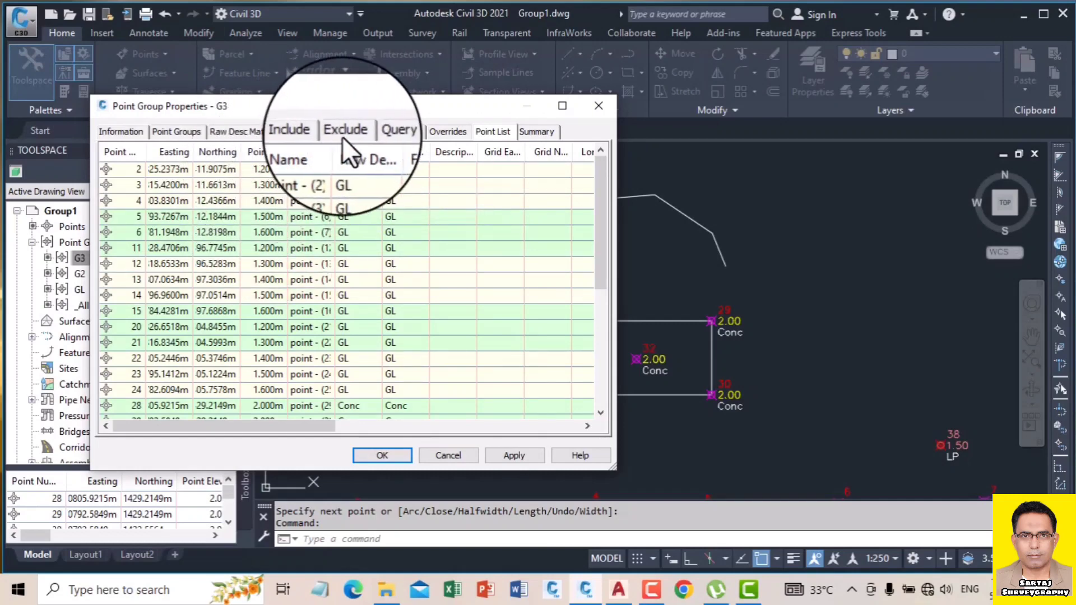
{"action": "left_click", "coordinate": [306, 131]}
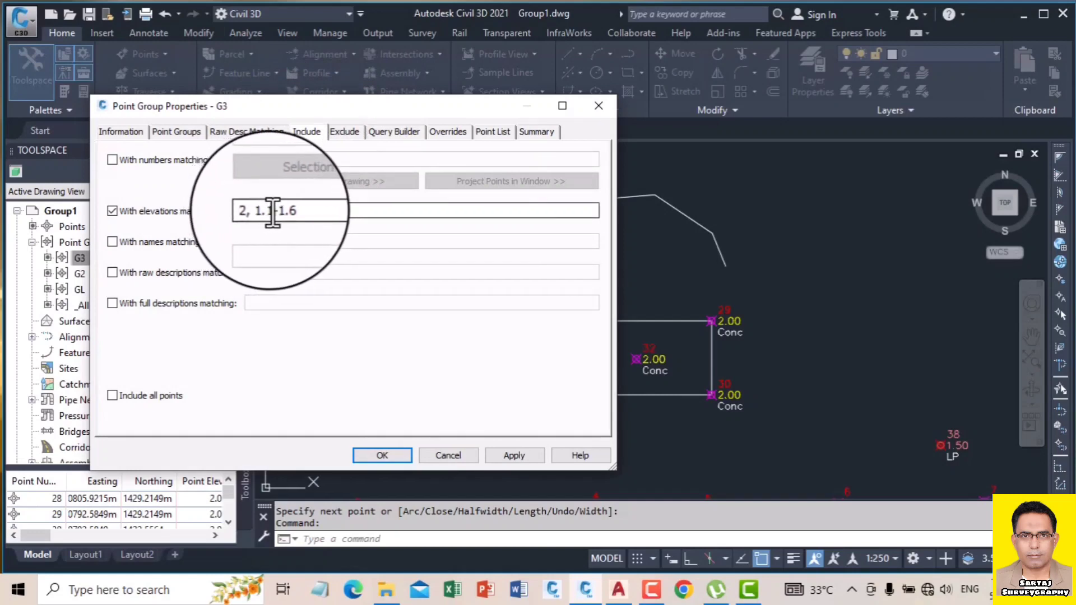
{"action": "left_click", "coordinate": [491, 131]}
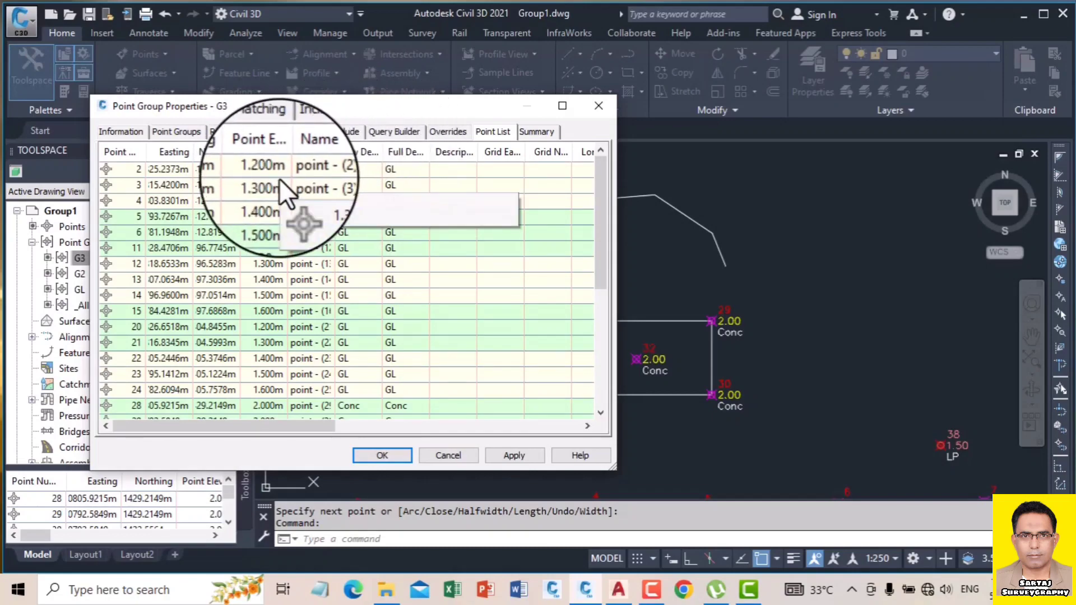
{"action": "double_click", "coordinate": [291, 110]}
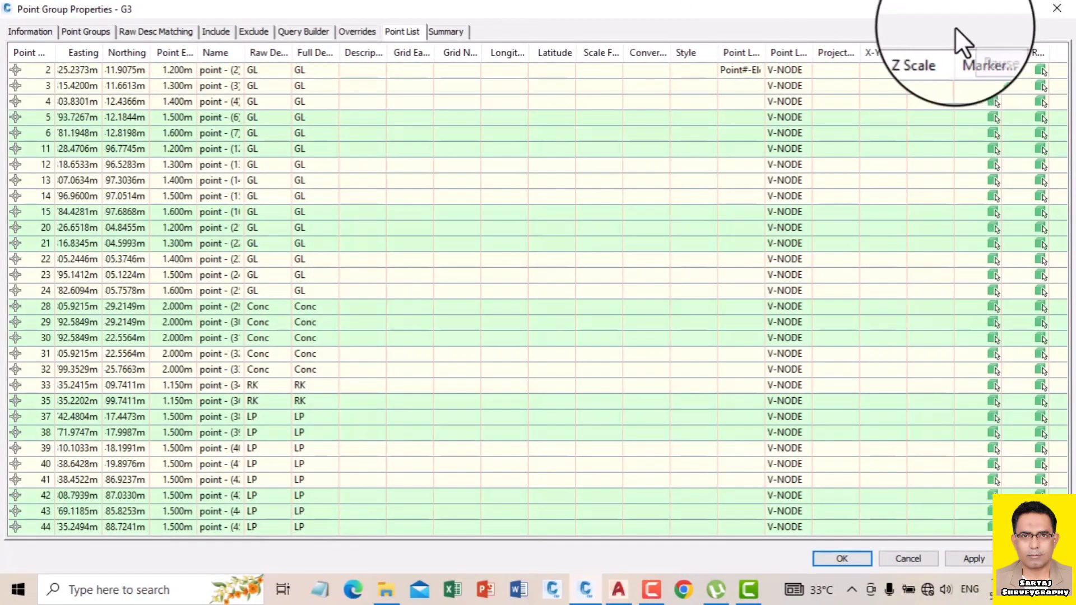
{"action": "double_click", "coordinate": [846, 27]}
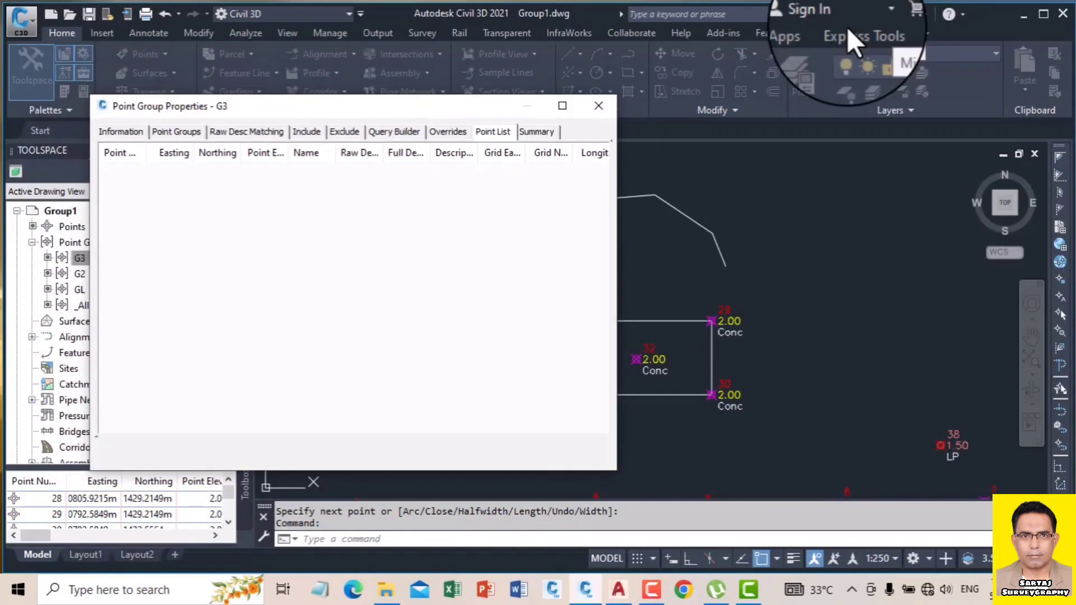
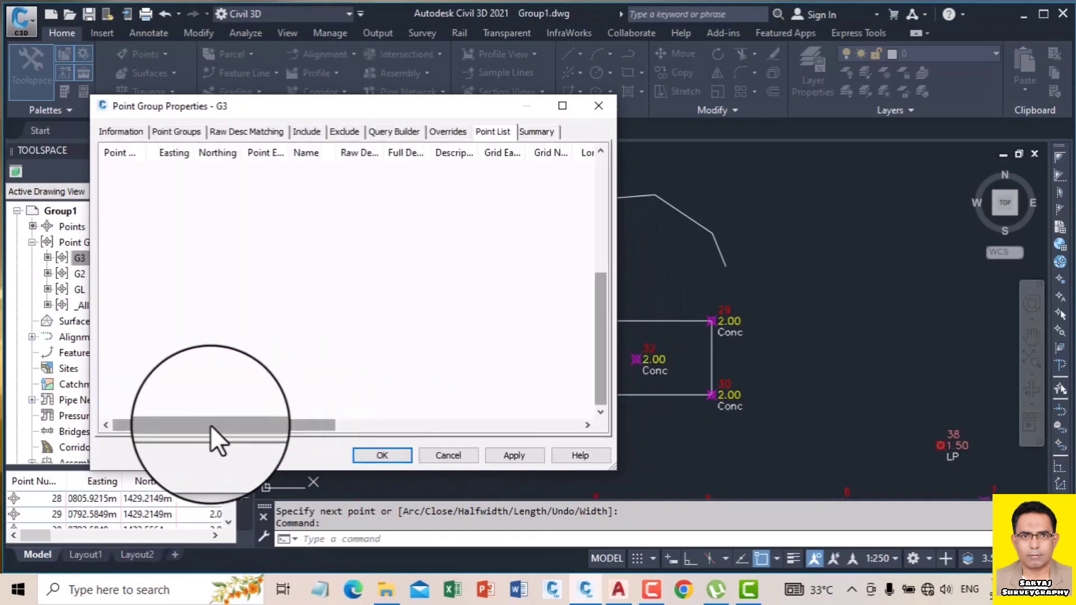
{"action": "scroll", "coordinate": [224, 400], "scroll_direction": "down", "scroll_amount": 5}
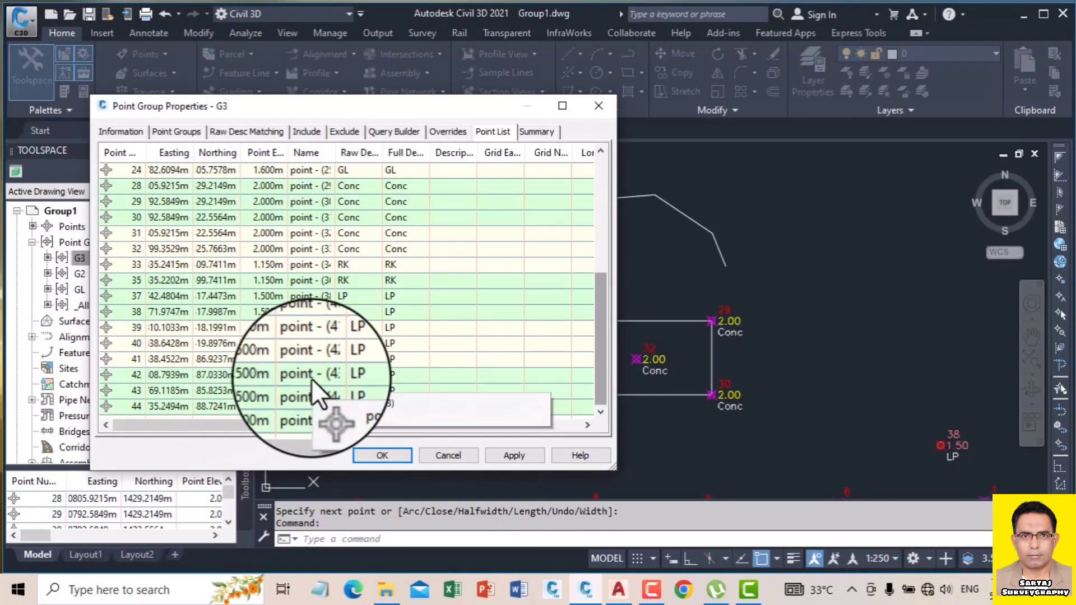
{"action": "scroll", "coordinate": [311, 379], "scroll_direction": "up", "scroll_amount": 6}
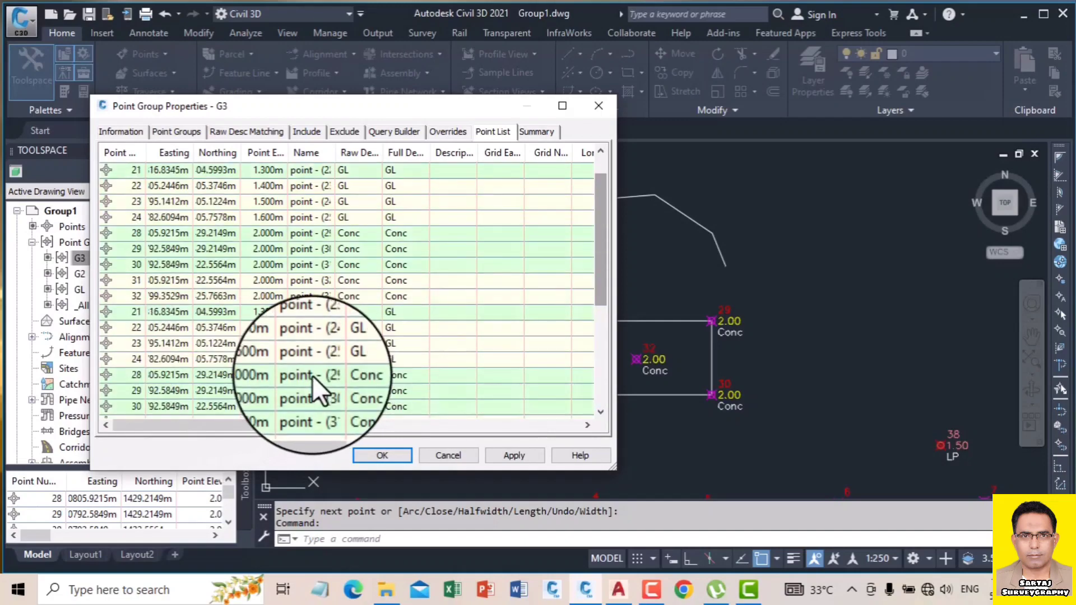
{"action": "scroll", "coordinate": [311, 373], "scroll_direction": "down", "scroll_amount": 5}
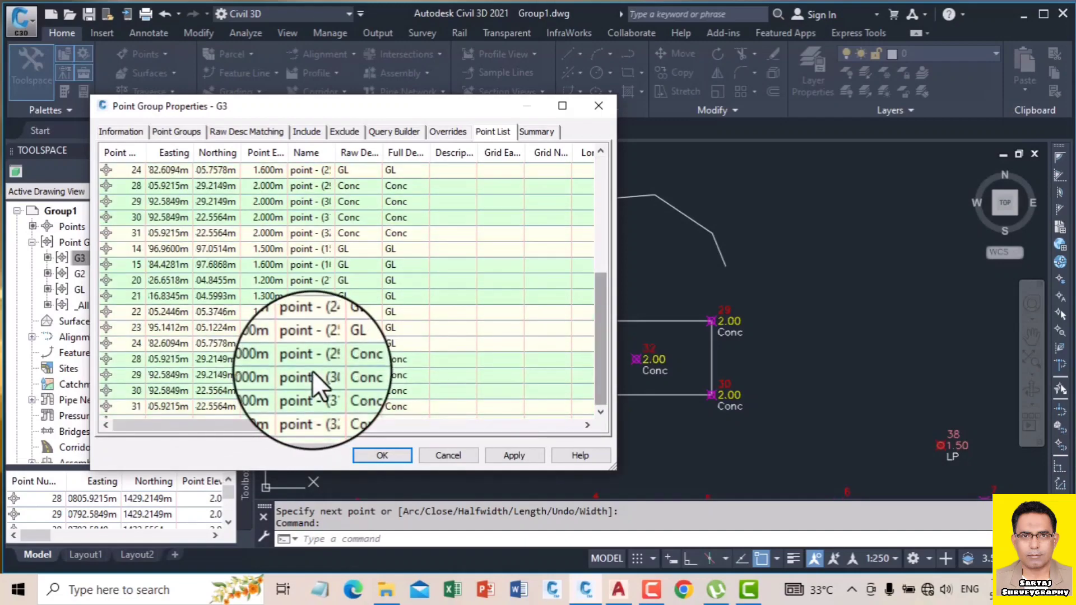
{"action": "scroll", "coordinate": [297, 368], "scroll_direction": "up", "scroll_amount": 1}
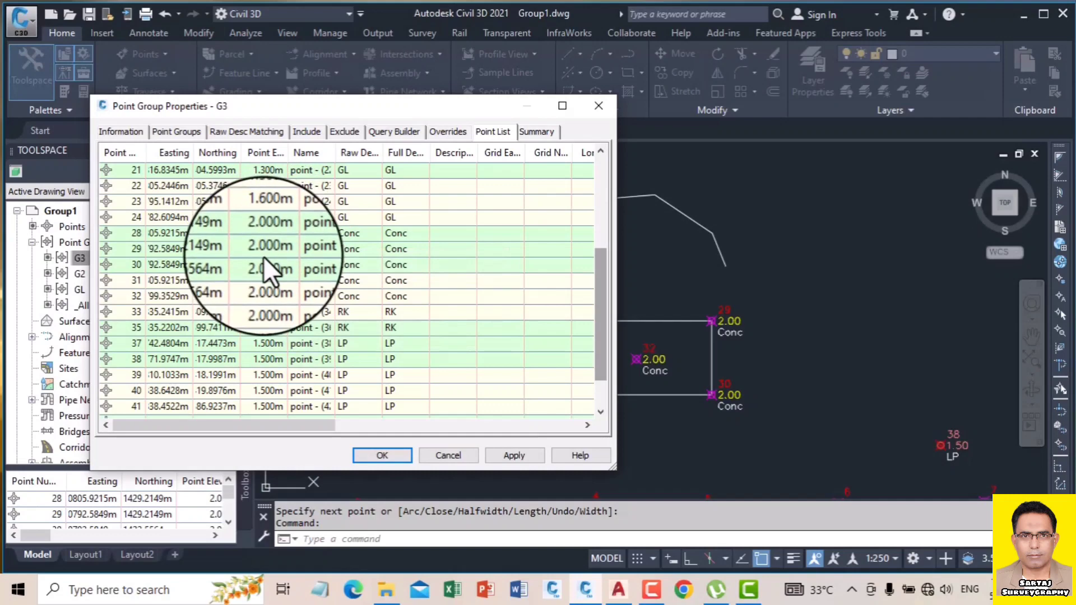
{"action": "scroll", "coordinate": [159, 223], "scroll_direction": "up", "scroll_amount": 4}
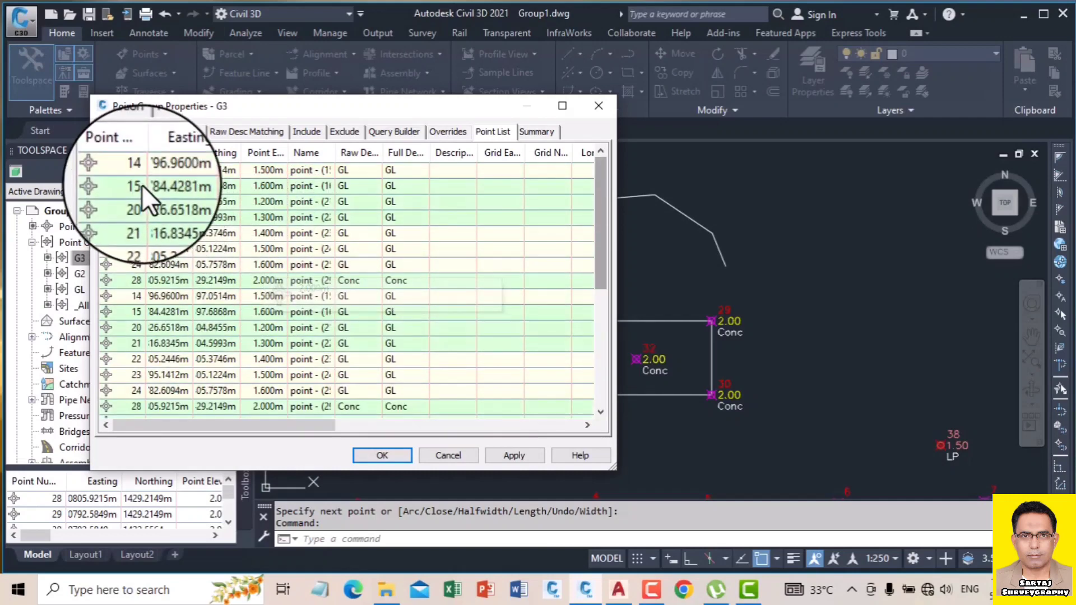
{"action": "scroll", "coordinate": [143, 183], "scroll_direction": "down", "scroll_amount": 1}
{"action": "scroll", "coordinate": [142, 183], "scroll_direction": "down", "scroll_amount": 3}
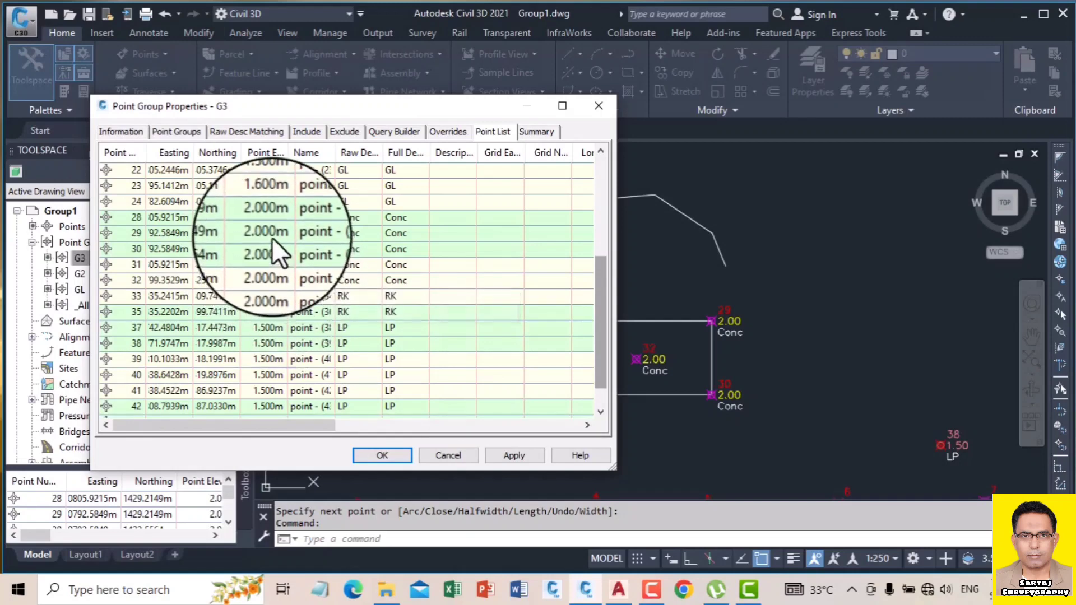
- Recheck G3's elevation criteria against its point list, apply the updated definition and close the group's properties
{"action": "left_click", "coordinate": [307, 133]}
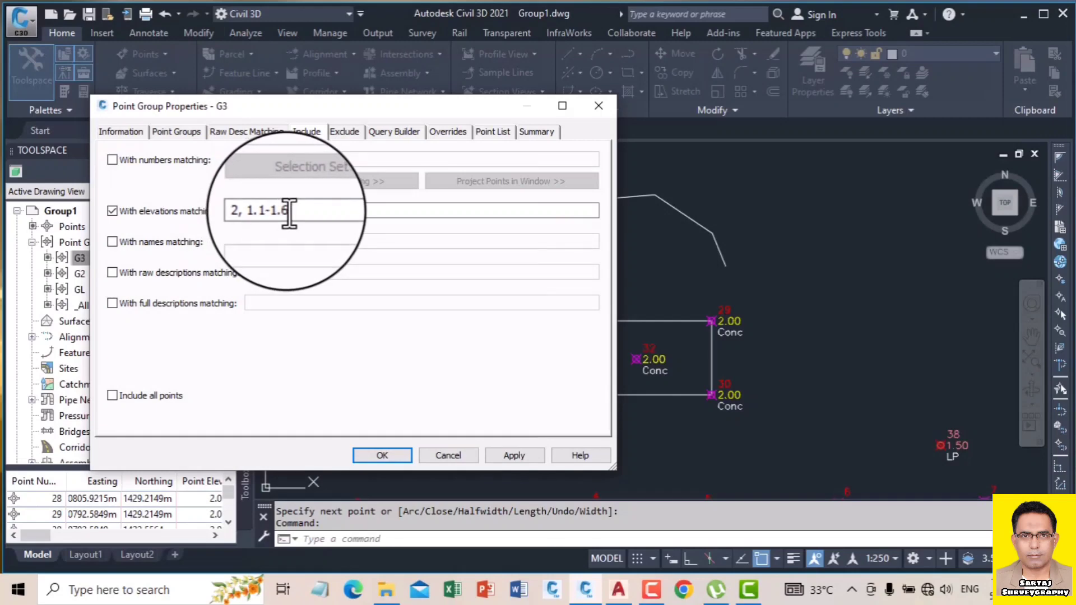
{"action": "left_click", "coordinate": [494, 131]}
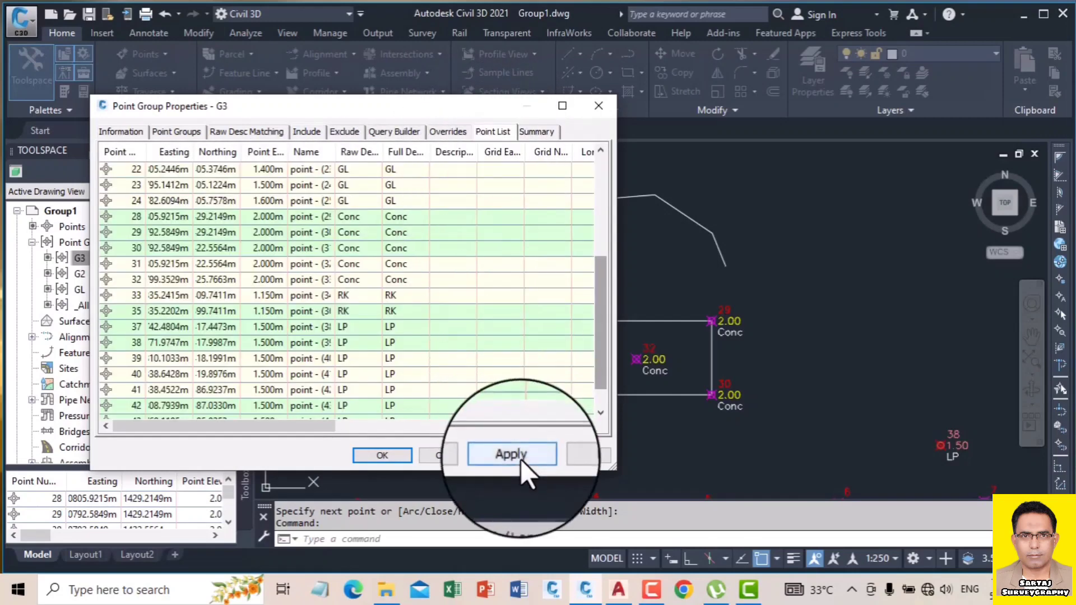
{"action": "left_click", "coordinate": [515, 455]}
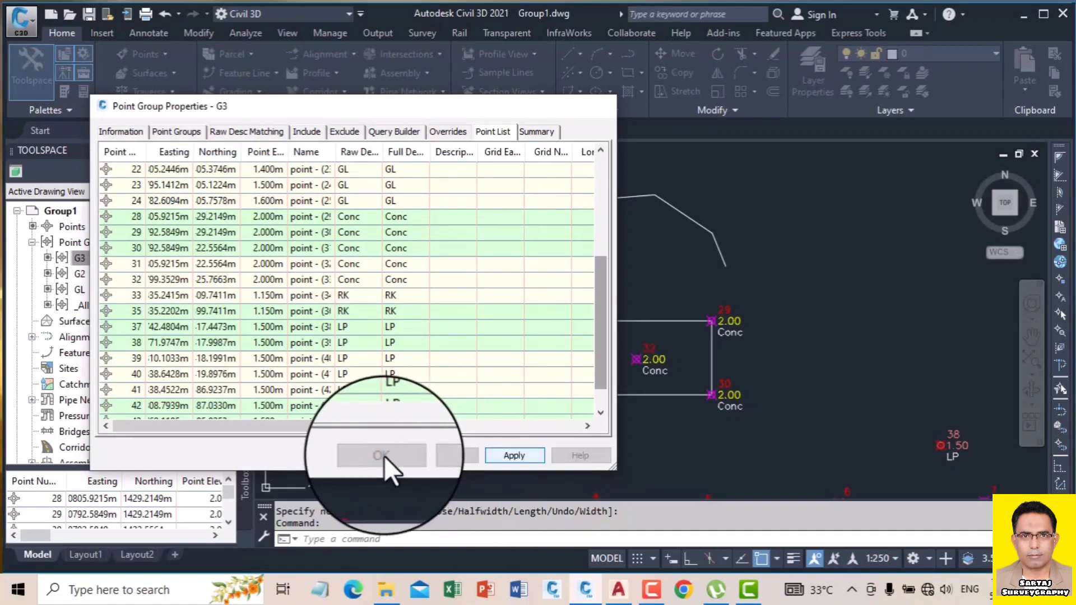
{"action": "left_click", "coordinate": [384, 456]}
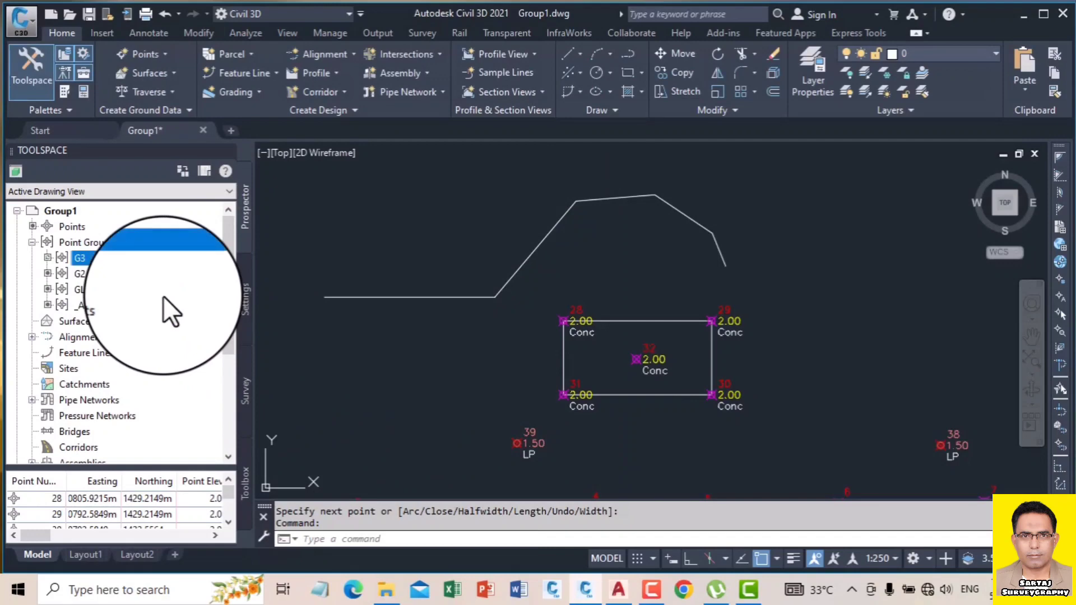
- Start a new point group in the Point Groups collection and open its name for editing
{"action": "right_click", "coordinate": [127, 257]}
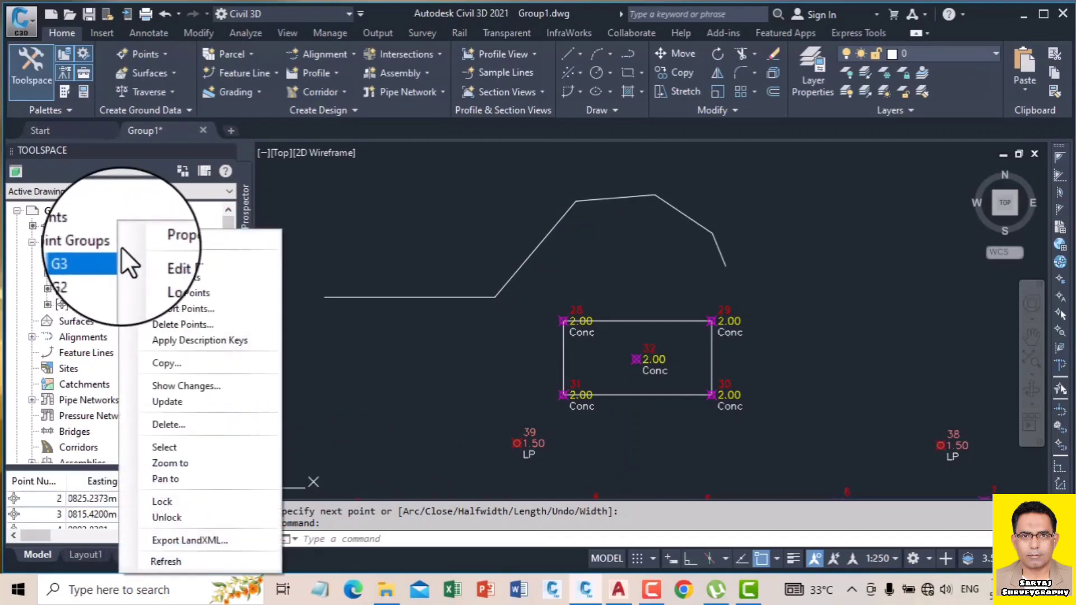
{"action": "right_click", "coordinate": [102, 241]}
{"action": "left_click", "coordinate": [159, 273]}
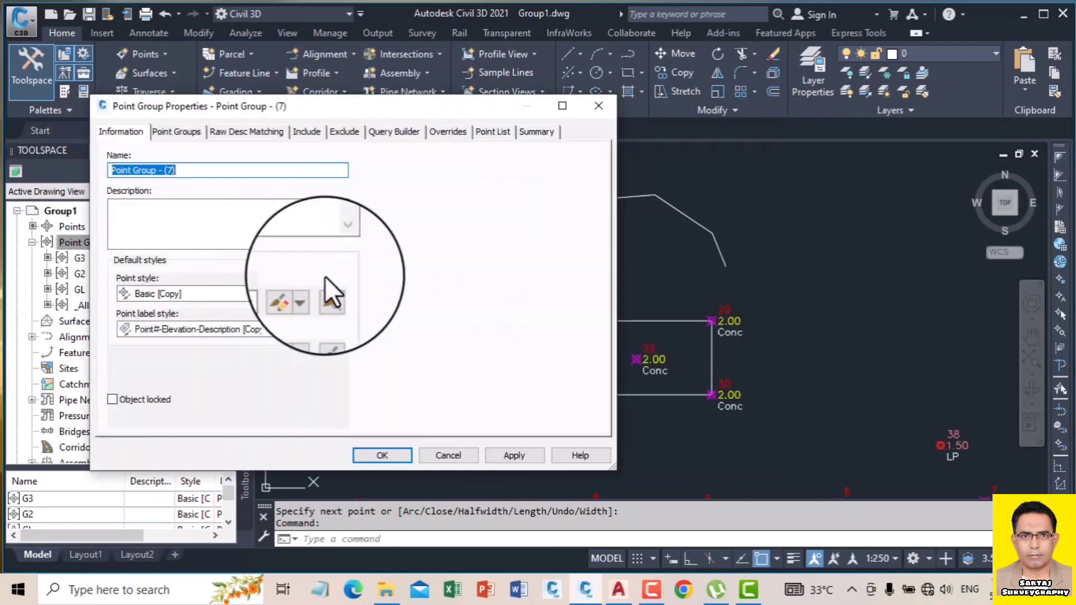
{"action": "left_click", "coordinate": [194, 171]}
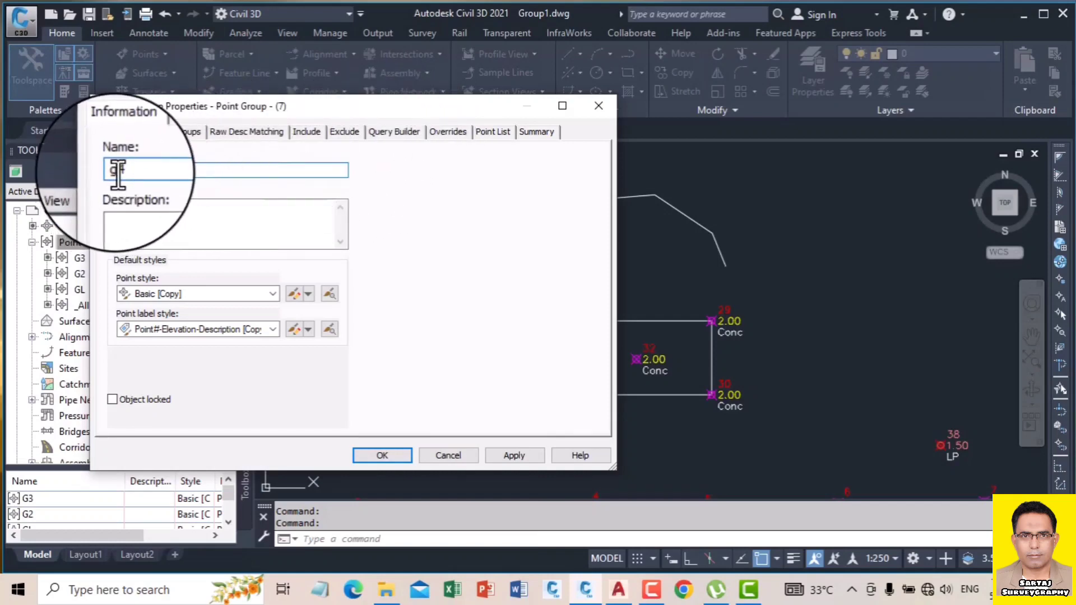
- Name the new point group G4 and set it to include all points
{"action": "left_click_drag", "start_coordinate": [116, 173], "coordinate": [128, 174]}
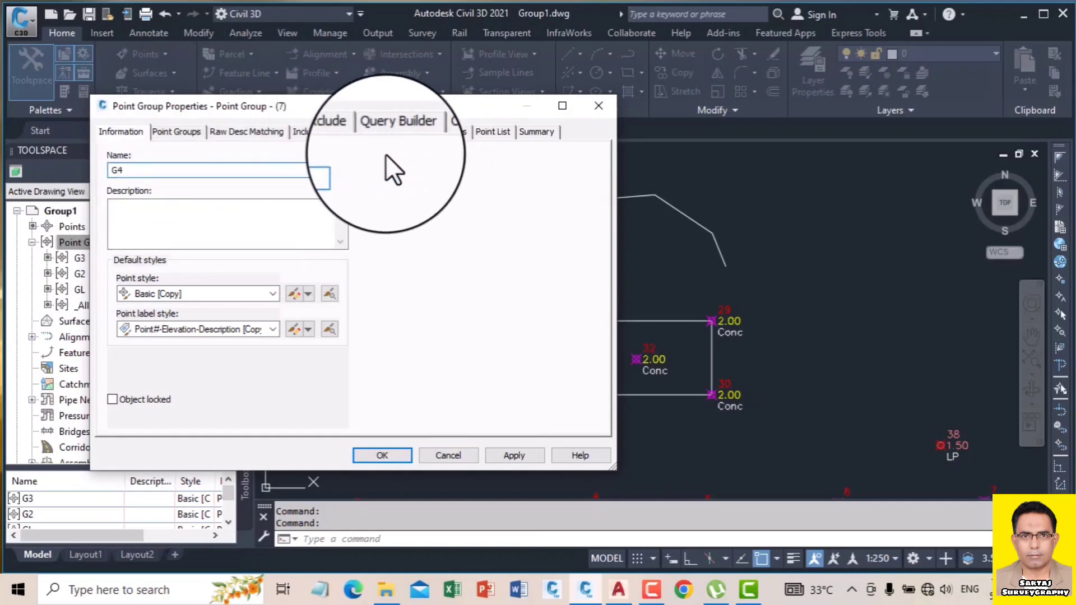
{"action": "left_click", "coordinate": [307, 132]}
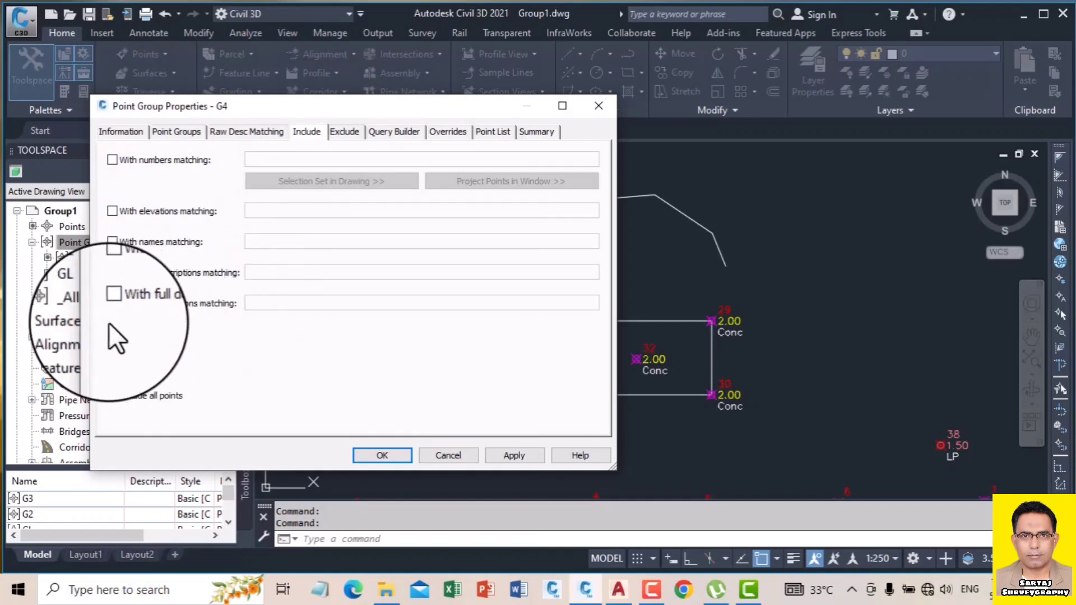
{"action": "left_click", "coordinate": [113, 303]}
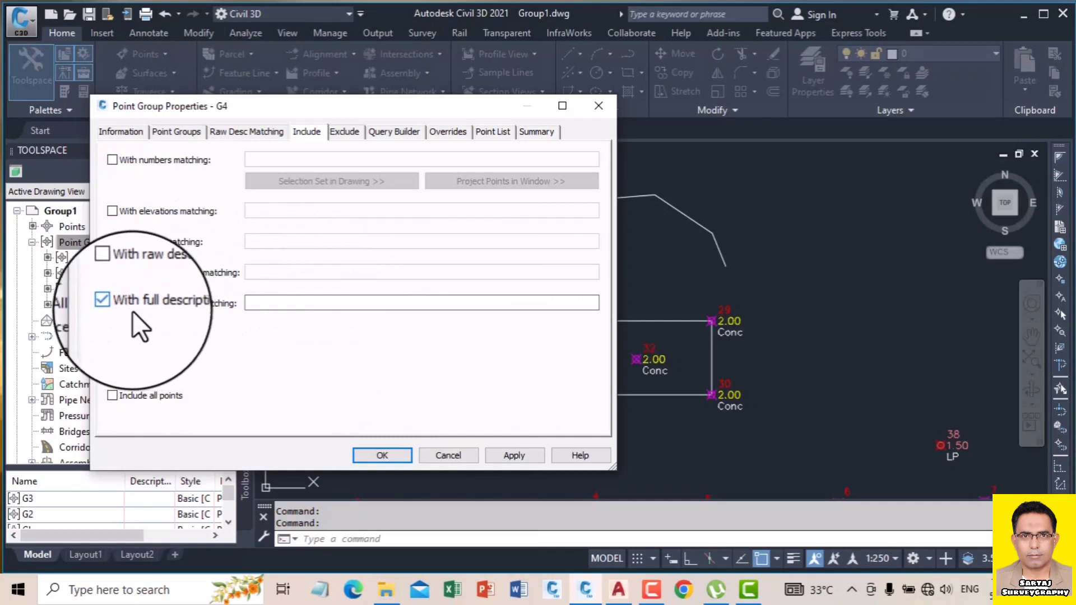
{"action": "left_click", "coordinate": [112, 303]}
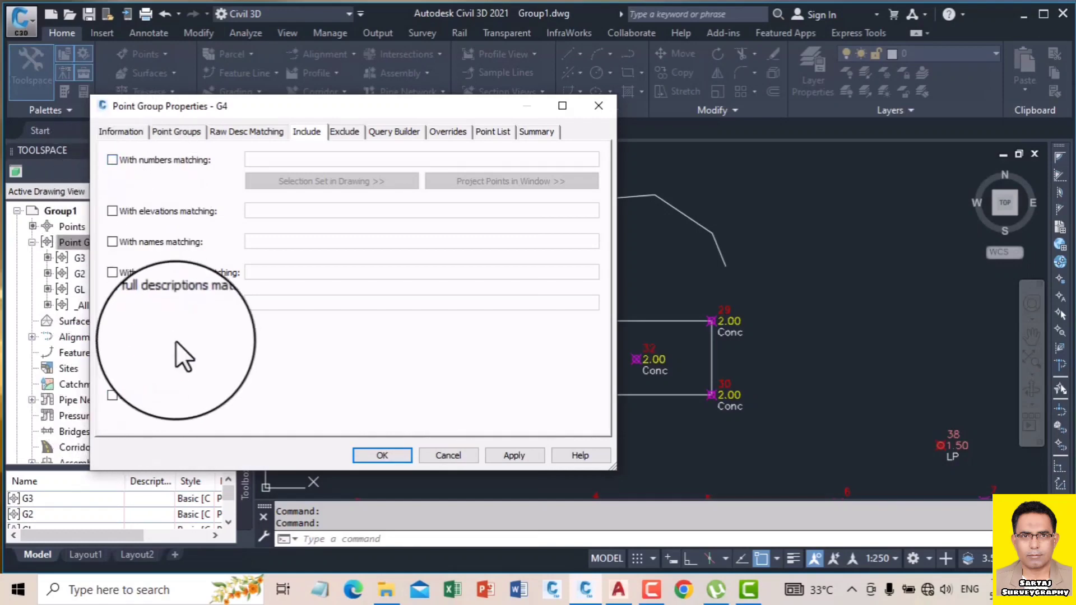
{"action": "left_click", "coordinate": [111, 395]}
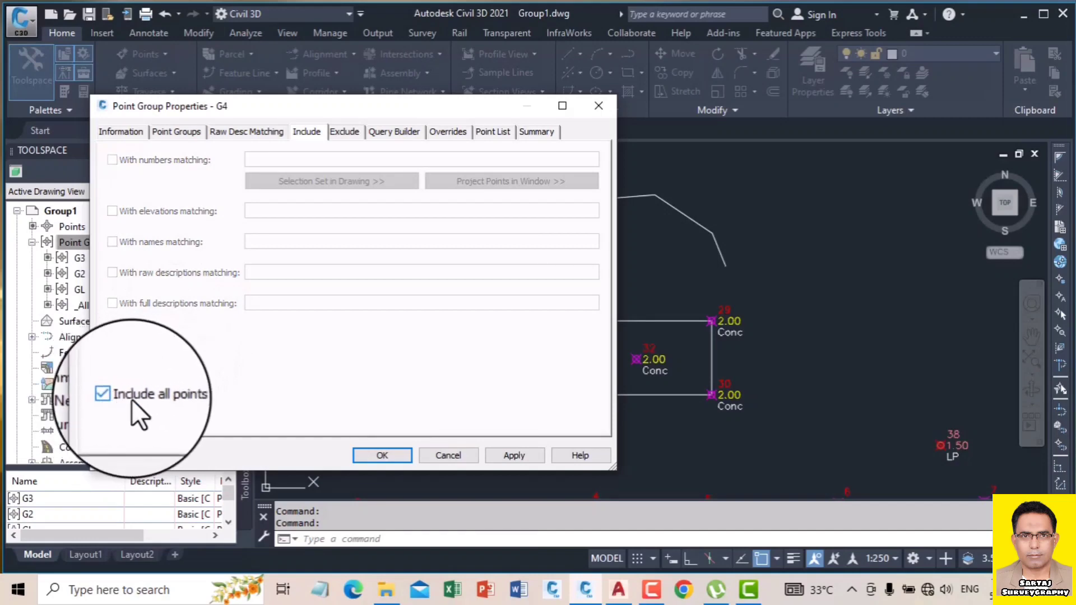
- Review the point list of group G4 through its last points, then apply the settings and create the group
{"action": "left_click", "coordinate": [493, 131]}
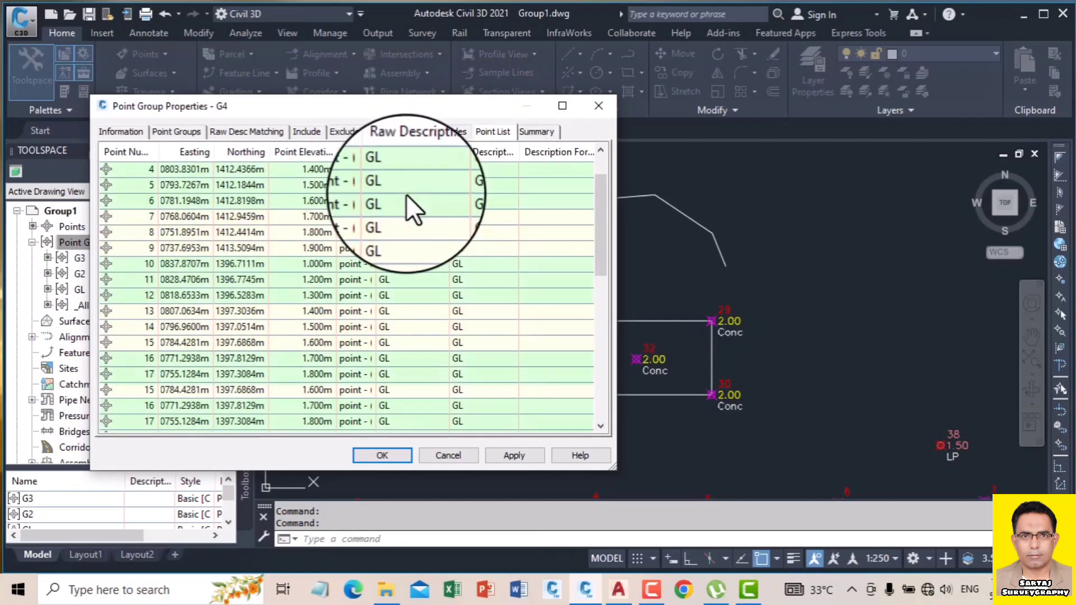
{"action": "scroll", "coordinate": [406, 194], "scroll_direction": "up", "scroll_amount": 4}
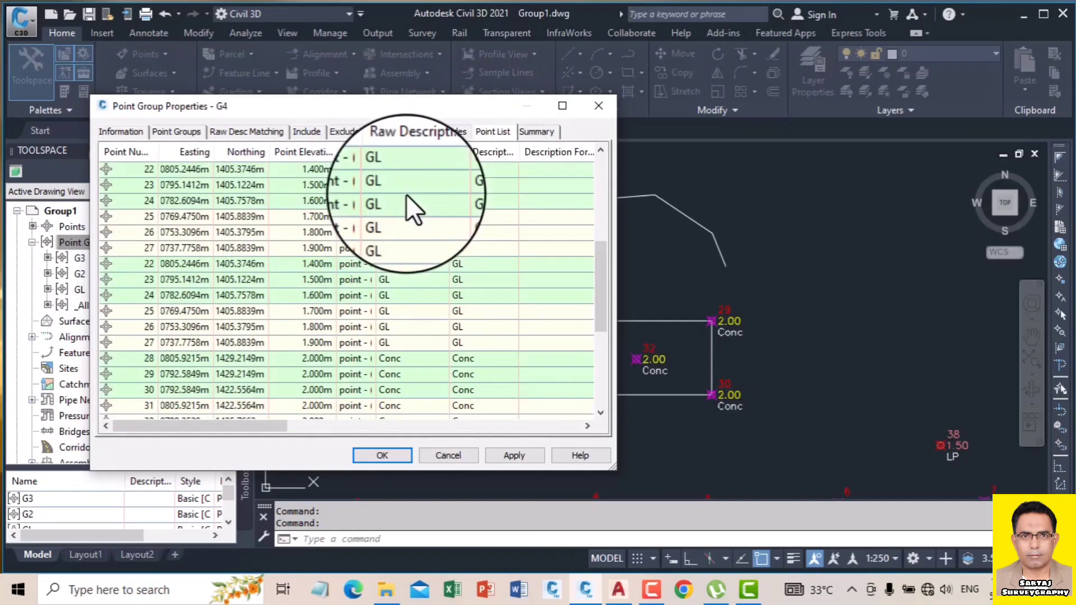
{"action": "left_click_drag", "start_coordinate": [604, 226], "coordinate": [601, 387]}
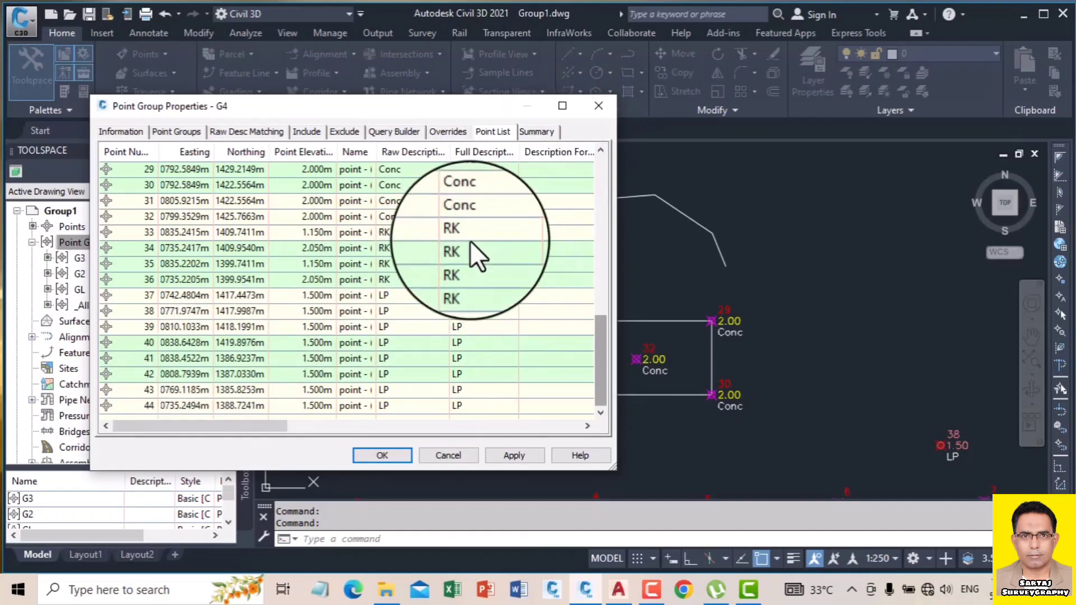
{"action": "left_click", "coordinate": [508, 454]}
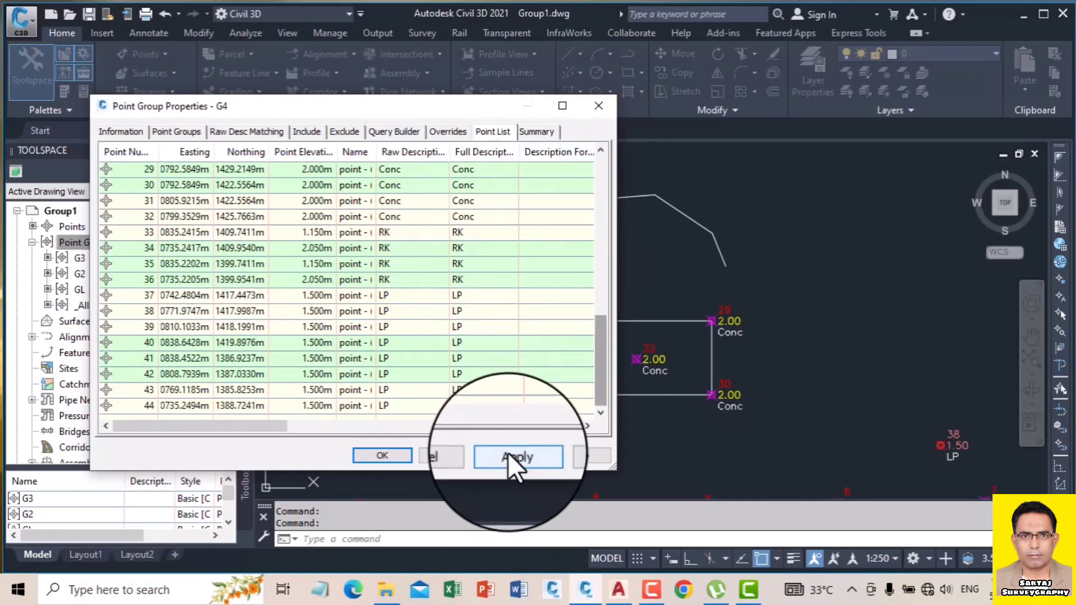
{"action": "left_click", "coordinate": [383, 455]}
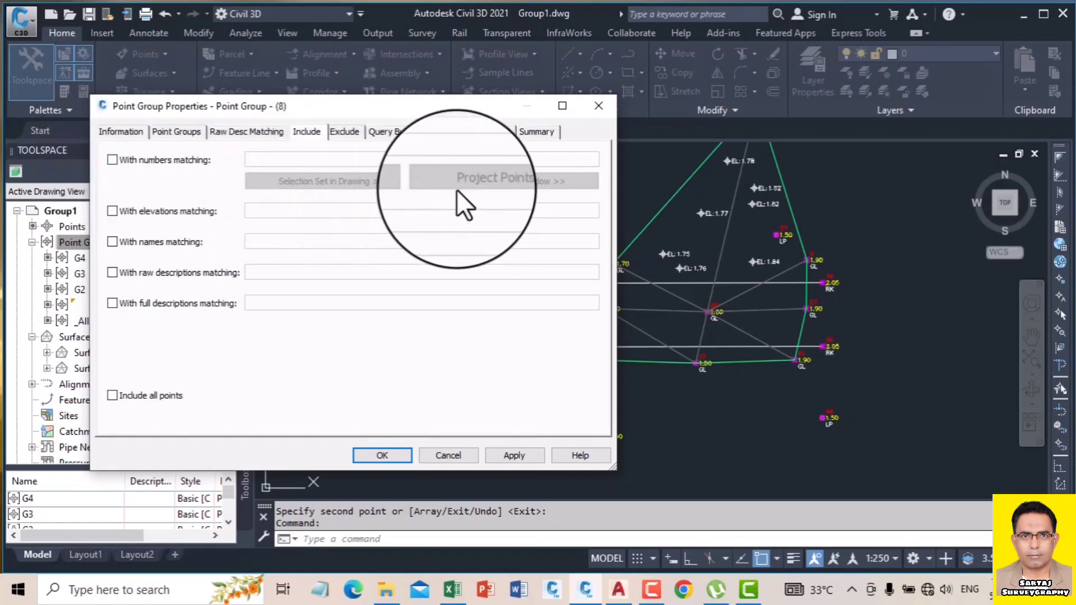
- Include points by number matching from a window selection around the Conc rectangle and nearby LP points, and check the resulting point list
{"action": "left_click", "coordinate": [113, 160]}
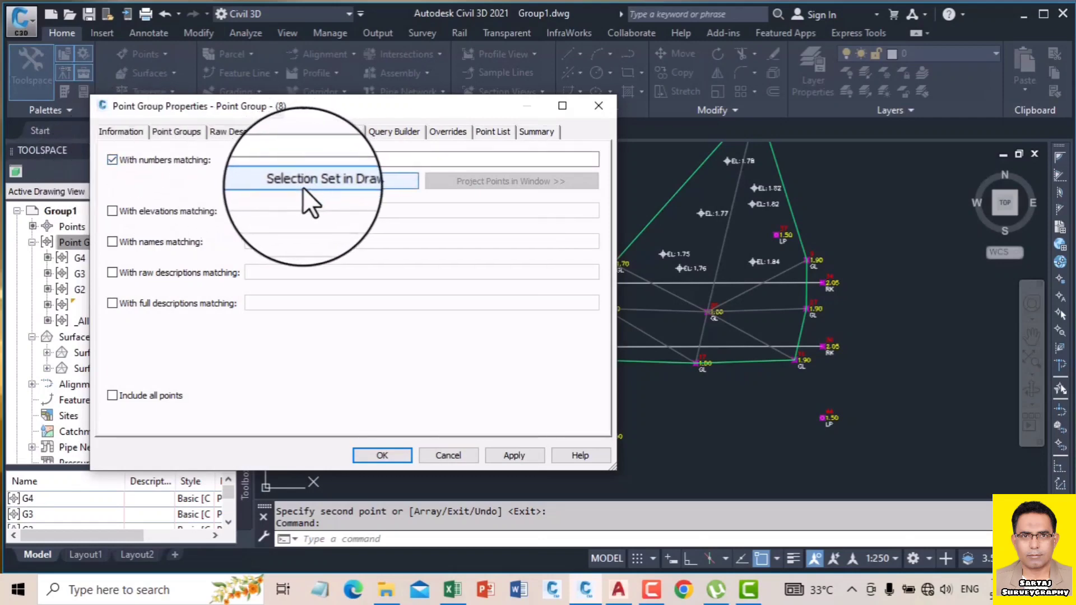
{"action": "left_click", "coordinate": [347, 181]}
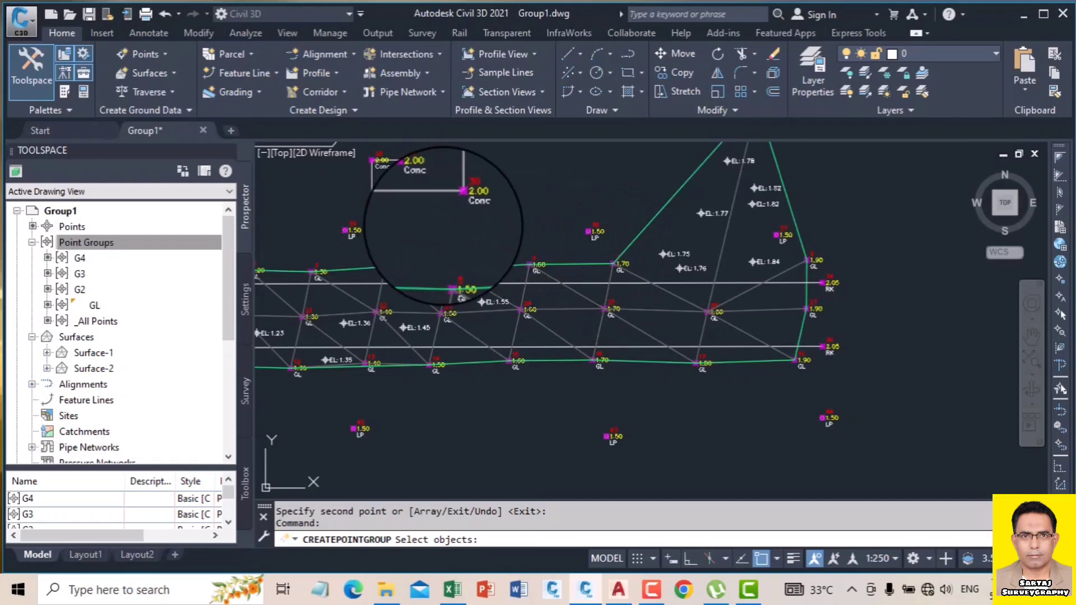
{"action": "middle_click_drag", "start_coordinate": [443, 225], "coordinate": [526, 373]}
{"action": "scroll", "coordinate": [353, 266], "scroll_direction": "down", "scroll_amount": 2}
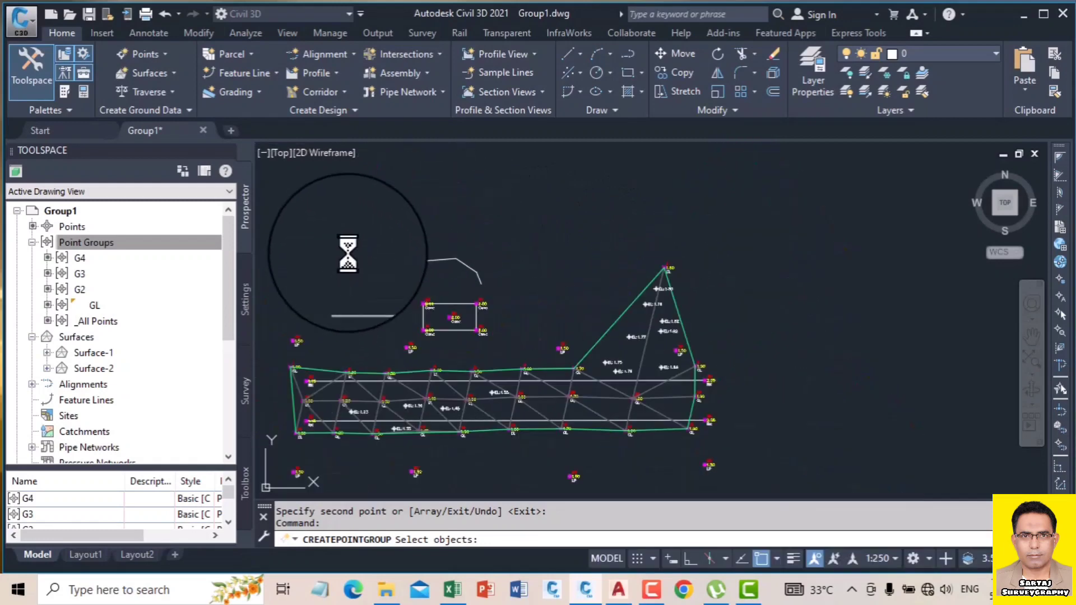
{"action": "left_click", "coordinate": [357, 264]}
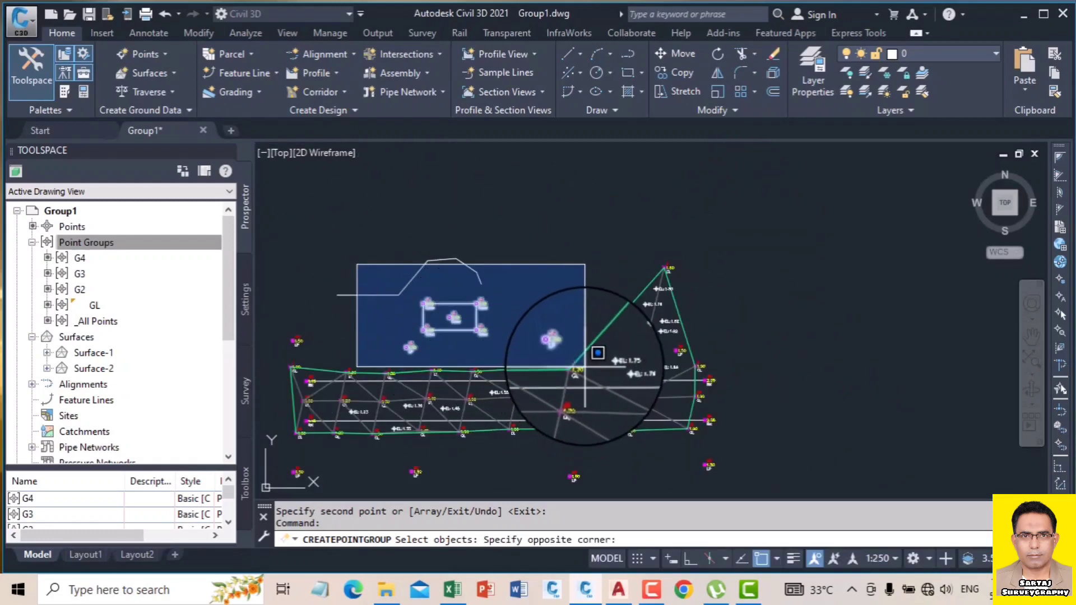
{"action": "scroll", "coordinate": [598, 352], "scroll_direction": "up", "scroll_amount": 2}
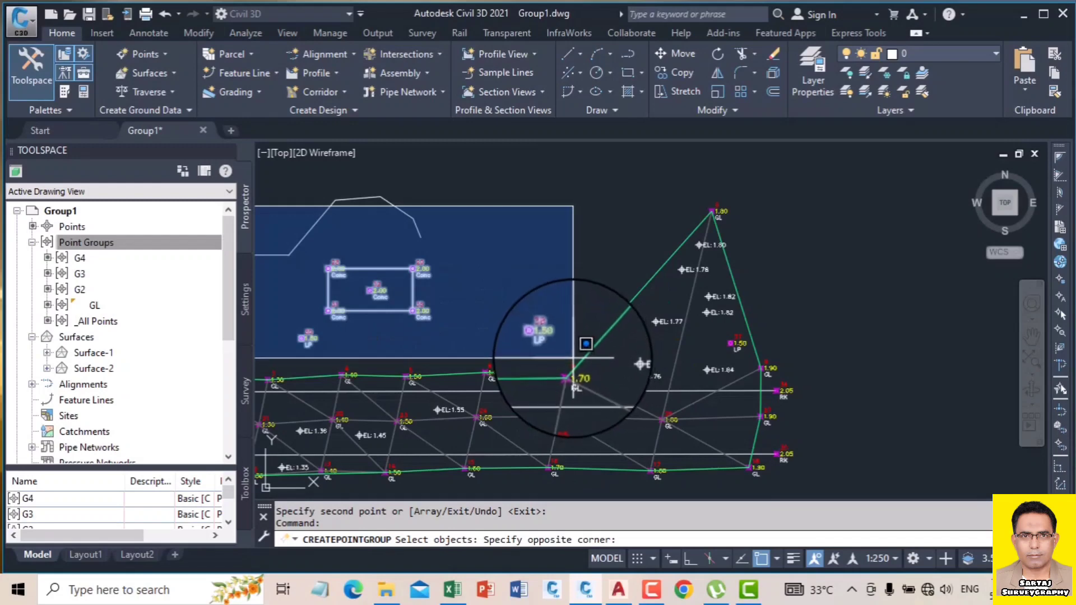
{"action": "left_click", "coordinate": [585, 344]}
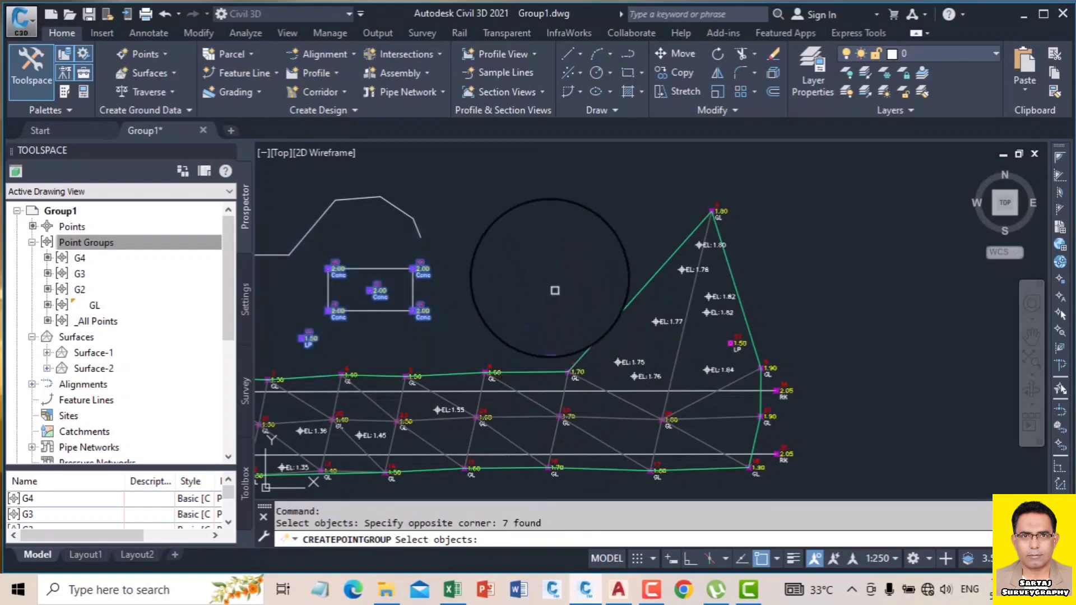
{"action": "key", "text": "Return"}
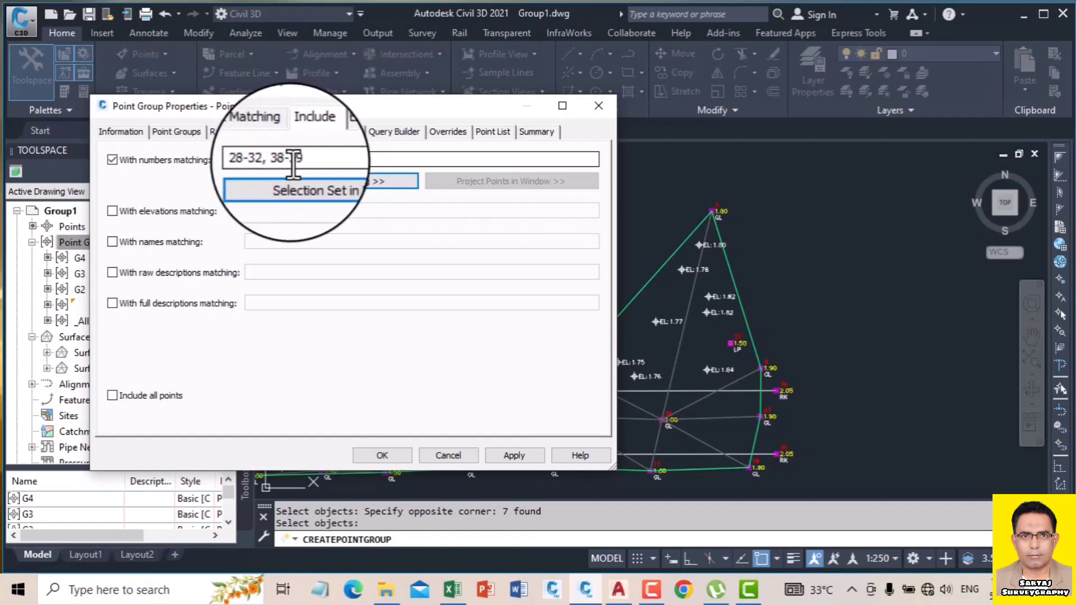
{"action": "left_click", "coordinate": [488, 132]}
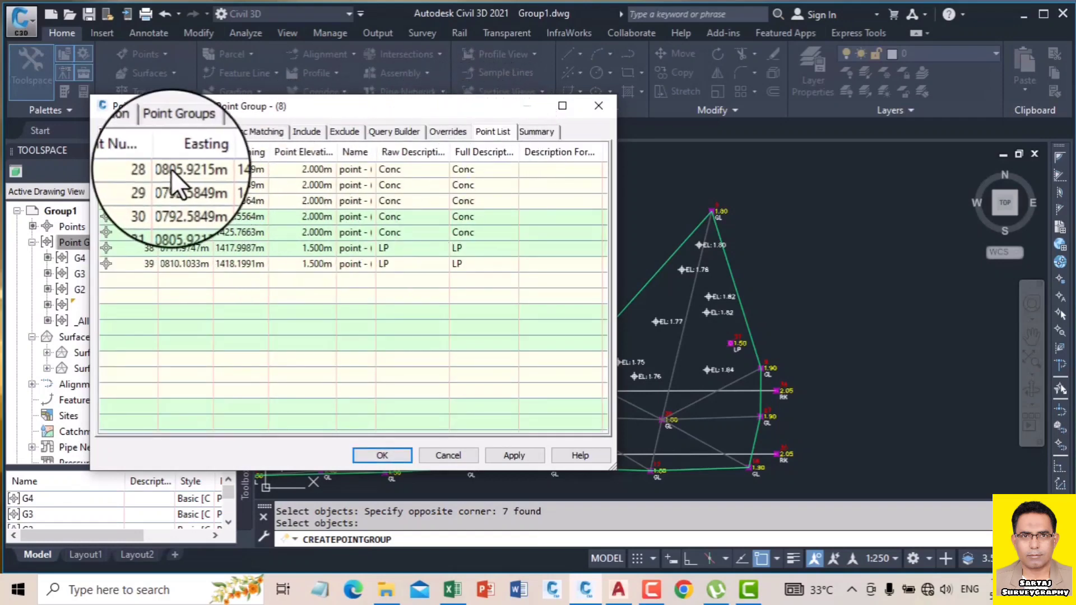
{"action": "left_click", "coordinate": [307, 132]}
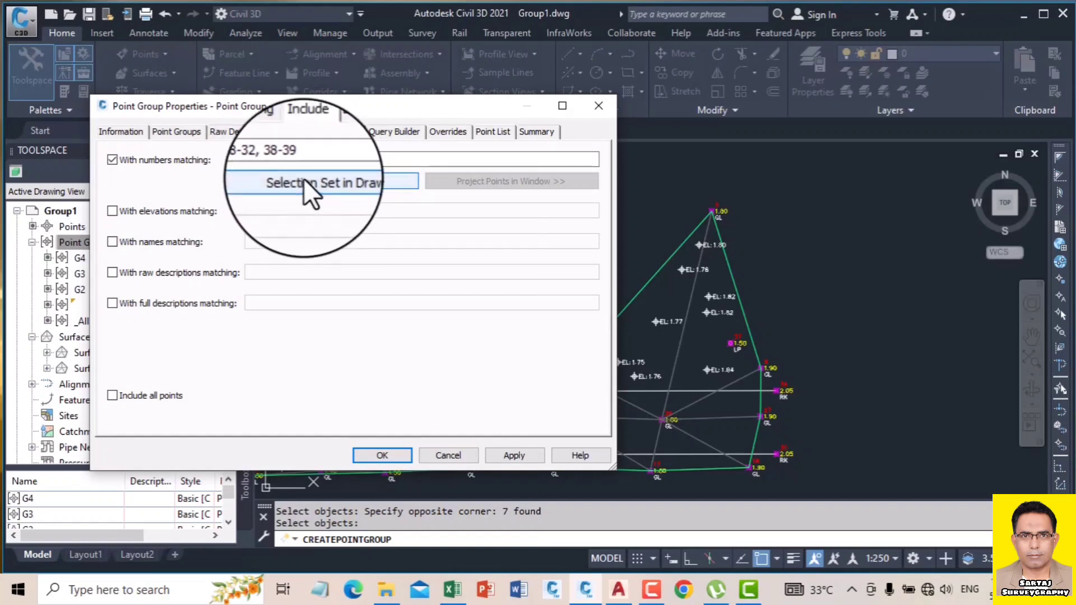
- Name the new point group G5
{"action": "left_click", "coordinate": [121, 131]}
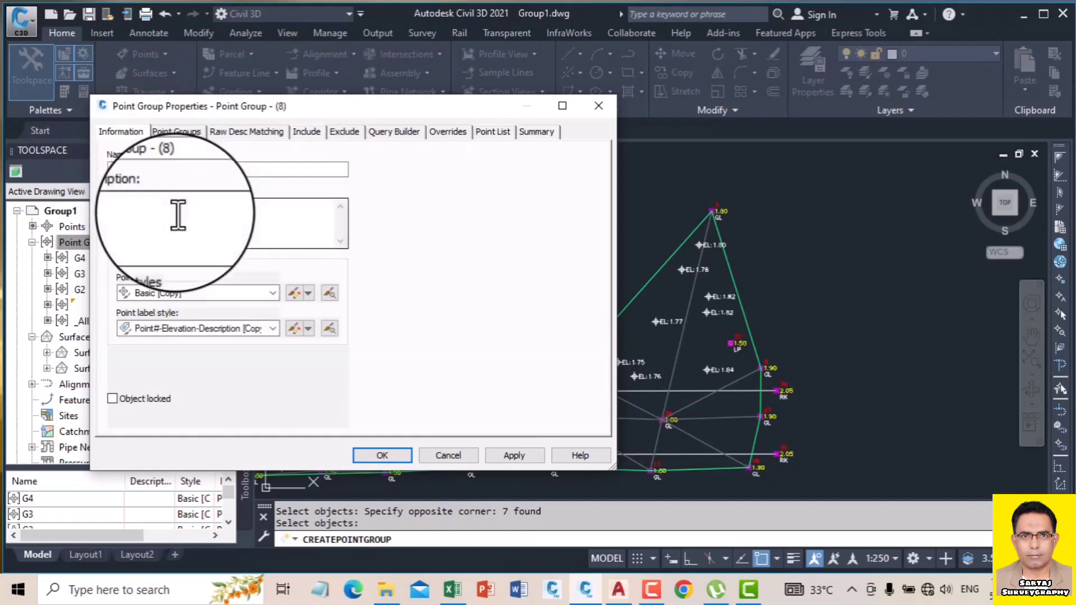
{"action": "left_click_drag", "start_coordinate": [185, 168], "coordinate": [86, 166]}
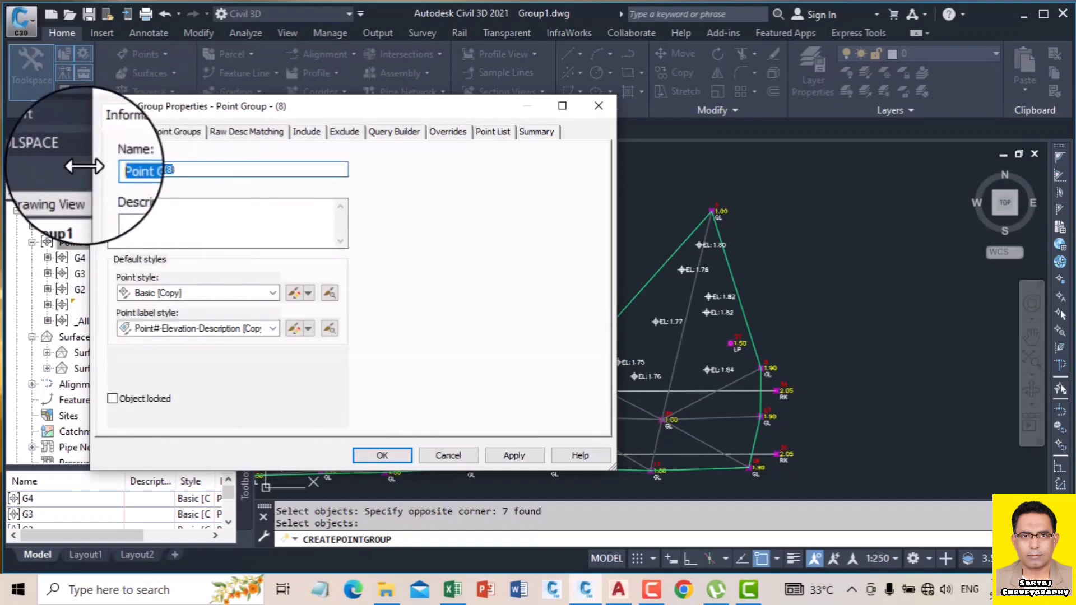
{"action": "type", "text": "G5"}
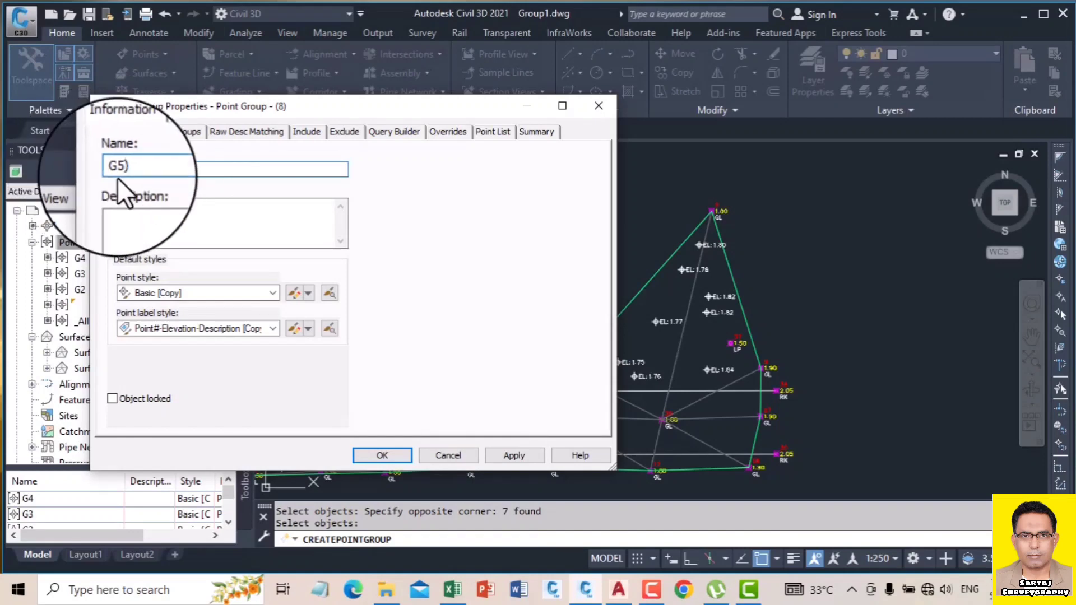
- Replace the included point numbers with a window selection covering the eastern part of the survey, including the triangular surface area
{"action": "left_click", "coordinate": [306, 131]}
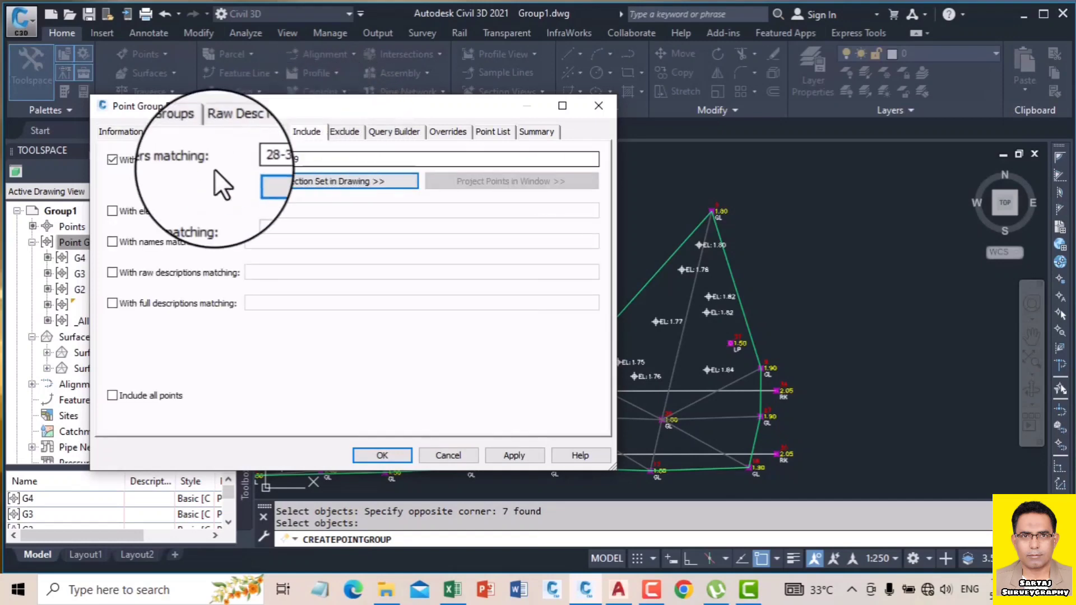
{"action": "left_click", "coordinate": [291, 179]}
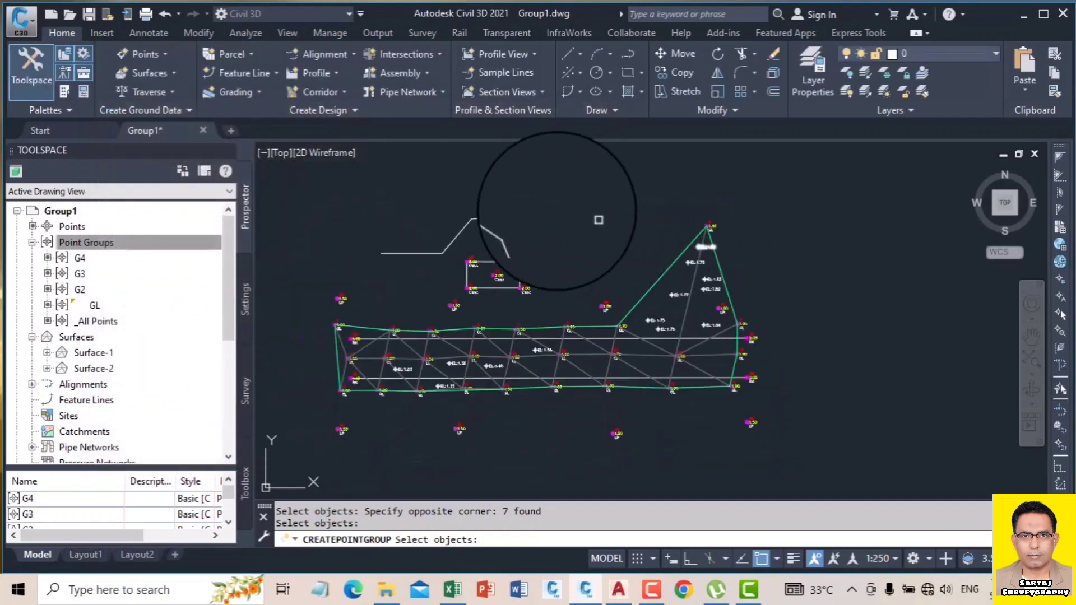
{"action": "left_click", "coordinate": [478, 174]}
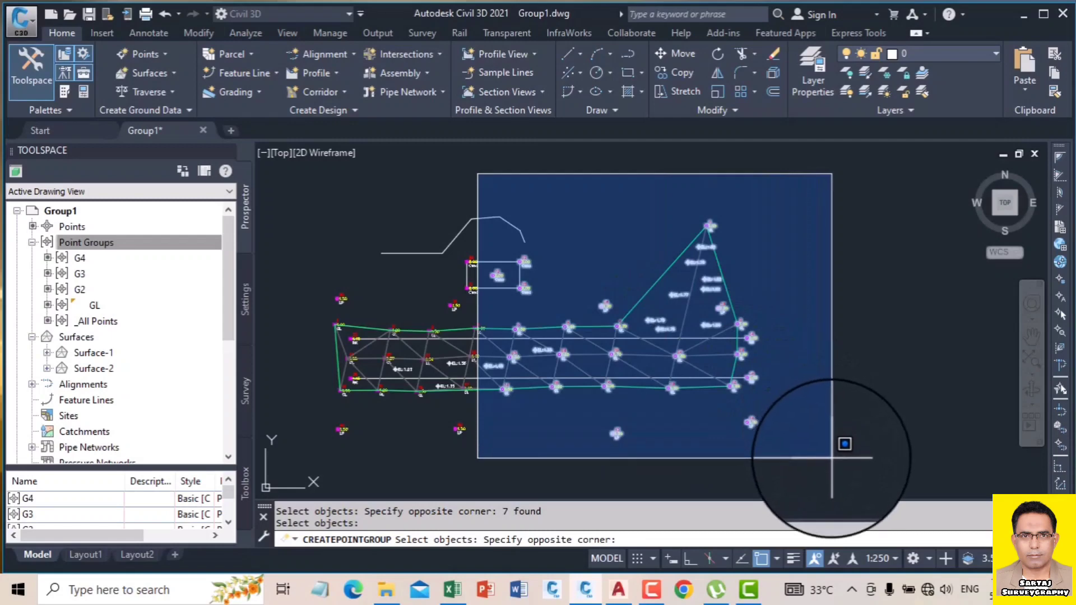
{"action": "left_click", "coordinate": [844, 444]}
{"action": "key", "text": "Return"}
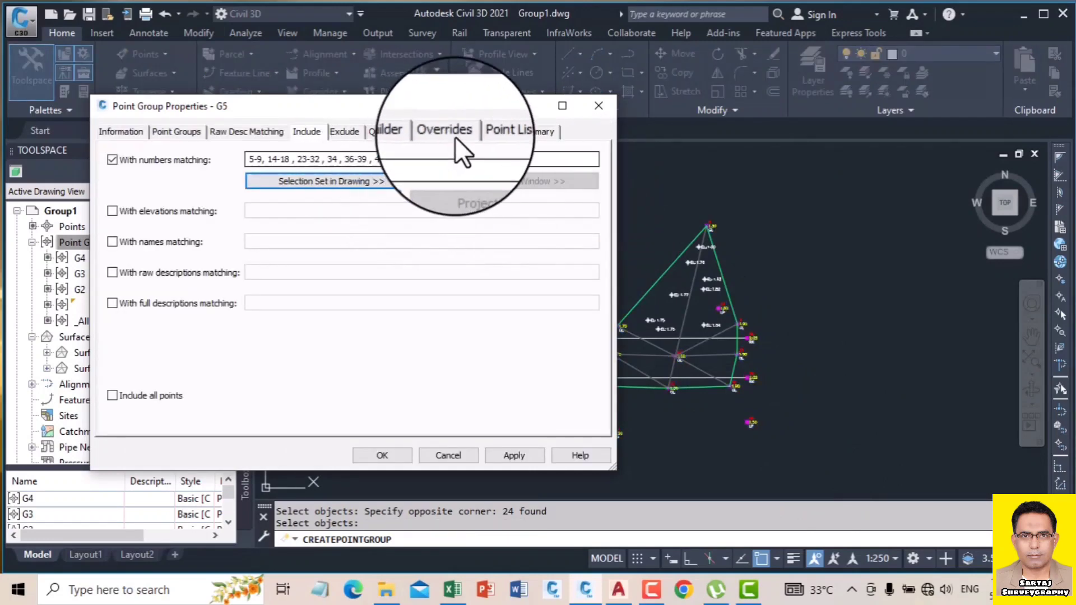
- Check the point list of group G5, then apply the settings and create the group
{"action": "left_click", "coordinate": [493, 132]}
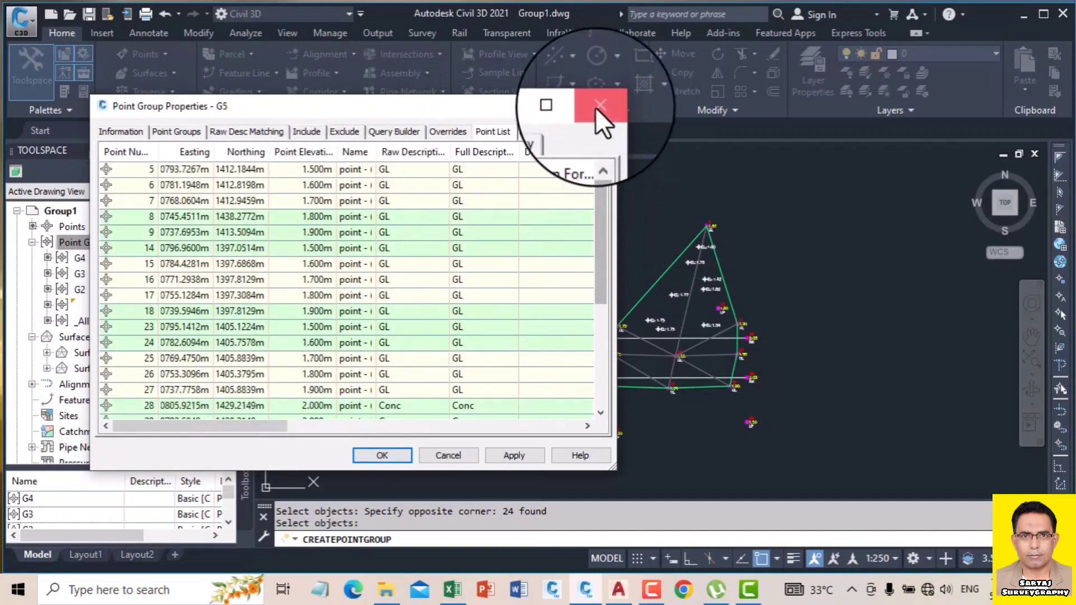
{"action": "left_click", "coordinate": [512, 455]}
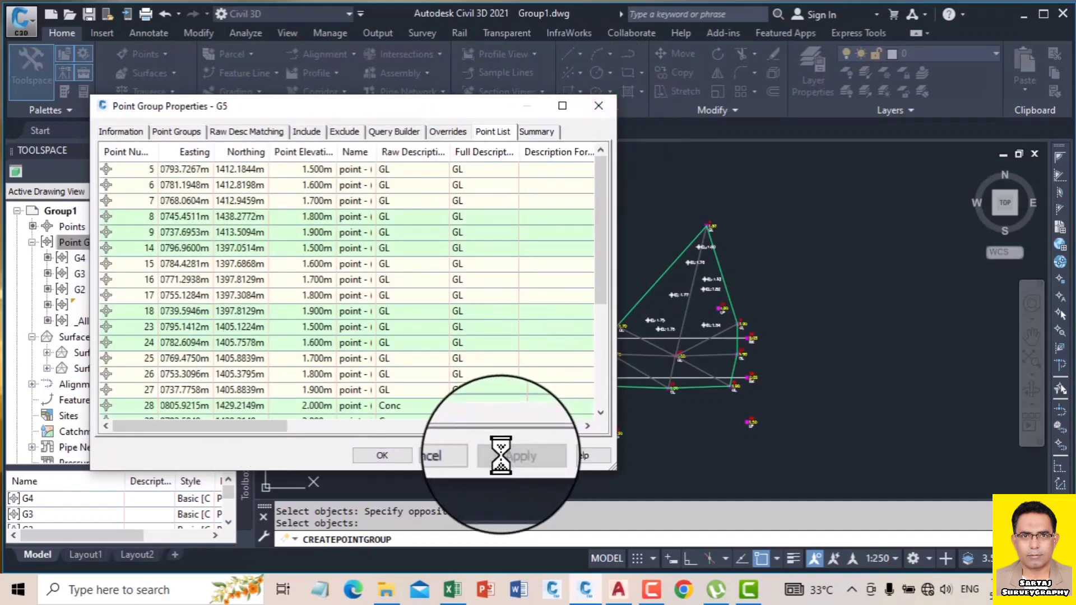
{"action": "left_click", "coordinate": [382, 454]}
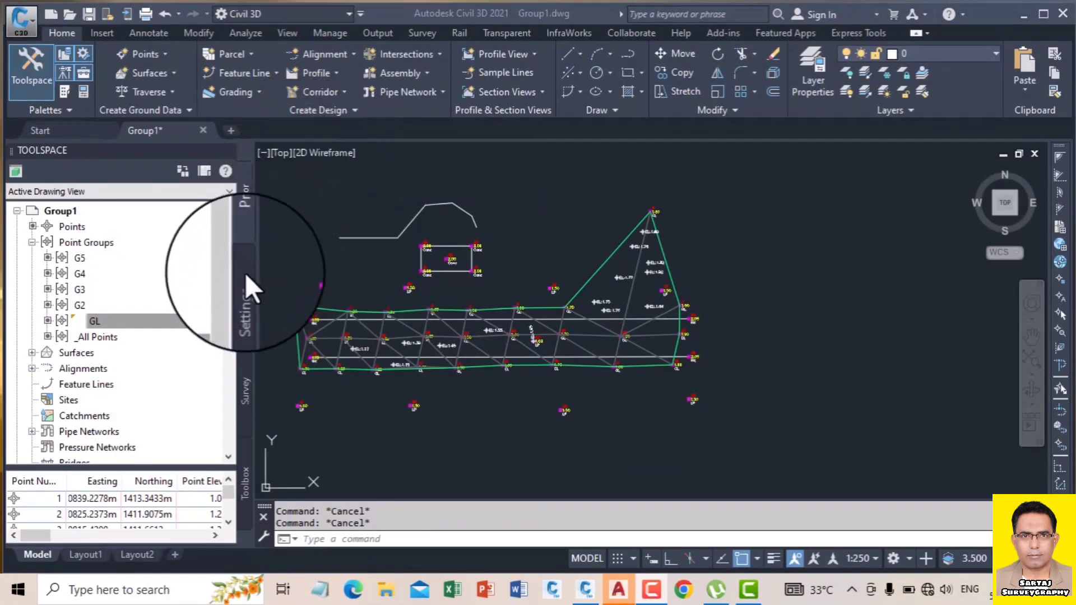
{"action": "right_click", "coordinate": [197, 321]}
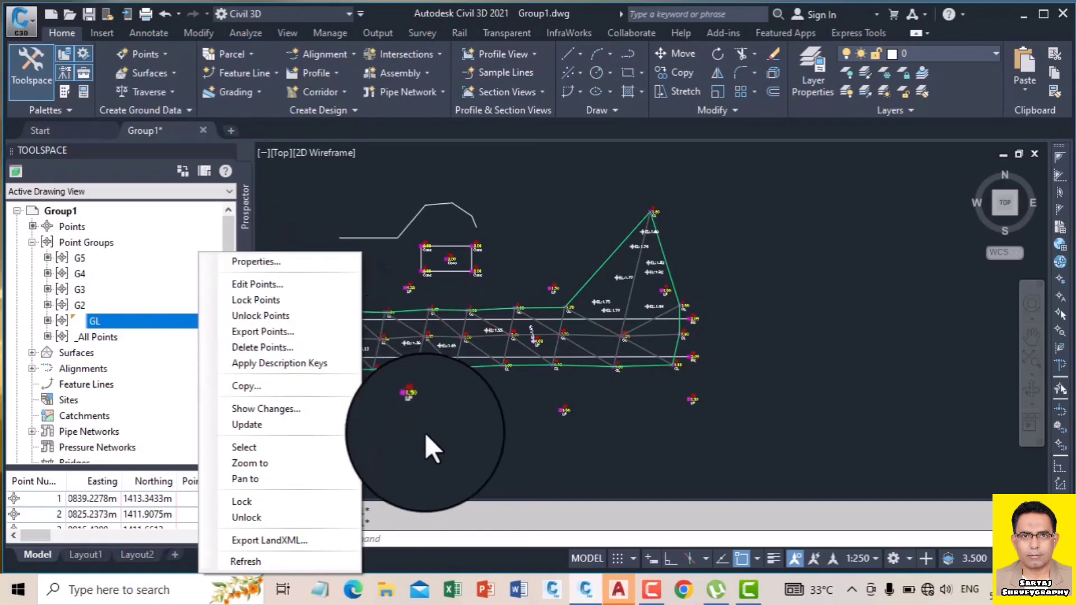
{"action": "left_click", "coordinate": [455, 417]}
{"action": "left_click", "coordinate": [430, 414]}
- Open the point group properties of the existing GL group
{"action": "scroll", "coordinate": [353, 313], "scroll_direction": "up", "scroll_amount": 2}
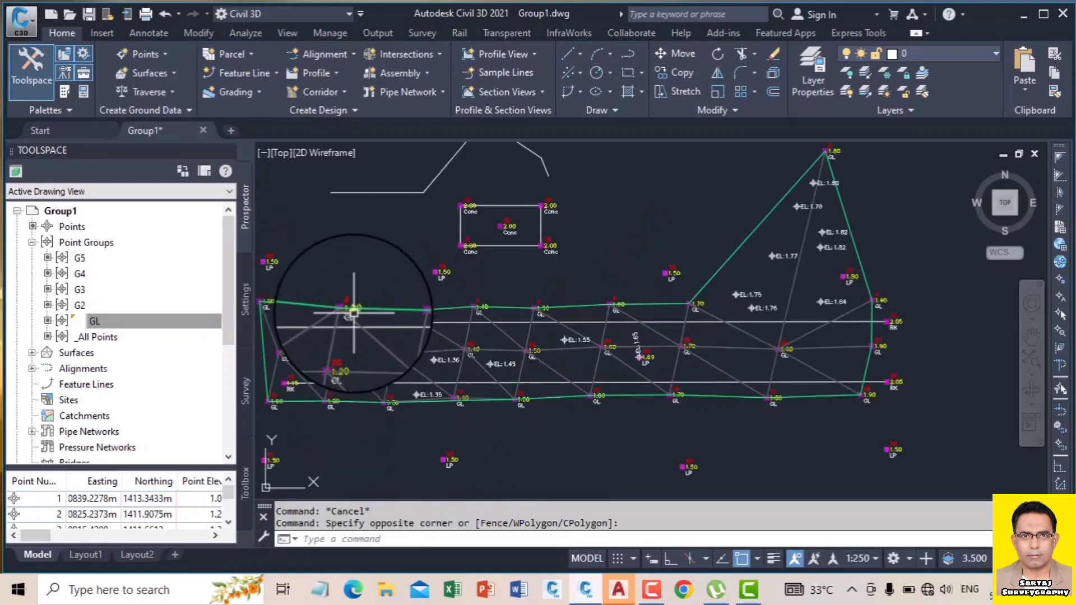
{"action": "scroll", "coordinate": [354, 313], "scroll_direction": "up", "scroll_amount": 3}
{"action": "middle_click_drag", "start_coordinate": [404, 372], "coordinate": [572, 389]}
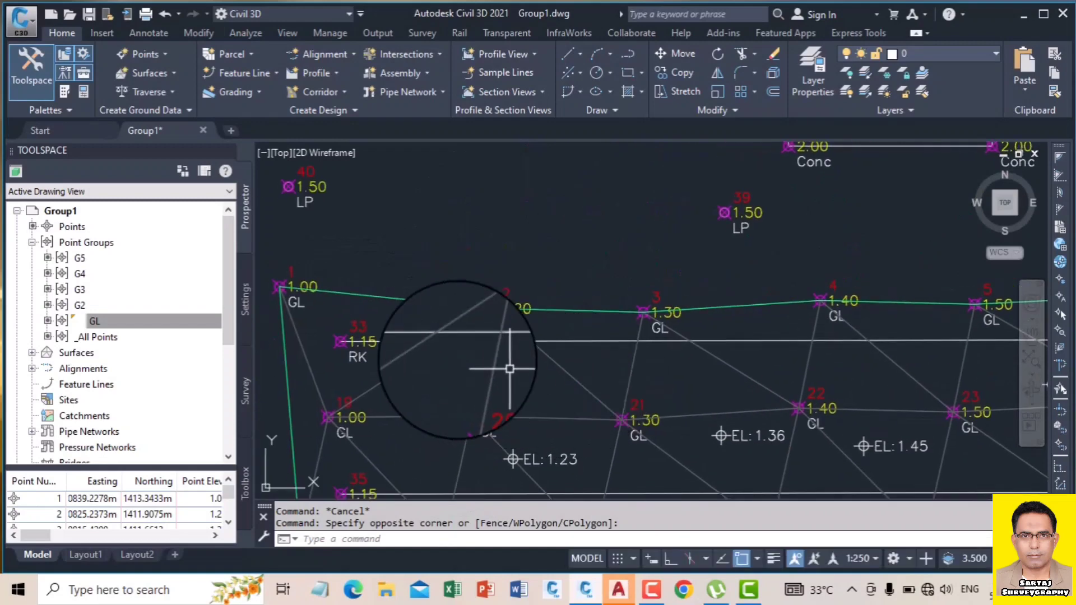
{"action": "scroll", "coordinate": [381, 352], "scroll_direction": "up", "scroll_amount": 4}
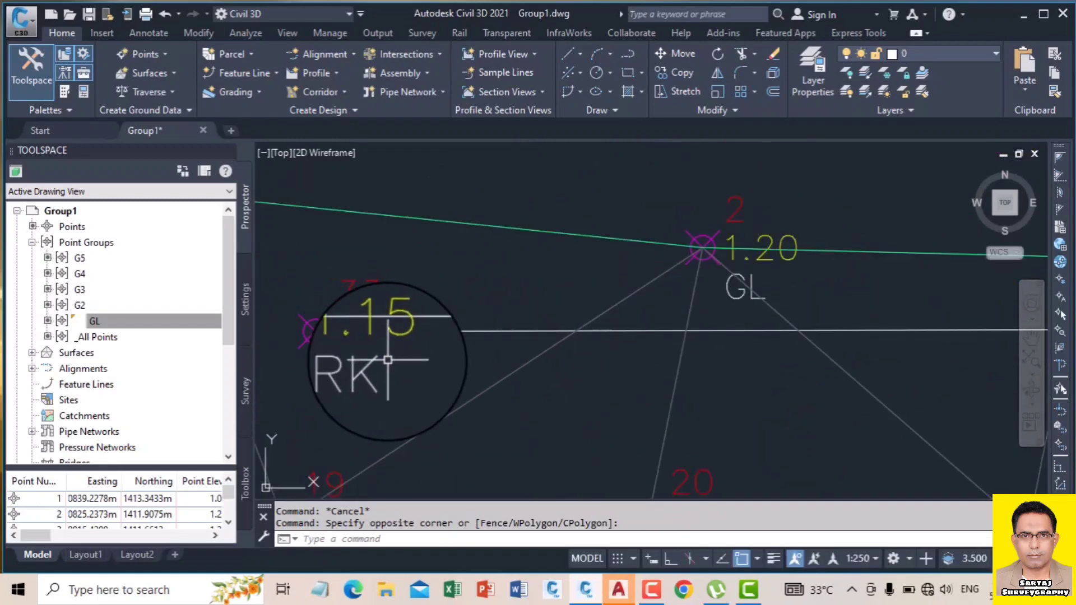
{"action": "left_click", "coordinate": [142, 322]}
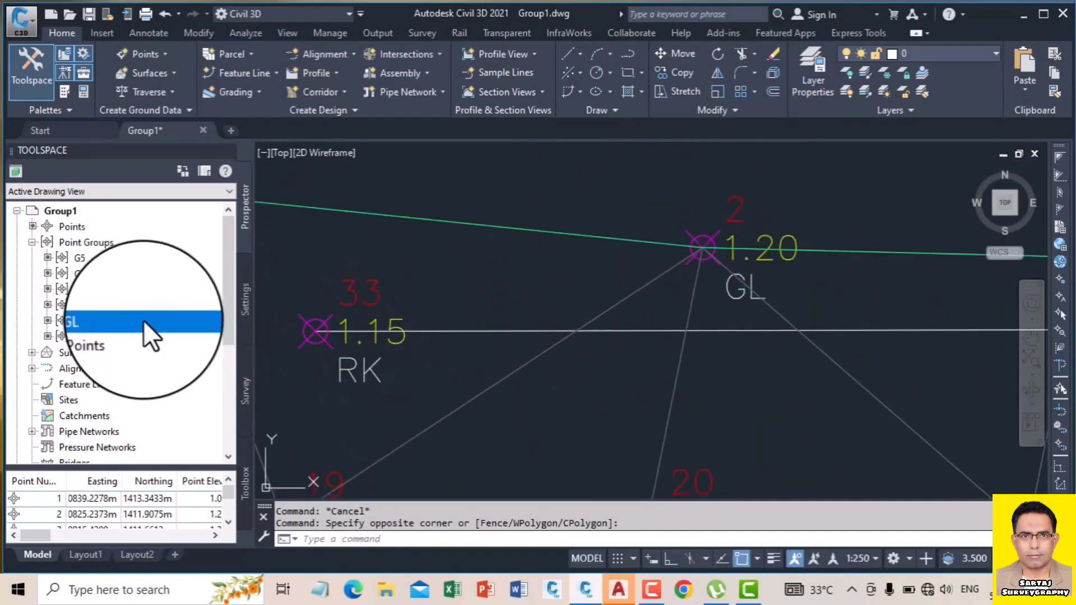
{"action": "right_click", "coordinate": [143, 320]}
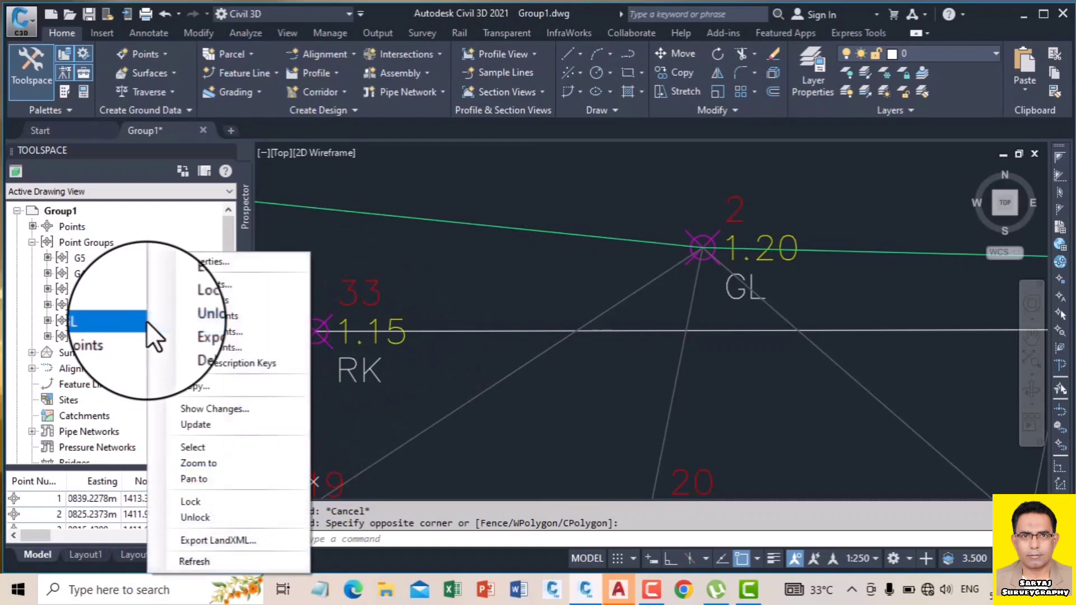
{"action": "left_click", "coordinate": [200, 261]}
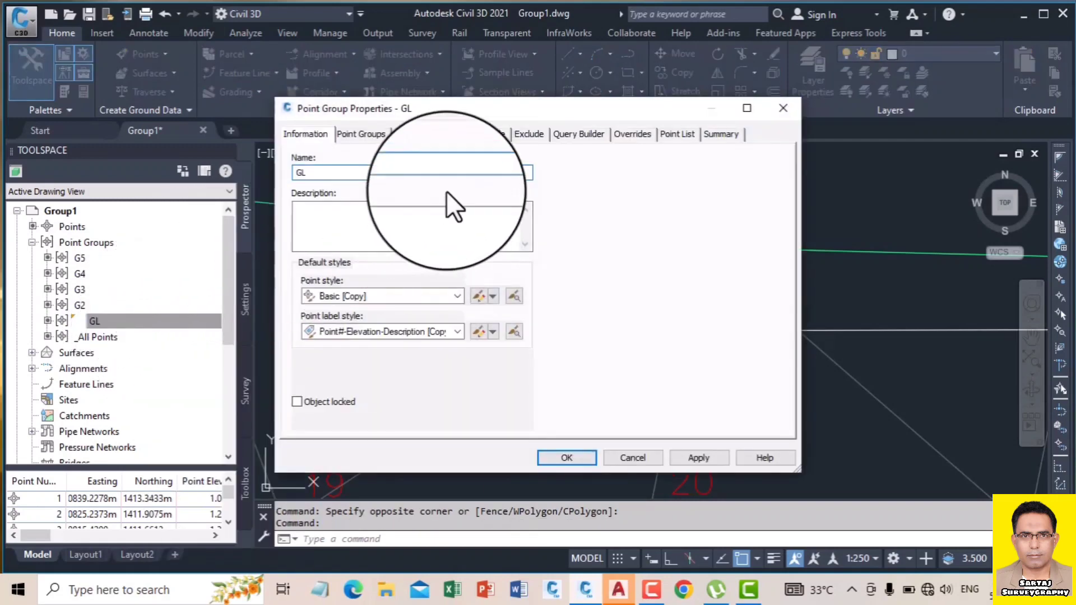
- Add RK to the GL group's raw description matching so it includes GL and RK, and check the point list
{"action": "left_click", "coordinate": [492, 135]}
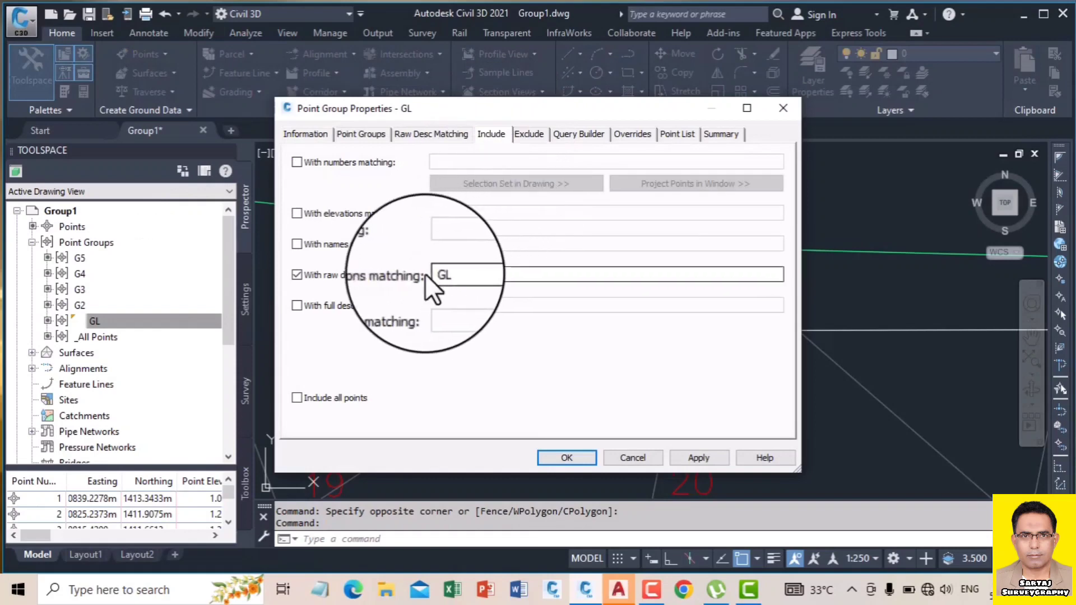
{"action": "left_click", "coordinate": [454, 276]}
{"action": "type", "text": ","}
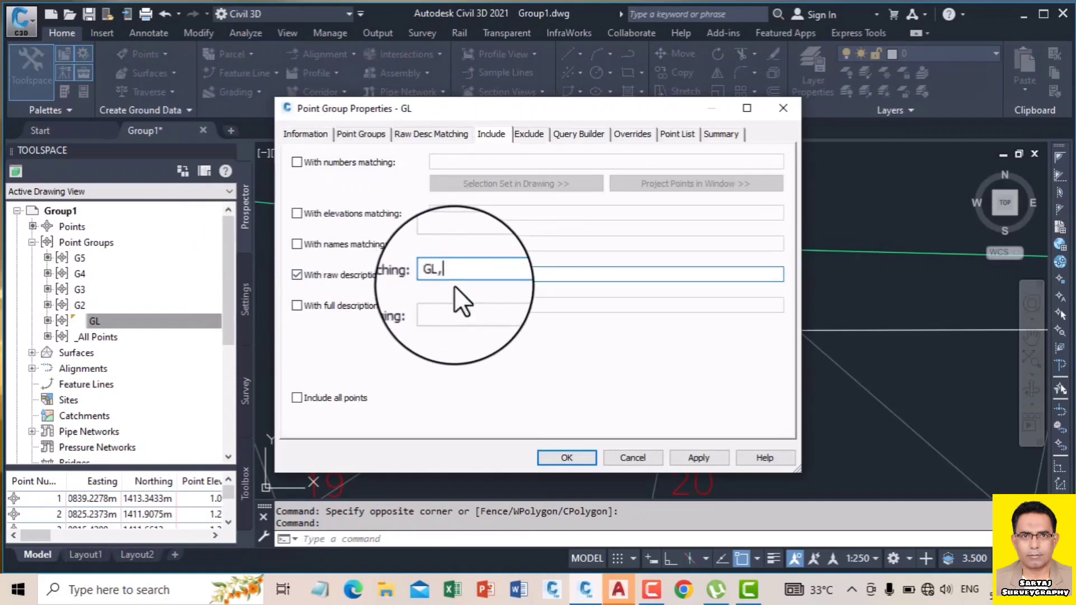
{"action": "type", "text": "RK"}
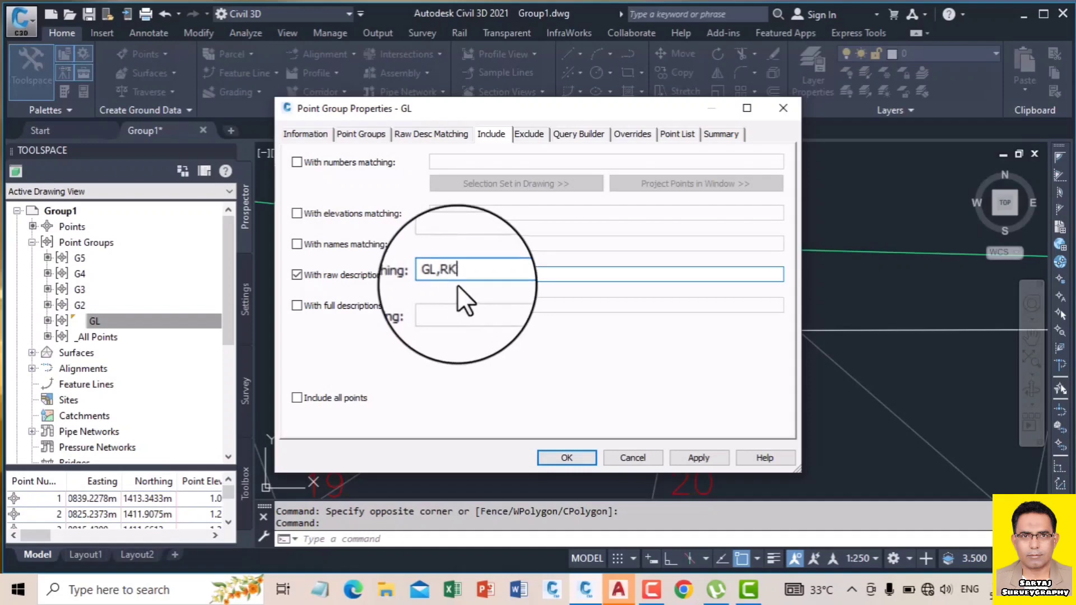
{"action": "left_click", "coordinate": [677, 135]}
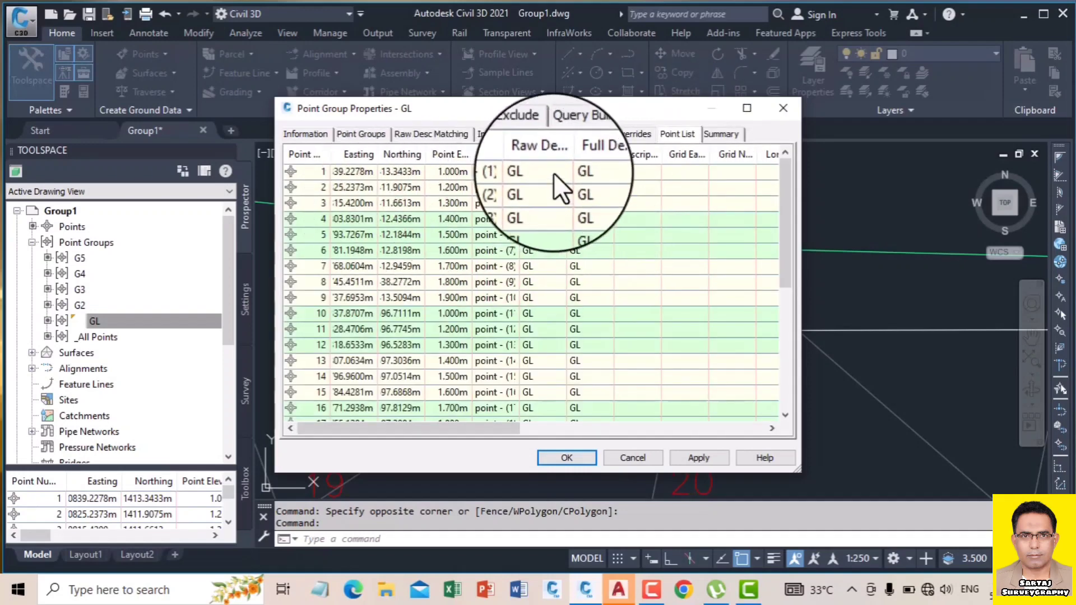
{"action": "scroll", "coordinate": [551, 185], "scroll_direction": "down", "scroll_amount": 5}
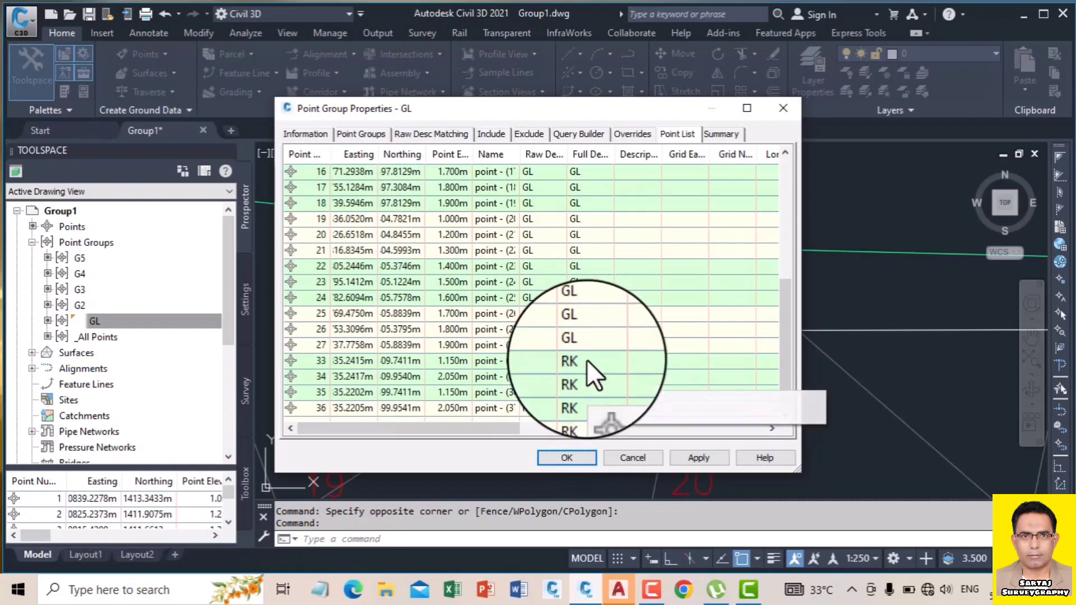
- Also include points matching number 44 and elevation 2 in the GL group, and review the point list
{"action": "left_click", "coordinate": [493, 134]}
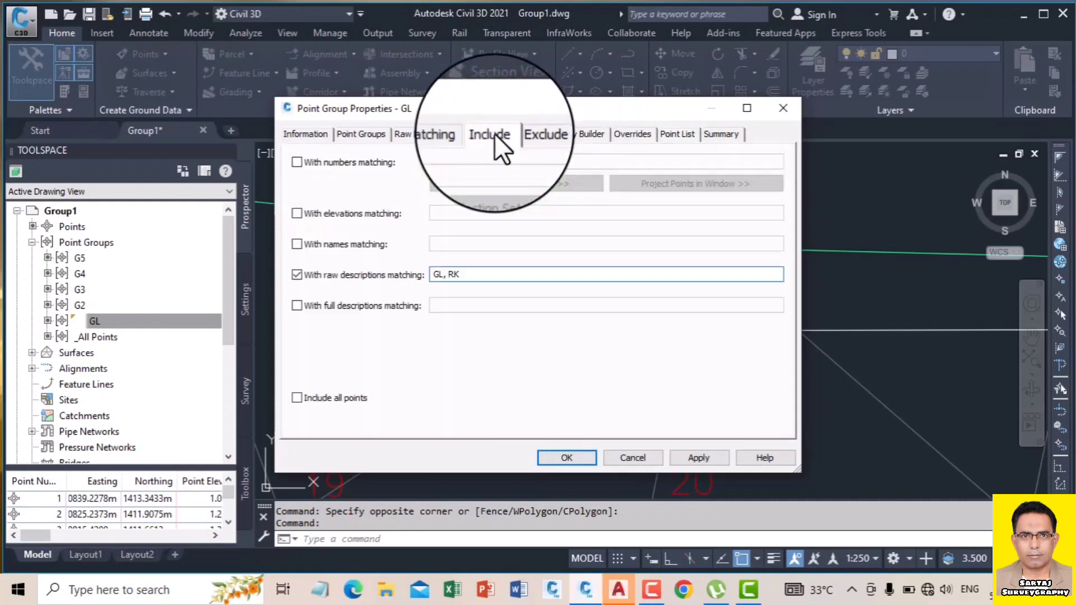
{"action": "left_click", "coordinate": [297, 162]}
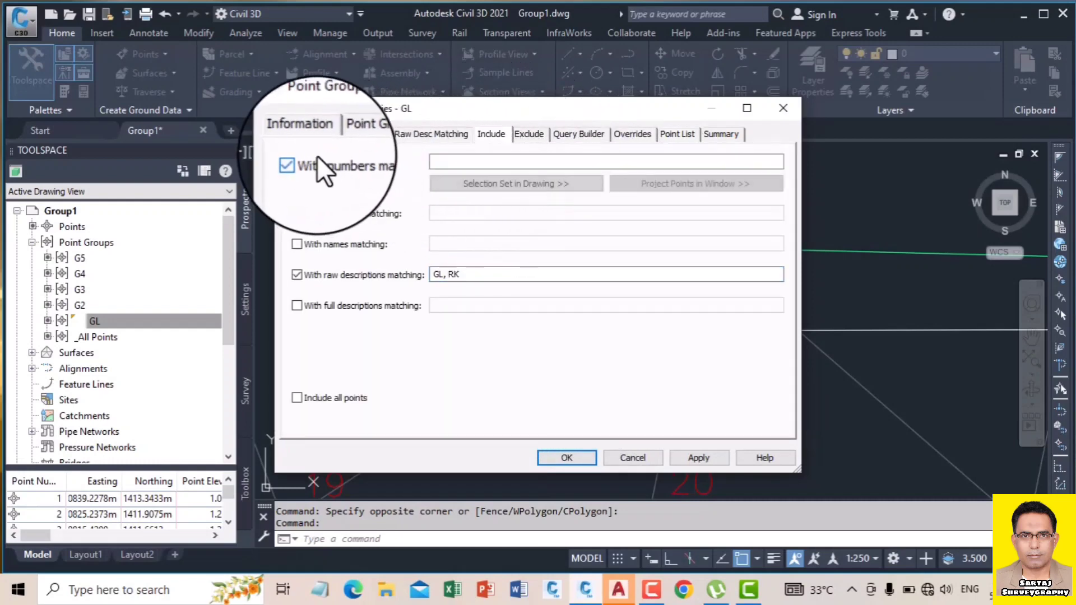
{"action": "left_click", "coordinate": [447, 163]}
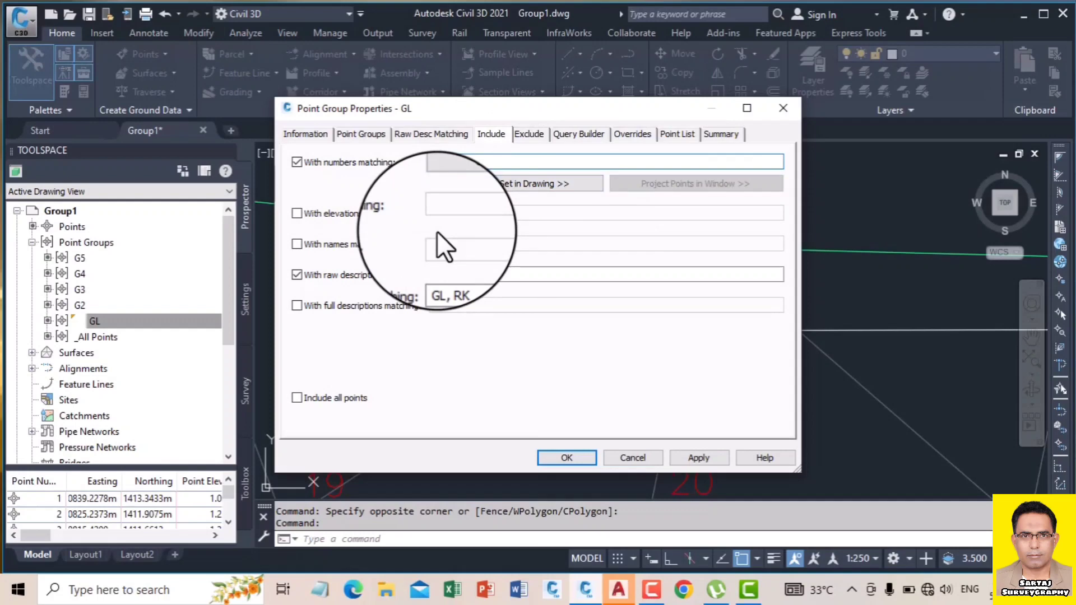
{"action": "left_click", "coordinate": [297, 213]}
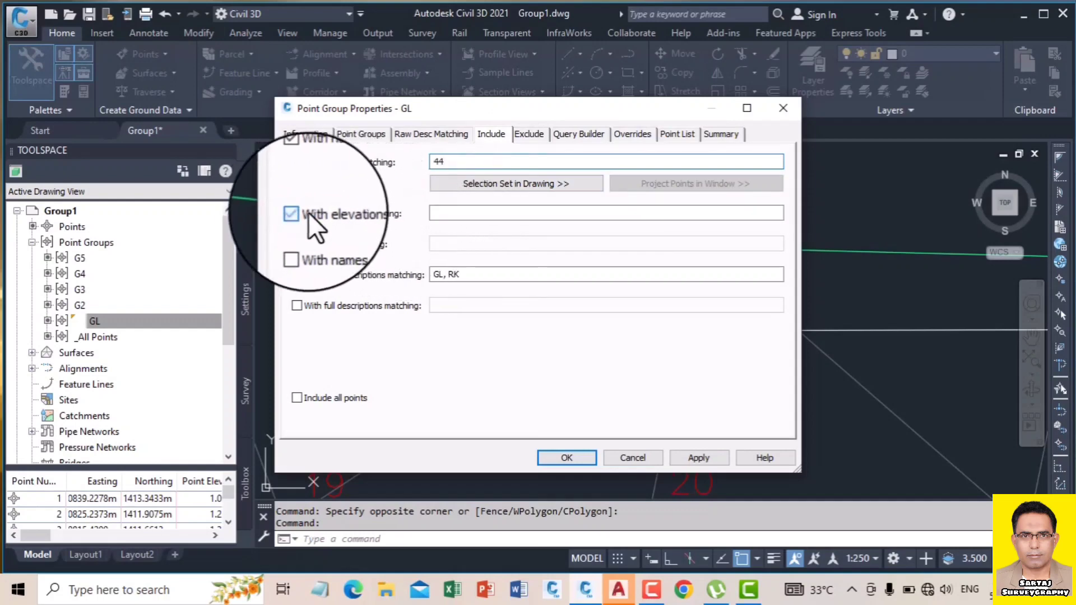
{"action": "left_click", "coordinate": [465, 213]}
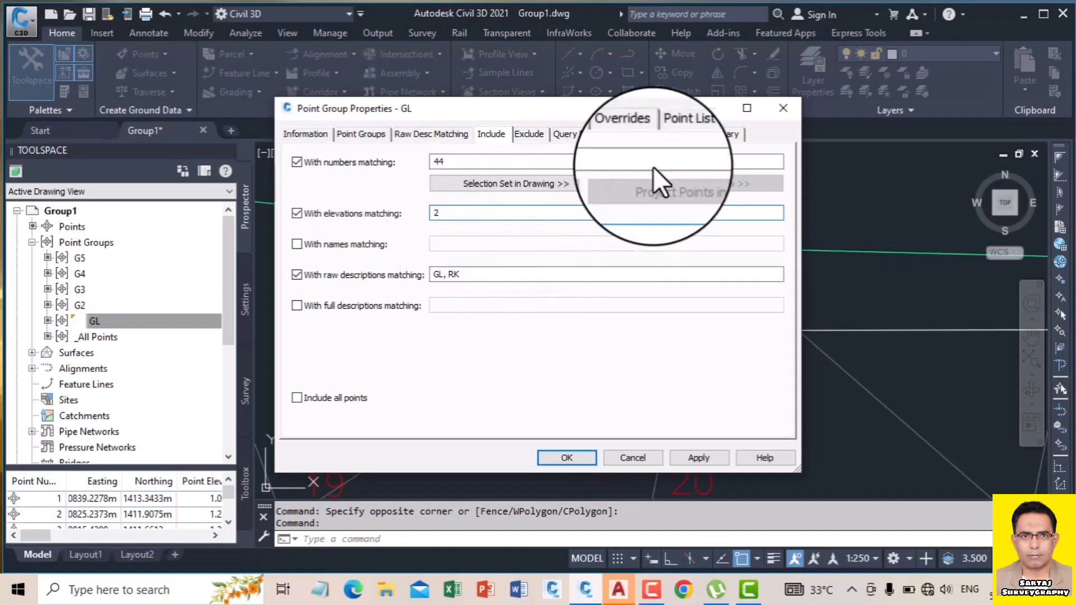
{"action": "left_click", "coordinate": [677, 132]}
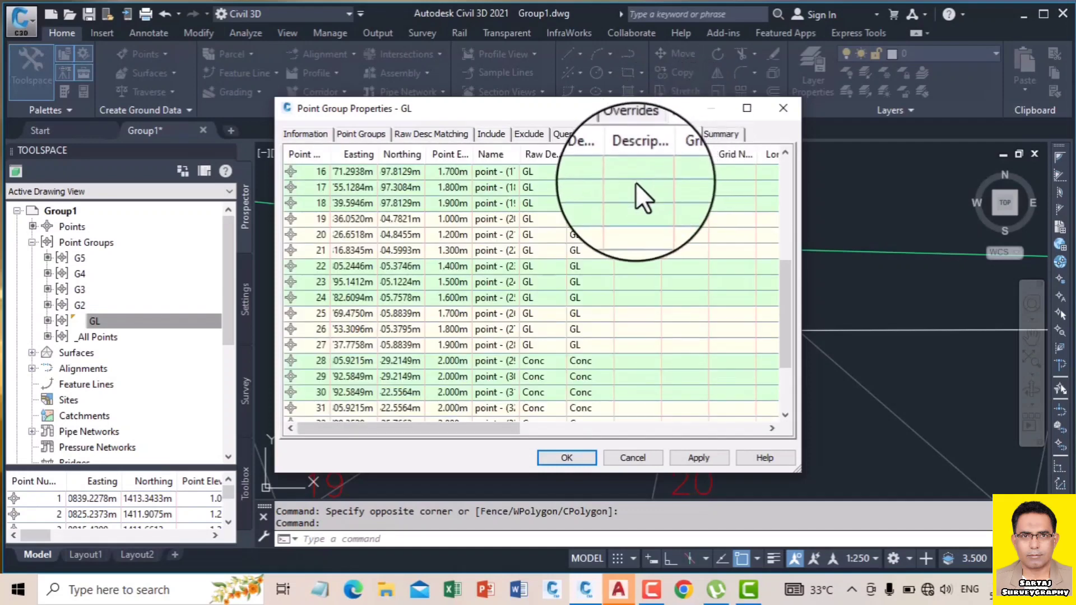
{"action": "scroll", "coordinate": [634, 183], "scroll_direction": "down", "scroll_amount": 1}
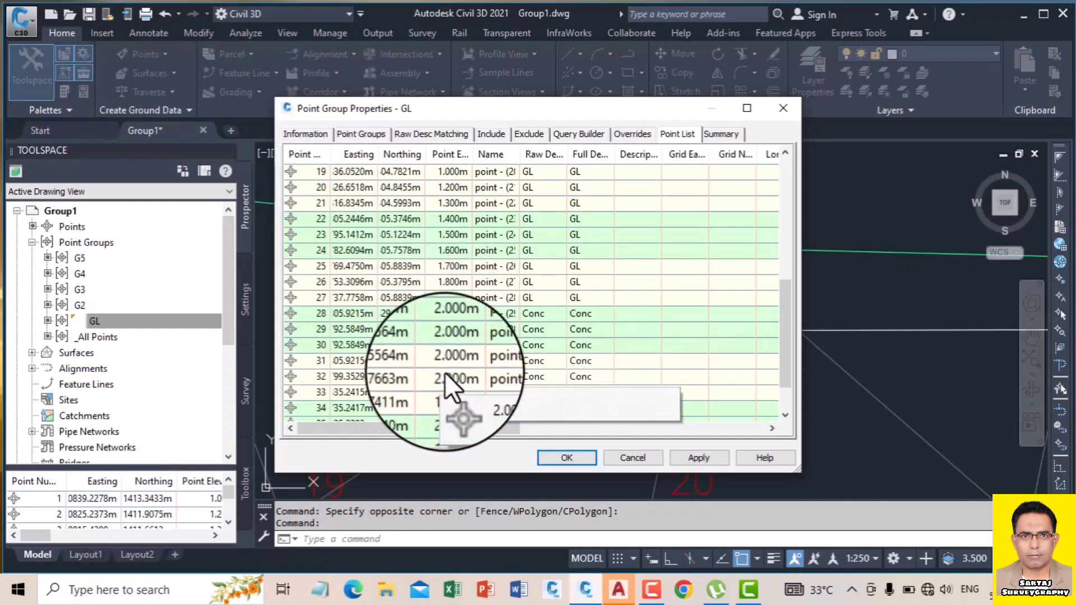
{"action": "scroll", "coordinate": [563, 338], "scroll_direction": "down", "scroll_amount": 1}
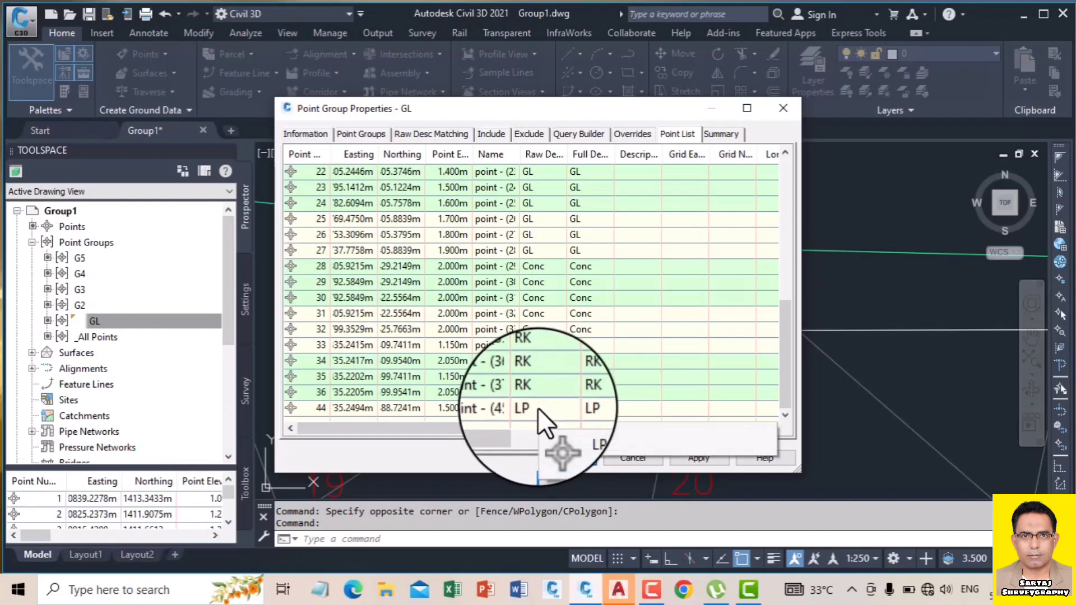
{"action": "scroll", "coordinate": [537, 408], "scroll_direction": "up", "scroll_amount": 2}
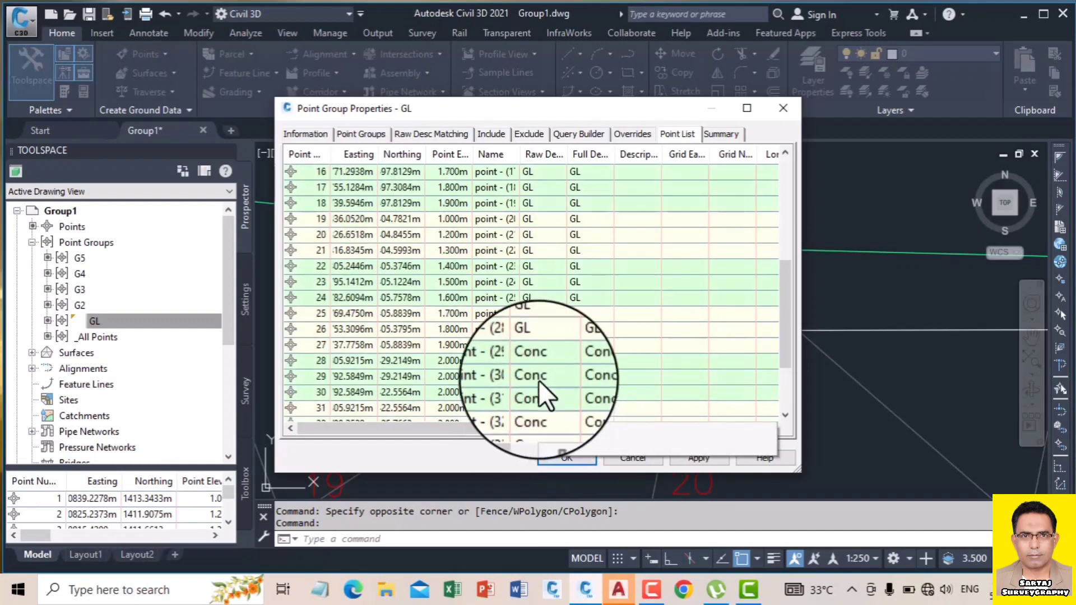
- Clear the number and elevation criteria, reduce the raw description matching to GL, and apply the group properties
{"action": "left_click", "coordinate": [490, 135]}
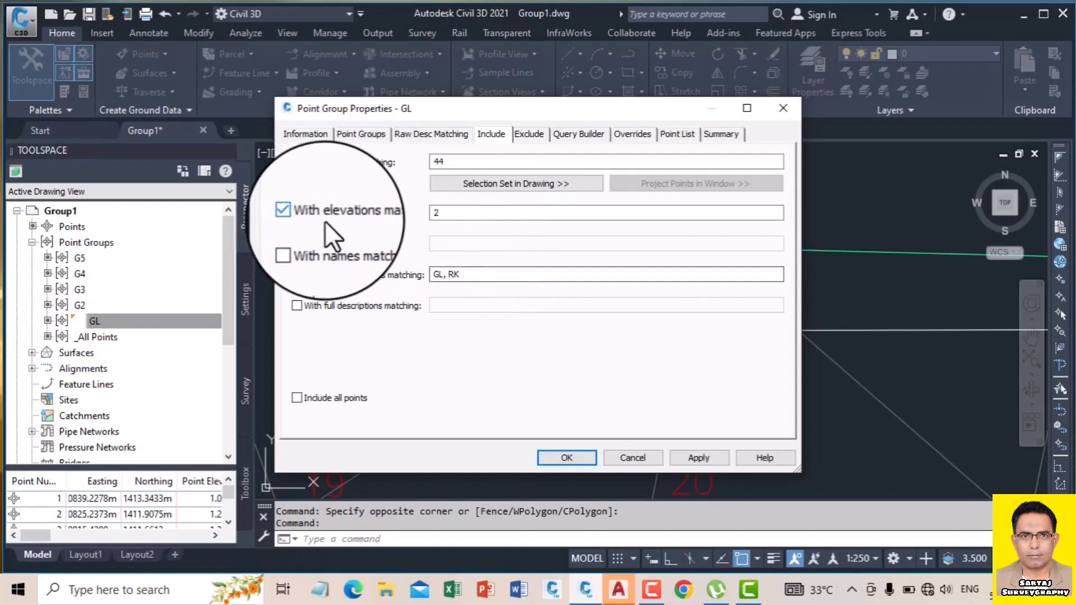
{"action": "left_click", "coordinate": [446, 217]}
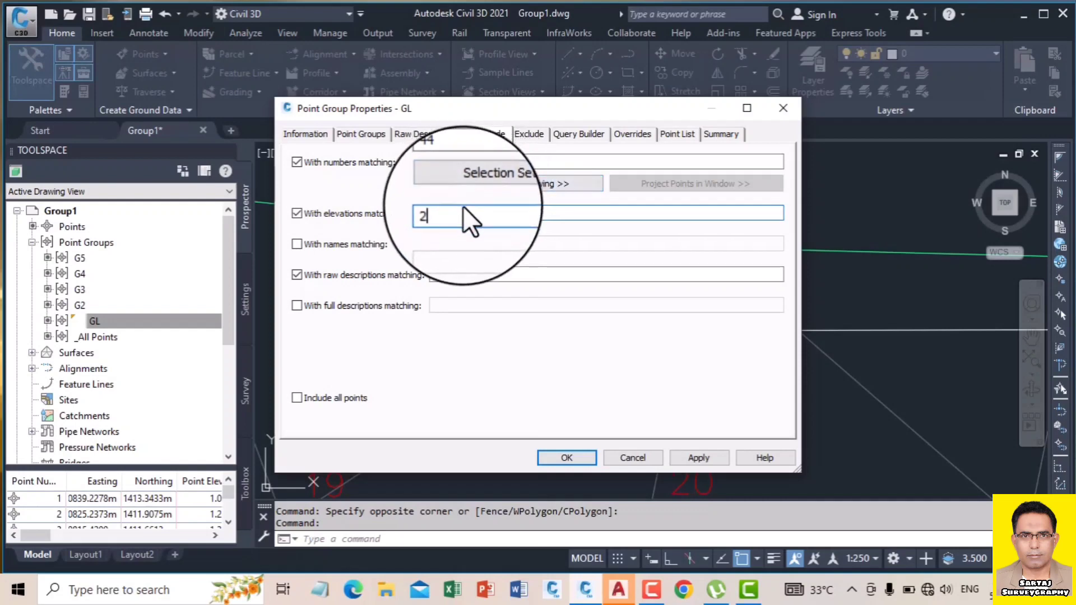
{"action": "double_click", "coordinate": [442, 162]}
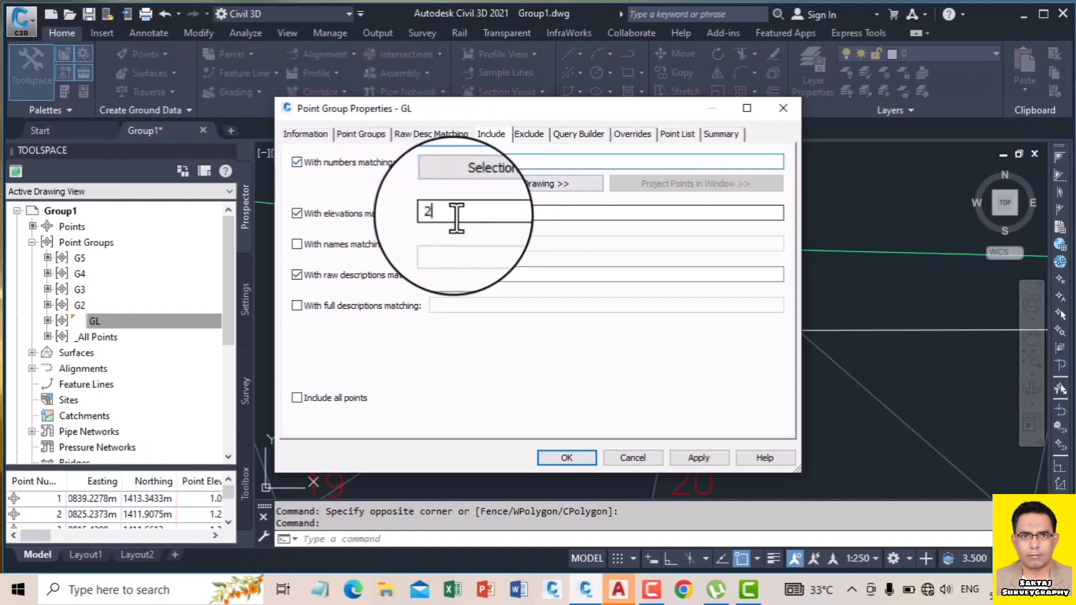
{"action": "left_click_drag", "start_coordinate": [455, 217], "coordinate": [418, 218]}
{"action": "key", "text": "BackSpace"}
{"action": "left_click", "coordinate": [472, 274]}
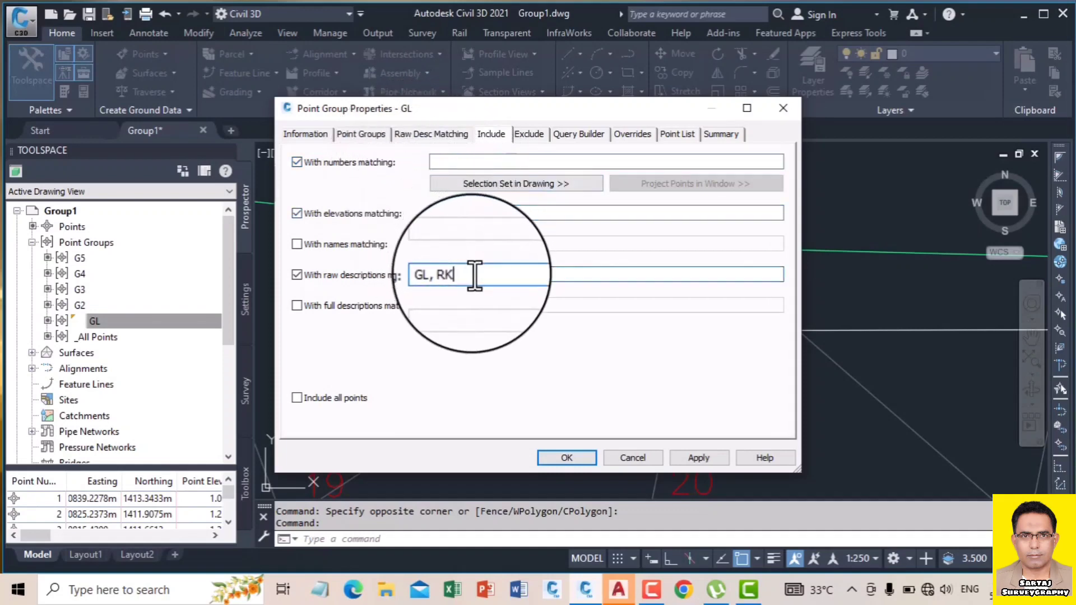
{"action": "key", "text": "BackSpace"}
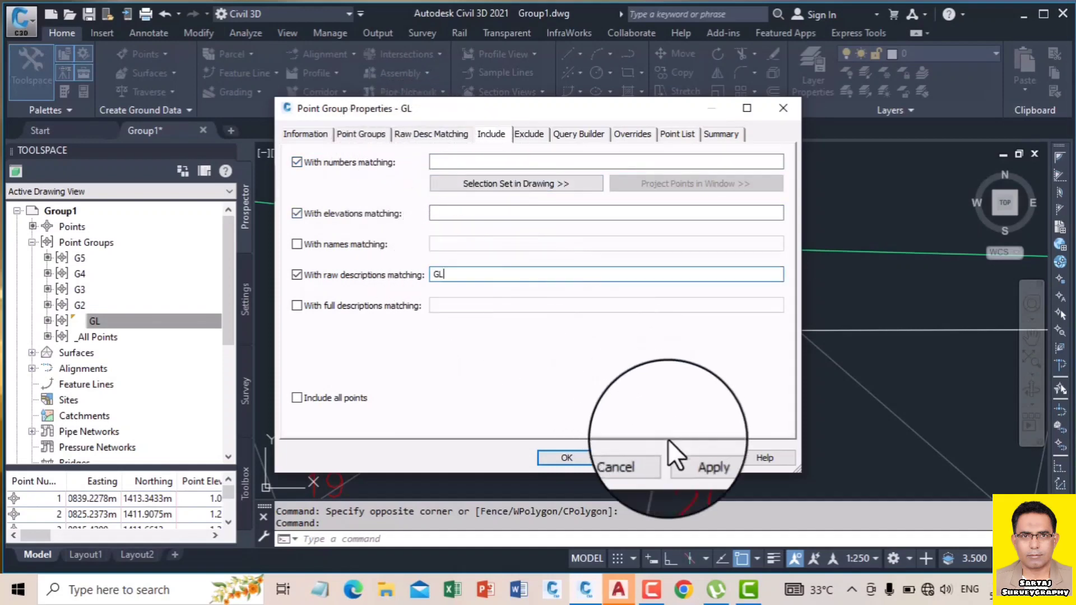
{"action": "left_click", "coordinate": [690, 456]}
{"action": "left_click", "coordinate": [576, 457]}
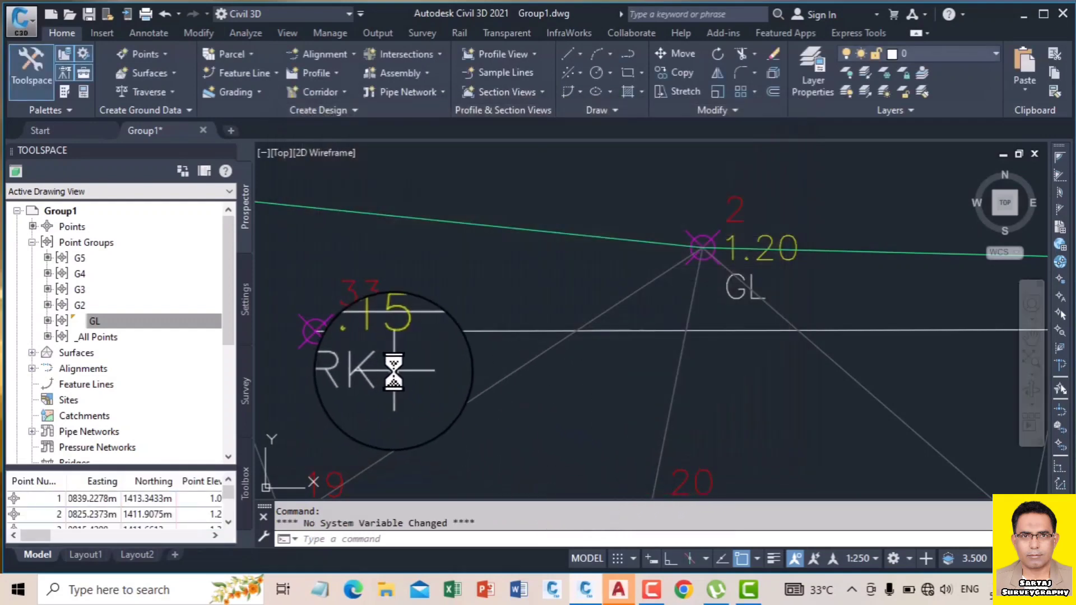
- Lock all points in the GL point group
{"action": "scroll", "coordinate": [507, 359], "scroll_direction": "down", "scroll_amount": 2}
{"action": "scroll", "coordinate": [507, 358], "scroll_direction": "down", "scroll_amount": 3}
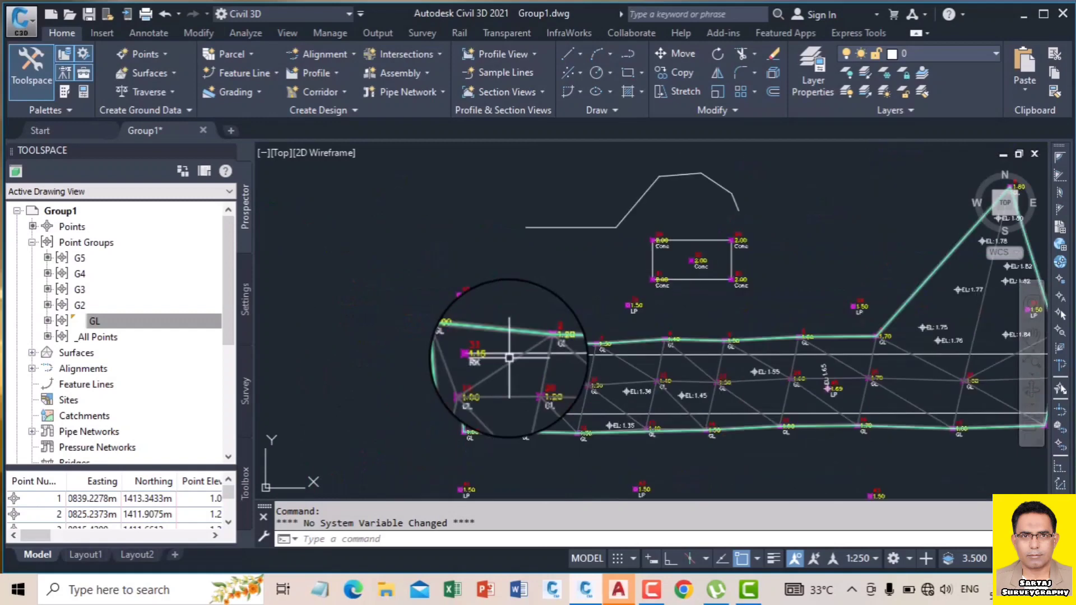
{"action": "scroll", "coordinate": [497, 386], "scroll_direction": "up", "scroll_amount": 2}
{"action": "left_click", "coordinate": [160, 320]}
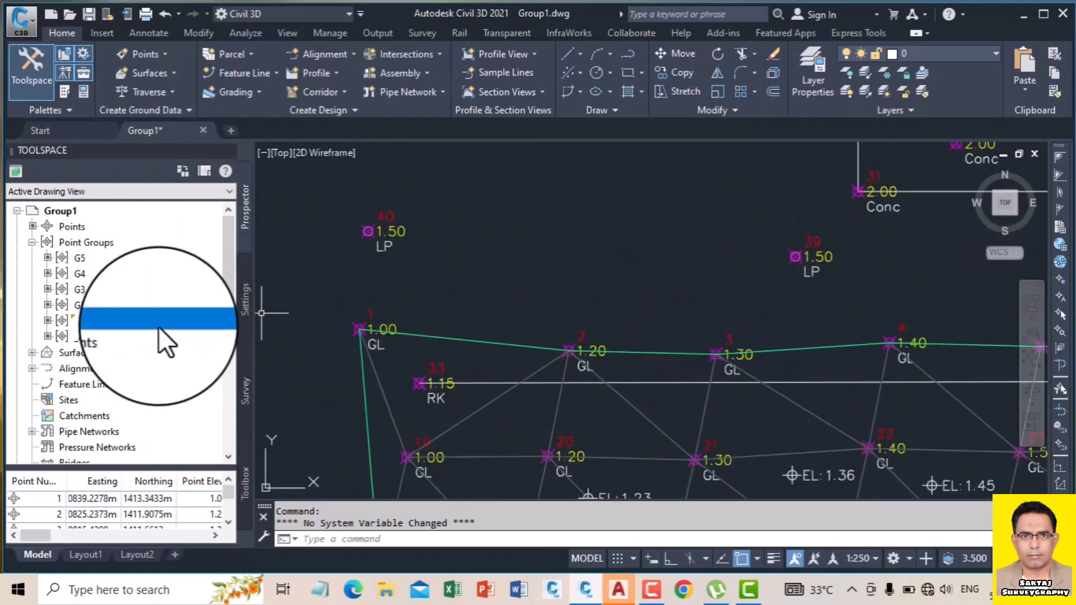
{"action": "right_click", "coordinate": [165, 319]}
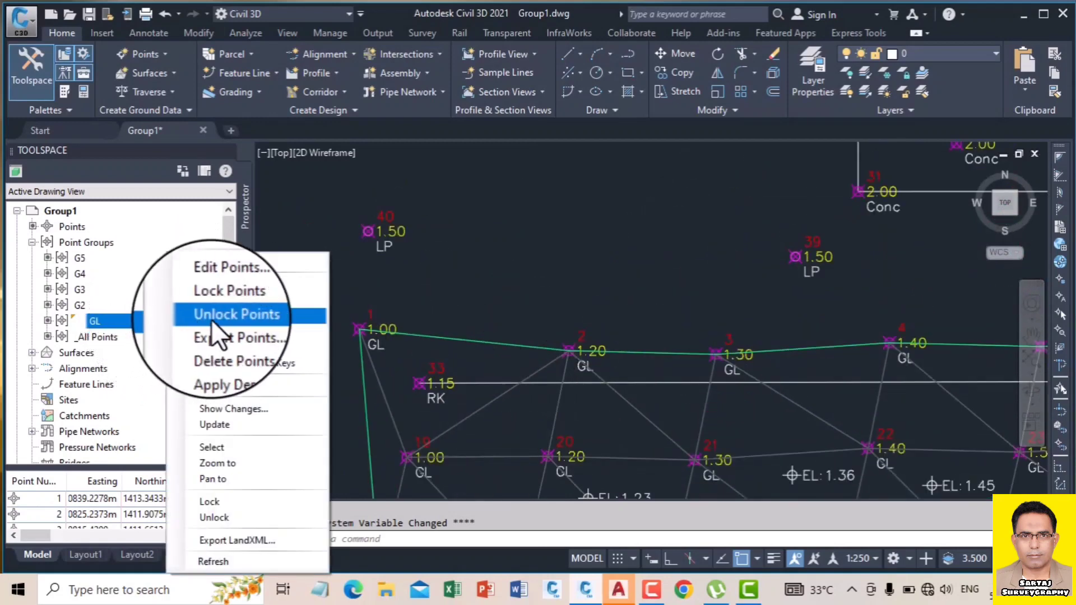
{"action": "left_click", "coordinate": [237, 298]}
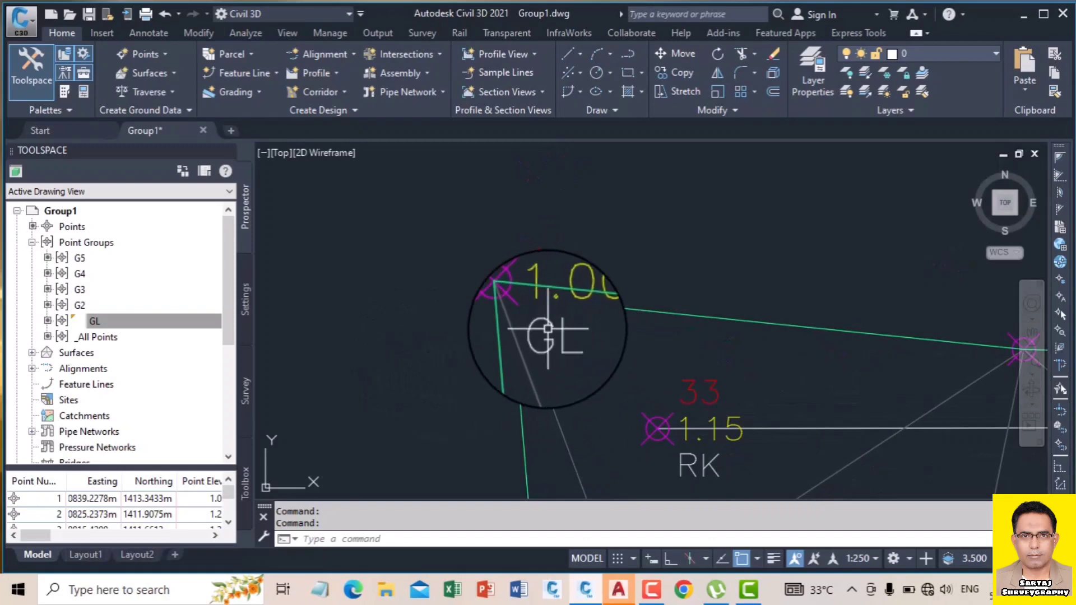
- Examine GL point 1 at the survey's northwest corner
{"action": "scroll", "coordinate": [531, 326], "scroll_direction": "down", "scroll_amount": 5}
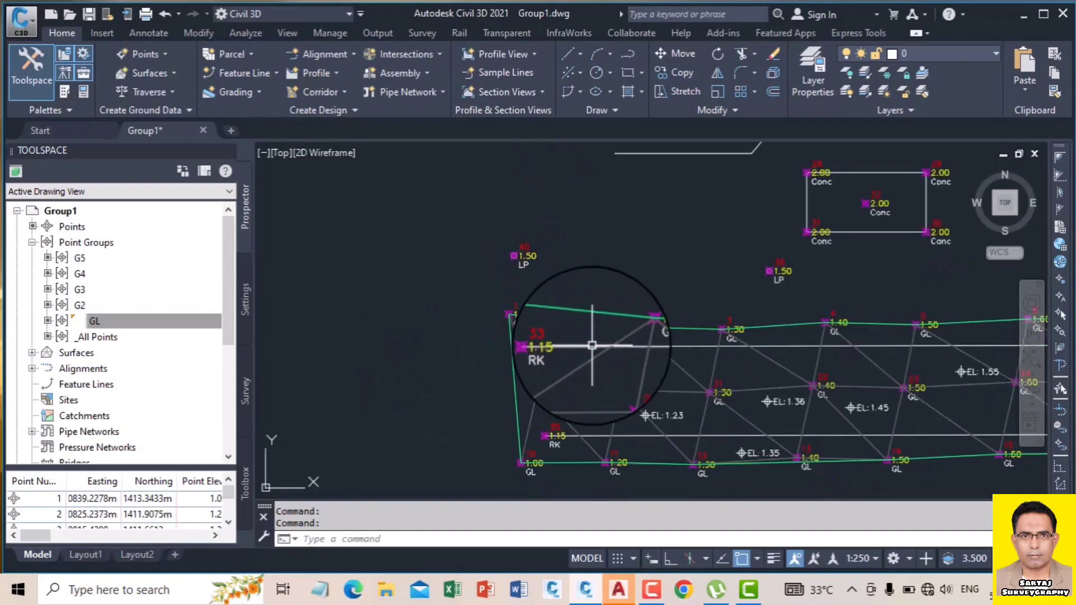
{"action": "scroll", "coordinate": [591, 343], "scroll_direction": "up", "scroll_amount": 3}
{"action": "scroll", "coordinate": [453, 308], "scroll_direction": "up", "scroll_amount": 5}
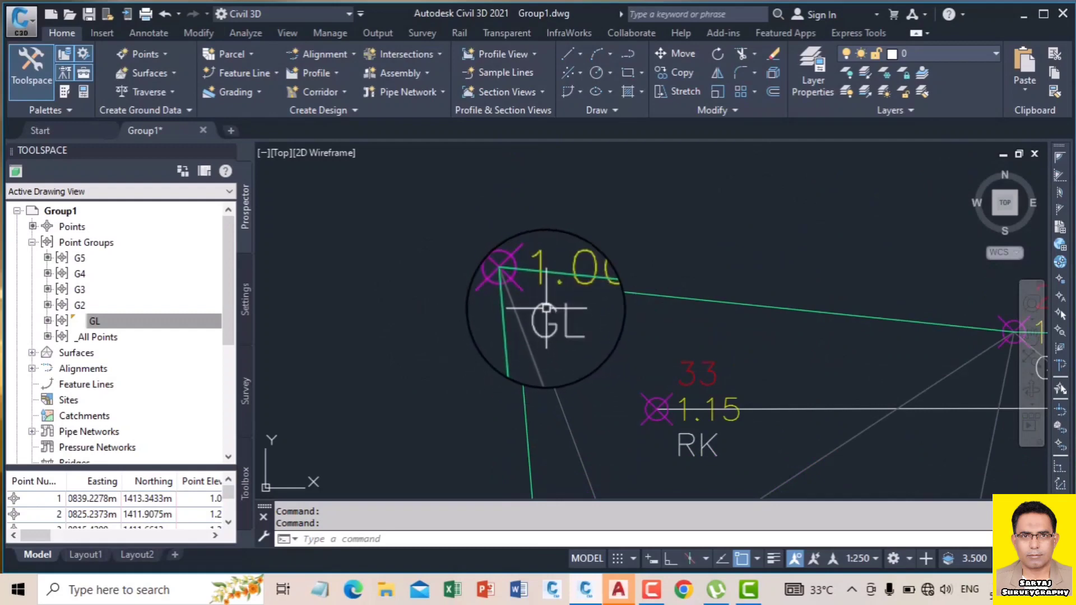
{"action": "mouse_move", "coordinate": [548, 309]}
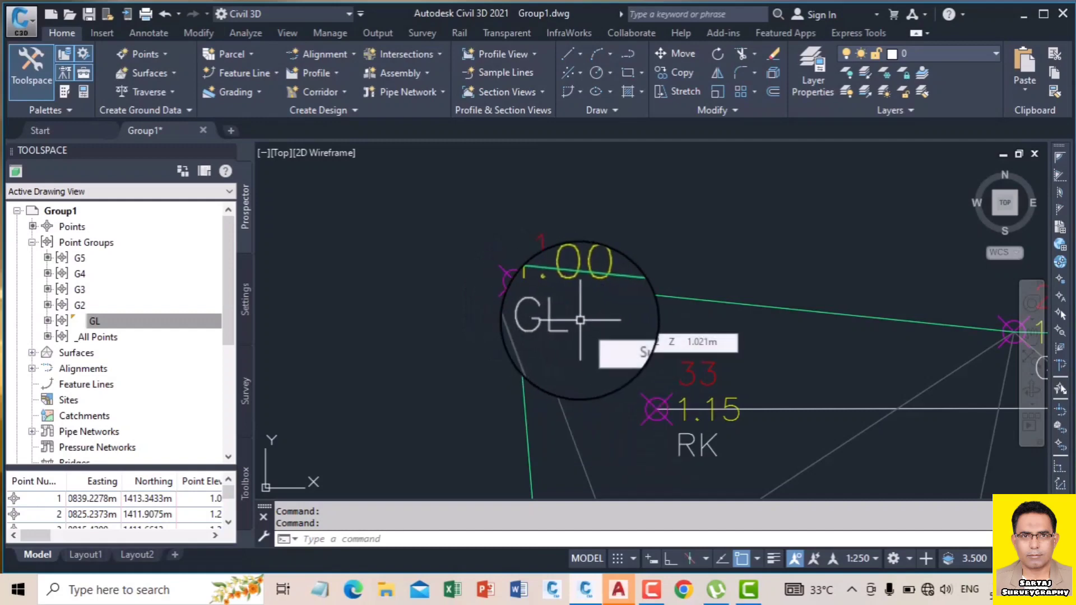
{"action": "scroll", "coordinate": [541, 308], "scroll_direction": "up", "scroll_amount": 2}
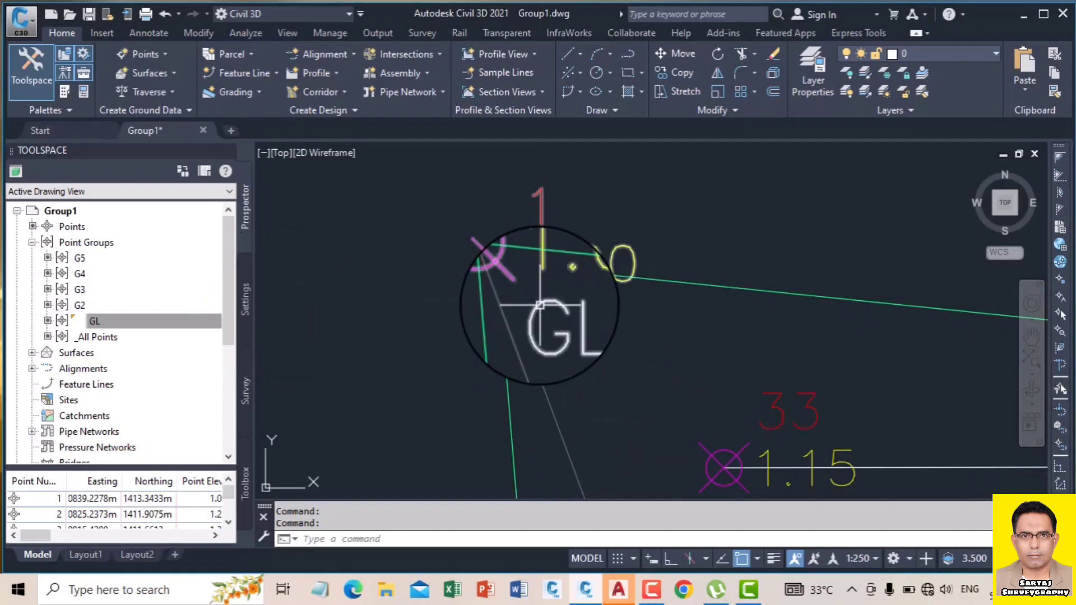
- Edit the GL group's points, setting the raw description of all of them to EGL, and close the point editor
{"action": "scroll", "coordinate": [525, 283], "scroll_direction": "down", "scroll_amount": 3}
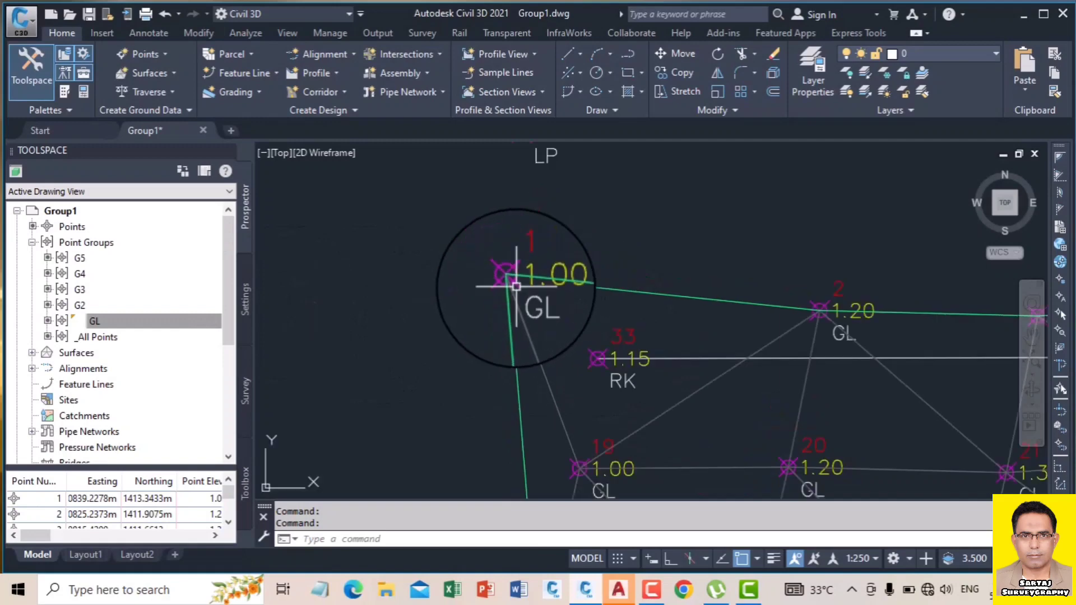
{"action": "right_click", "coordinate": [166, 322]}
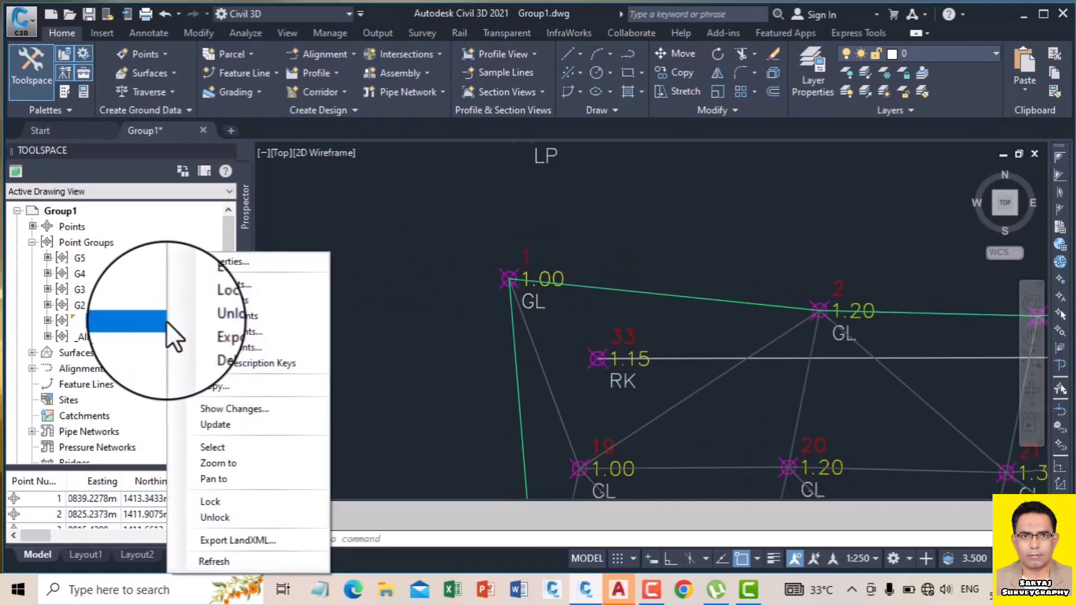
{"action": "left_click", "coordinate": [245, 281]}
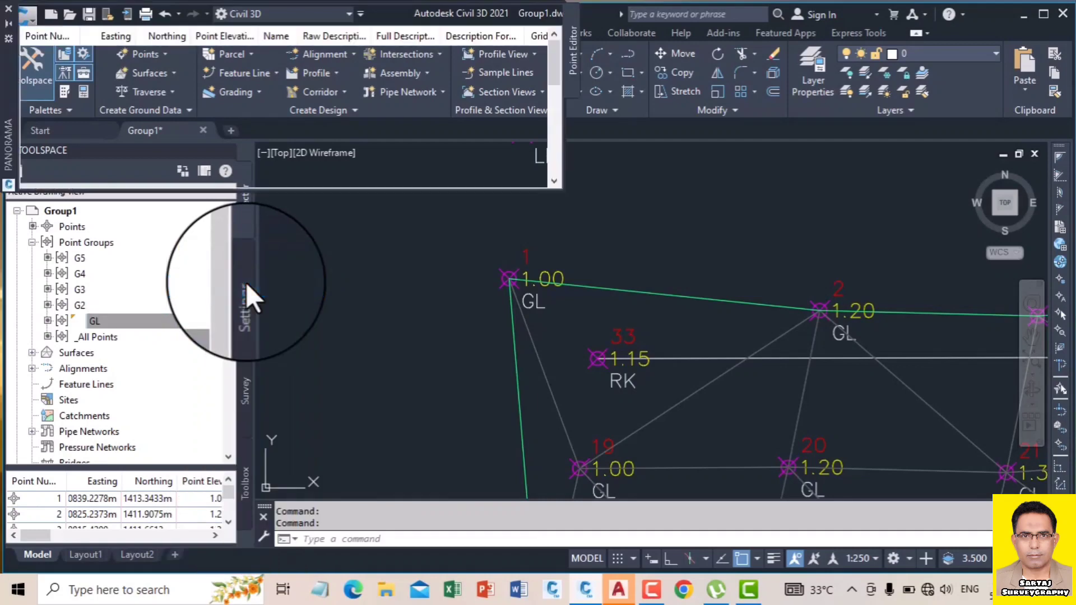
{"action": "scroll", "coordinate": [318, 154], "scroll_direction": "down", "scroll_amount": 1}
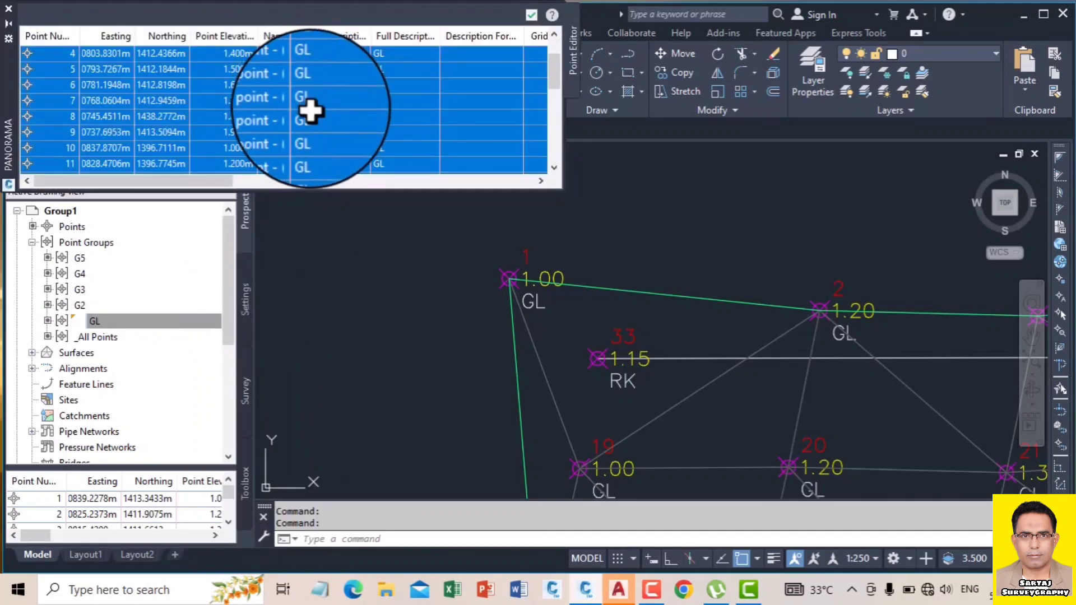
{"action": "right_click", "coordinate": [319, 31]}
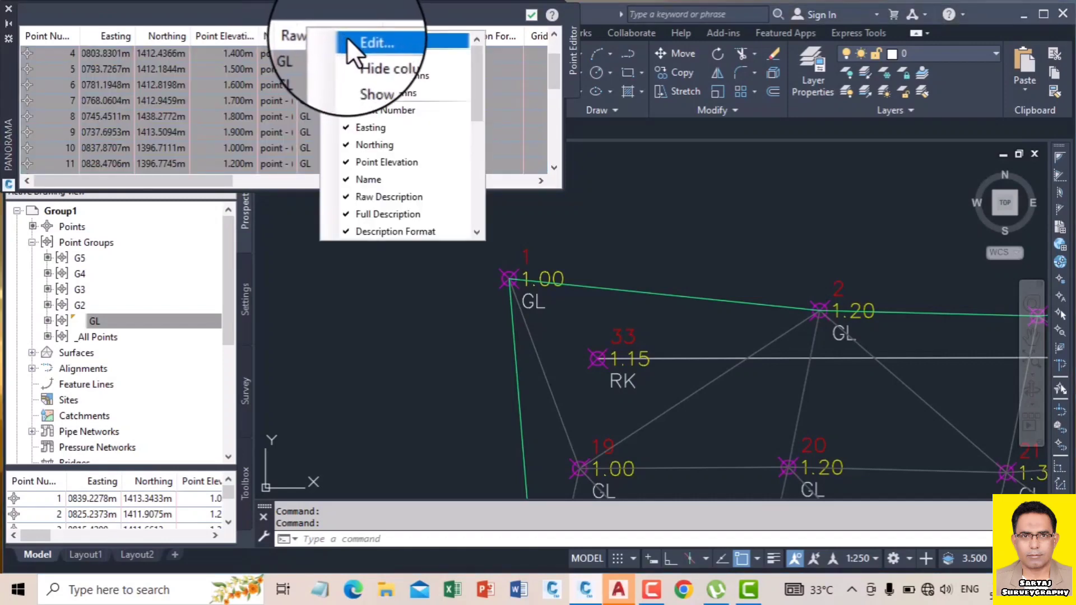
{"action": "left_click", "coordinate": [347, 37]}
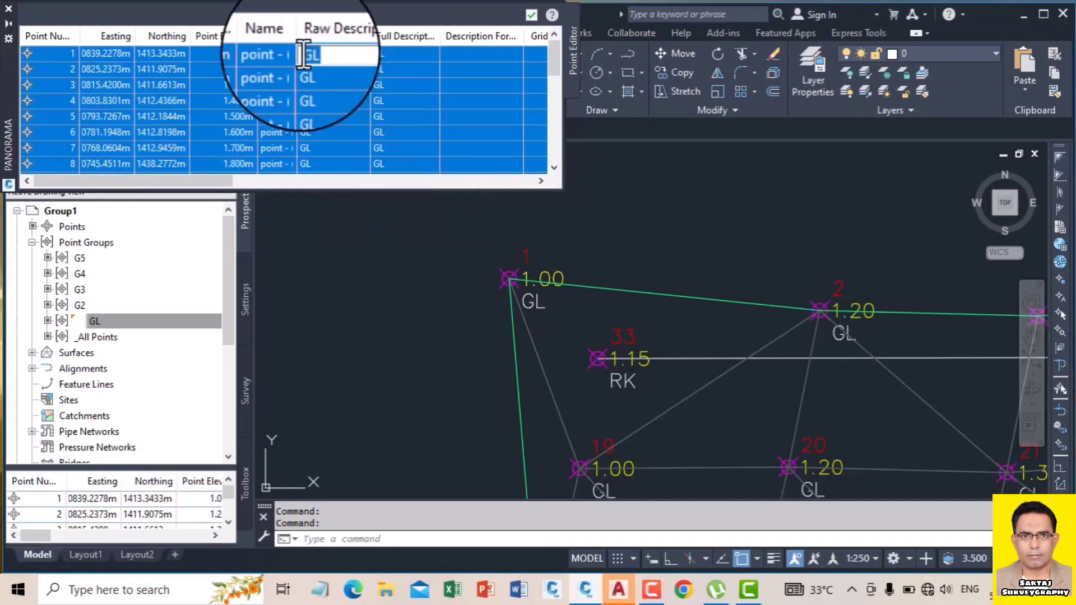
{"action": "type", "text": "EGL"}
{"action": "key", "text": "Return"}
{"action": "left_click", "coordinate": [349, 107]}
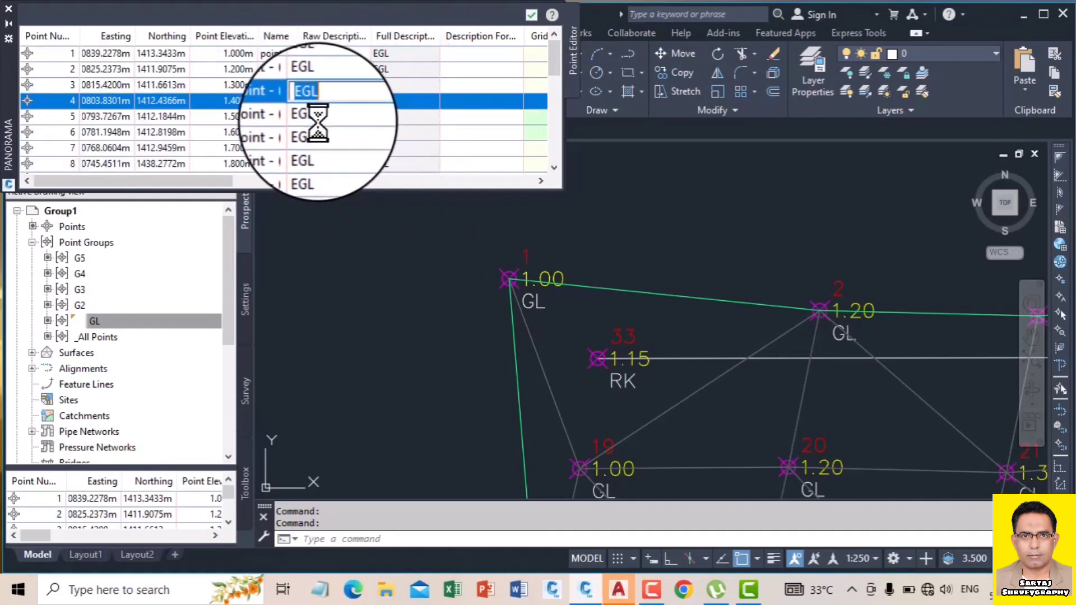
{"action": "scroll", "coordinate": [317, 121], "scroll_direction": "down", "scroll_amount": 6}
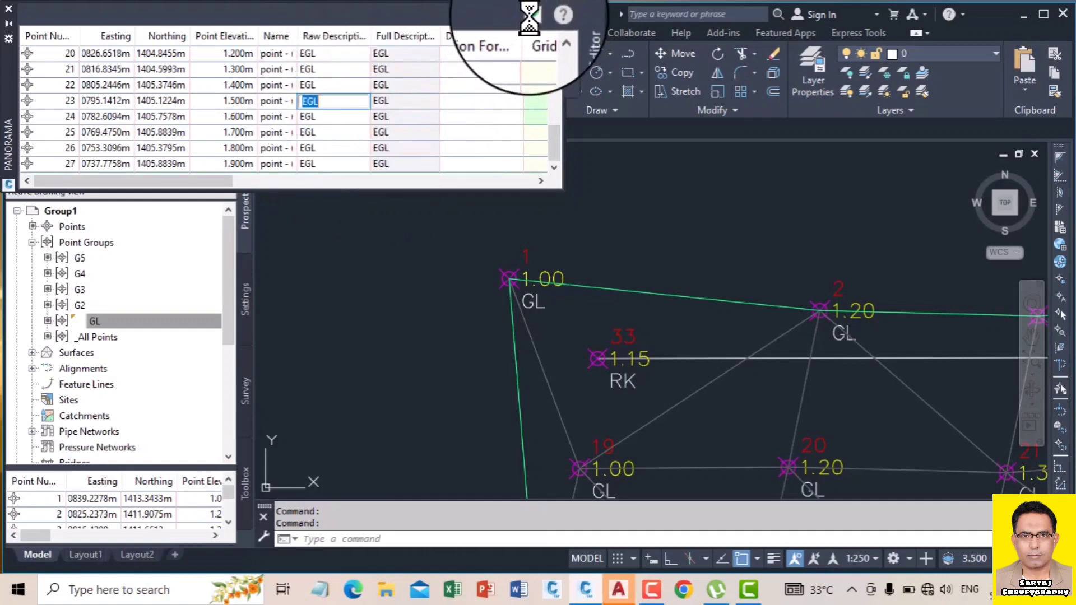
{"action": "left_click", "coordinate": [529, 17]}
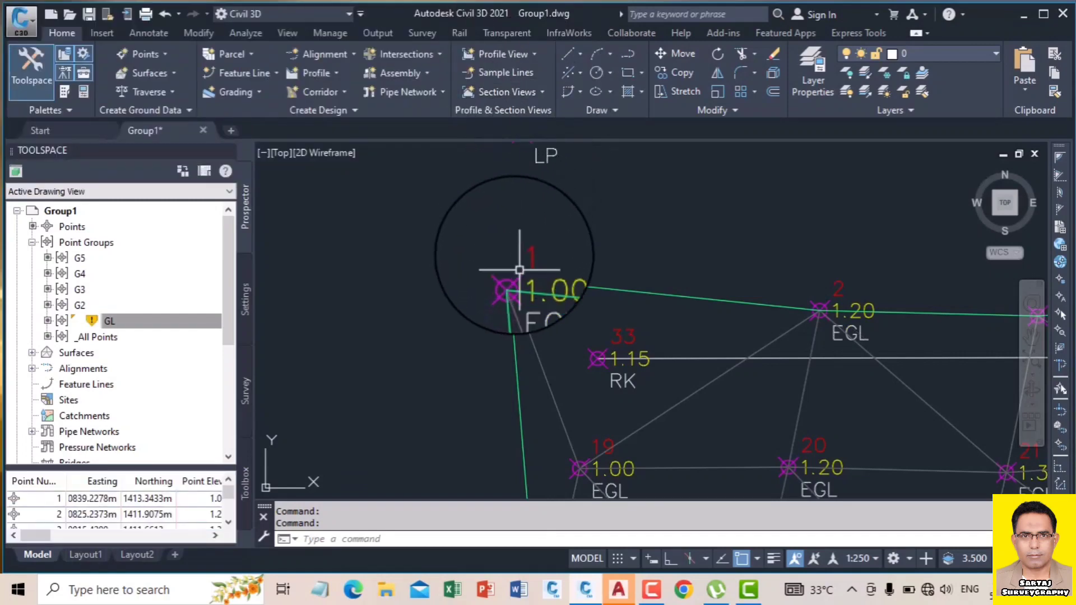
- Examine the point labels in the drawing and the raw descriptions in the GL group's point list
{"action": "scroll", "coordinate": [526, 300], "scroll_direction": "down", "scroll_amount": 5}
{"action": "scroll", "coordinate": [530, 301], "scroll_direction": "up", "scroll_amount": 7}
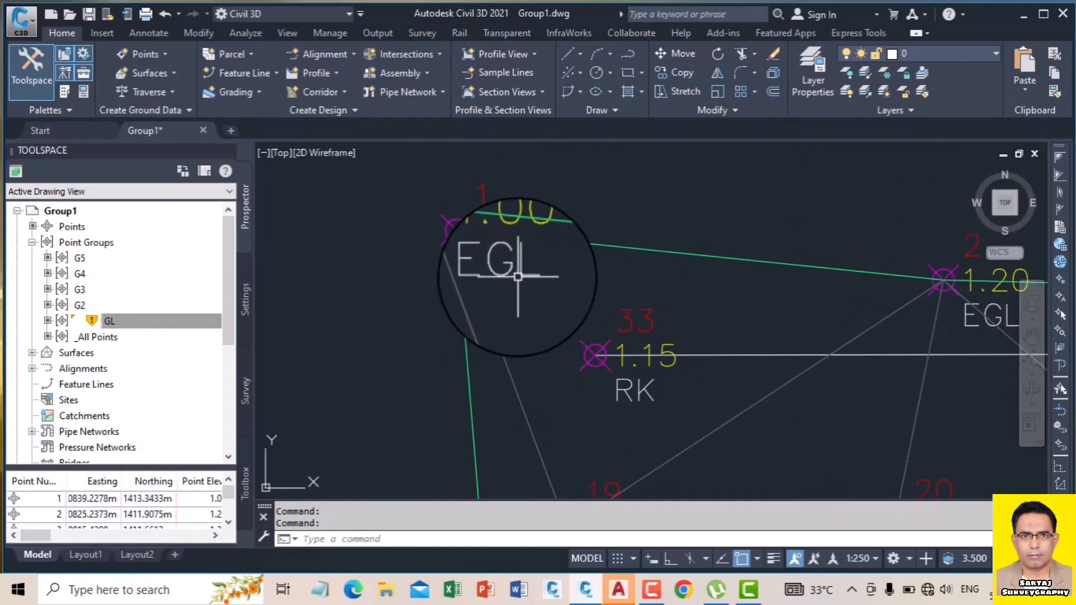
{"action": "left_click", "coordinate": [188, 320]}
{"action": "right_click", "coordinate": [190, 321]}
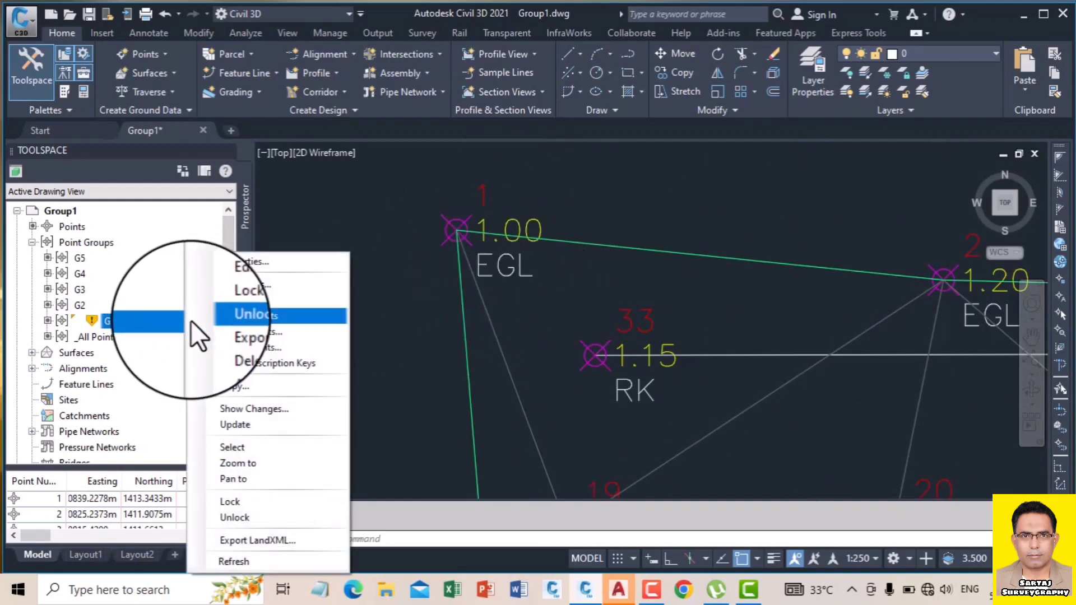
{"action": "left_click", "coordinate": [251, 261]}
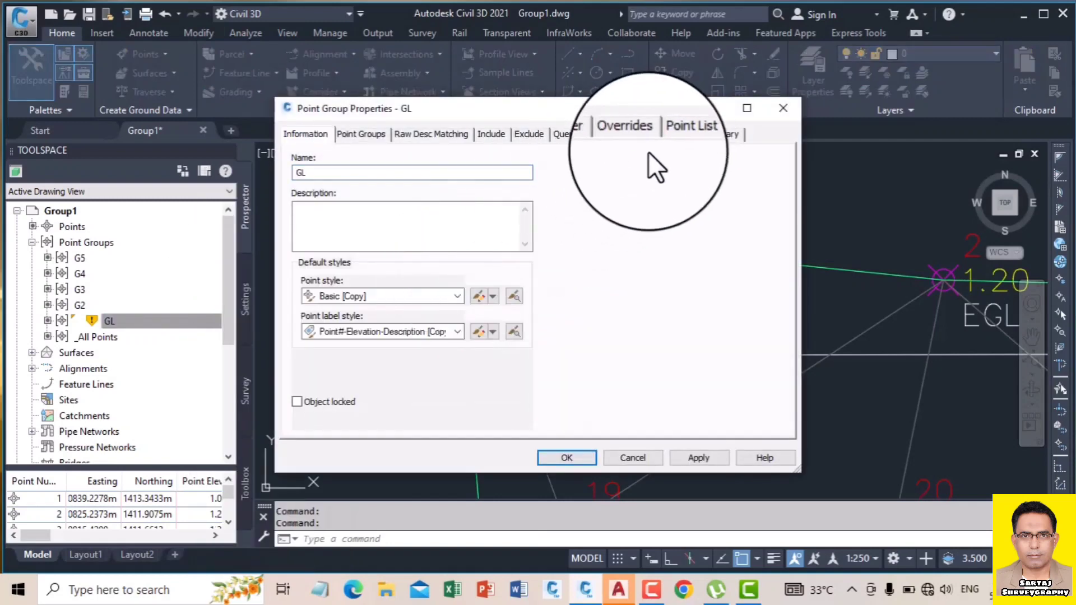
{"action": "left_click", "coordinate": [675, 134]}
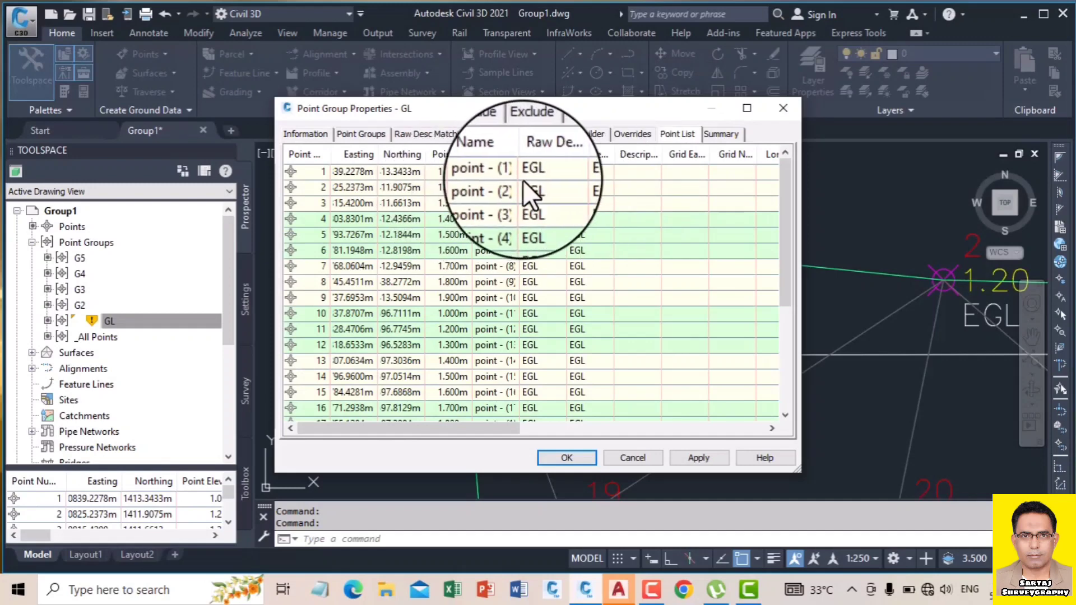
{"action": "scroll", "coordinate": [530, 176], "scroll_direction": "down", "scroll_amount": 4}
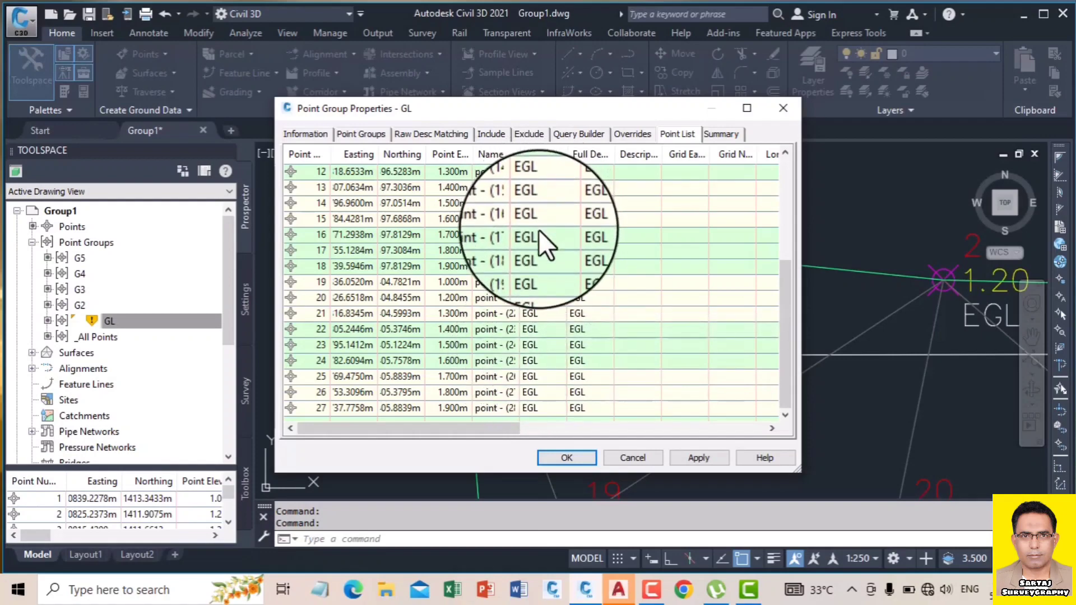
{"action": "left_click", "coordinate": [783, 108]}
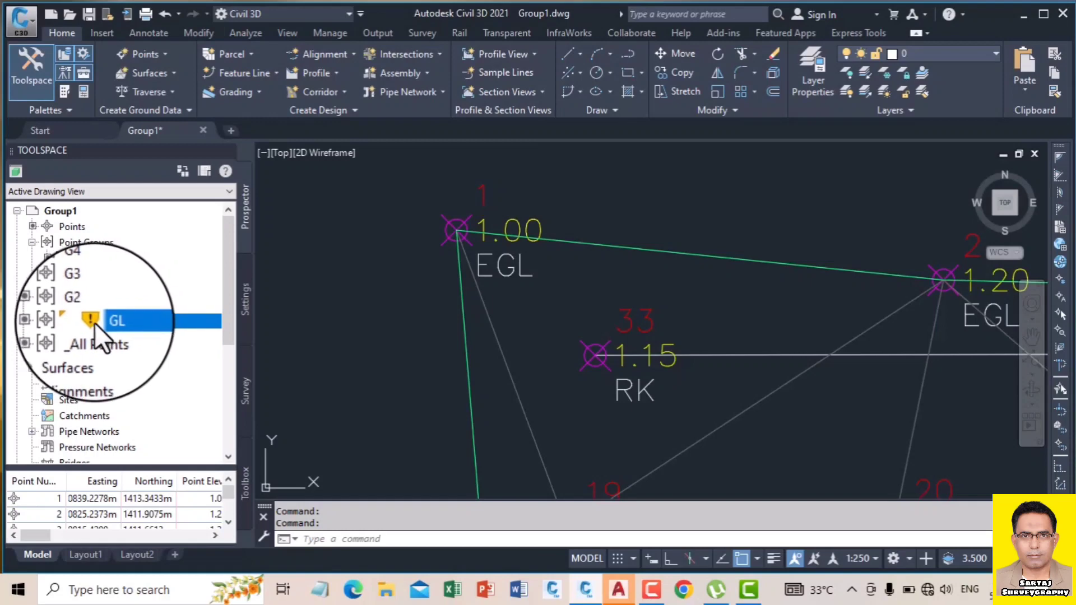
- Update the out-of-date GL point group and inspect the point labels in the drawing
{"action": "mouse_move", "coordinate": [96, 320]}
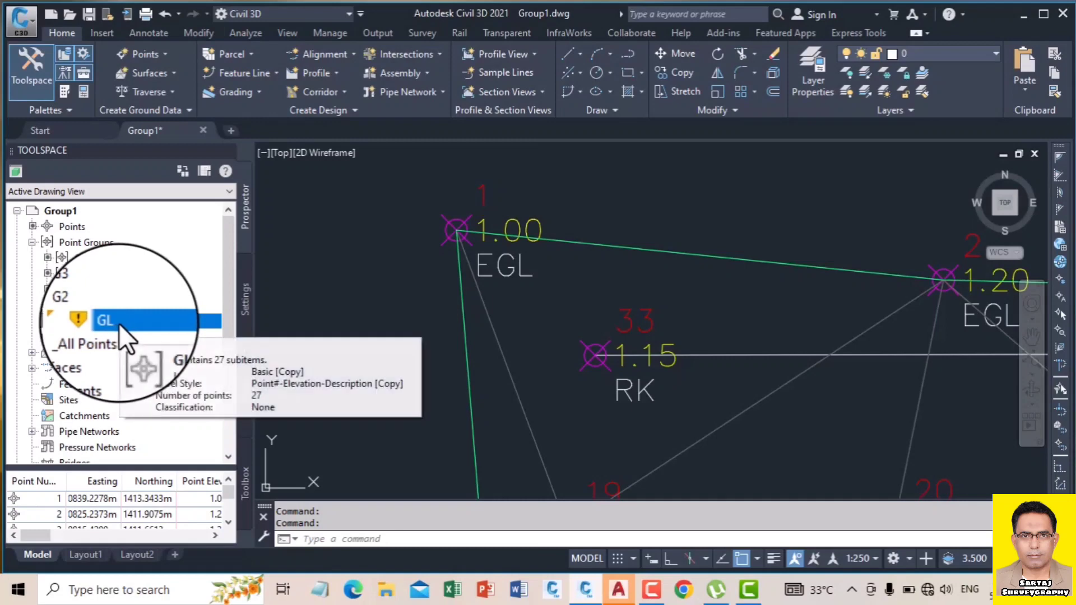
{"action": "right_click", "coordinate": [119, 323]}
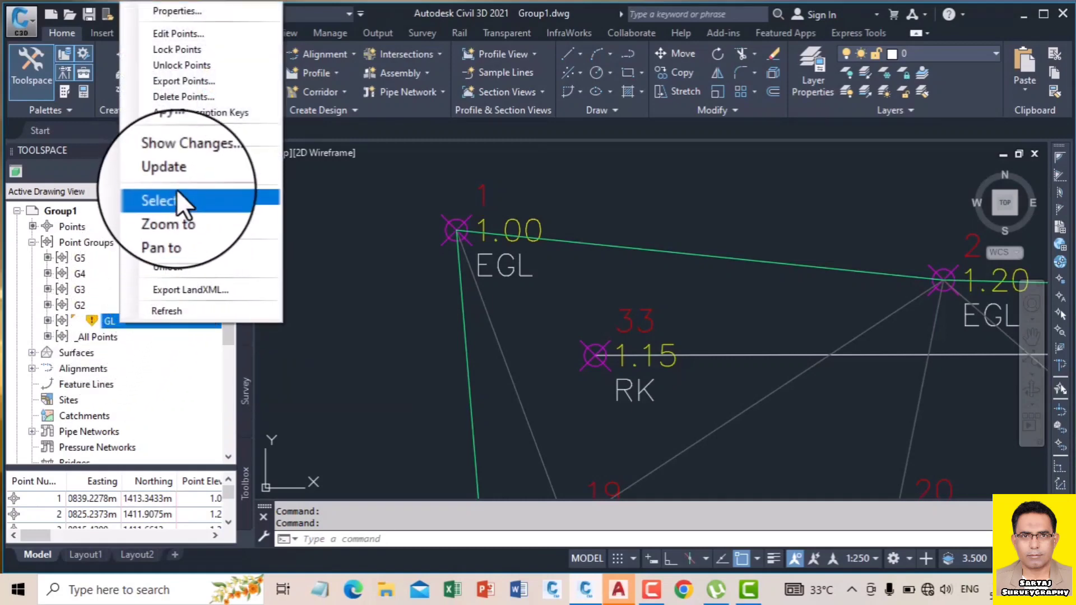
{"action": "left_click", "coordinate": [179, 174]}
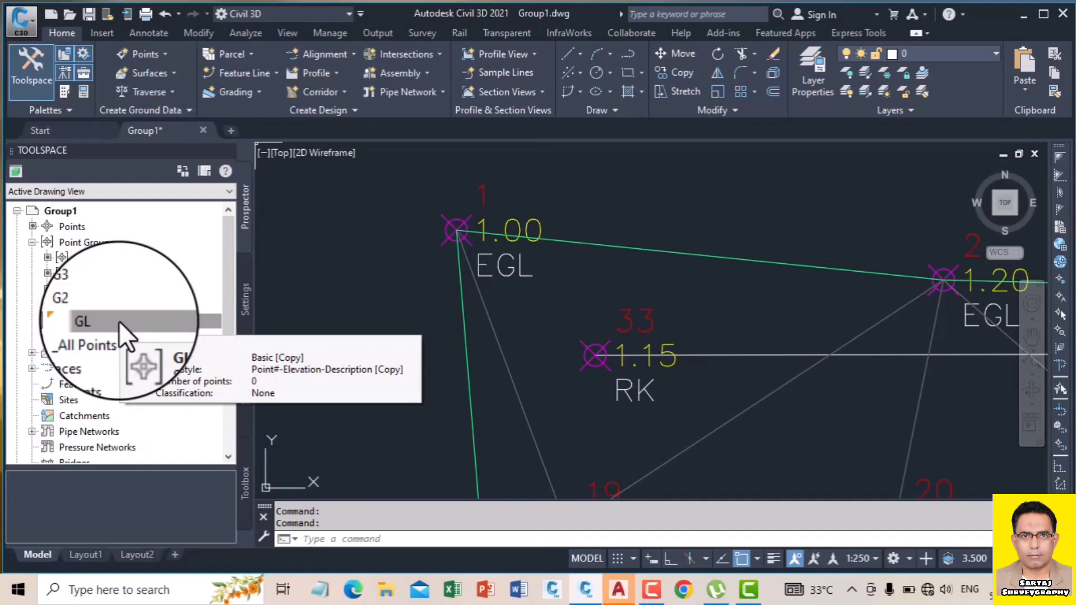
{"action": "scroll", "coordinate": [381, 297], "scroll_direction": "down", "scroll_amount": 4}
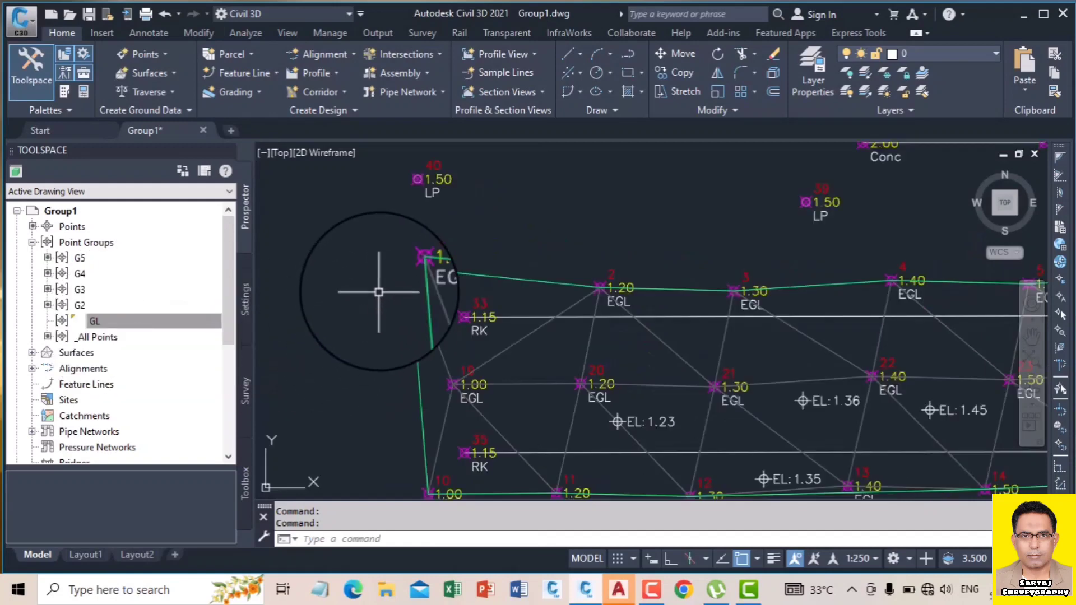
{"action": "scroll", "coordinate": [368, 301], "scroll_direction": "down", "scroll_amount": 3}
{"action": "scroll", "coordinate": [343, 293], "scroll_direction": "up", "scroll_amount": 3}
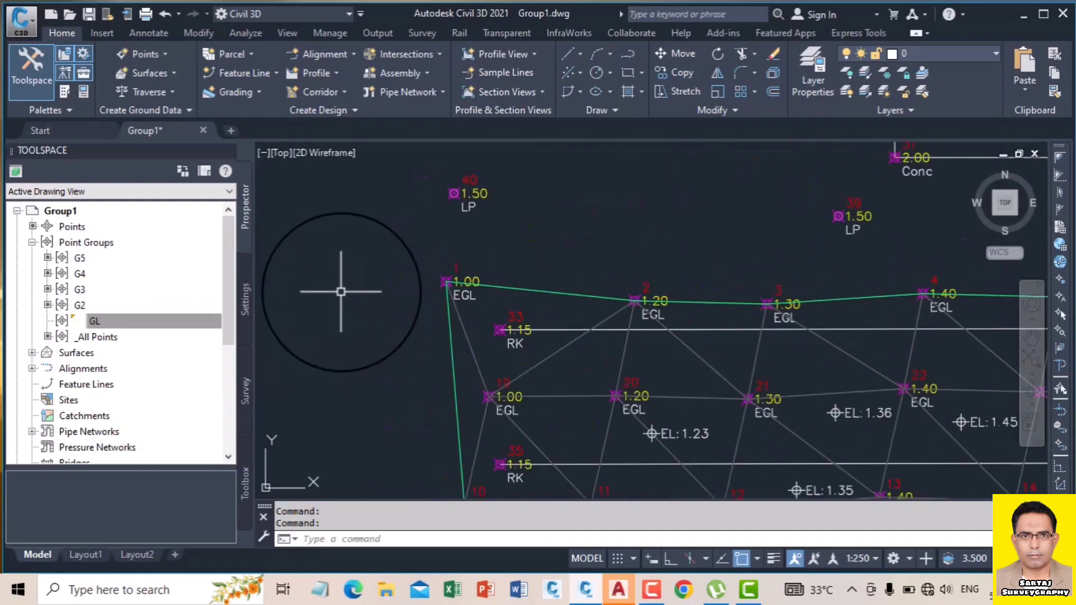
- Review the GL group's inclusion criteria and the query statement in its properties summary
{"action": "right_click", "coordinate": [112, 321]}
{"action": "left_click", "coordinate": [676, 139]}
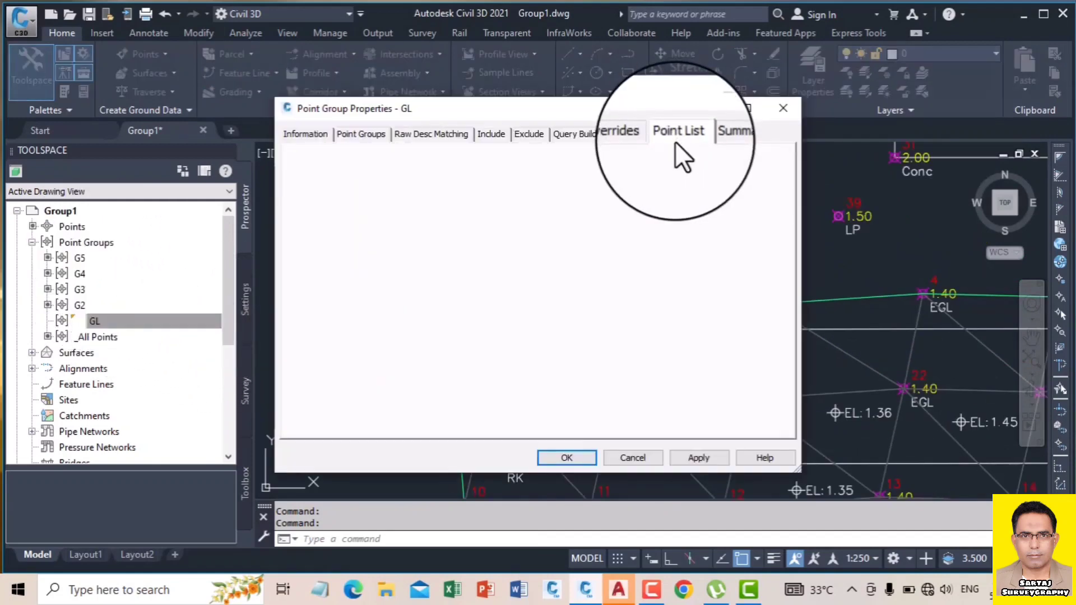
{"action": "left_click", "coordinate": [488, 134]}
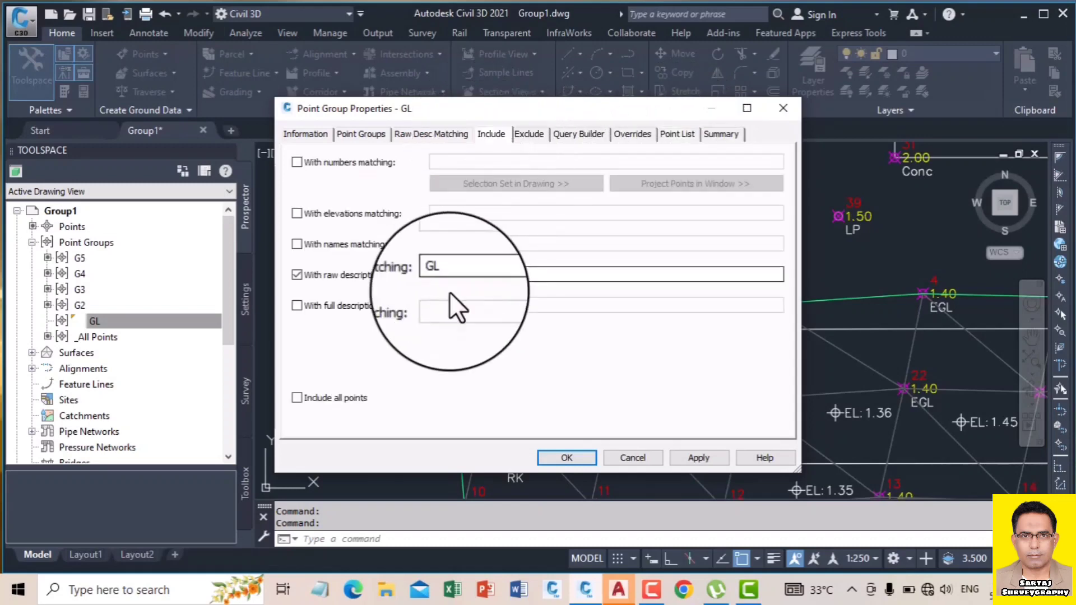
{"action": "left_click", "coordinate": [782, 108]}
{"action": "right_click", "coordinate": [164, 321]}
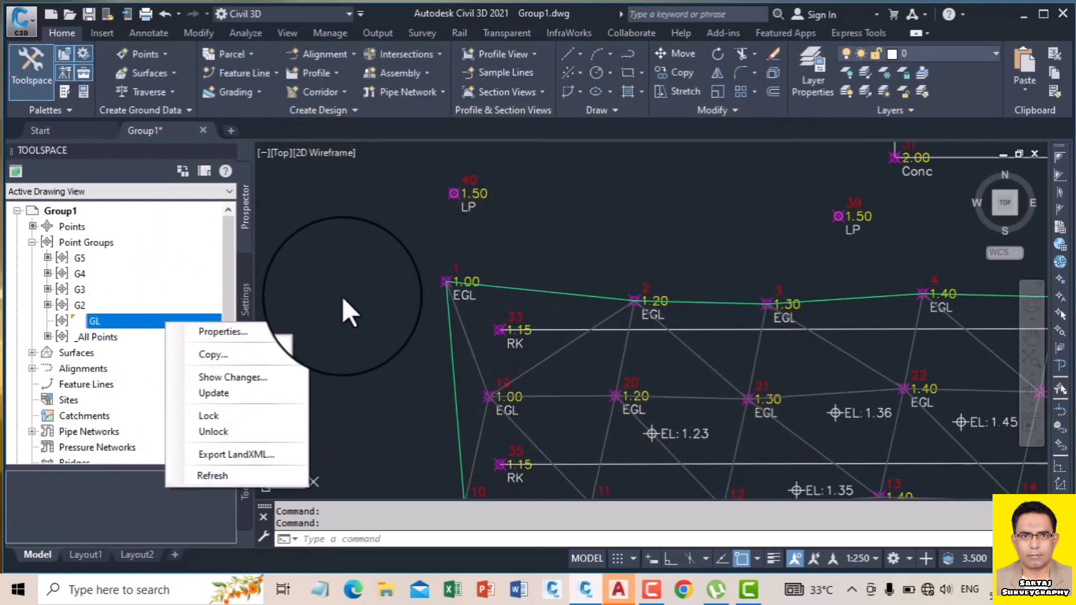
{"action": "left_click", "coordinate": [344, 292]}
{"action": "left_click", "coordinate": [138, 320]}
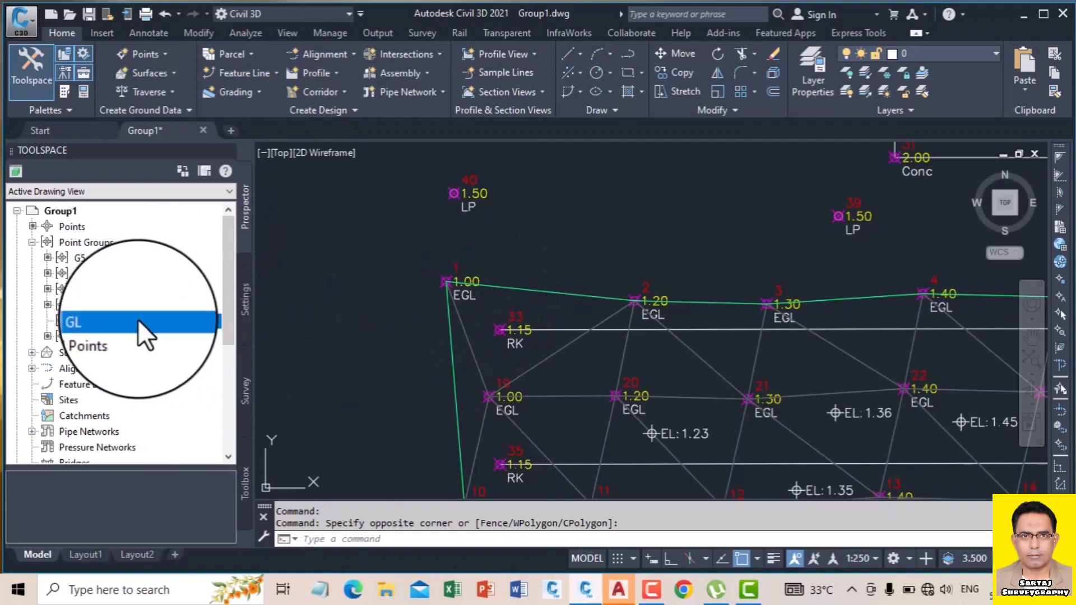
{"action": "right_click", "coordinate": [138, 321]}
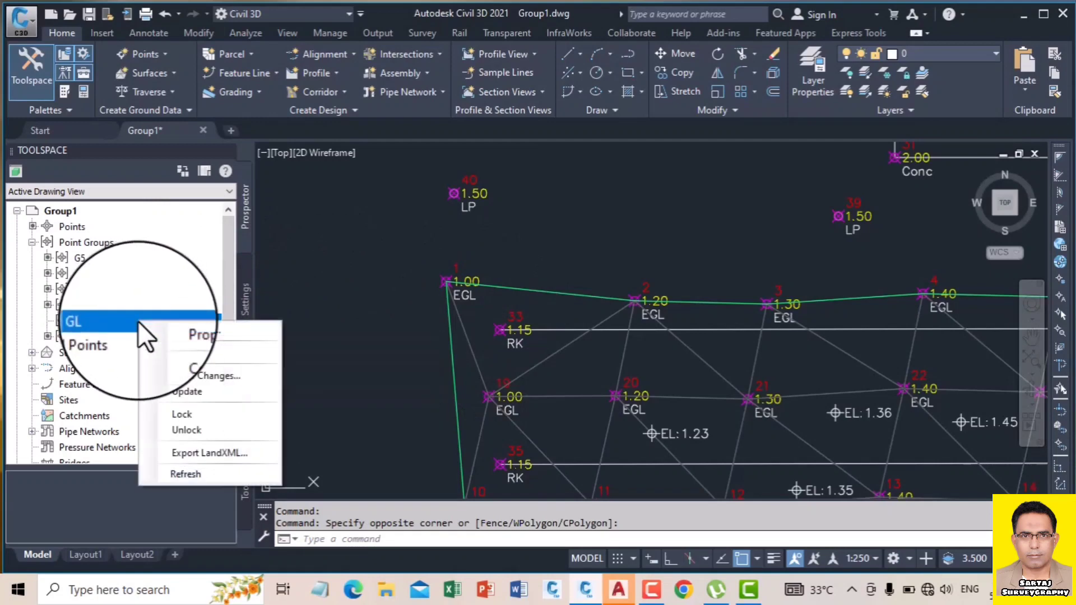
{"action": "left_click", "coordinate": [169, 331]}
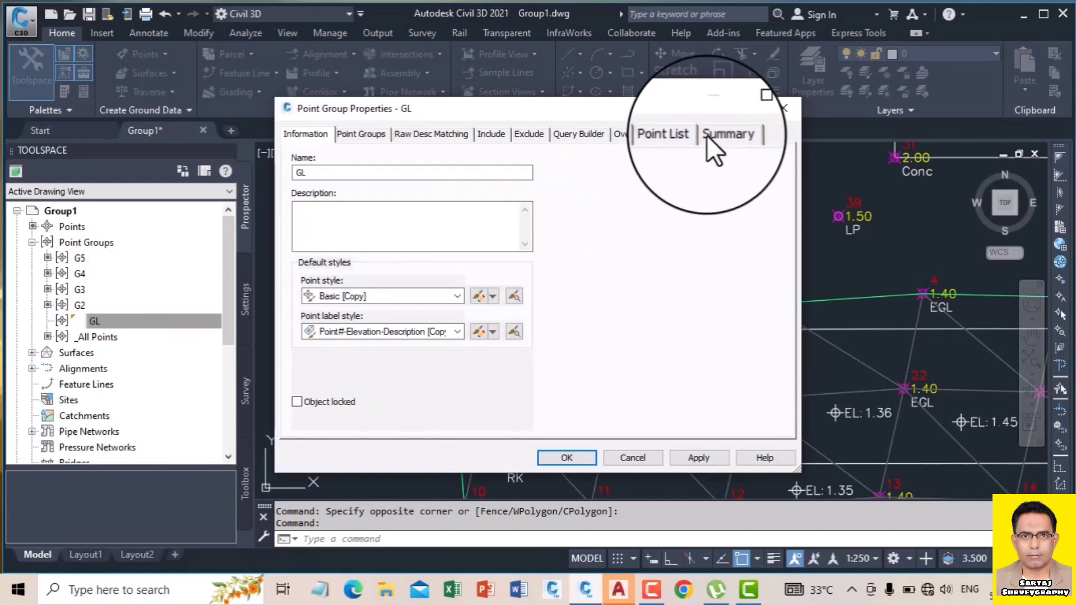
{"action": "left_click", "coordinate": [721, 133]}
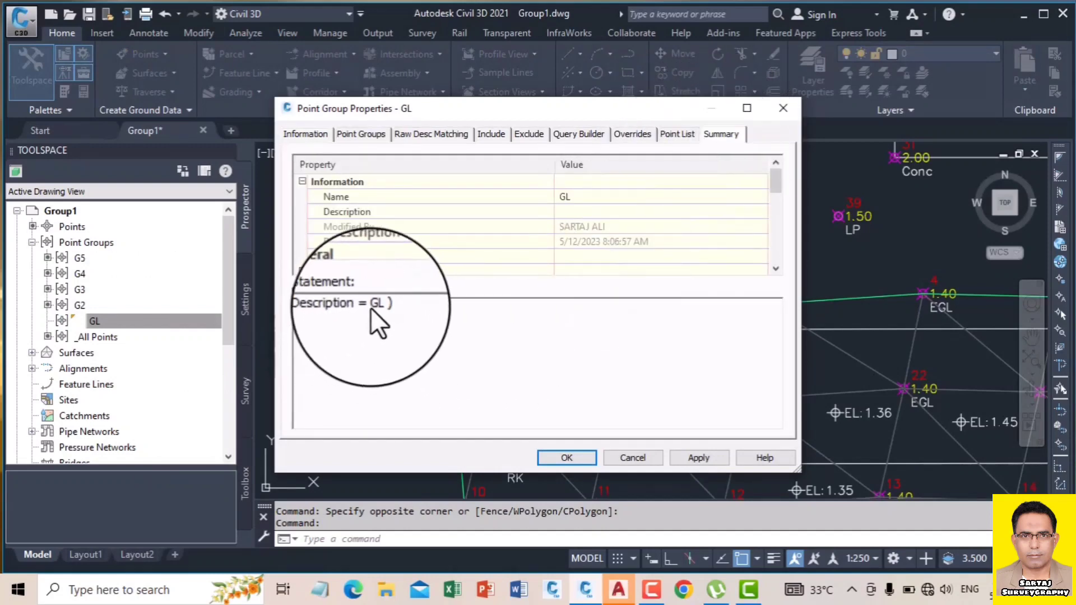
- Set the GL group's raw description matching to EGL, check the resulting point list, and apply the group properties
{"action": "left_click", "coordinate": [492, 135]}
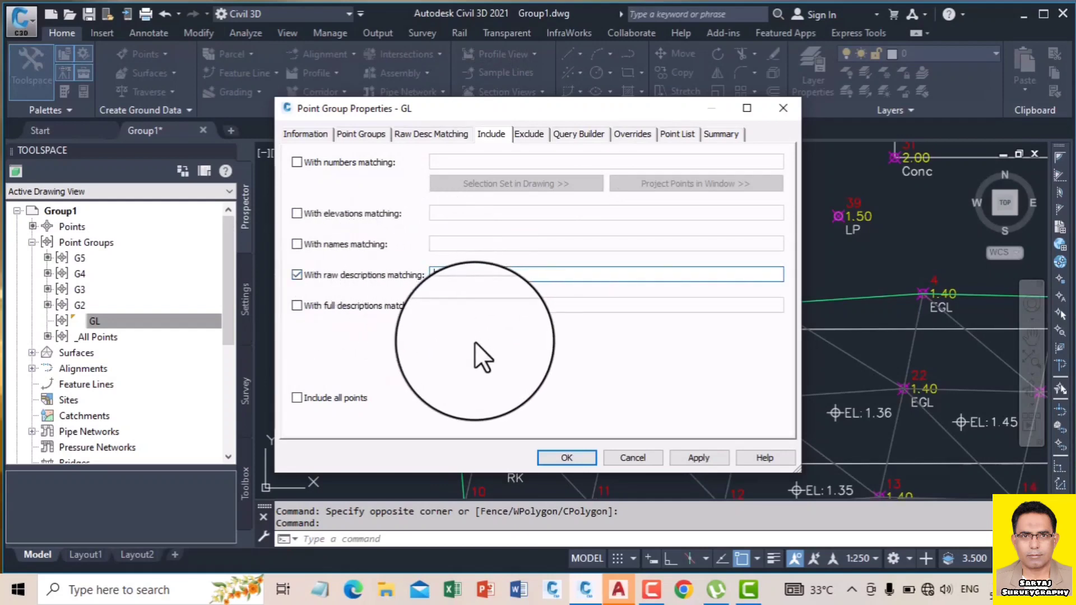
{"action": "left_click", "coordinate": [667, 134]}
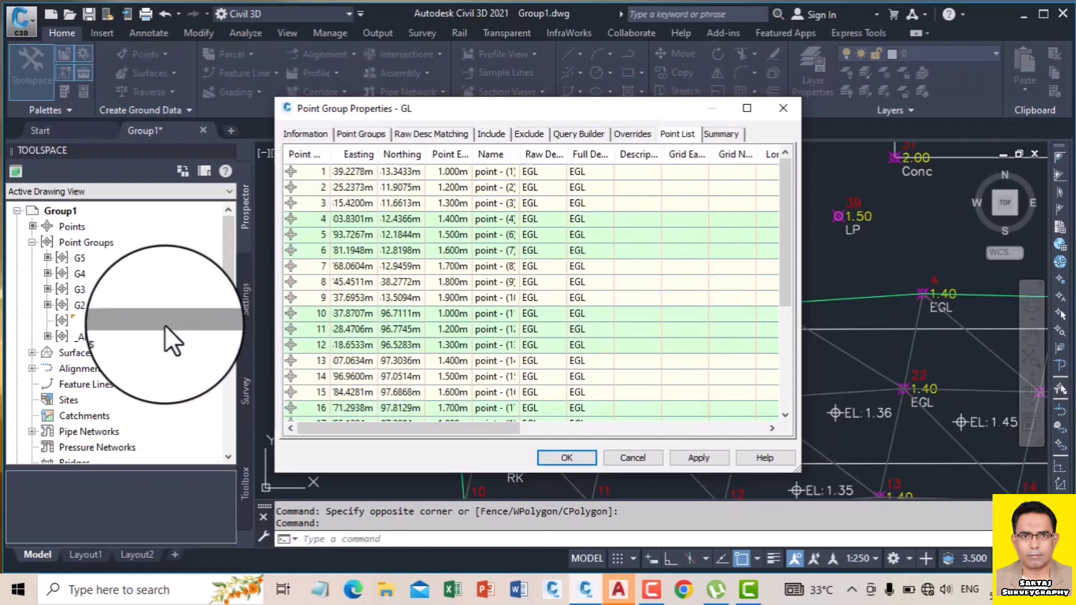
{"action": "left_click", "coordinate": [490, 134]}
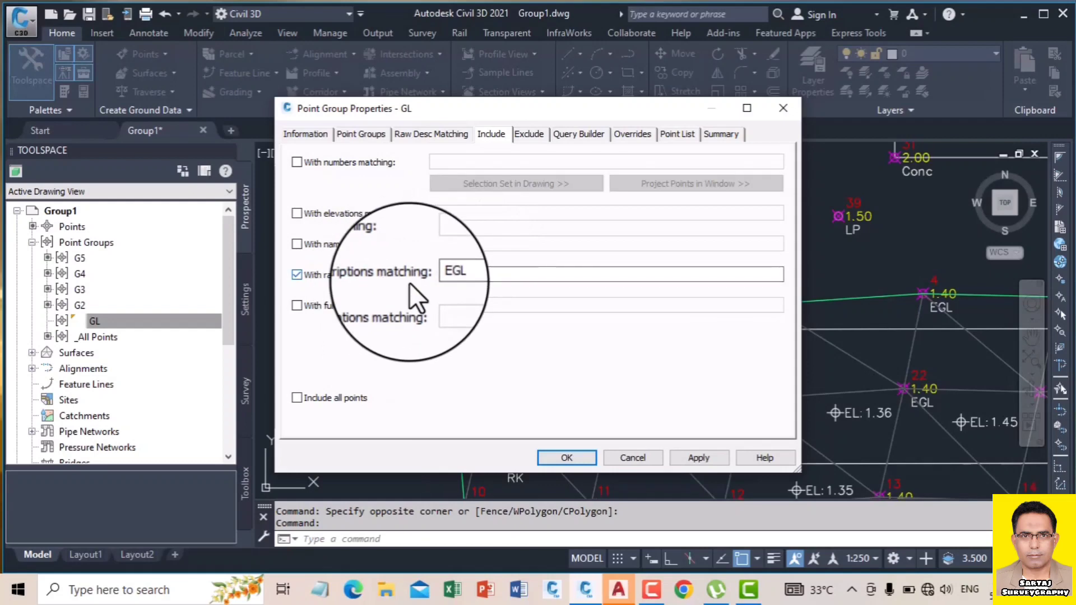
{"action": "left_click", "coordinate": [684, 133]}
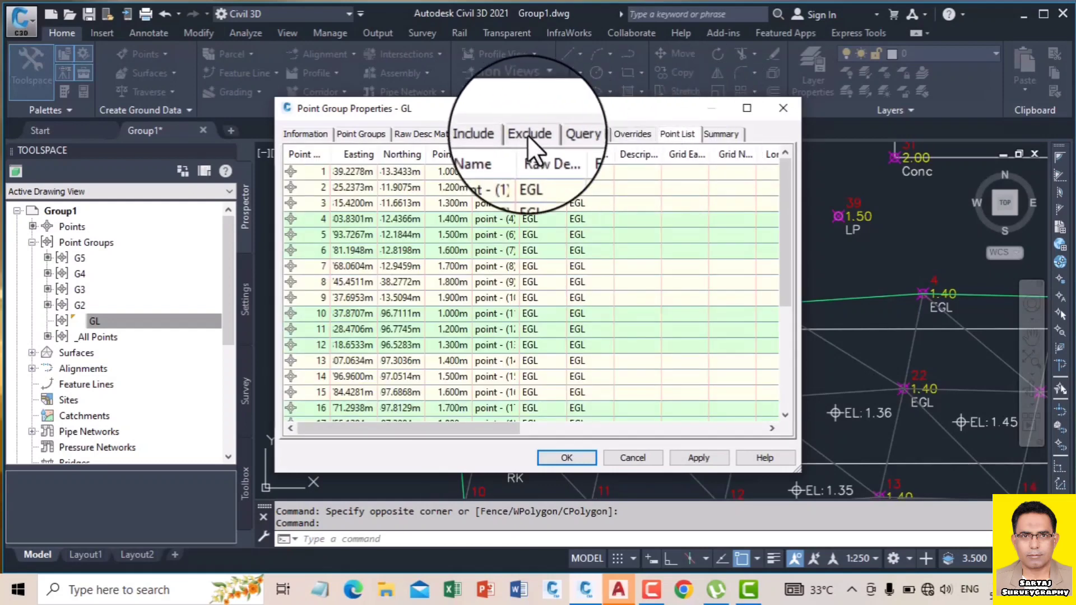
{"action": "left_click", "coordinate": [496, 133]}
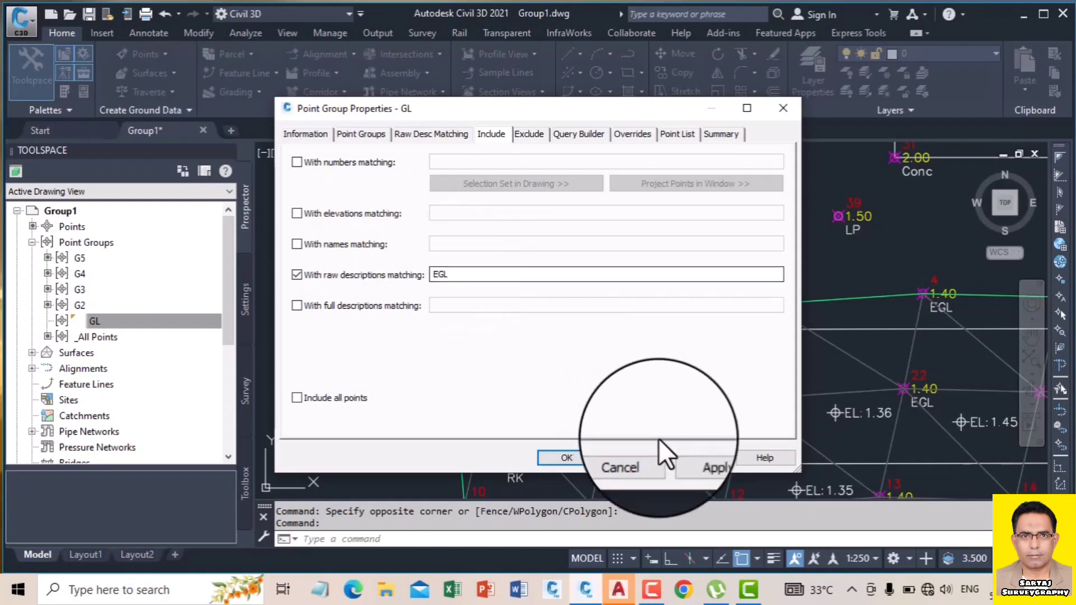
{"action": "left_click", "coordinate": [704, 458]}
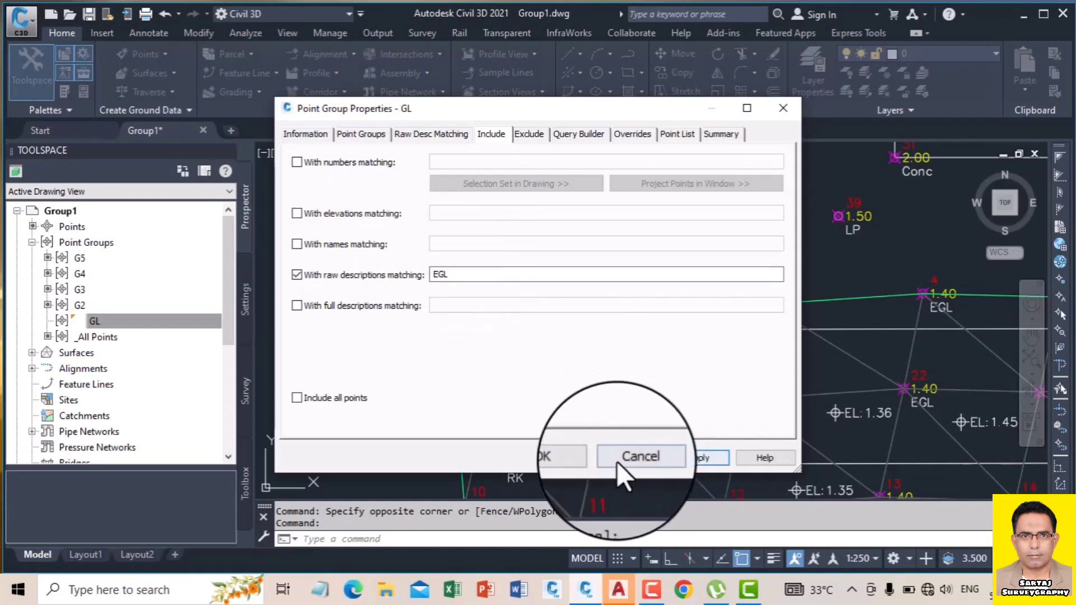
{"action": "left_click", "coordinate": [565, 458]}
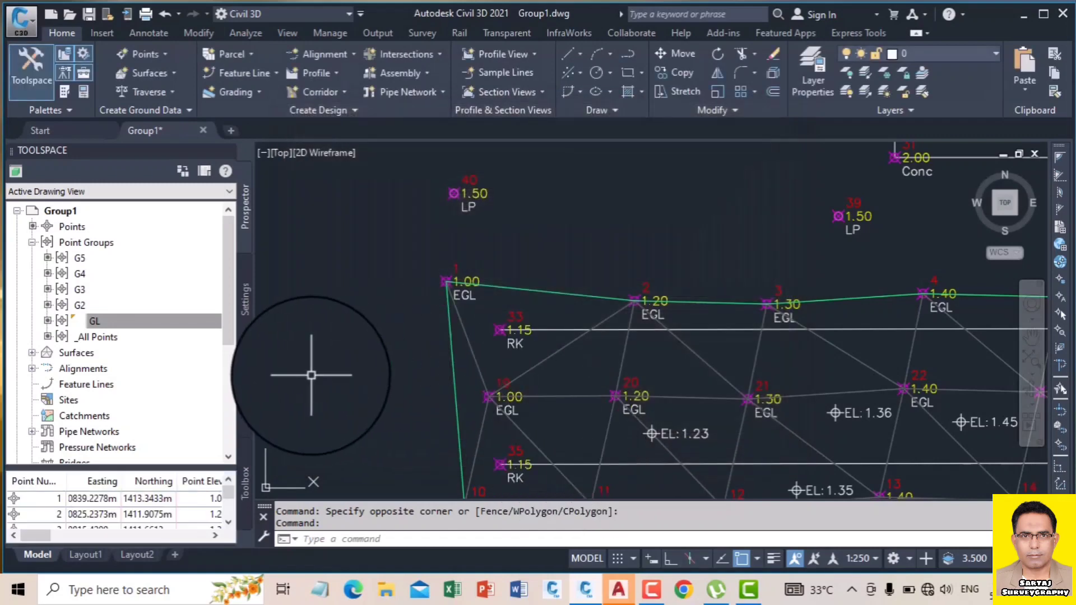
{"action": "left_click", "coordinate": [183, 318]}
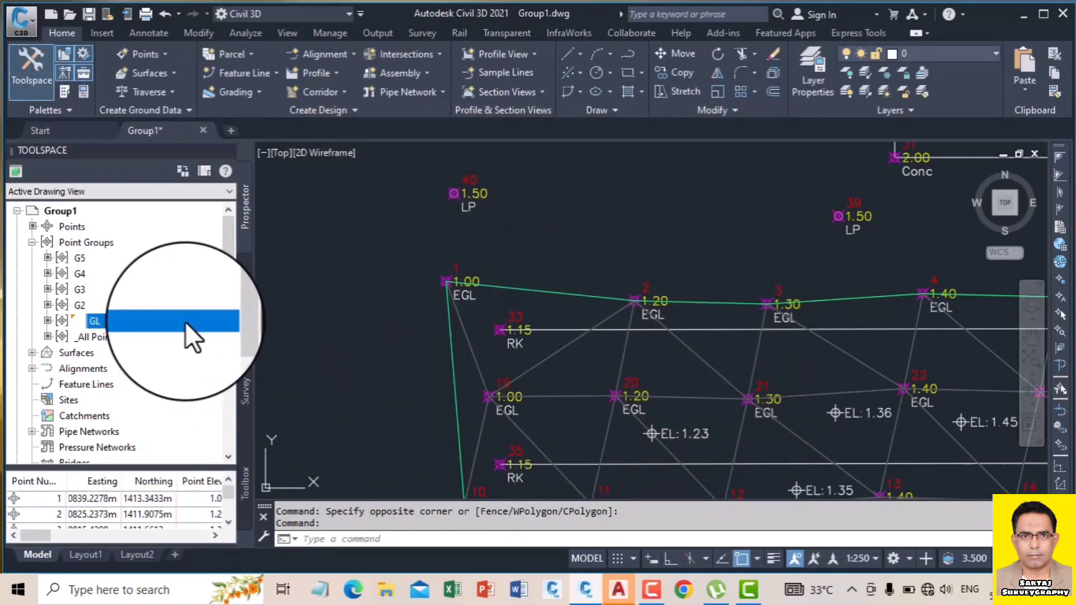
{"action": "right_click", "coordinate": [101, 323]}
{"action": "left_click", "coordinate": [154, 330]}
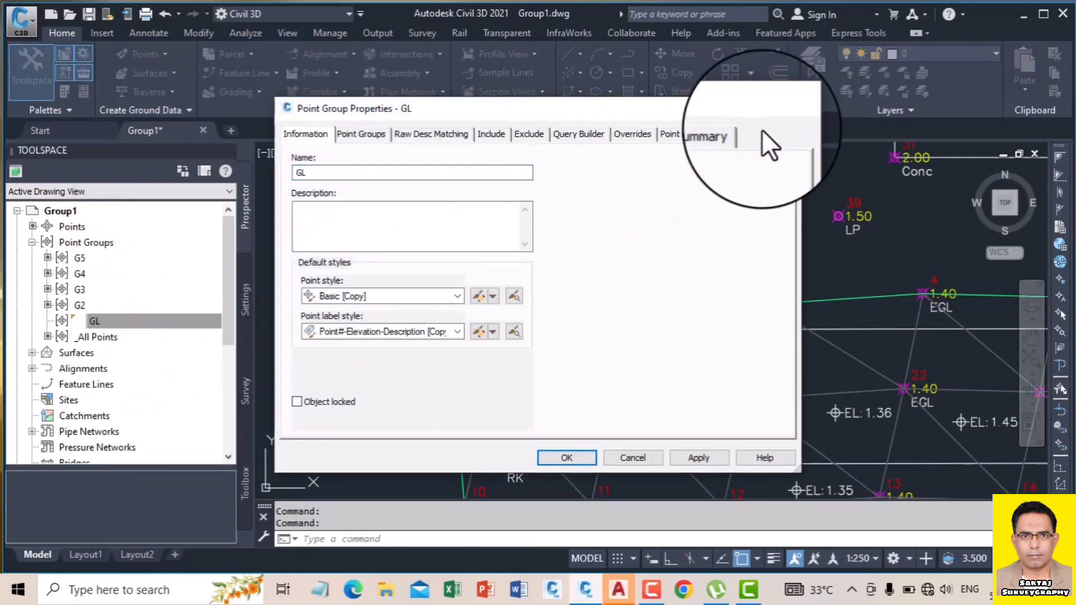
{"action": "left_click", "coordinate": [782, 109]}
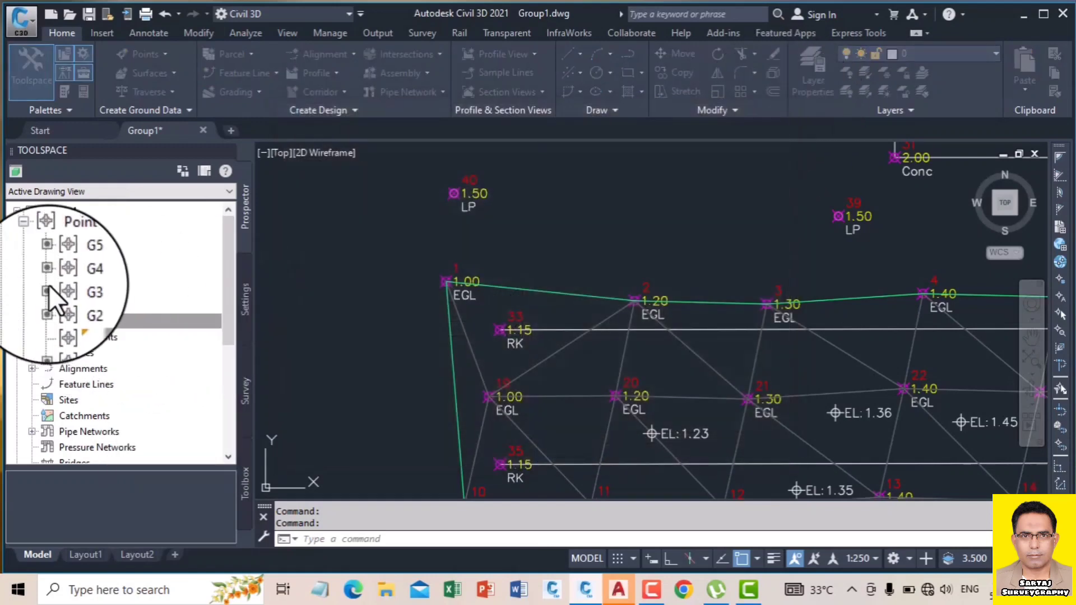
- Compare the G5 point group's query statement with its point number inclusion criteria, then close its properties
{"action": "right_click", "coordinate": [80, 254]}
{"action": "left_click", "coordinate": [134, 239]}
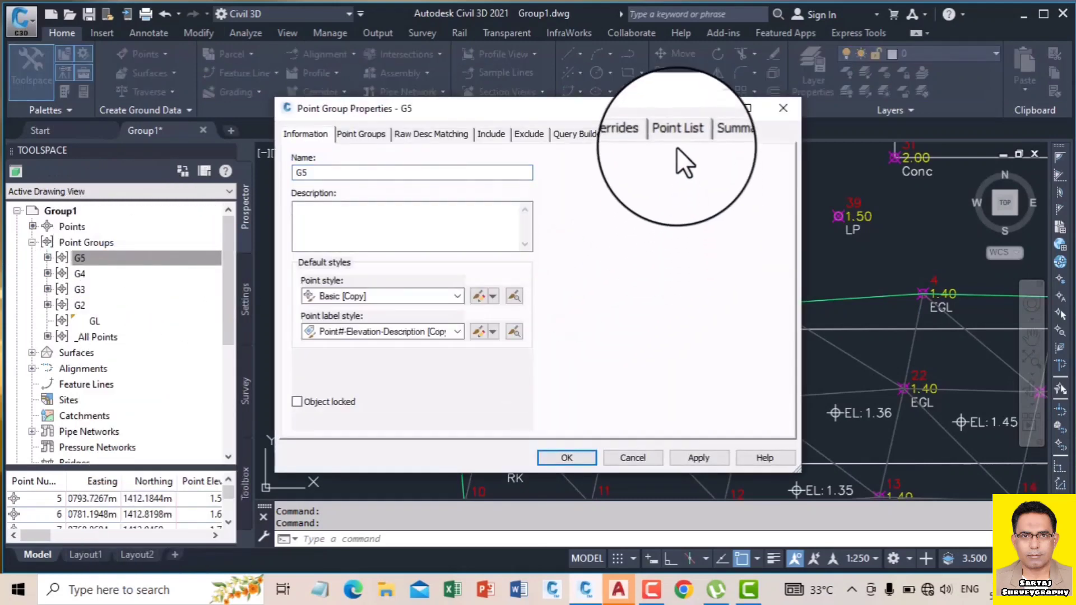
{"action": "left_click", "coordinate": [720, 133]}
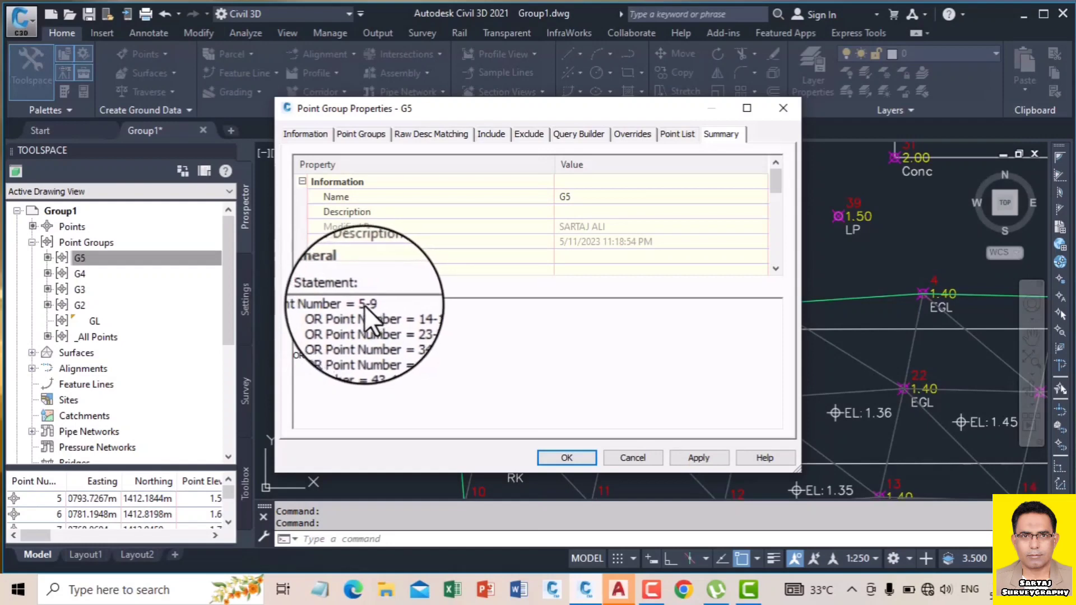
{"action": "left_click", "coordinate": [493, 134]}
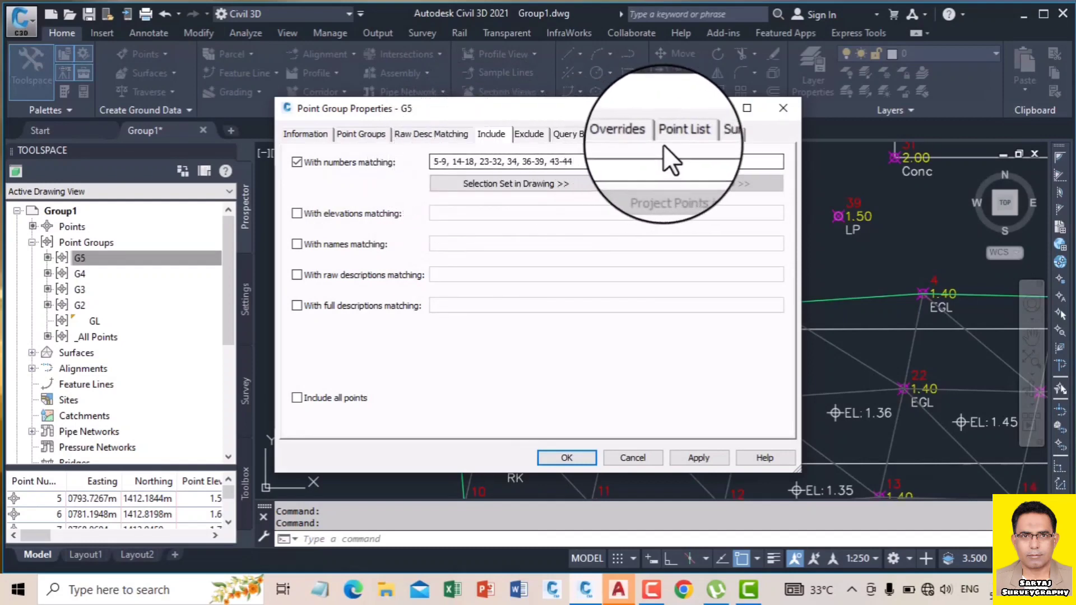
{"action": "left_click", "coordinate": [728, 134]}
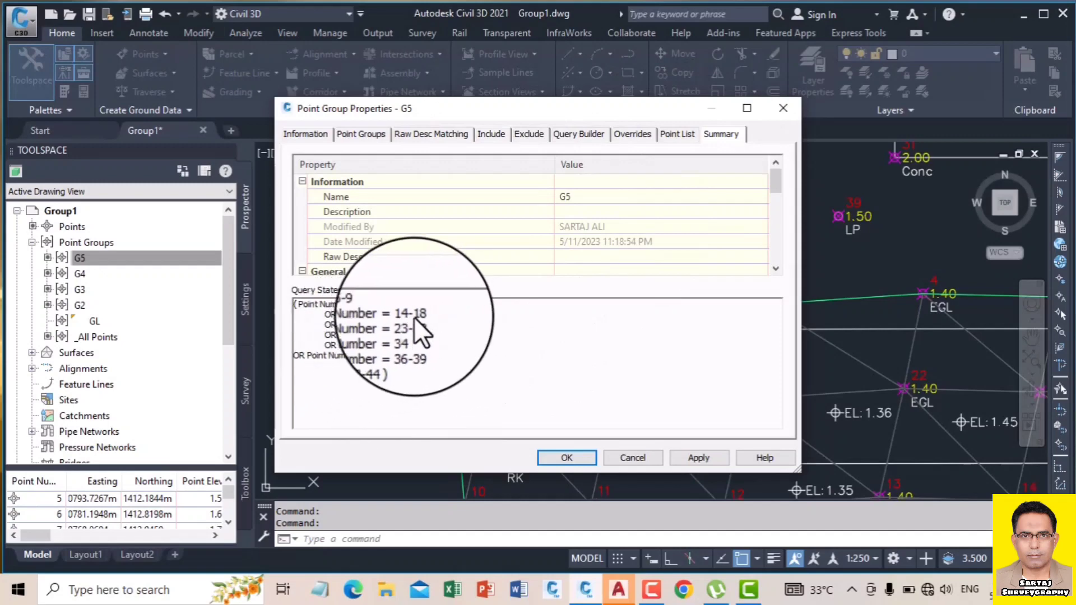
{"action": "left_click", "coordinate": [497, 134]}
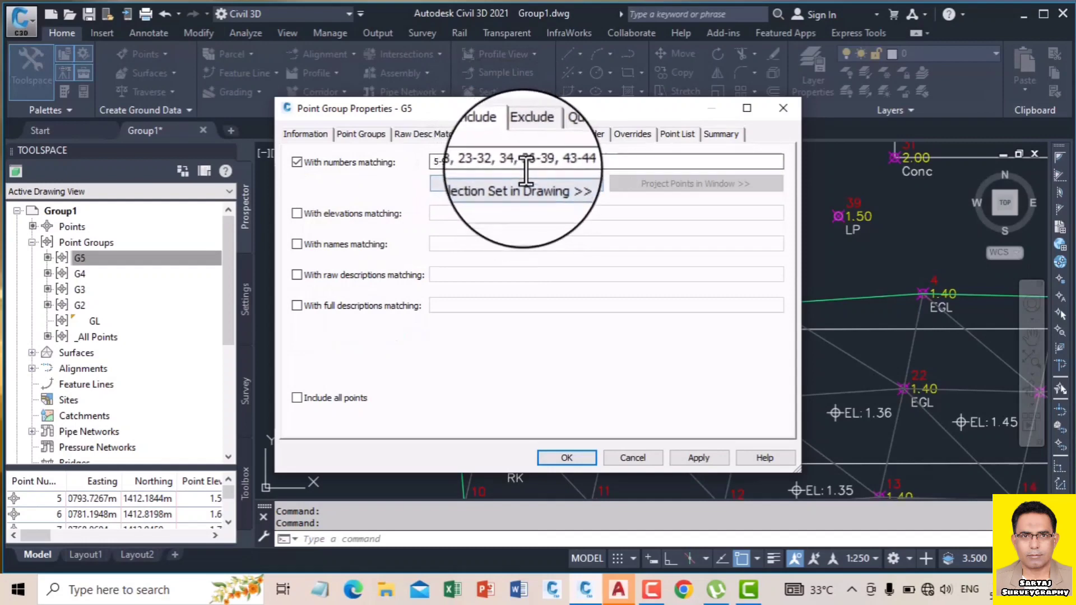
{"action": "left_click", "coordinate": [532, 134]}
{"action": "left_click", "coordinate": [719, 134]}
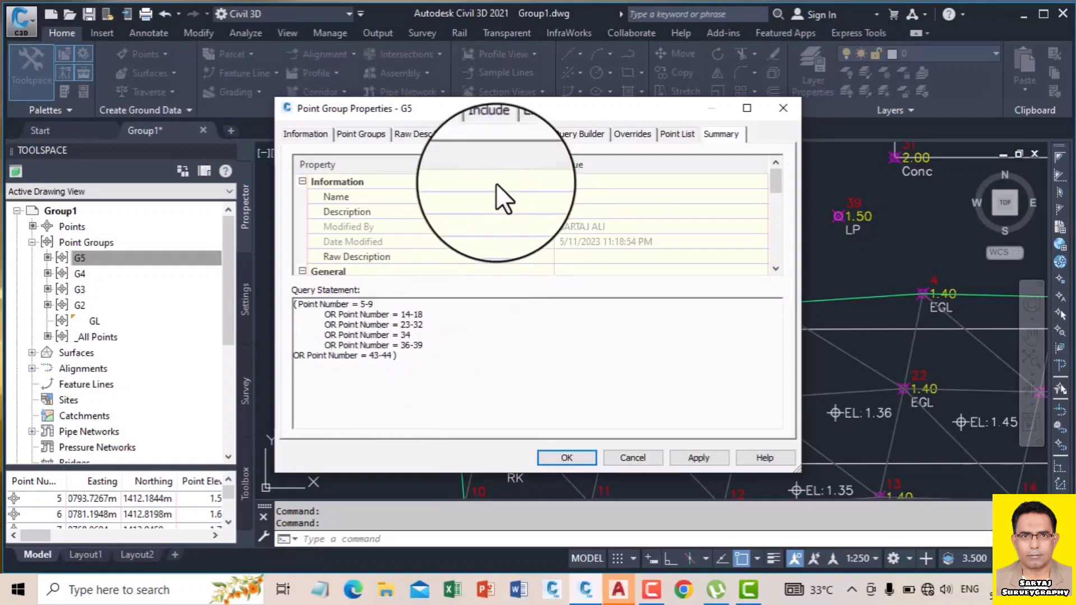
{"action": "left_click", "coordinate": [491, 133]}
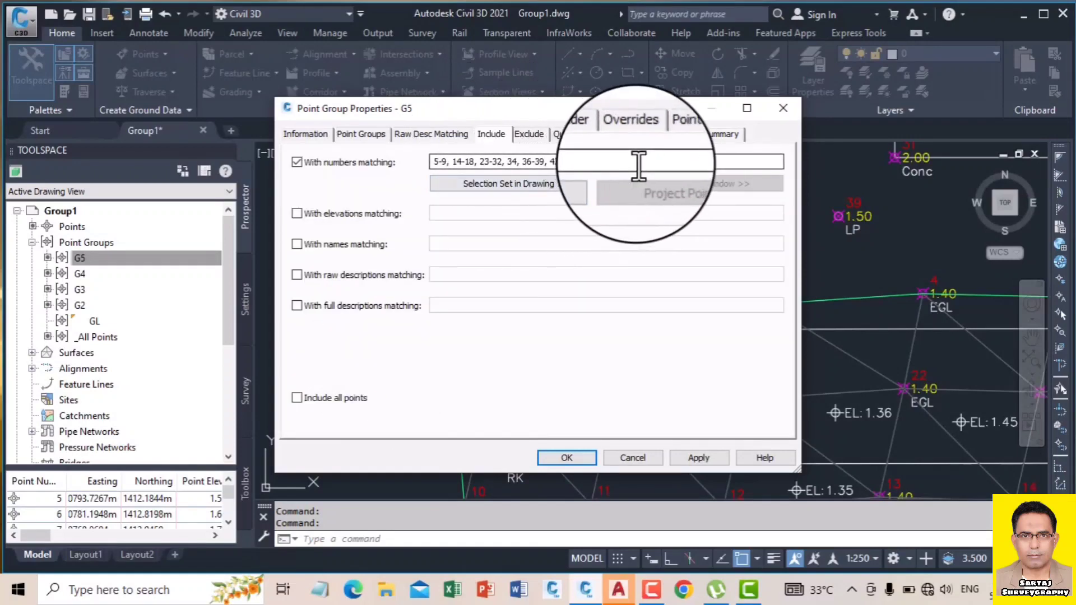
{"action": "left_click", "coordinate": [722, 132]}
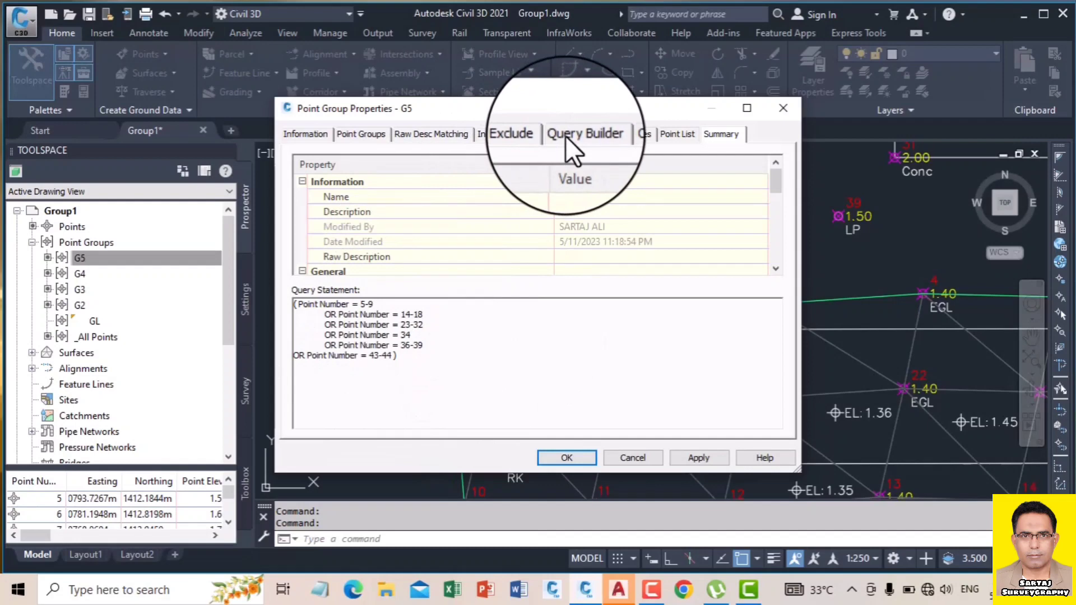
{"action": "left_click", "coordinate": [783, 107]}
- Review the GL point group's query statement, raw description criterion and point list
{"action": "left_click", "coordinate": [94, 320]}
{"action": "right_click", "coordinate": [96, 323]}
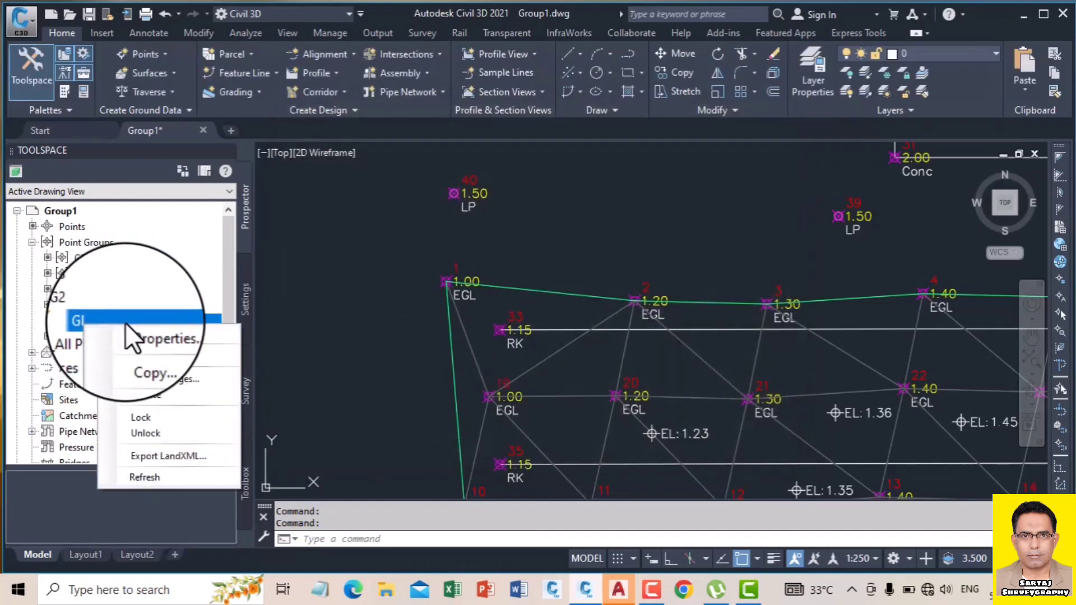
{"action": "left_click", "coordinate": [200, 334]}
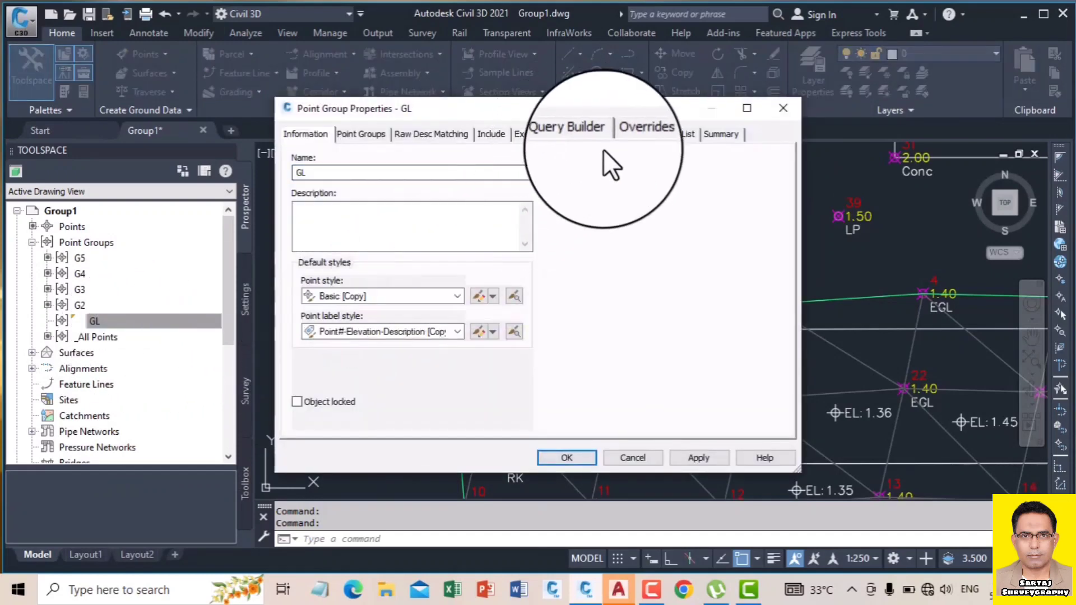
{"action": "left_click", "coordinate": [721, 134]}
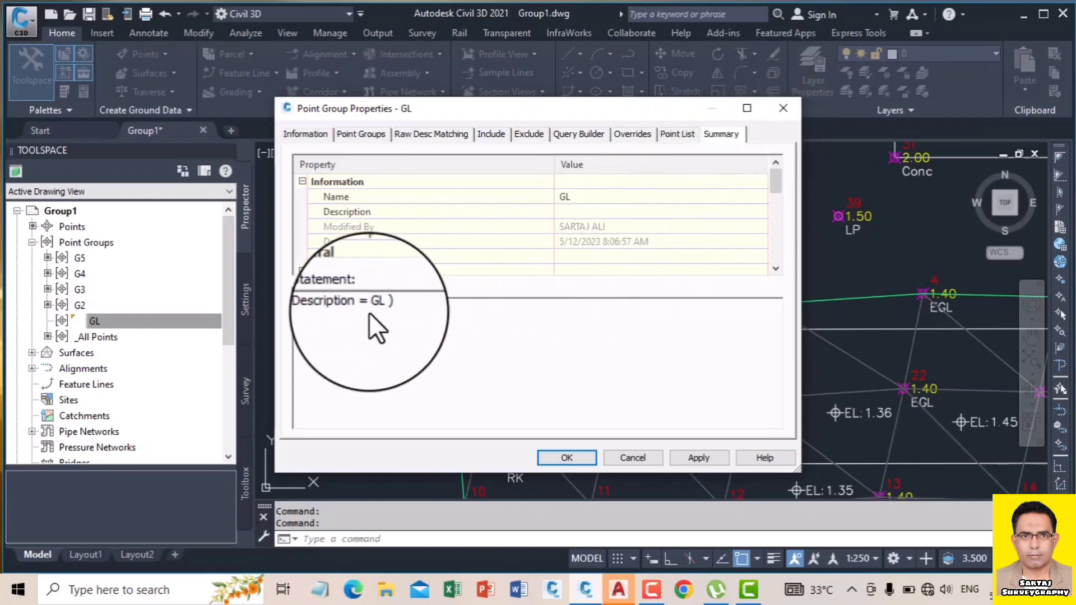
{"action": "left_click", "coordinate": [491, 134]}
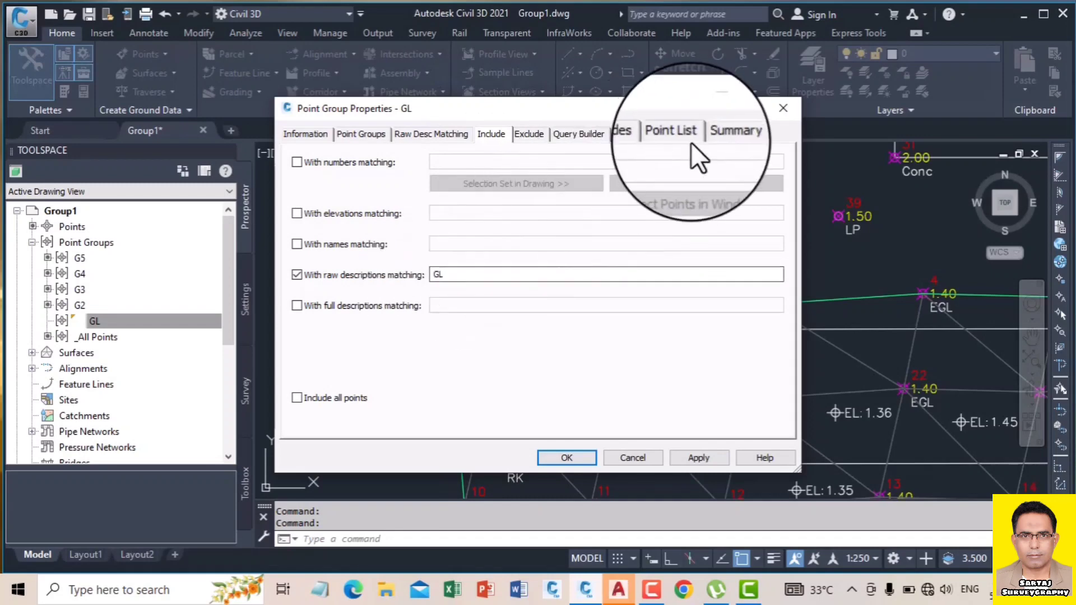
{"action": "left_click", "coordinate": [677, 133]}
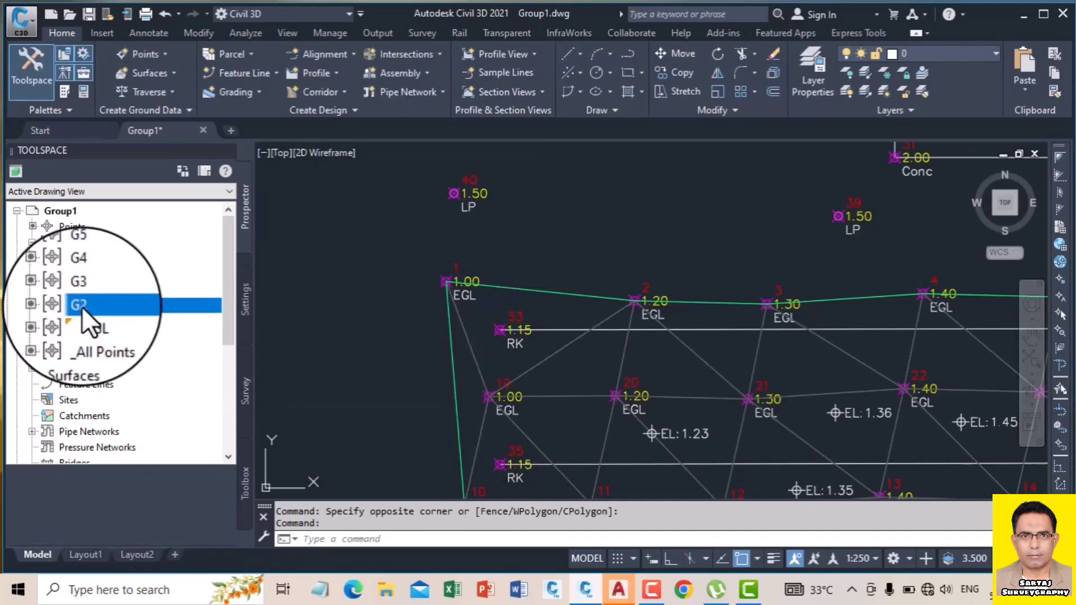
- Examine the query statement in the G2 point group's properties summary and close the dialog
{"action": "right_click", "coordinate": [81, 305]}
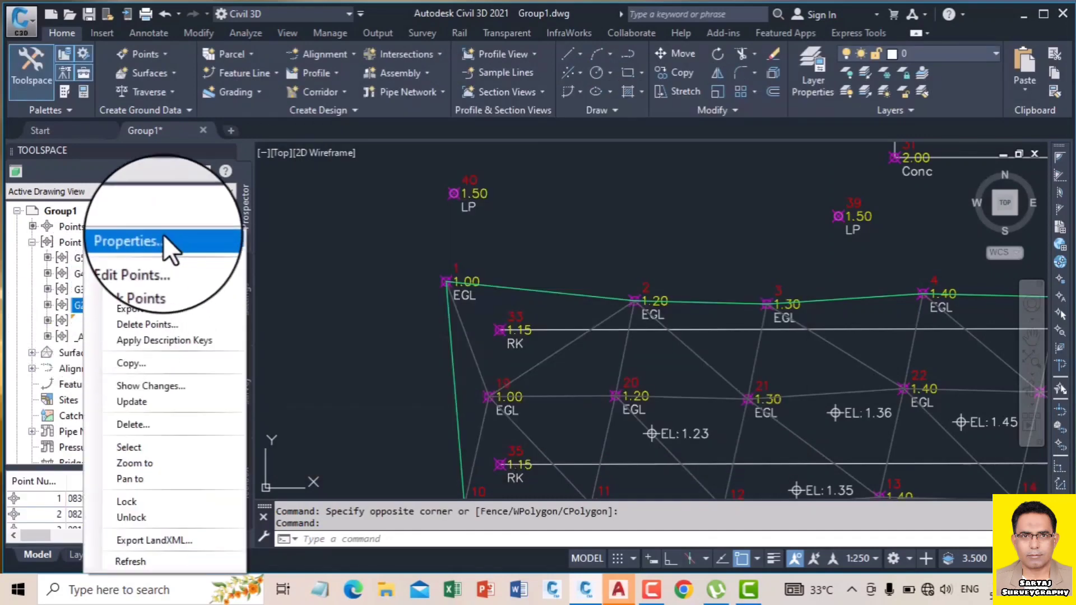
{"action": "left_click", "coordinate": [140, 238]}
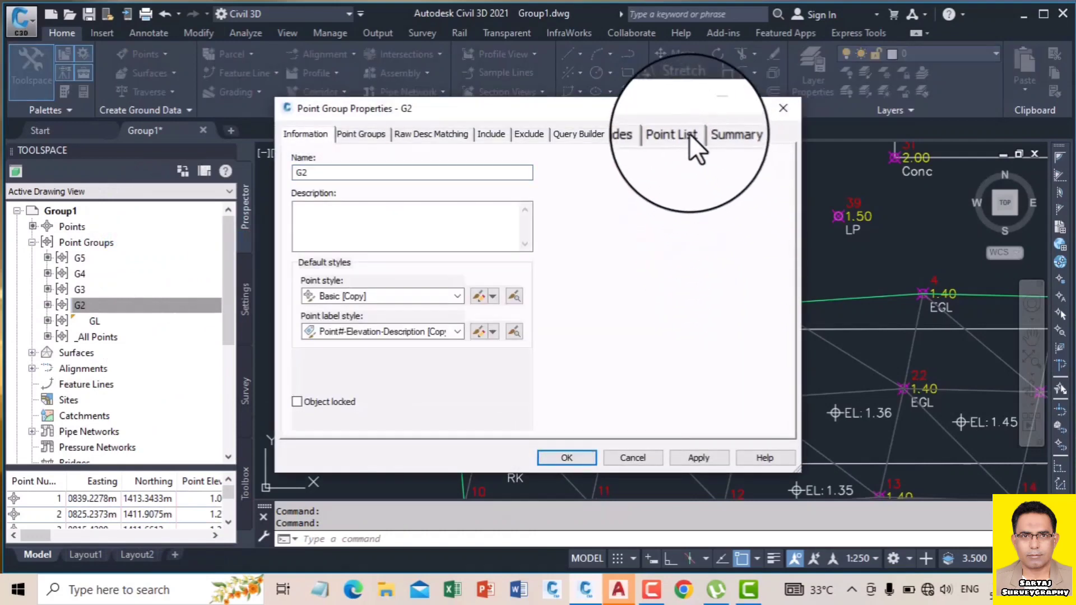
{"action": "left_click", "coordinate": [721, 134]}
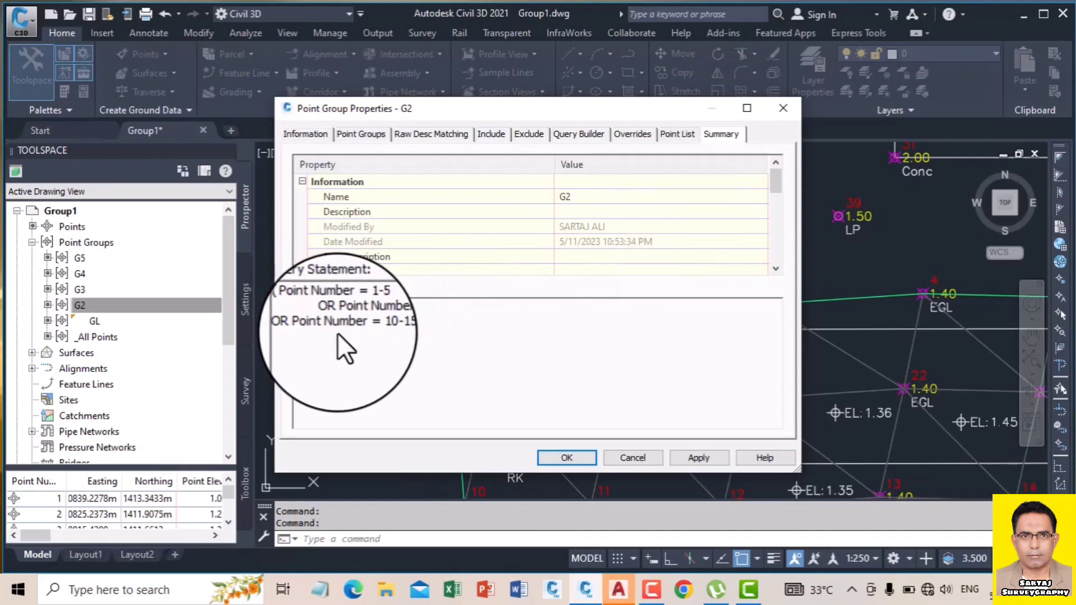
{"action": "left_click", "coordinate": [783, 108]}
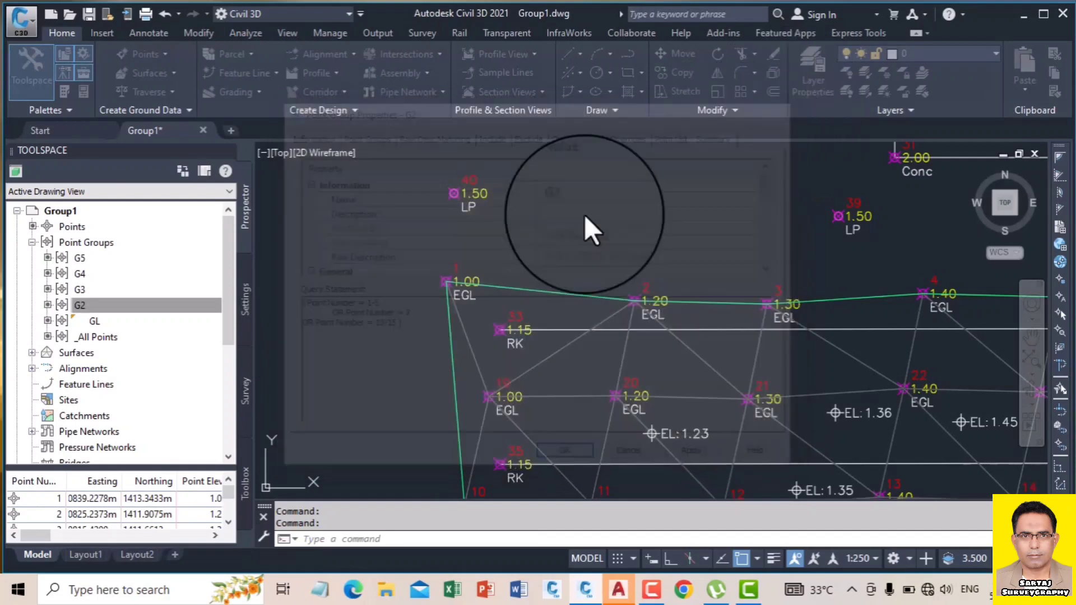
- Examine the query statement in the G3 point group's properties summary and close the dialog
{"action": "left_click", "coordinate": [88, 291]}
{"action": "right_click", "coordinate": [90, 290]}
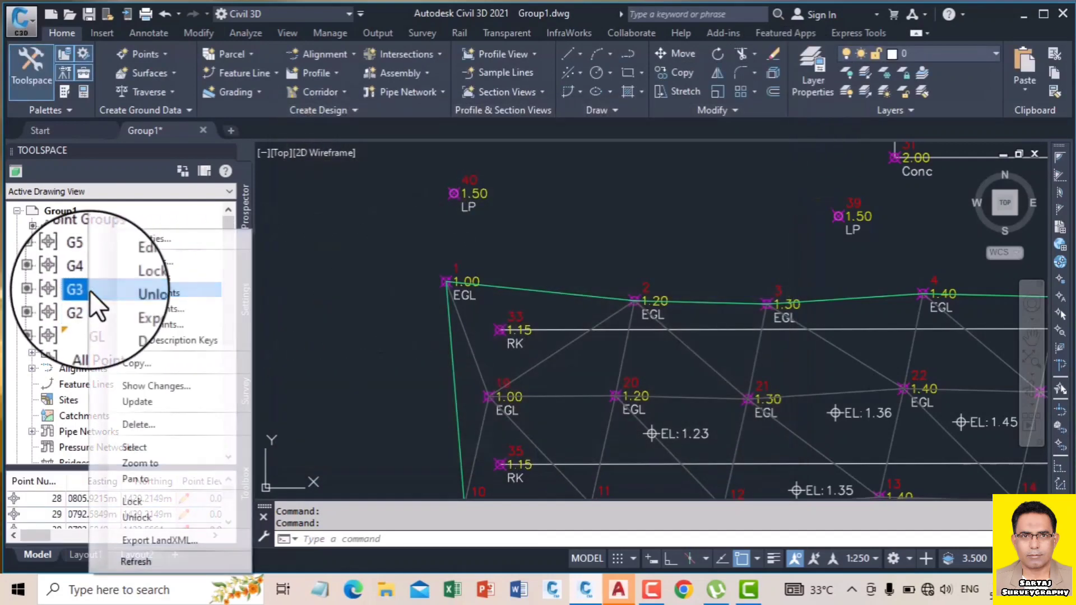
{"action": "left_click", "coordinate": [167, 242]}
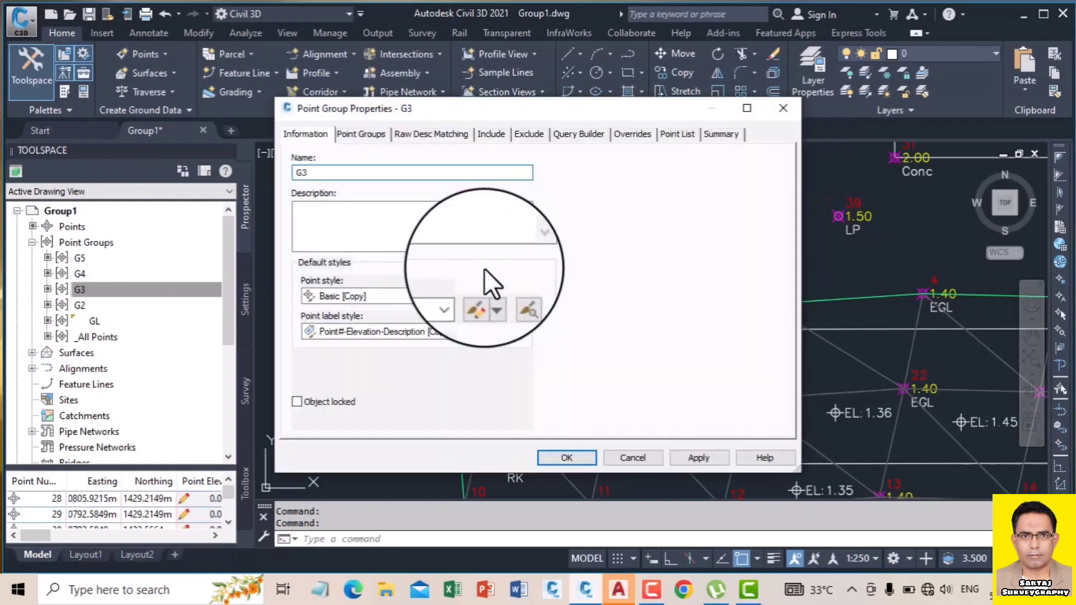
{"action": "left_click", "coordinate": [722, 134]}
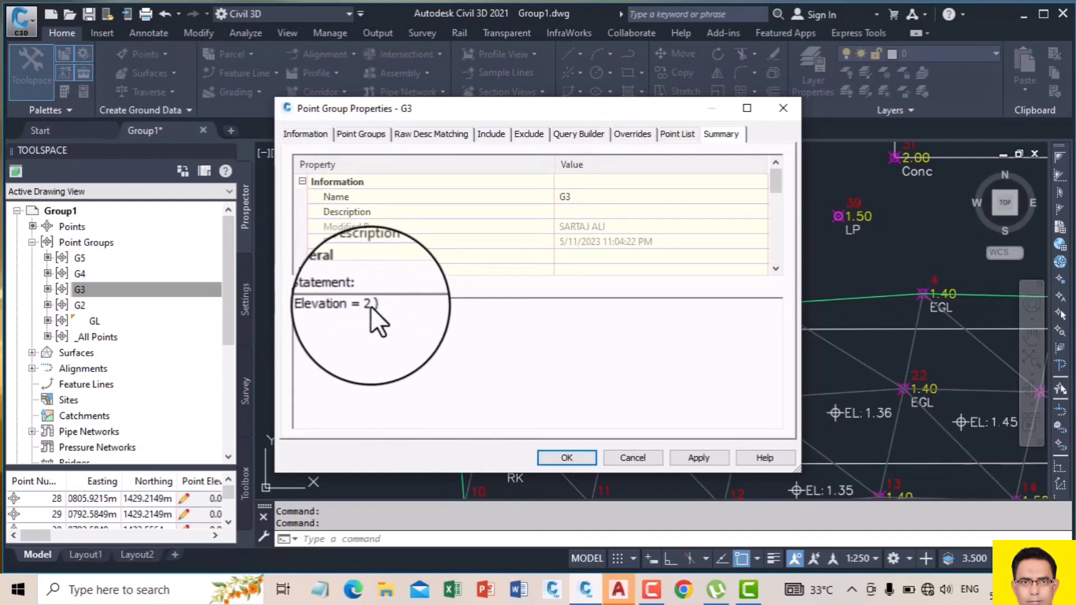
{"action": "left_click", "coordinate": [788, 107]}
- Rename the GL point group to EGL with its raw description matching set to EGL, check its point list, and apply the properties
{"action": "scroll", "coordinate": [645, 236], "scroll_direction": "down", "scroll_amount": 5}
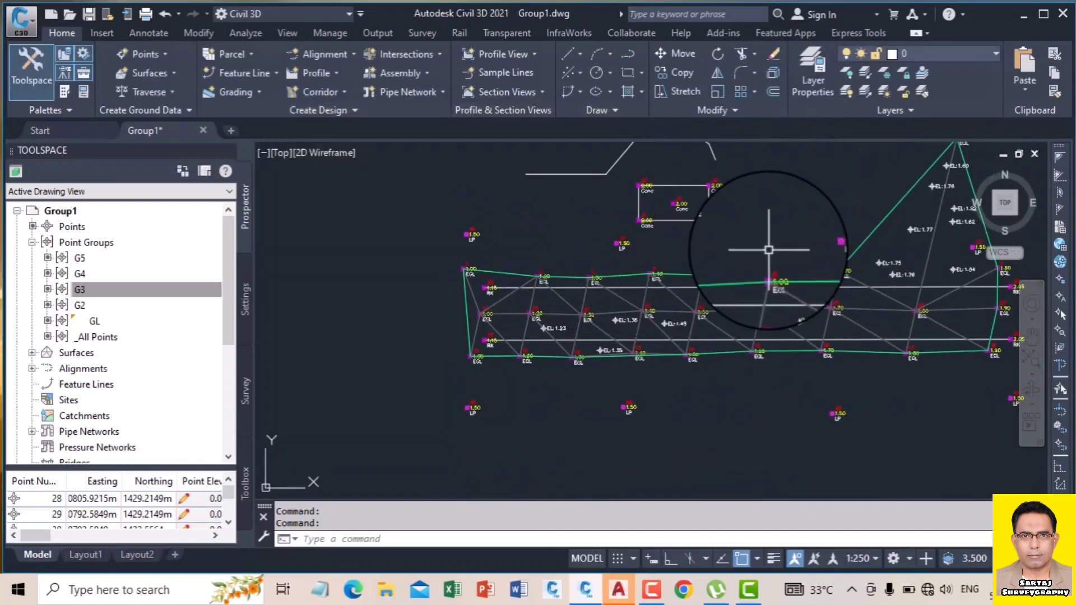
{"action": "scroll", "coordinate": [761, 250], "scroll_direction": "up", "scroll_amount": 2}
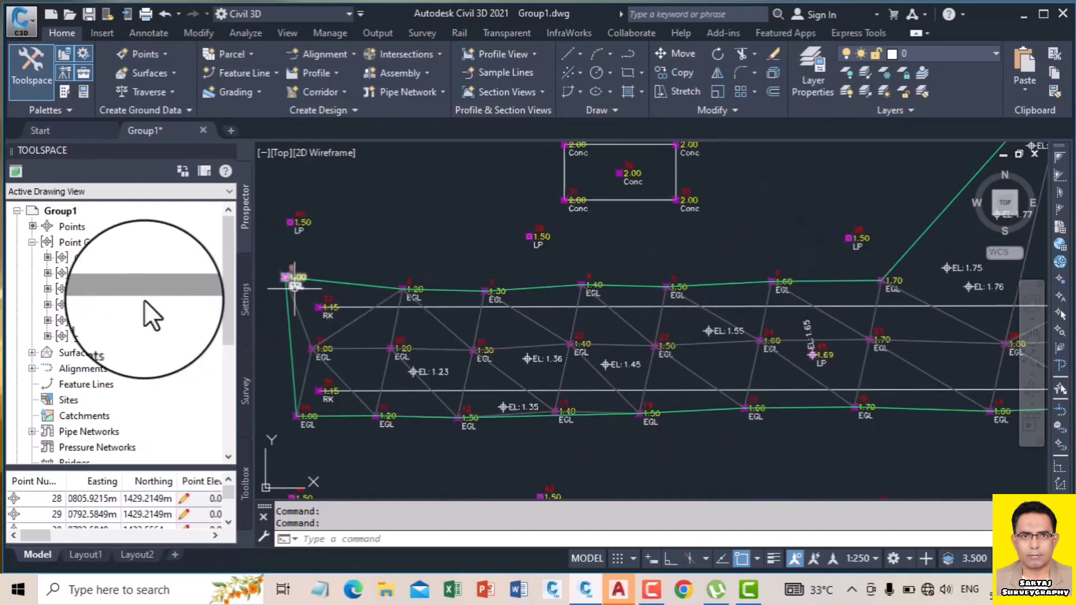
{"action": "left_click", "coordinate": [104, 291]}
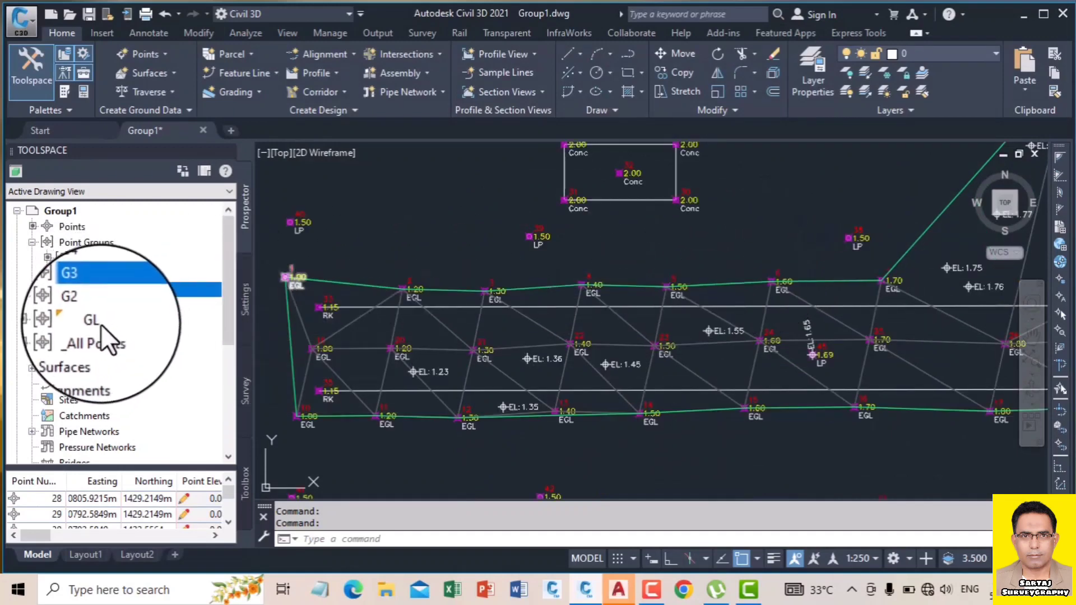
{"action": "right_click", "coordinate": [96, 321]}
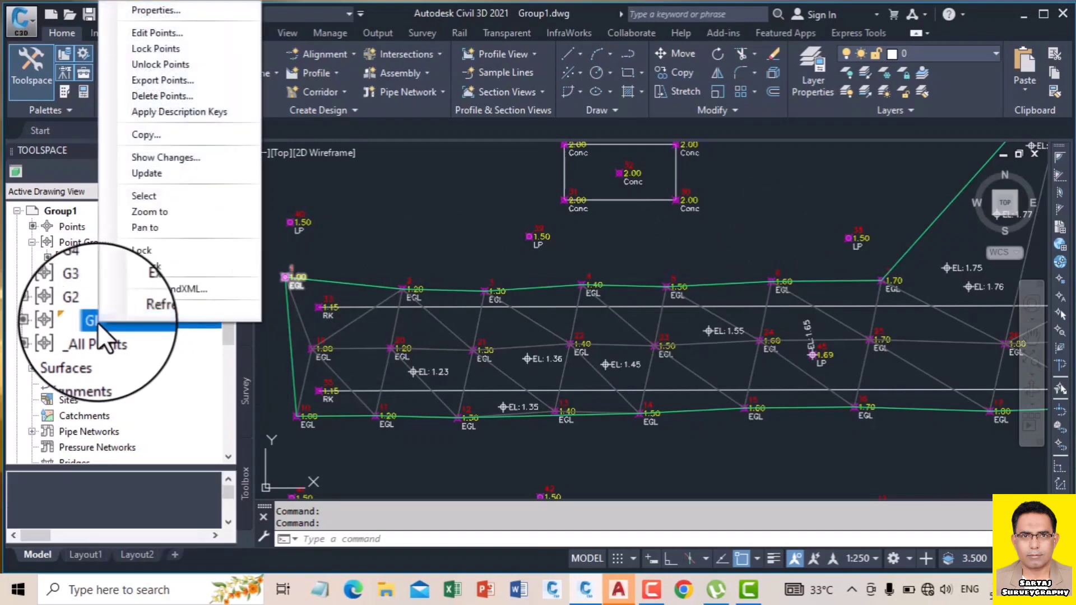
{"action": "left_click", "coordinate": [203, 11]}
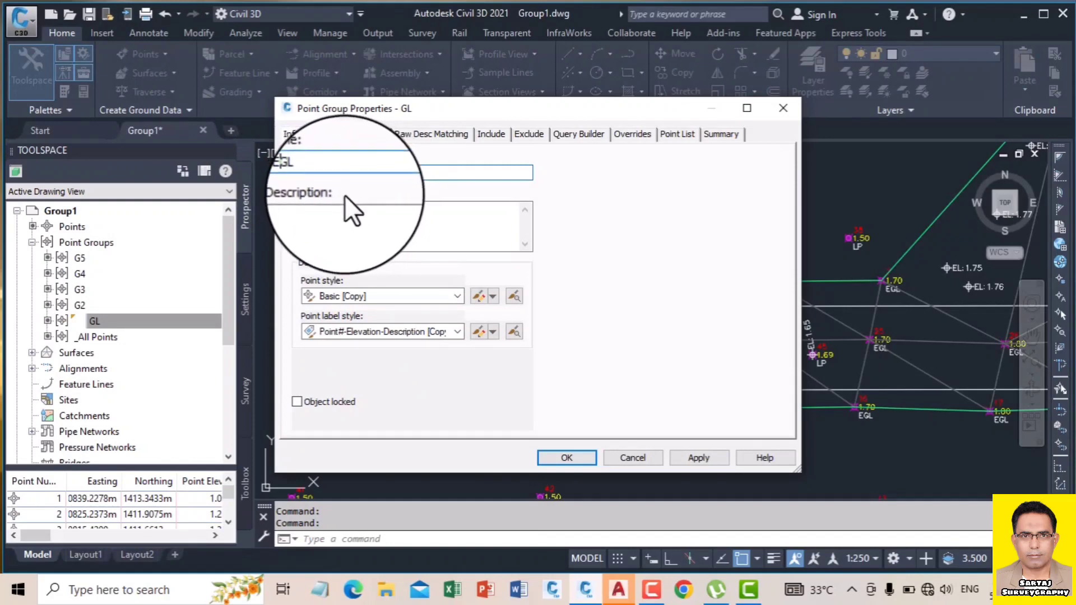
{"action": "type", "text": "E"}
{"action": "left_click", "coordinate": [493, 133]}
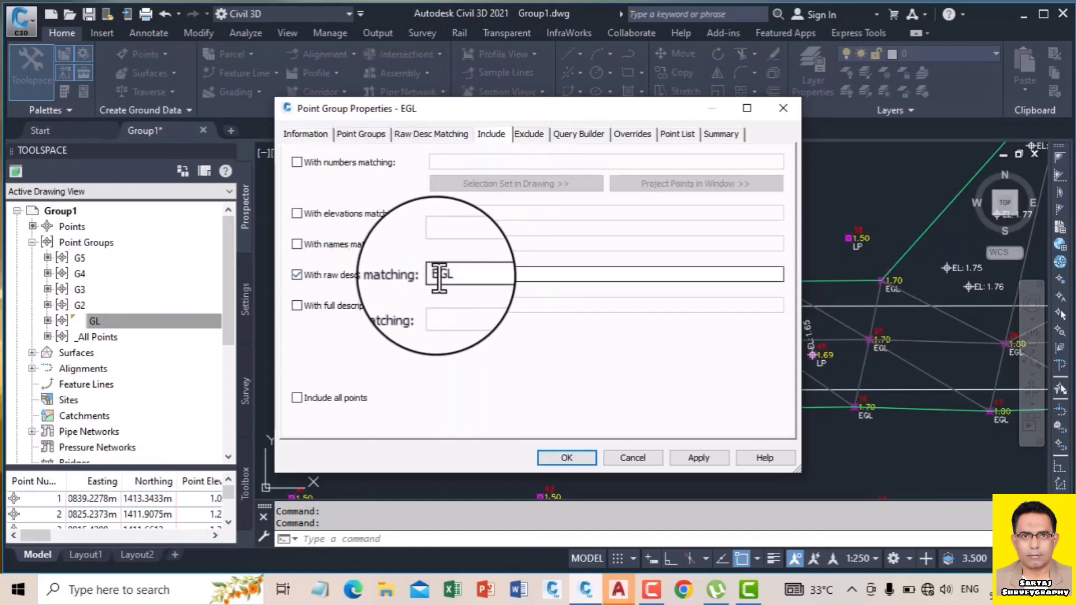
{"action": "left_click", "coordinate": [677, 133]}
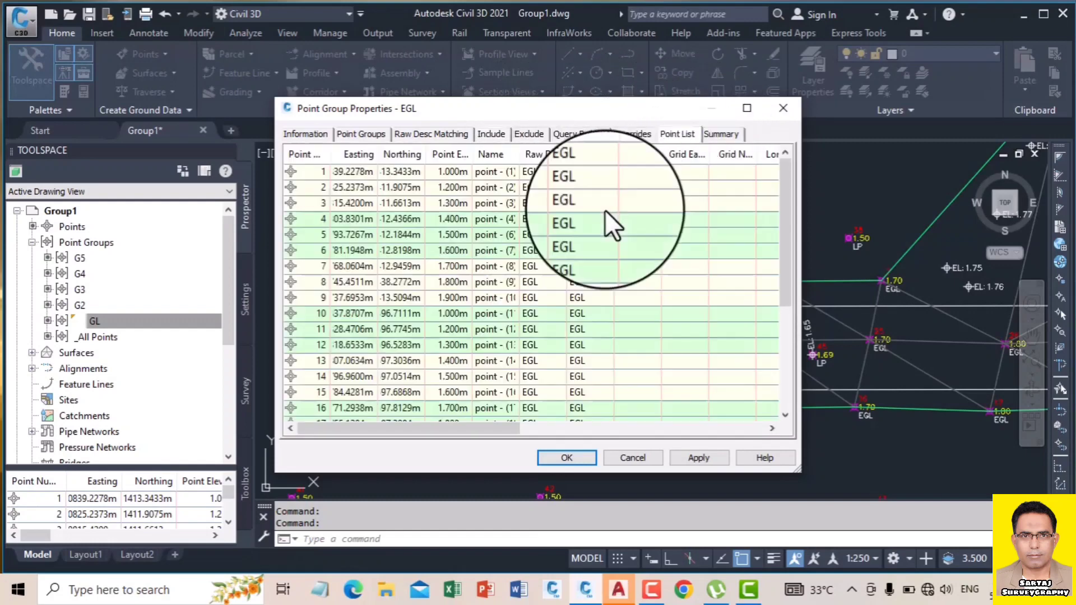
{"action": "left_click", "coordinate": [488, 133]}
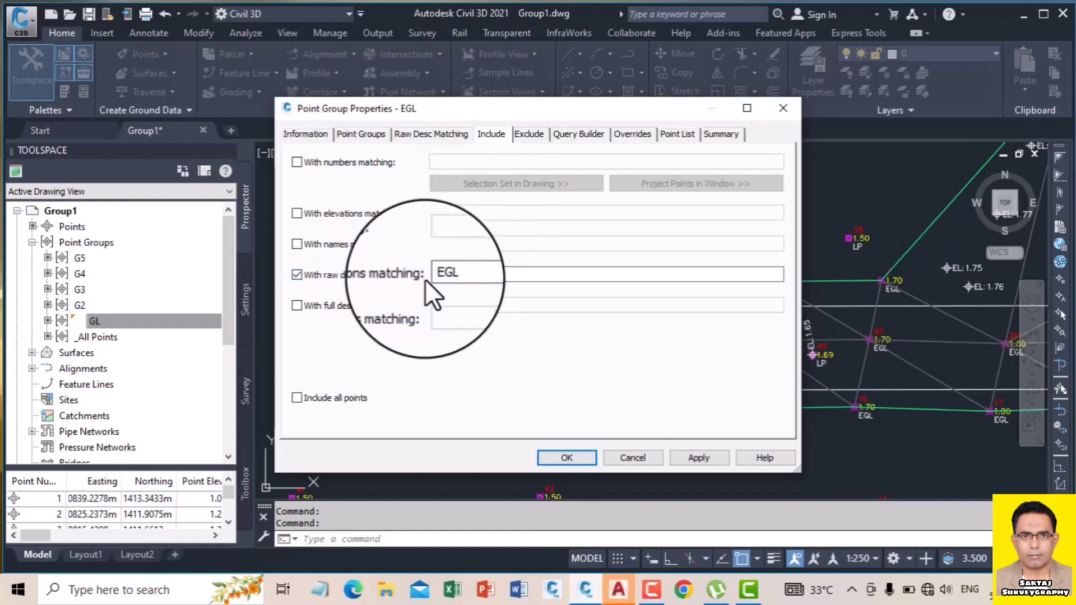
{"action": "left_click", "coordinate": [698, 458]}
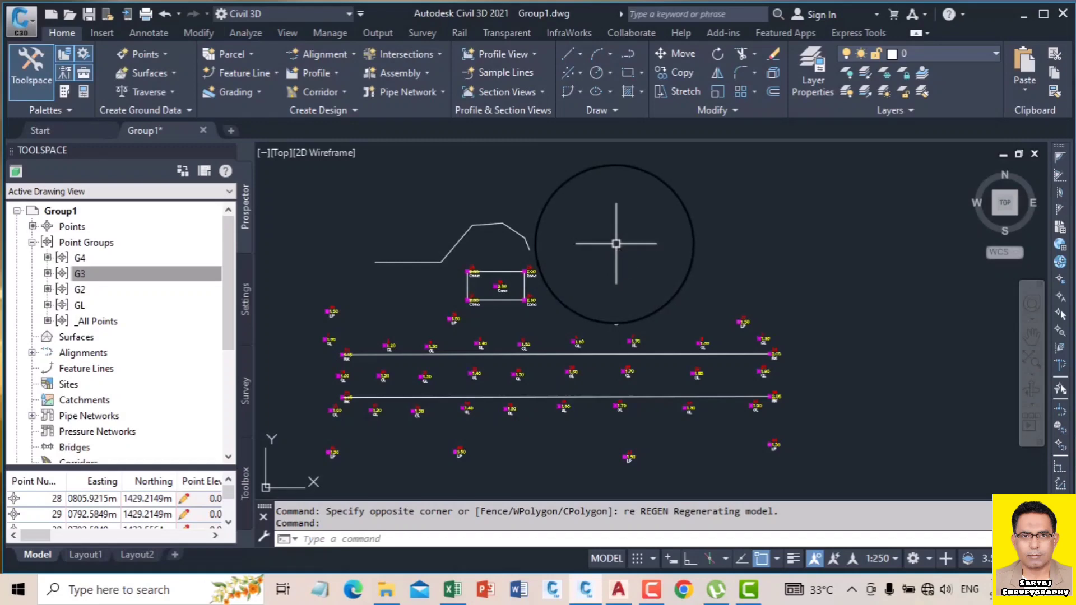
{"action": "left_click", "coordinate": [122, 272]}
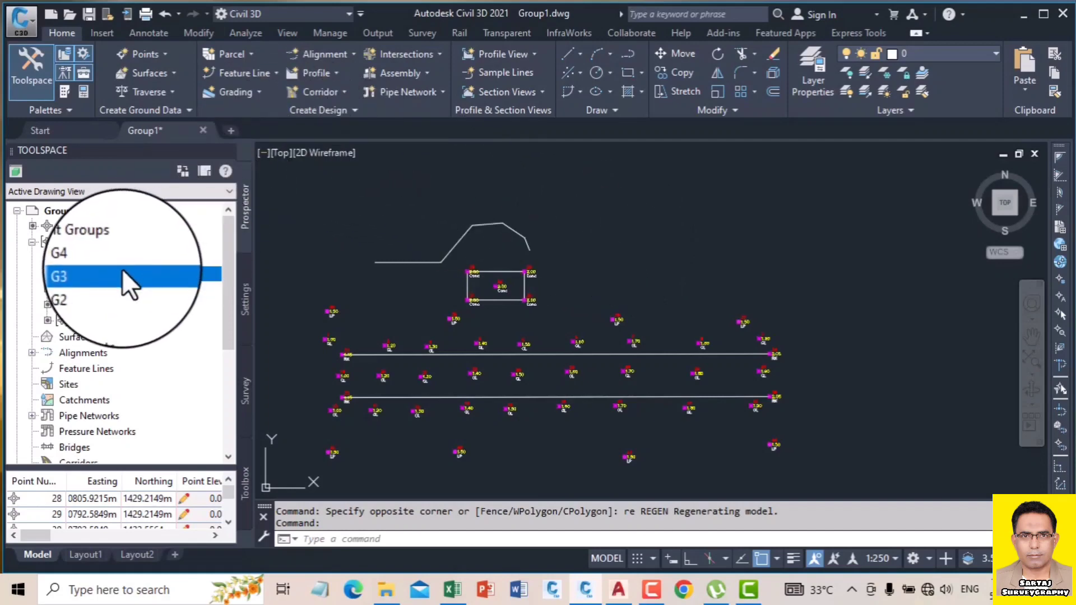
{"action": "left_click", "coordinate": [153, 75]}
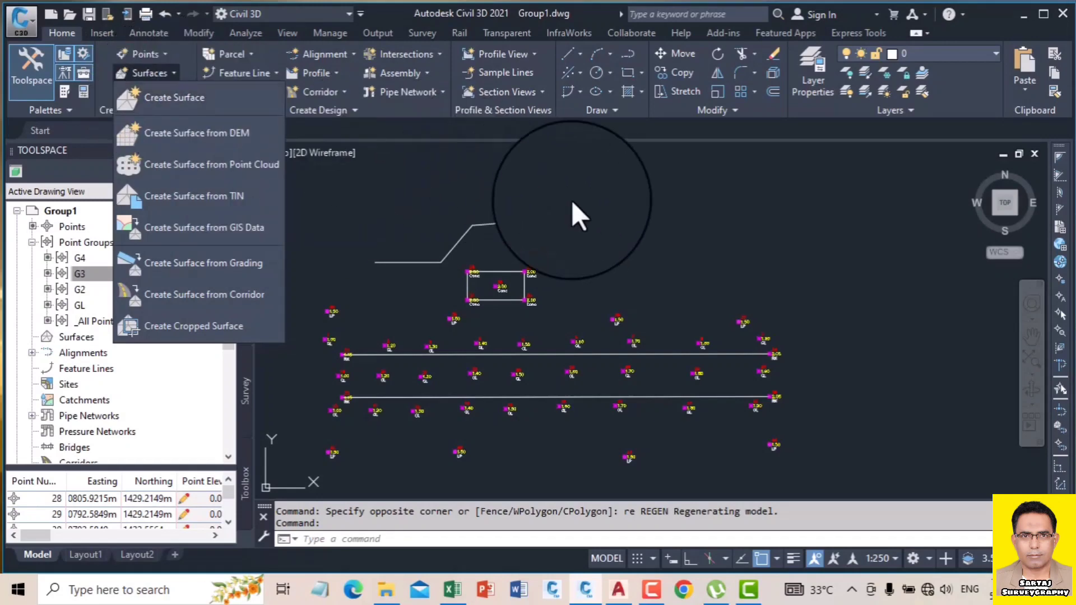
{"action": "left_click", "coordinate": [472, 189]}
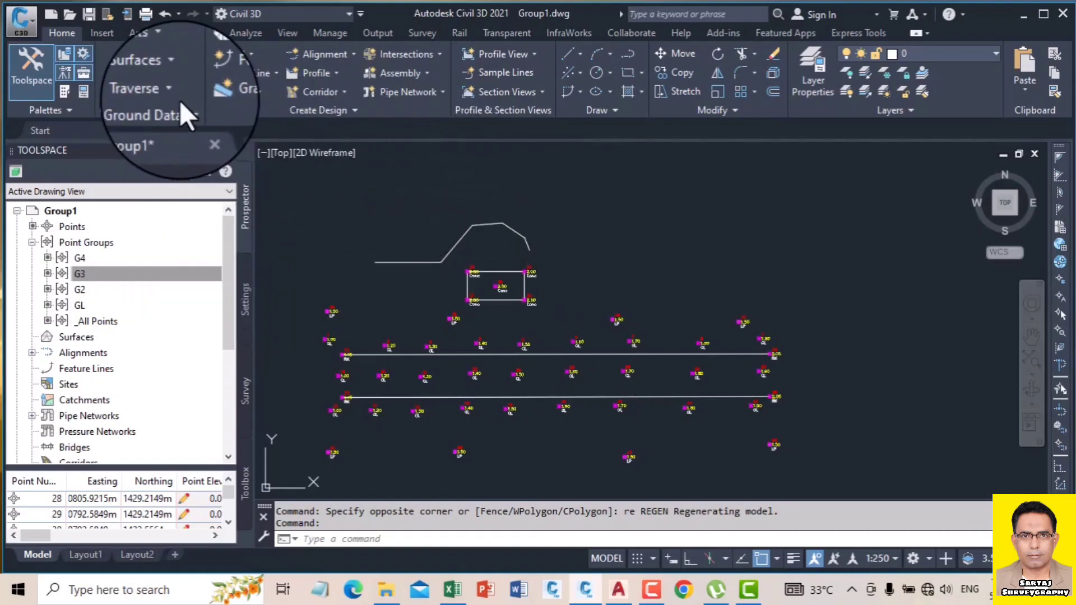
{"action": "key", "text": "Escape"}
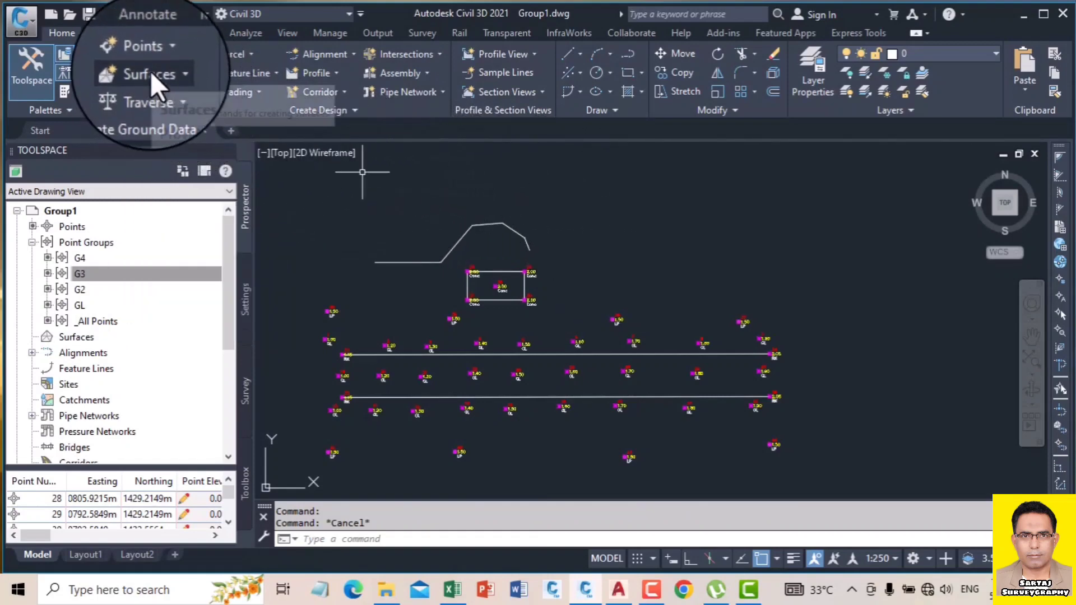
- Create a TIN surface named Surface-1 on the C-TOPO layer
{"action": "left_click", "coordinate": [150, 73]}
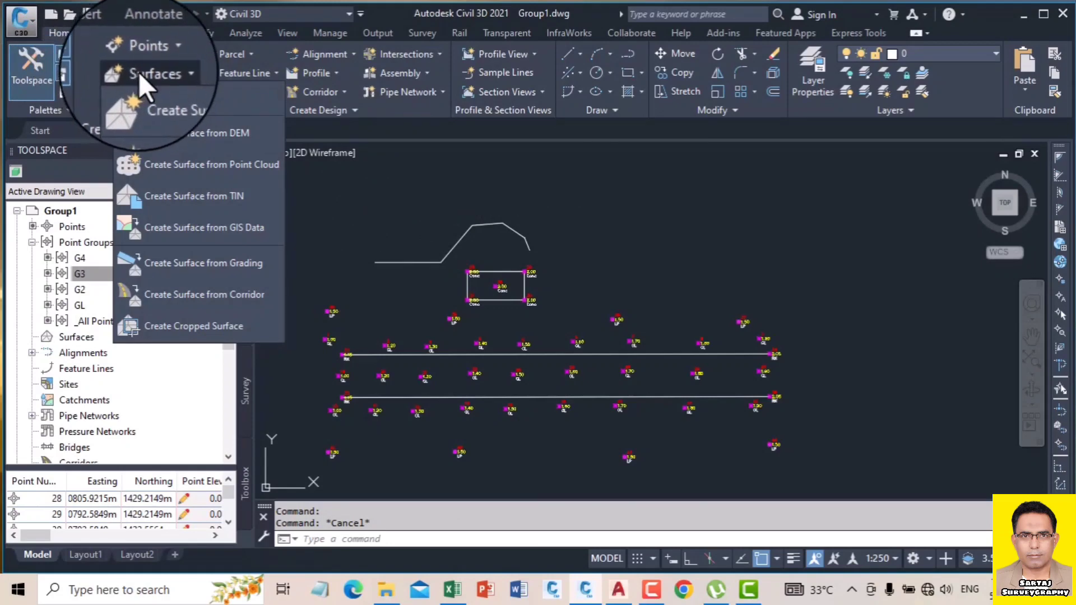
{"action": "left_click", "coordinate": [170, 95]}
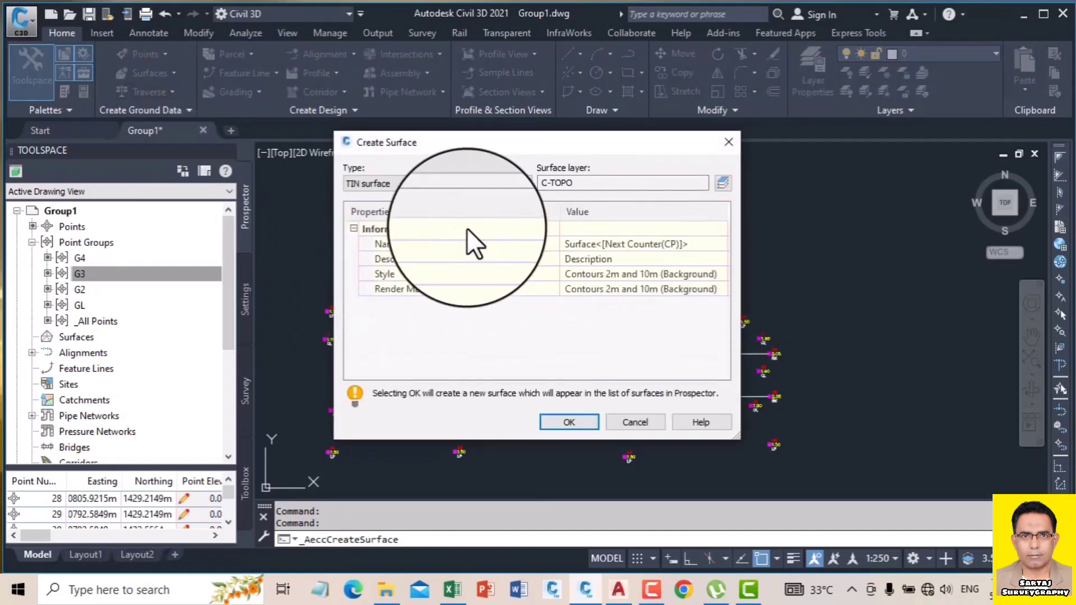
{"action": "left_click", "coordinate": [624, 243]}
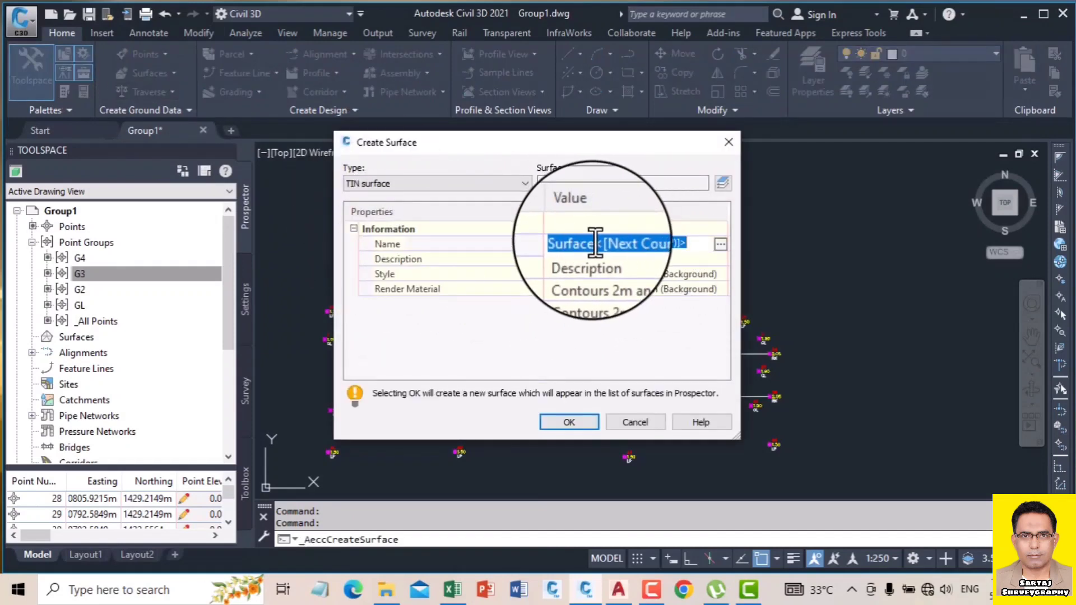
{"action": "left_click_drag", "start_coordinate": [594, 243], "coordinate": [685, 245]}
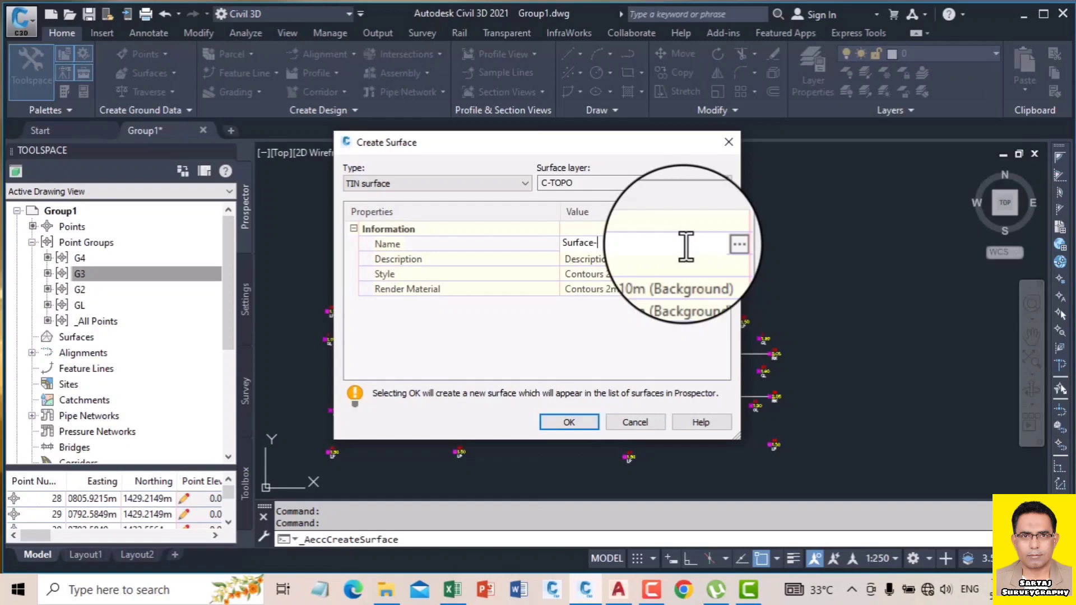
{"action": "left_click", "coordinate": [569, 422]}
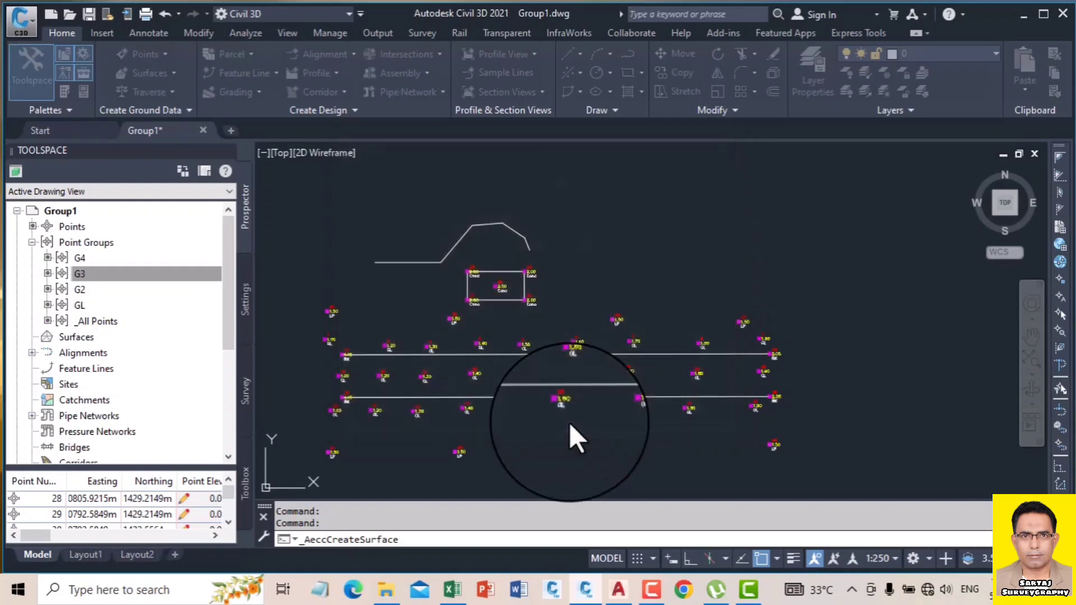
{"action": "left_click", "coordinate": [570, 422]}
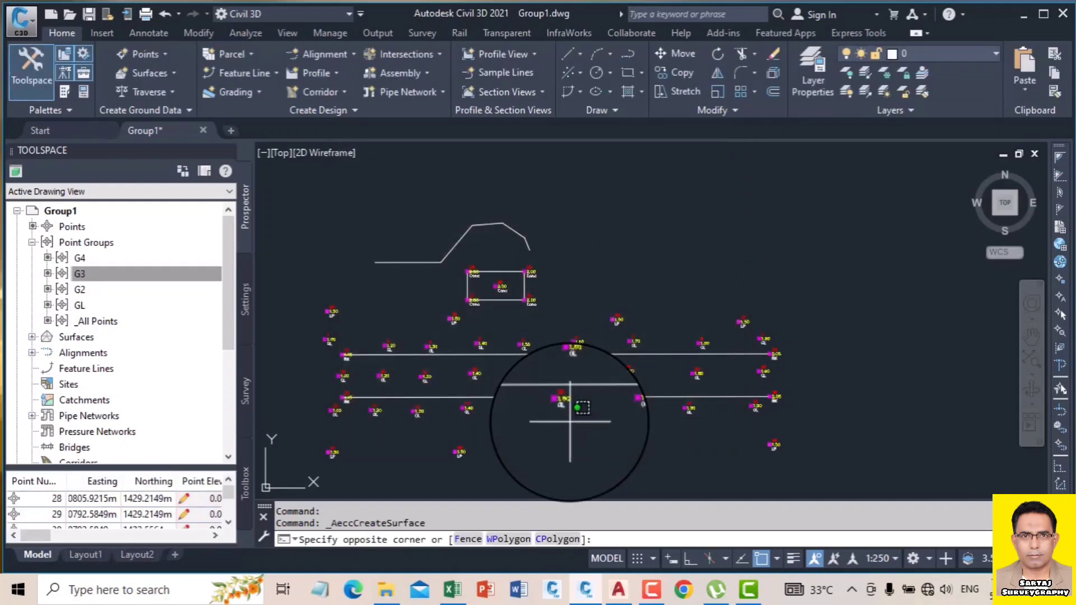
- Expand the drawing's surfaces collection and look through the contents of Surface-1
{"action": "left_click", "coordinate": [32, 336]}
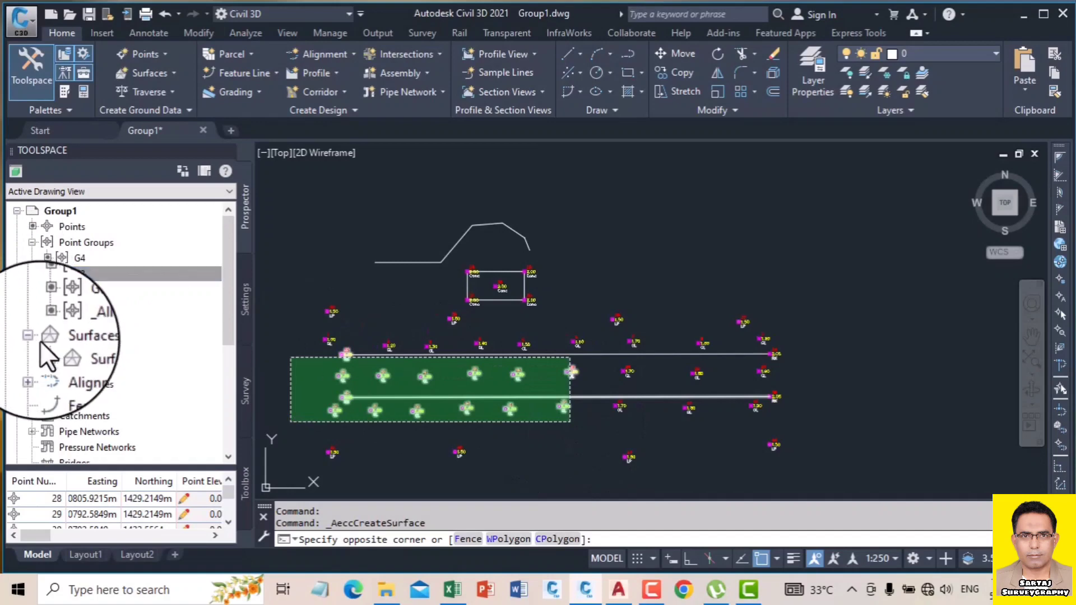
{"action": "left_click", "coordinate": [95, 352]}
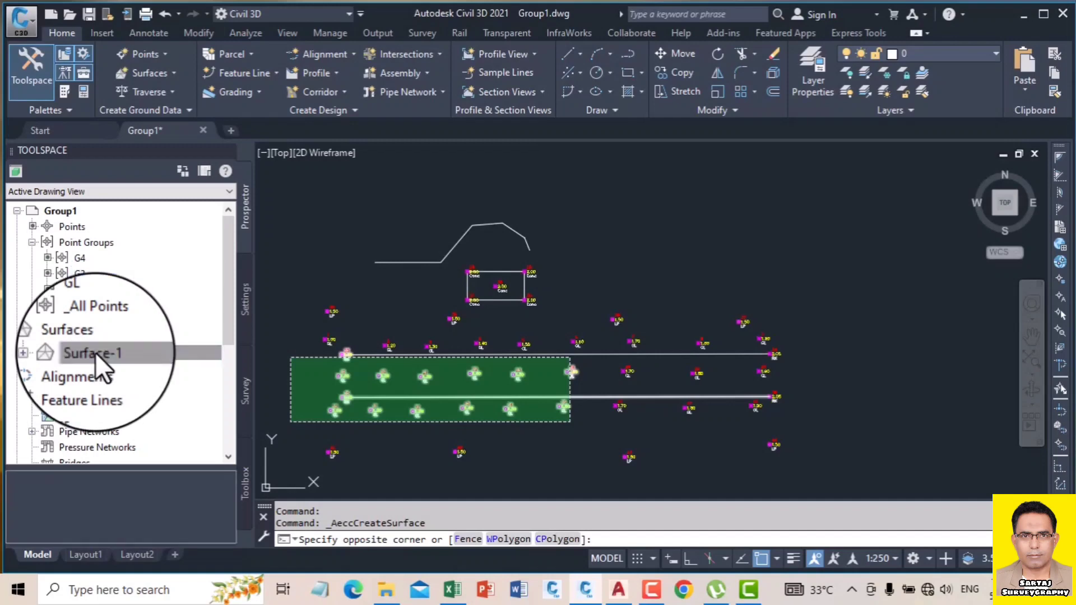
{"action": "left_click", "coordinate": [49, 353]}
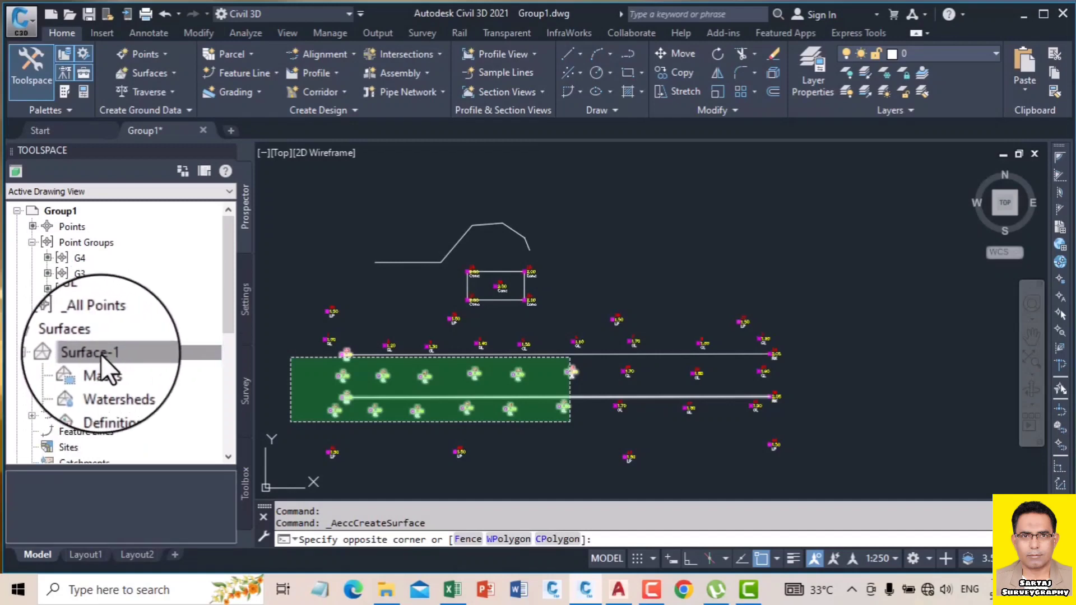
{"action": "left_click", "coordinate": [47, 354]}
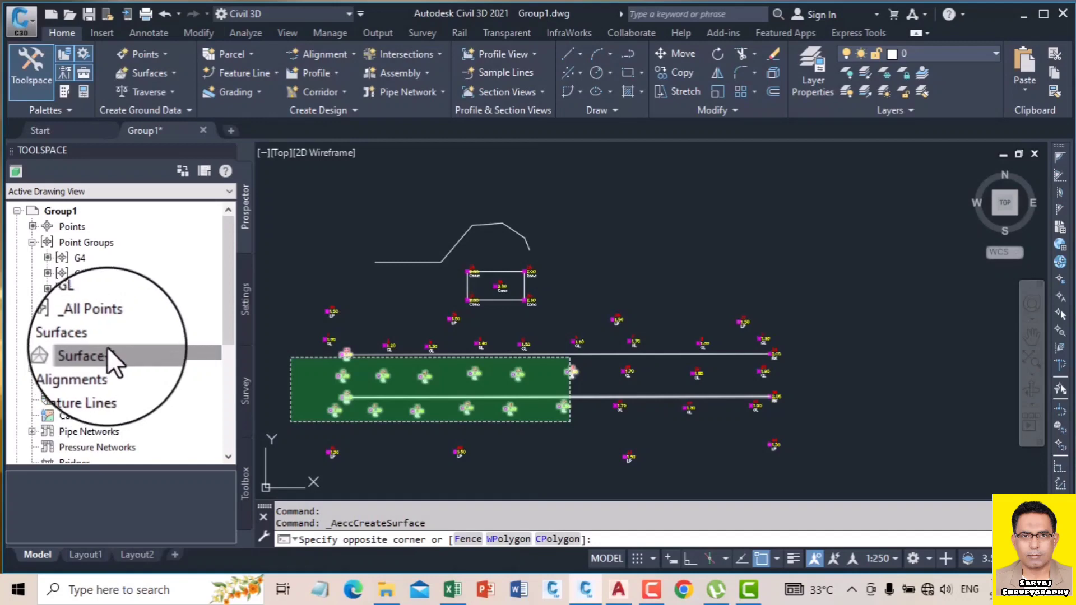
{"action": "left_click", "coordinate": [156, 70]}
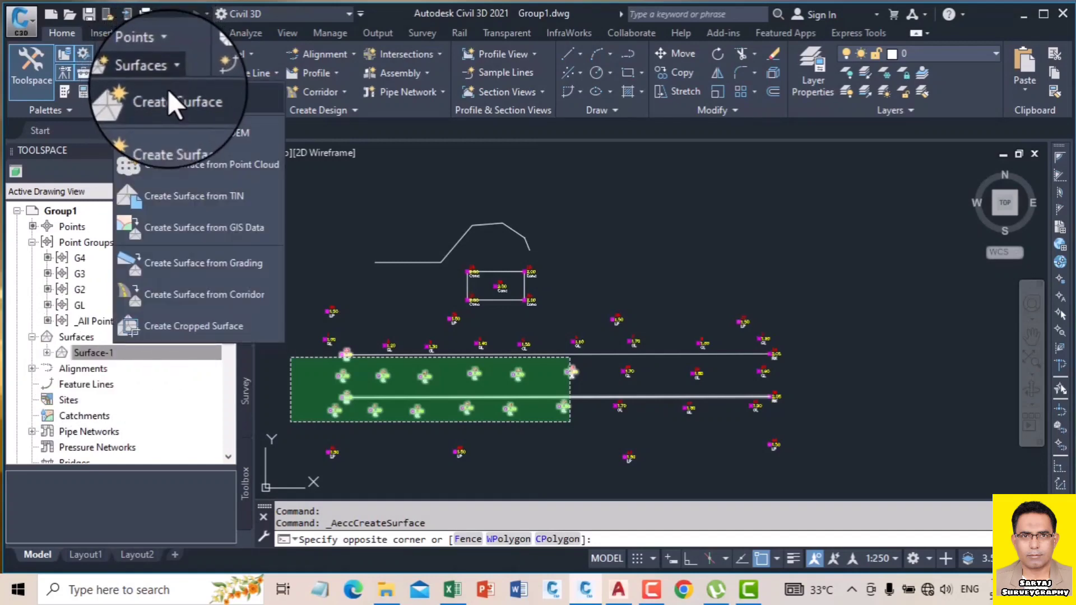
{"action": "left_click", "coordinate": [380, 180]}
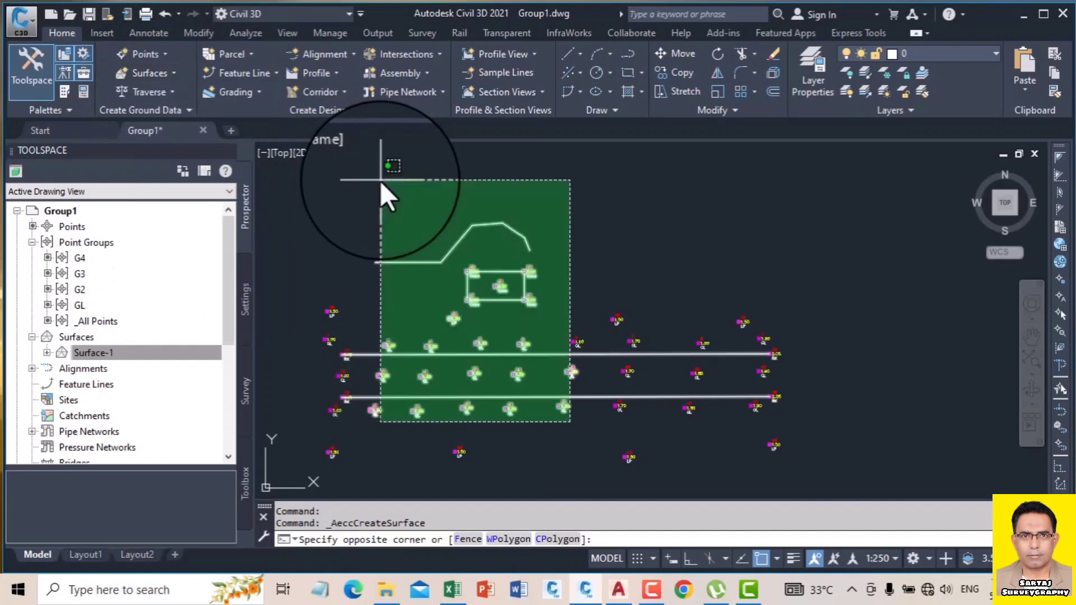
{"action": "left_click", "coordinate": [548, 484]}
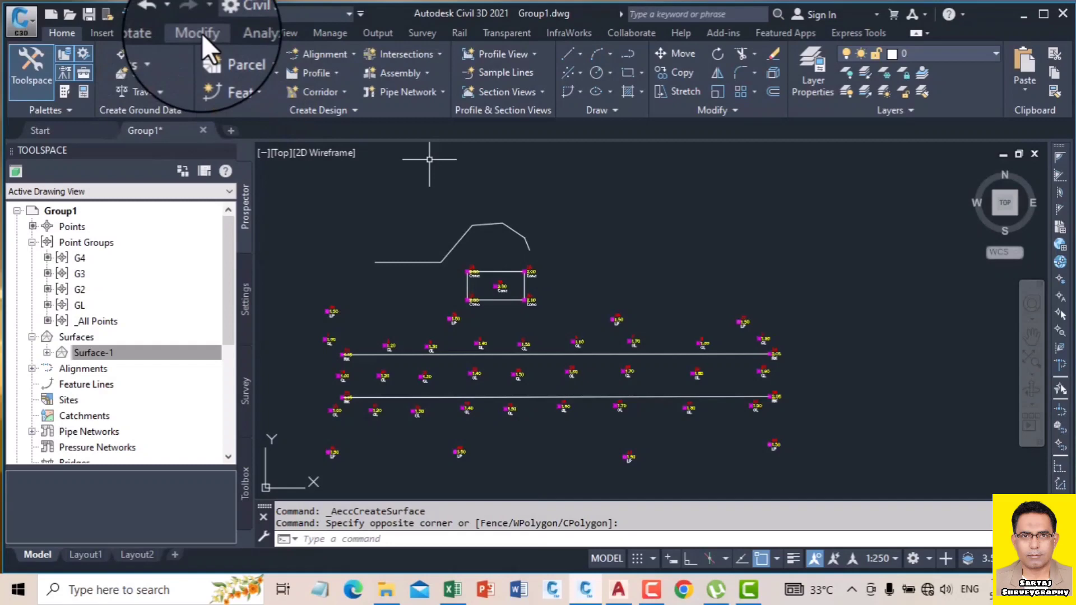
{"action": "left_click", "coordinate": [200, 33]}
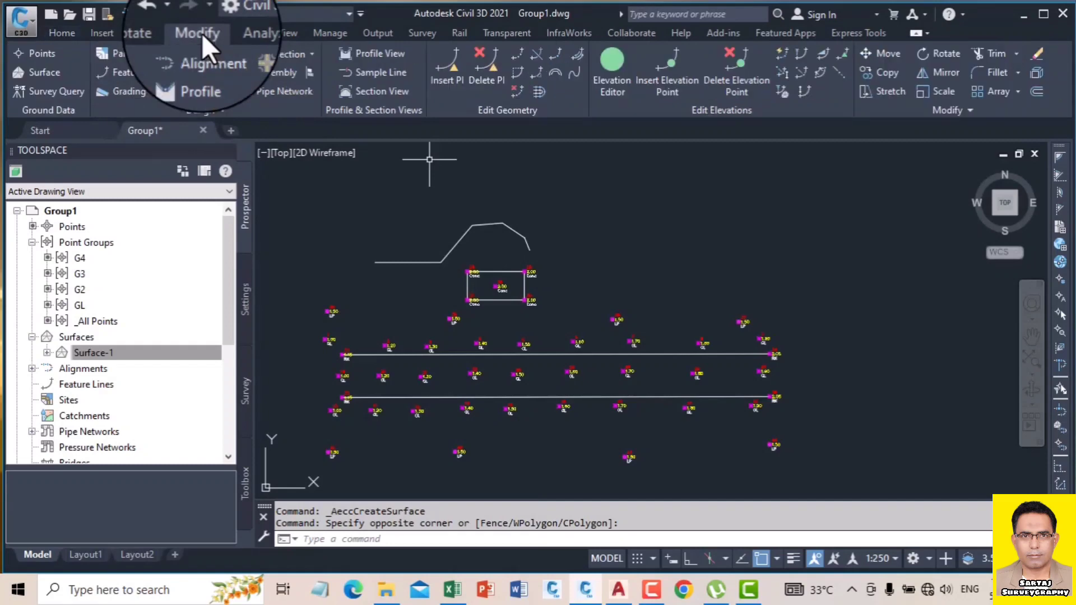
{"action": "left_click", "coordinate": [48, 73]}
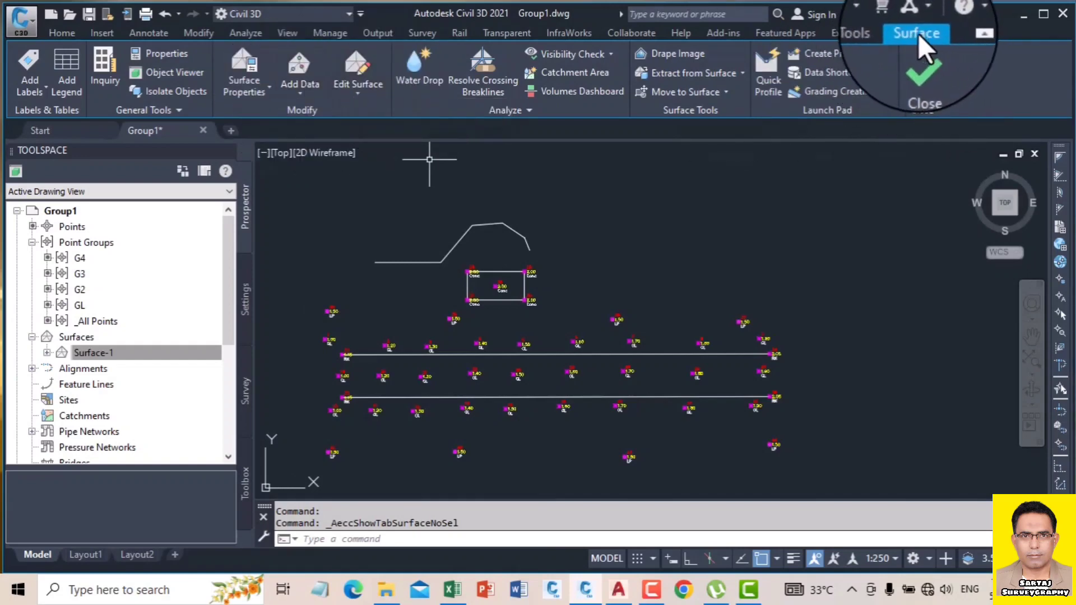
{"action": "left_click", "coordinate": [296, 93]}
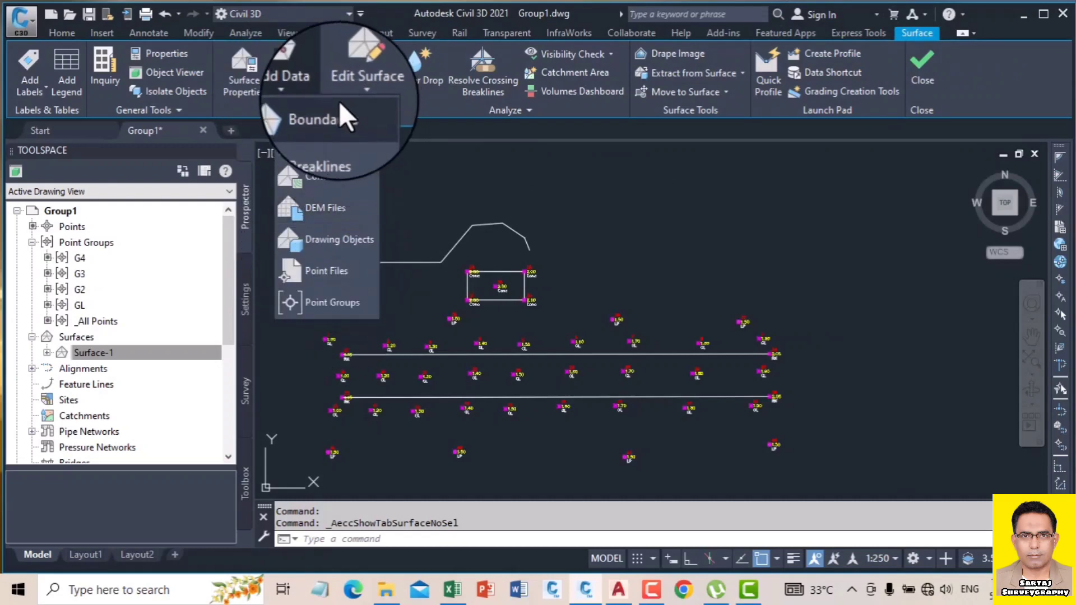
{"action": "left_click", "coordinate": [334, 304]}
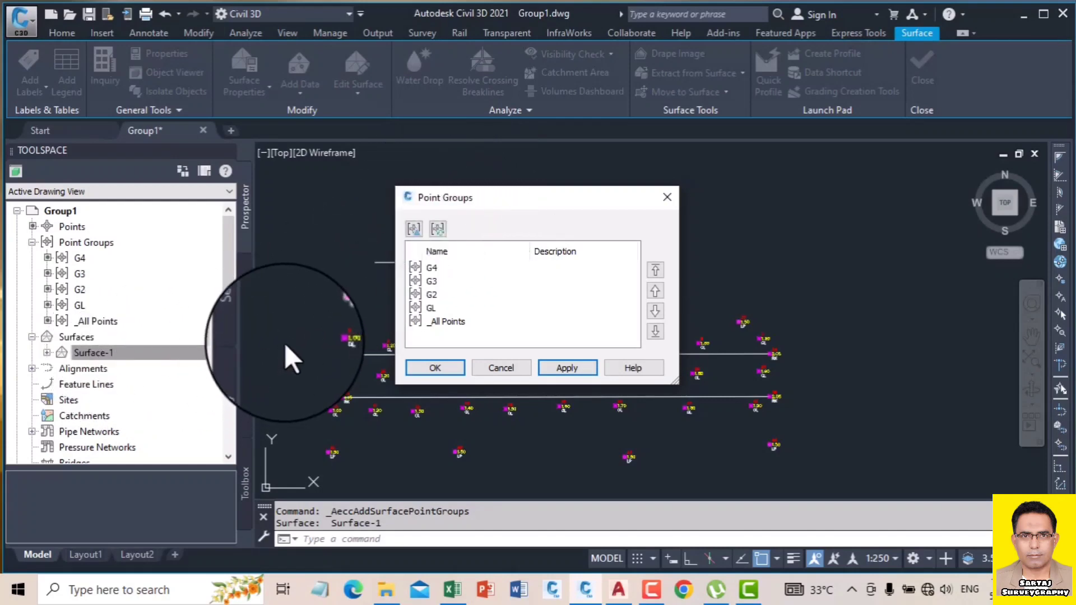
{"action": "left_click", "coordinate": [666, 196]}
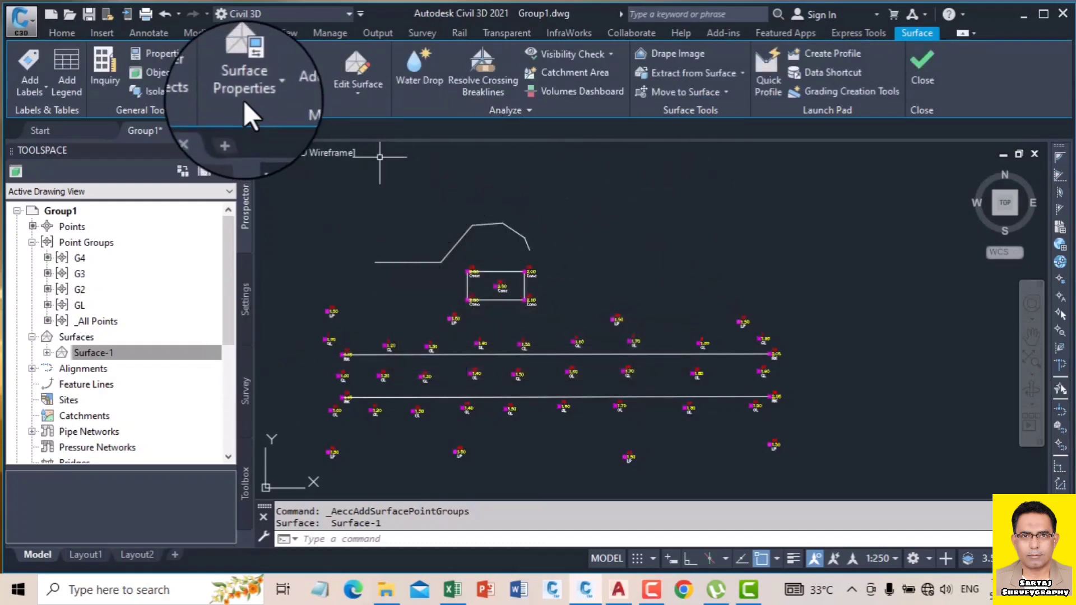
- Create a second TIN surface named Surface-2 on the C-TOPO layer
{"action": "left_click", "coordinate": [59, 34]}
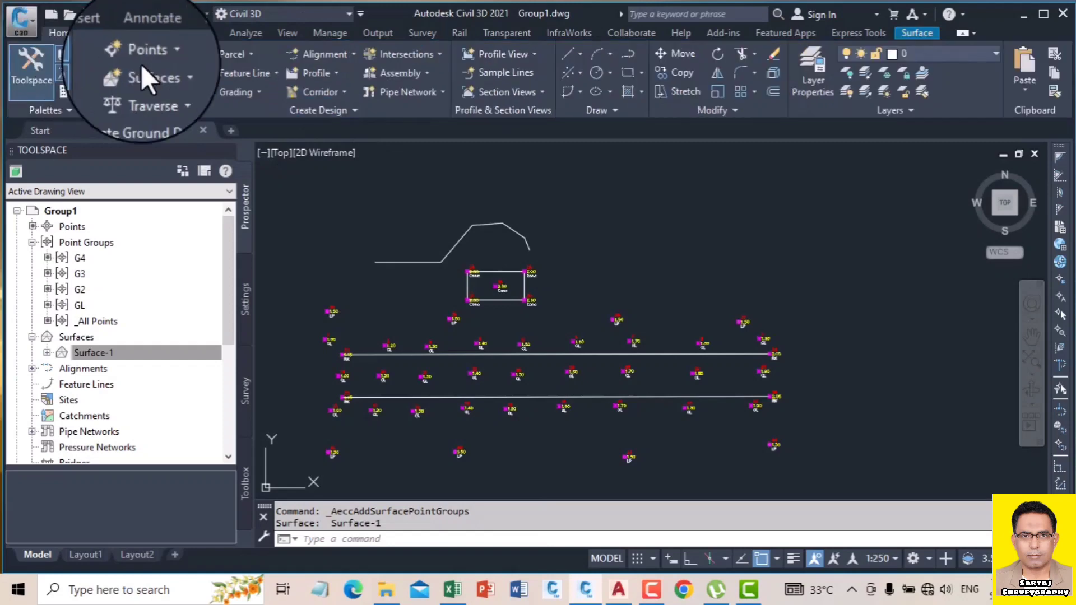
{"action": "right_click", "coordinate": [162, 79]}
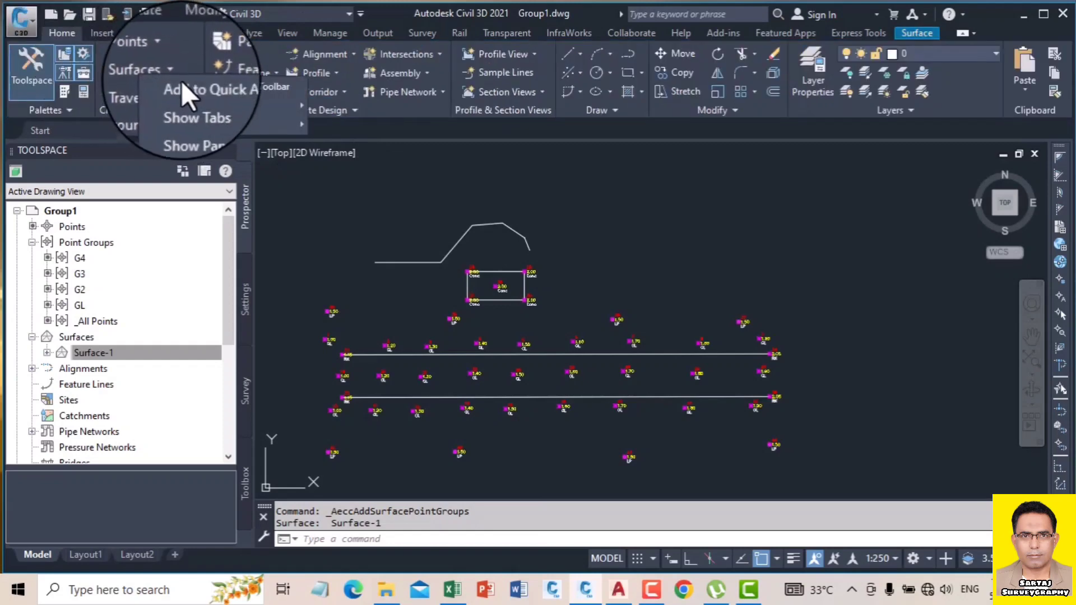
{"action": "key", "text": "Escape"}
{"action": "left_click", "coordinate": [133, 72]}
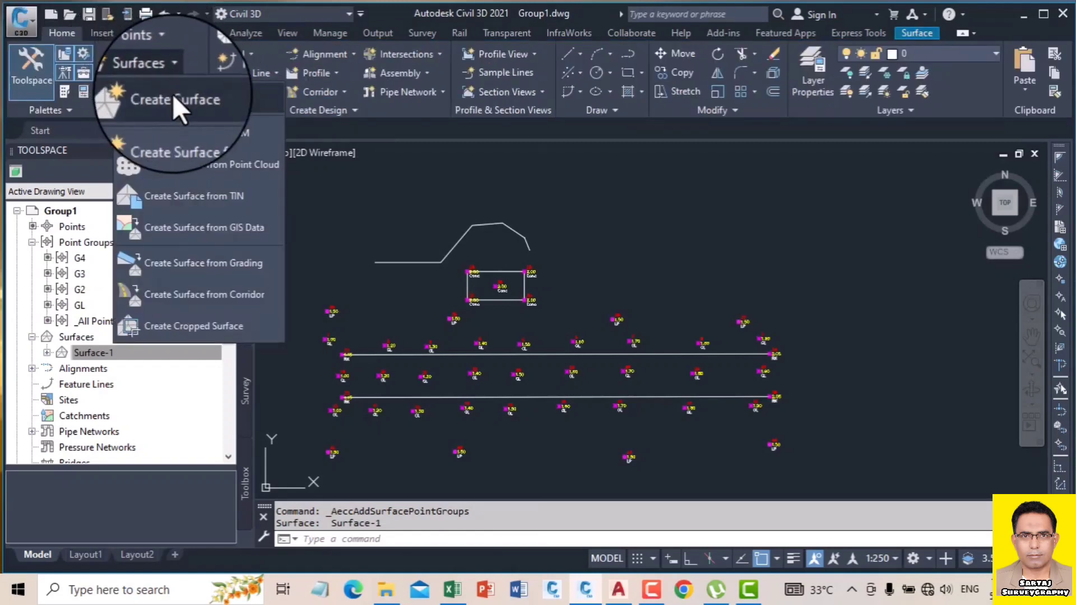
{"action": "left_click", "coordinate": [173, 96]}
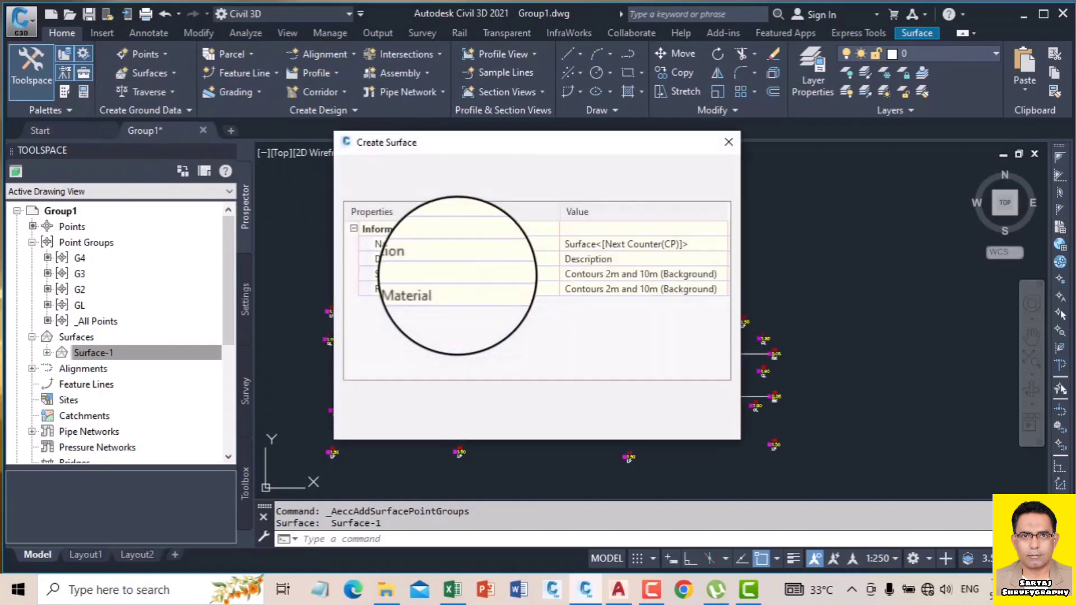
{"action": "left_click", "coordinate": [595, 242]}
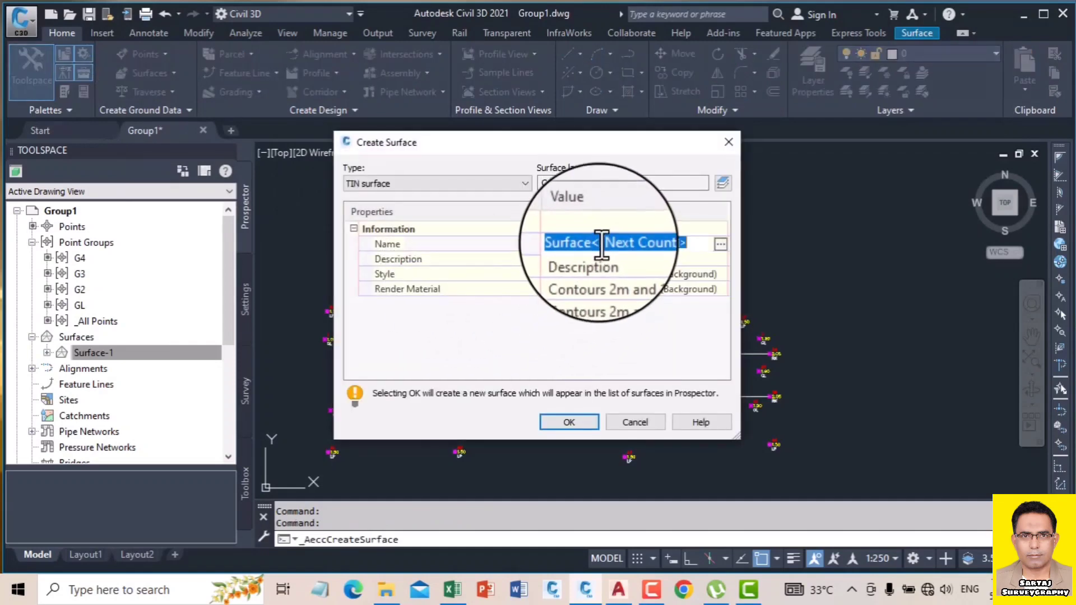
{"action": "left_click_drag", "start_coordinate": [601, 242], "coordinate": [619, 243]}
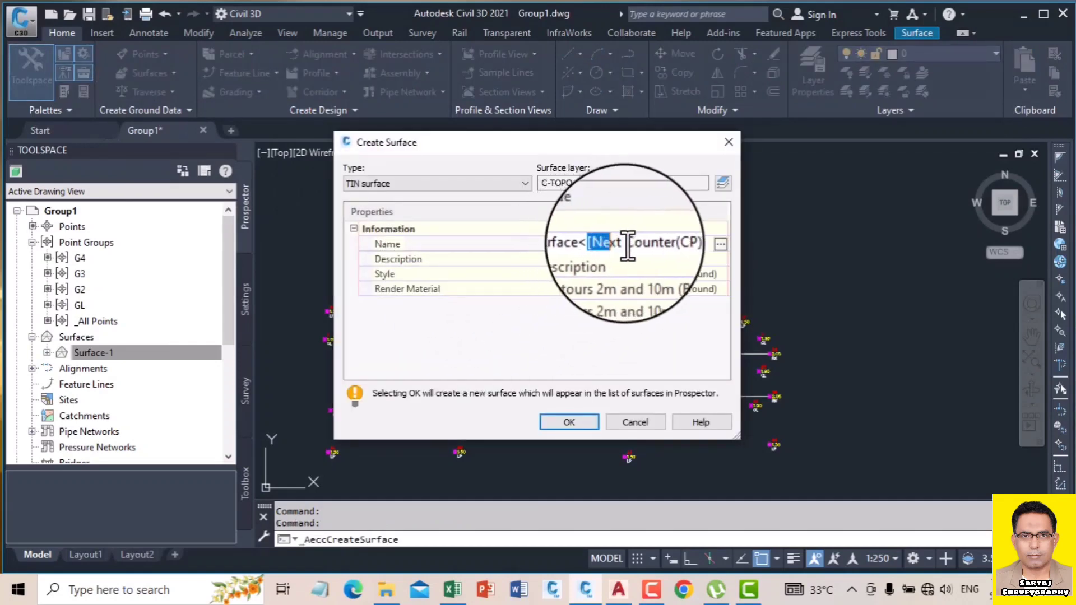
{"action": "left_click", "coordinate": [715, 244]}
{"action": "left_click", "coordinate": [693, 246]}
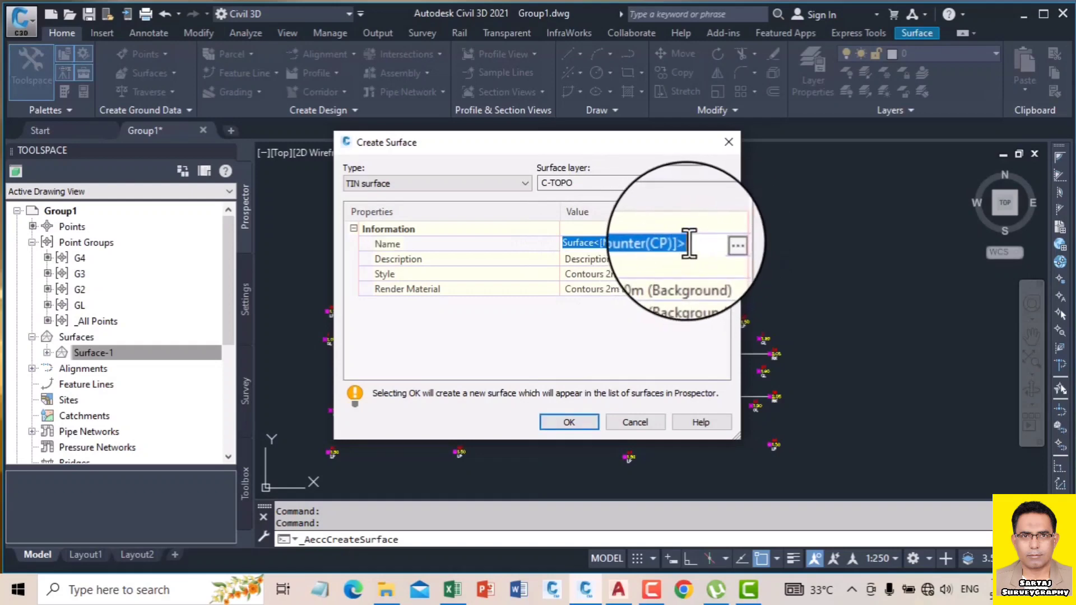
{"action": "left_click", "coordinate": [692, 244]}
{"action": "mouse_move", "coordinate": [689, 242]}
{"action": "left_mouse_down"}
{"action": "mouse_move", "coordinate": [594, 242]}
{"action": "mouse_move", "coordinate": [689, 252]}
{"action": "left_mouse_up"}
{"action": "double_click", "coordinate": [594, 242]}
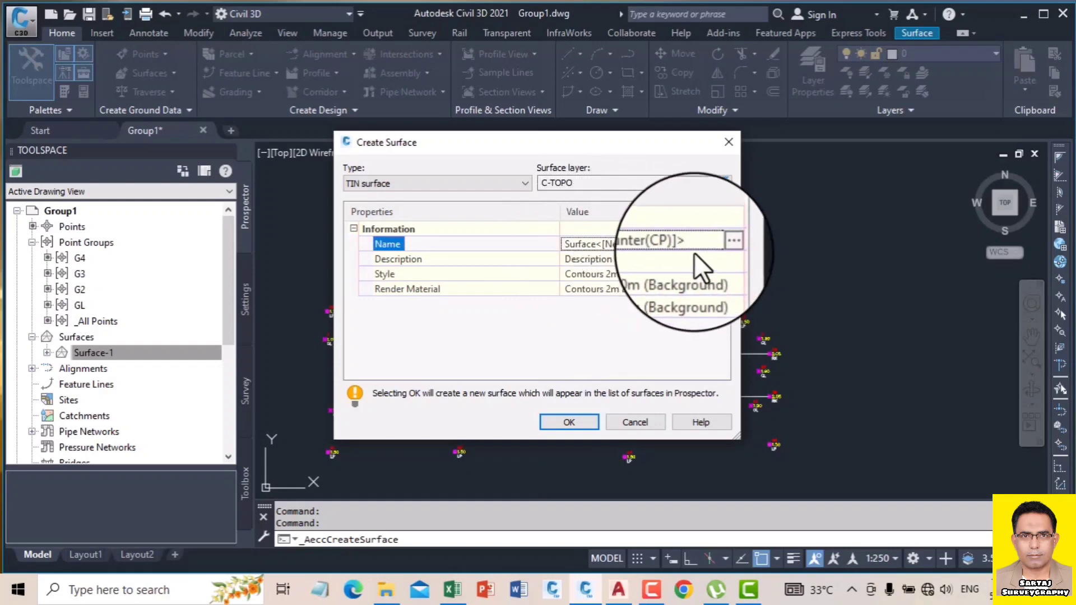
{"action": "left_click", "coordinate": [694, 254]}
{"action": "left_click", "coordinate": [694, 245]}
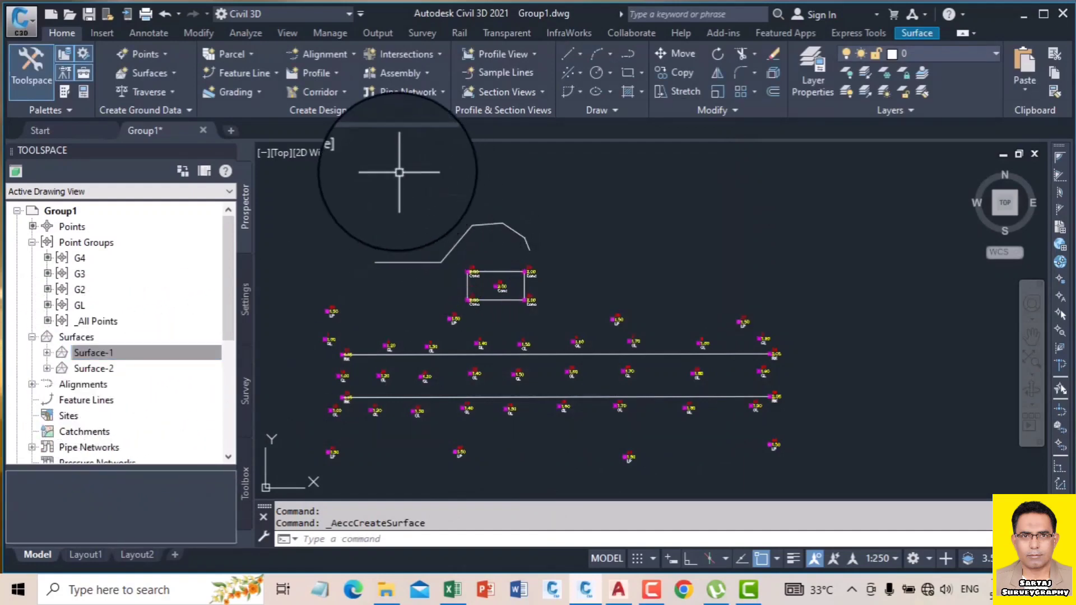
- Add the GL point group to the definition of Surface-2
{"action": "left_click", "coordinate": [197, 33]}
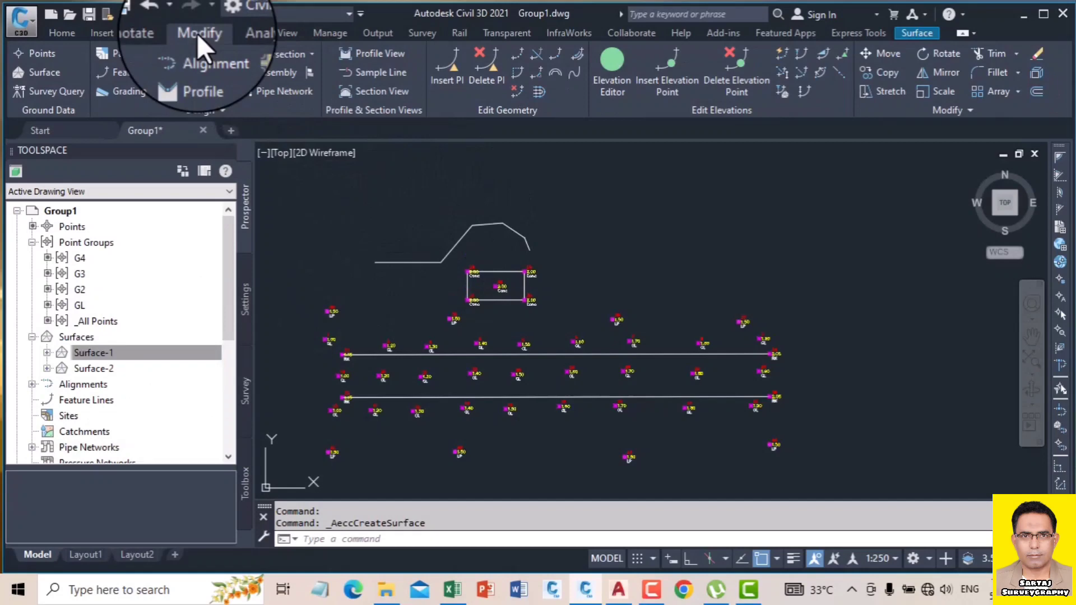
{"action": "left_click", "coordinate": [45, 75]}
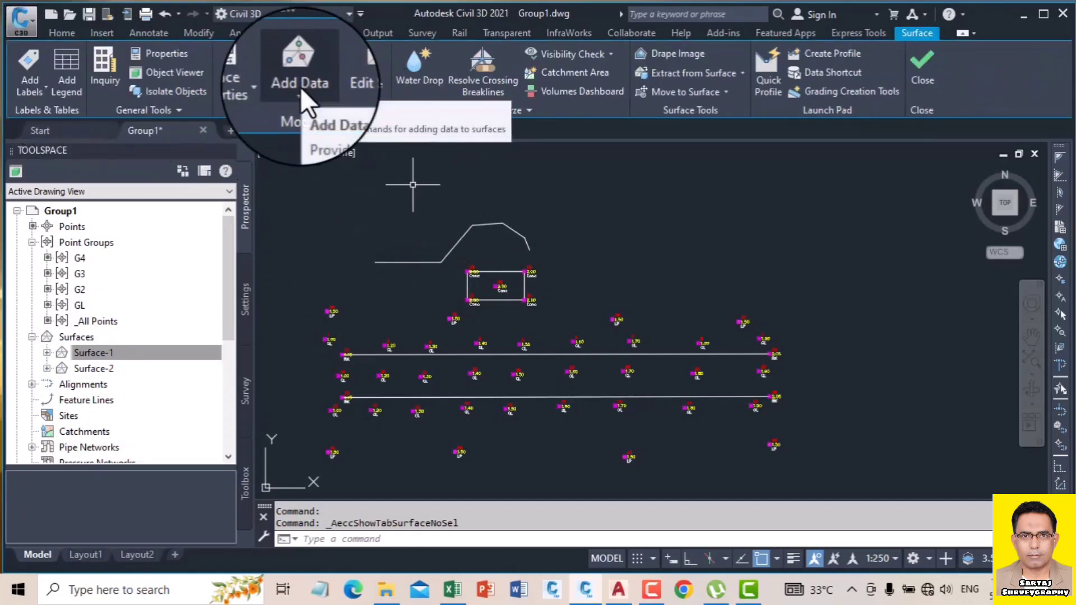
{"action": "left_click", "coordinate": [301, 86]}
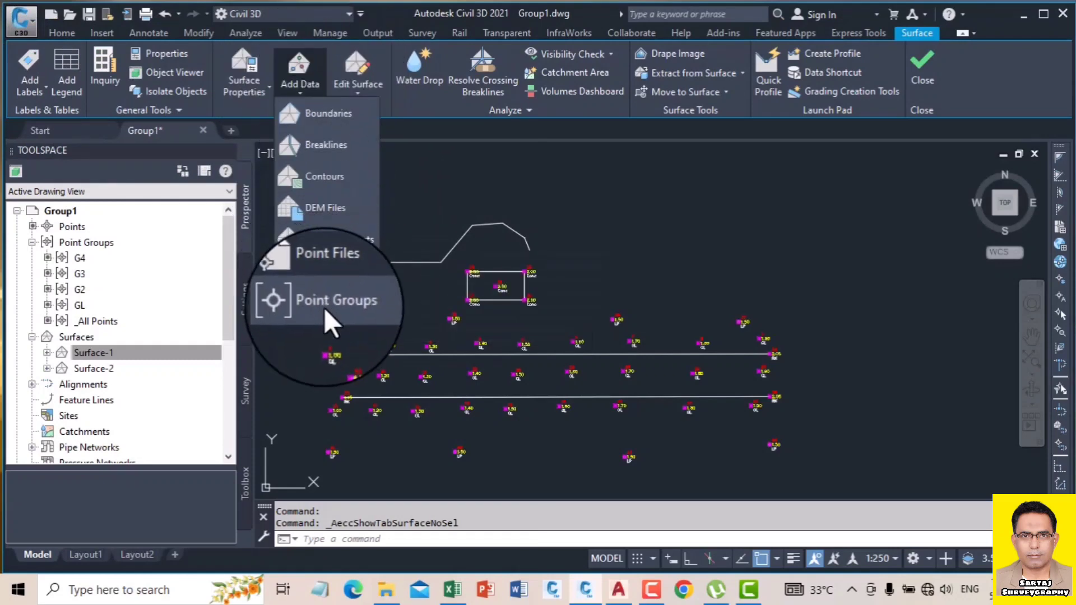
{"action": "left_click", "coordinate": [325, 301]}
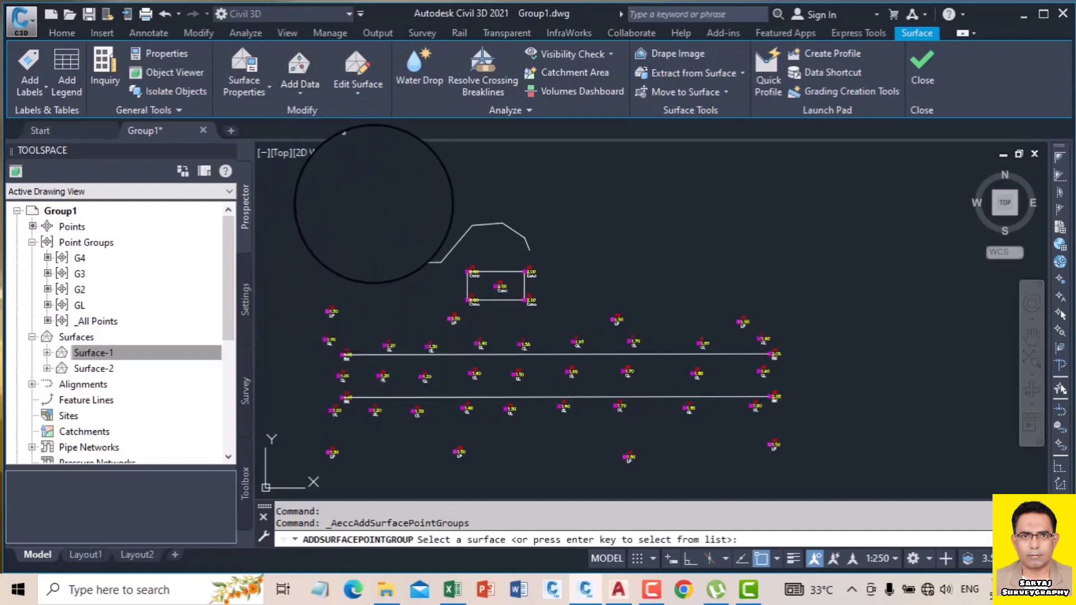
{"action": "key", "text": "Return"}
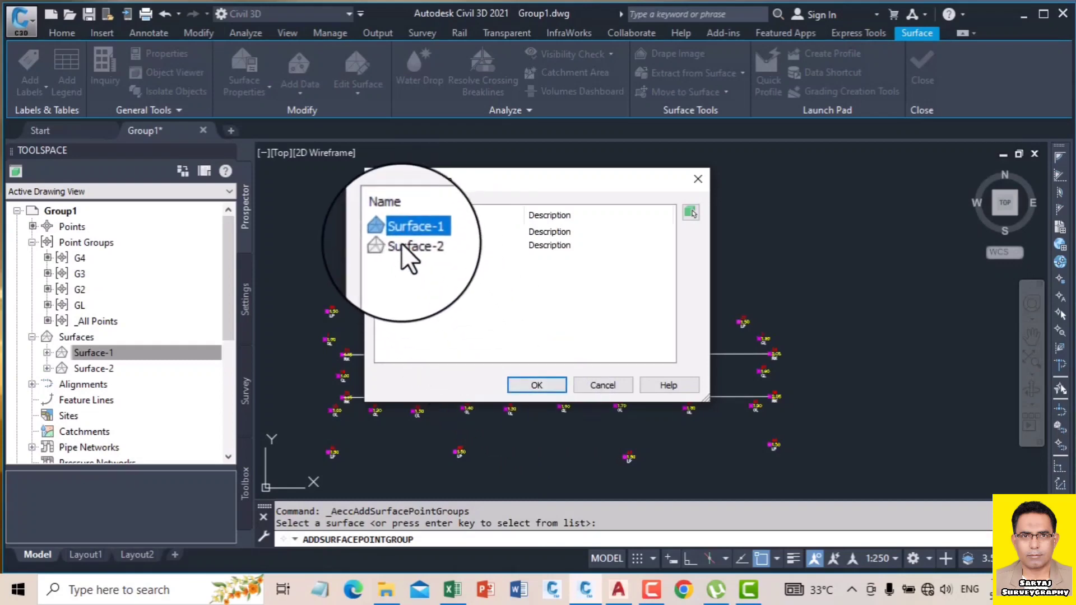
{"action": "left_click", "coordinate": [401, 245]}
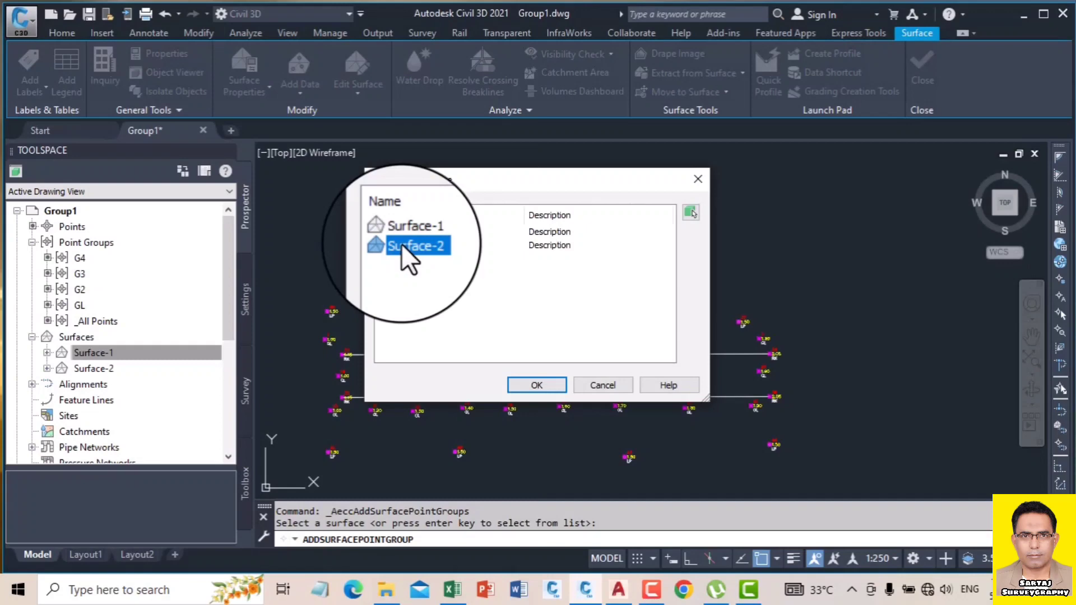
{"action": "left_click", "coordinate": [535, 385]}
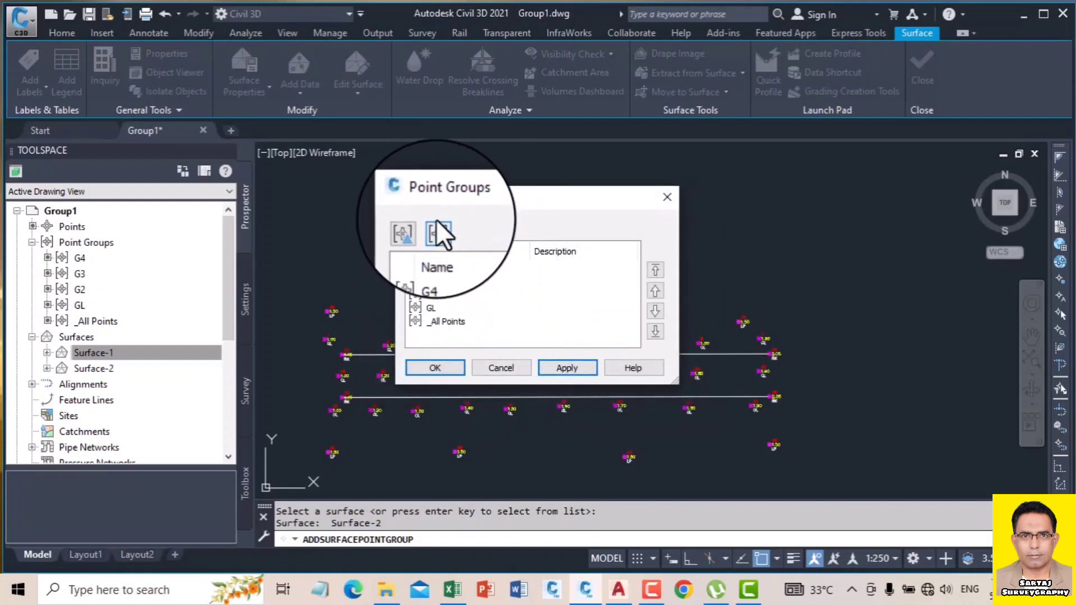
{"action": "left_click", "coordinate": [432, 308]}
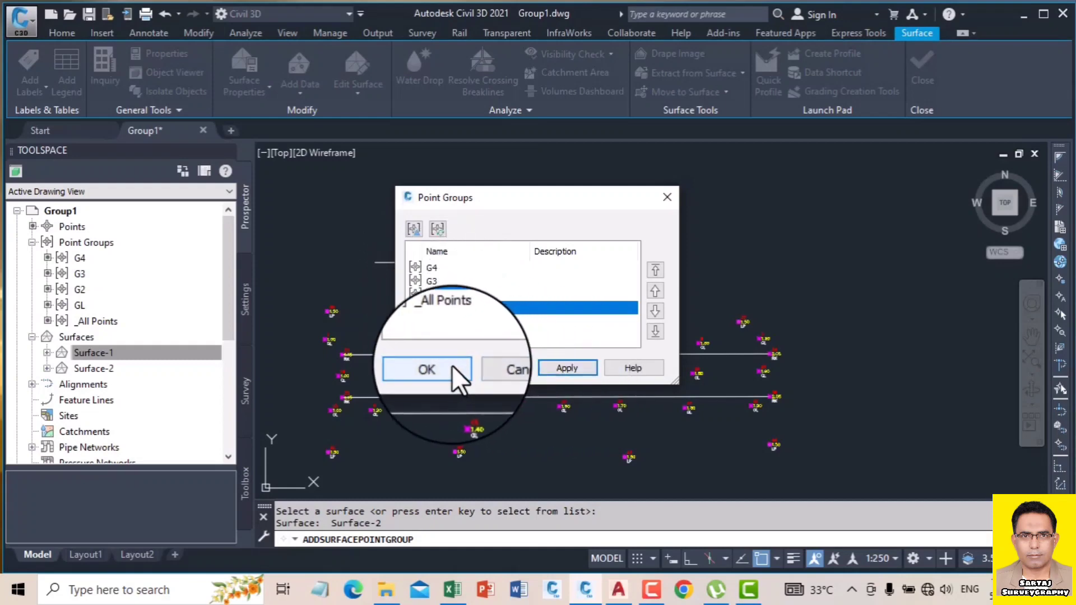
{"action": "left_click", "coordinate": [451, 366]}
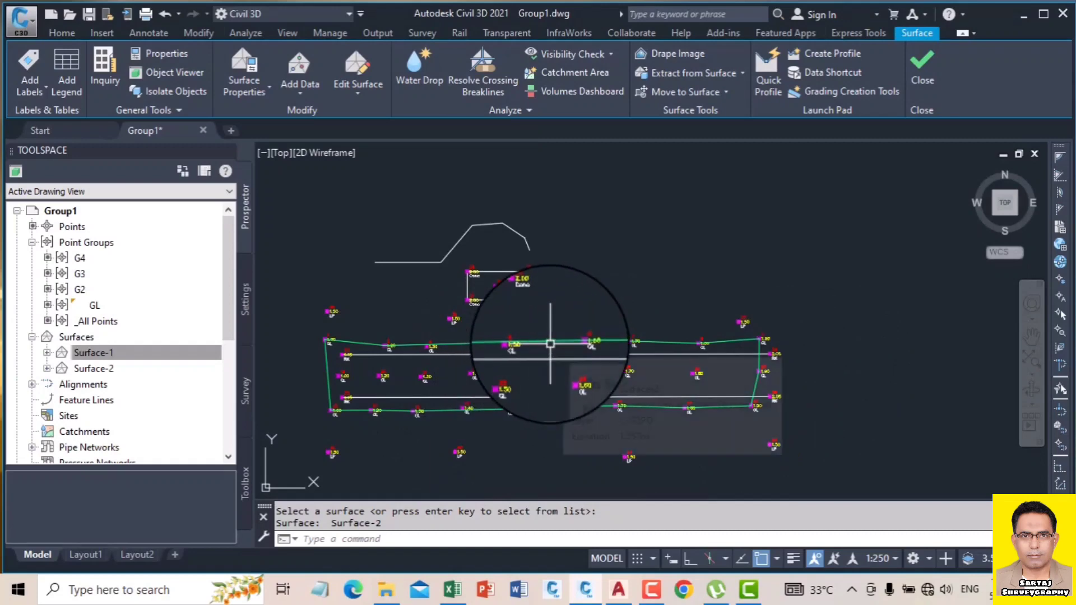
- Select the Surface-2 border and examine how it runs around the outer GL points at the eastern end, then clear the selection
{"action": "left_click", "coordinate": [565, 325]}
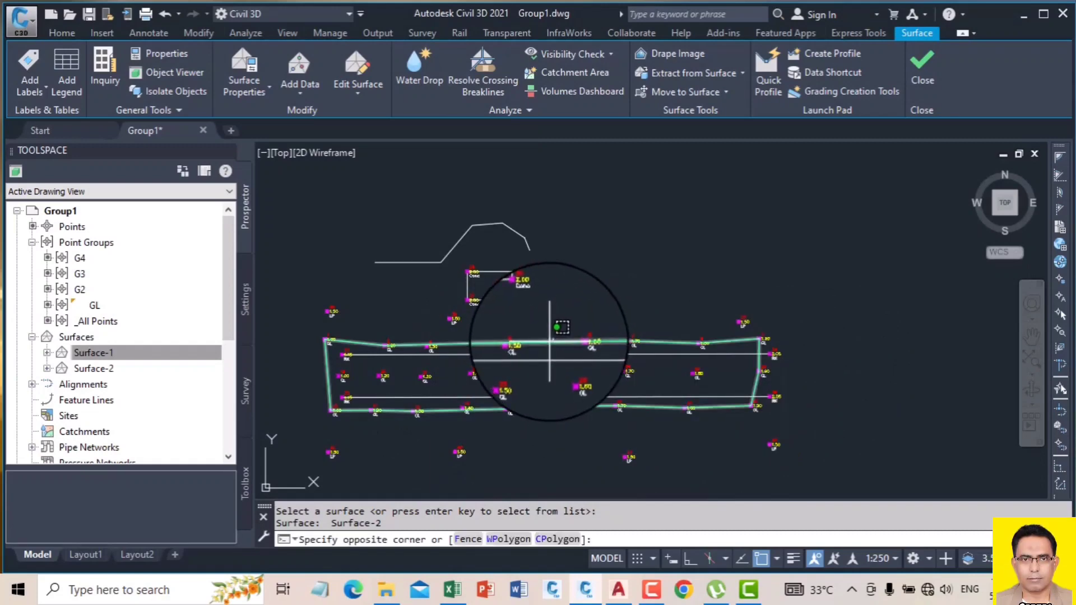
{"action": "left_click", "coordinate": [555, 342]}
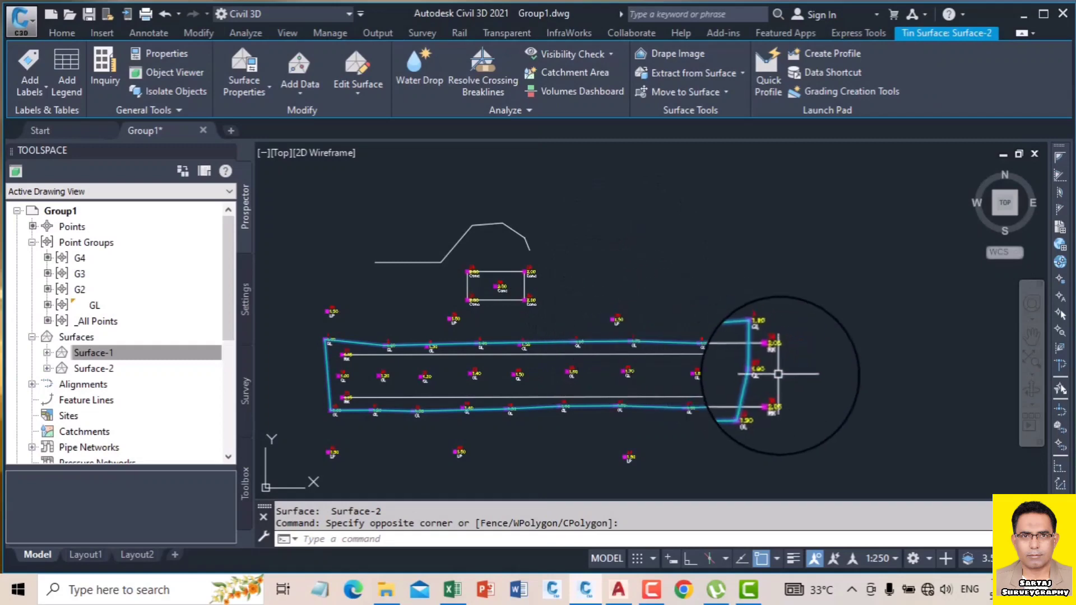
{"action": "scroll", "coordinate": [783, 376], "scroll_direction": "up", "scroll_amount": 4}
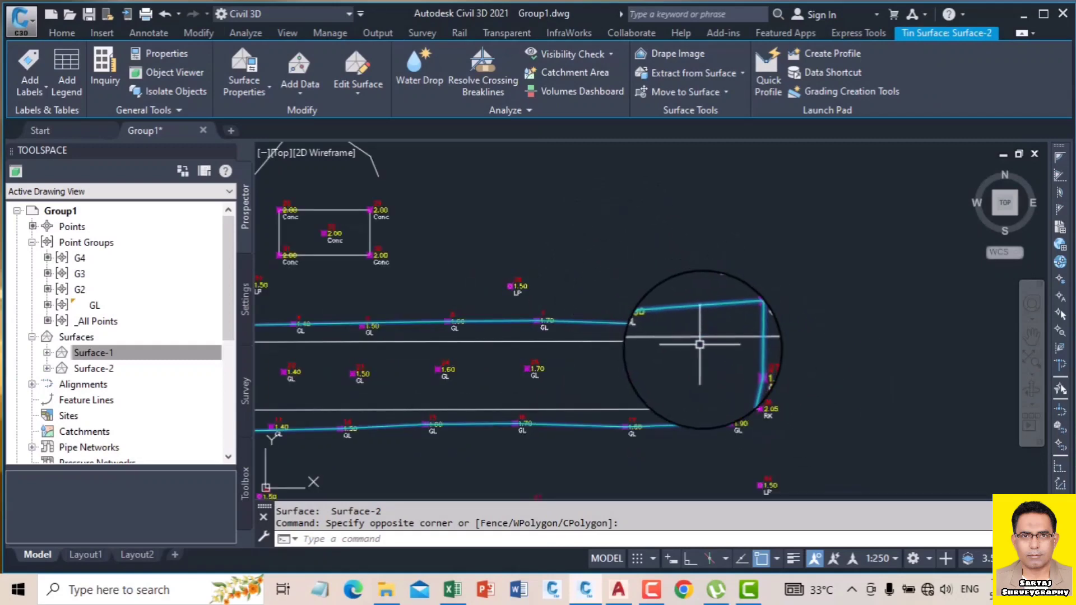
{"action": "scroll", "coordinate": [767, 373], "scroll_direction": "up", "scroll_amount": 2}
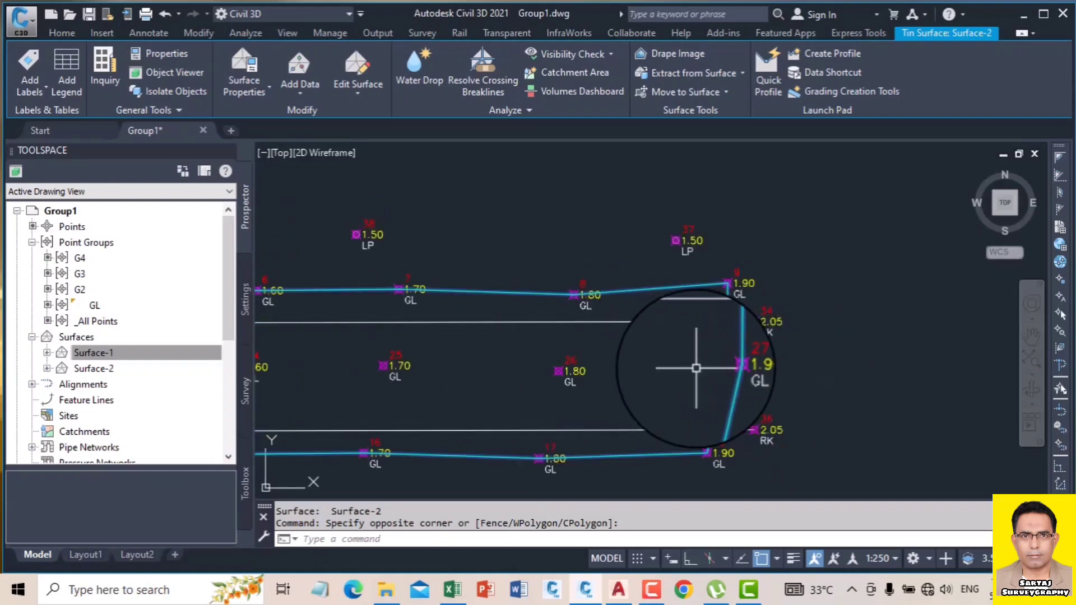
{"action": "key", "text": "Escape"}
{"action": "key", "text": "Escape"}
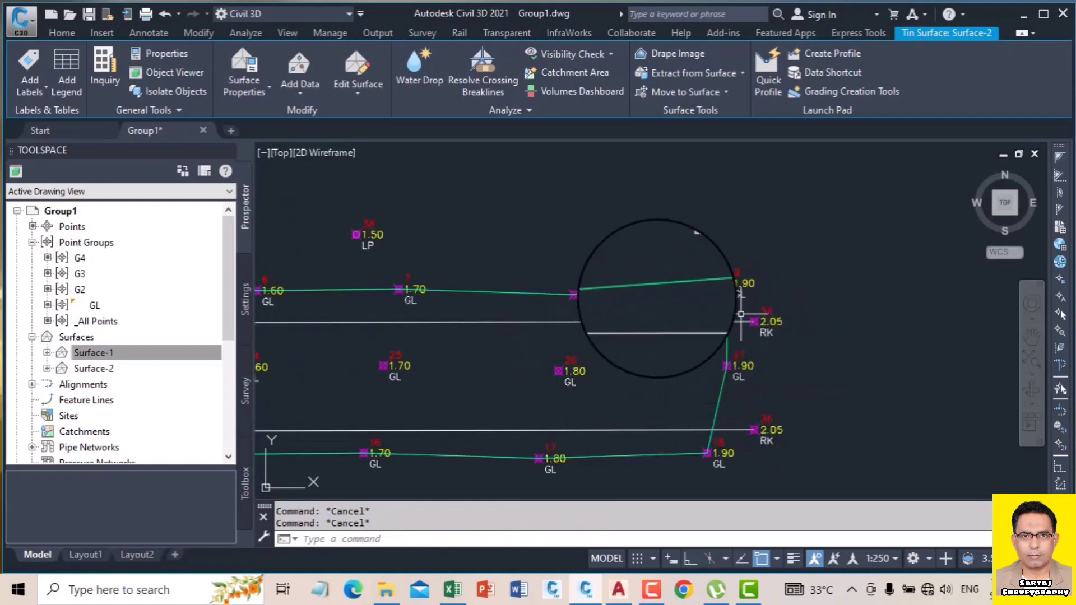
{"action": "scroll", "coordinate": [729, 336], "scroll_direction": "down", "scroll_amount": 5}
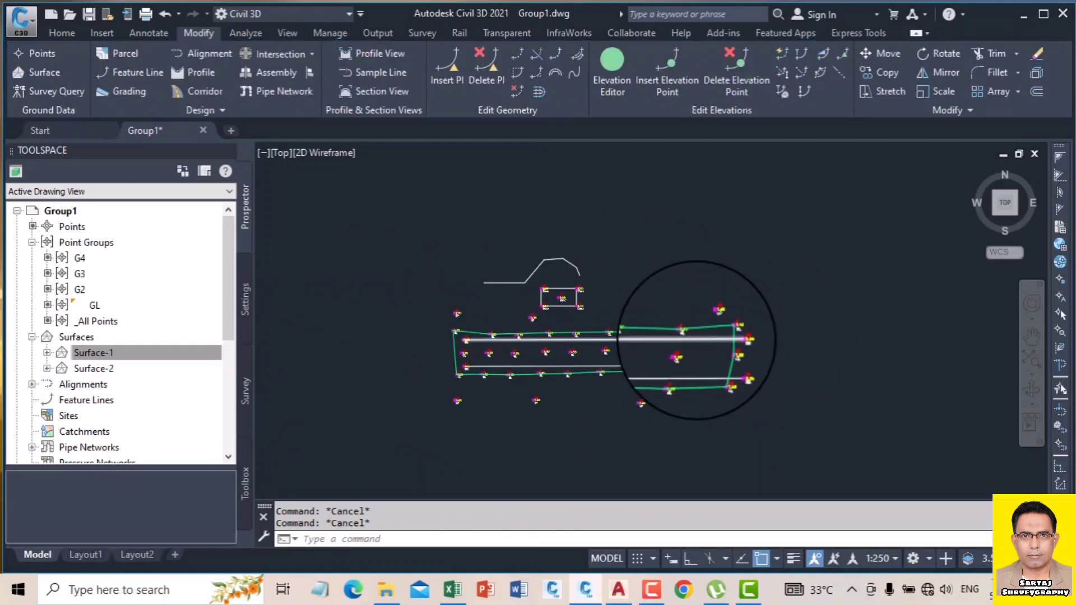
- Move COGO point 8 from the northern edge of Surface-2 to a location well north of the border
{"action": "scroll", "coordinate": [692, 344], "scroll_direction": "up", "scroll_amount": 1}
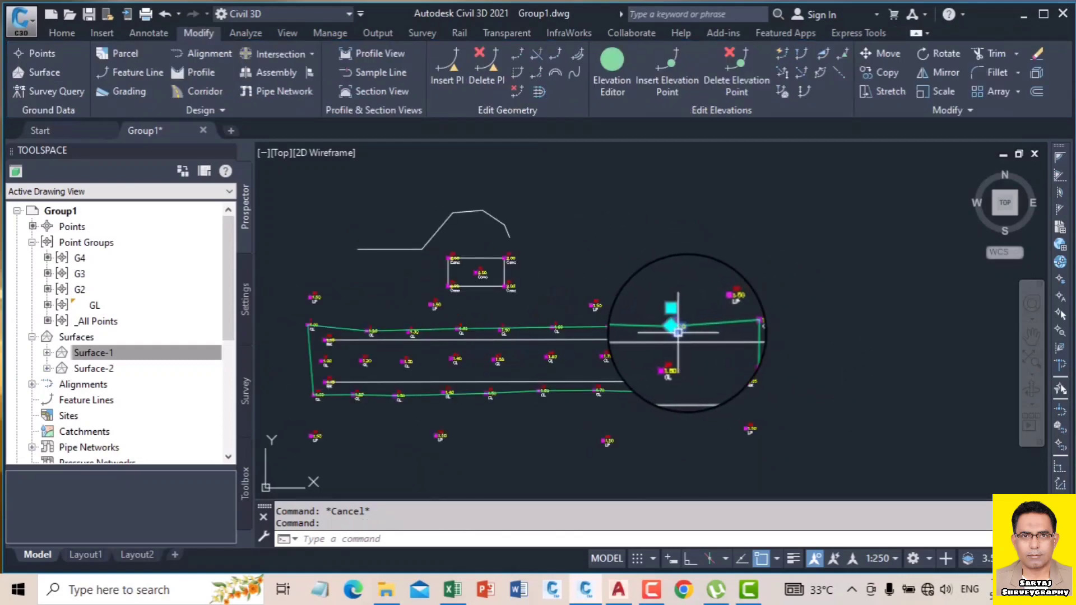
{"action": "left_click", "coordinate": [675, 315]}
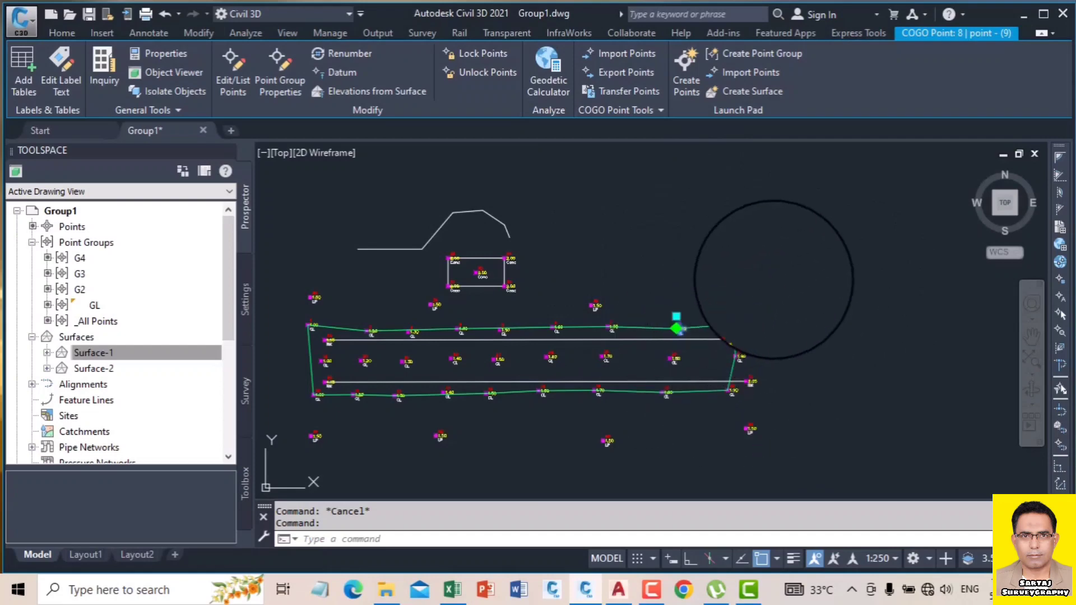
{"action": "left_click", "coordinate": [676, 329]}
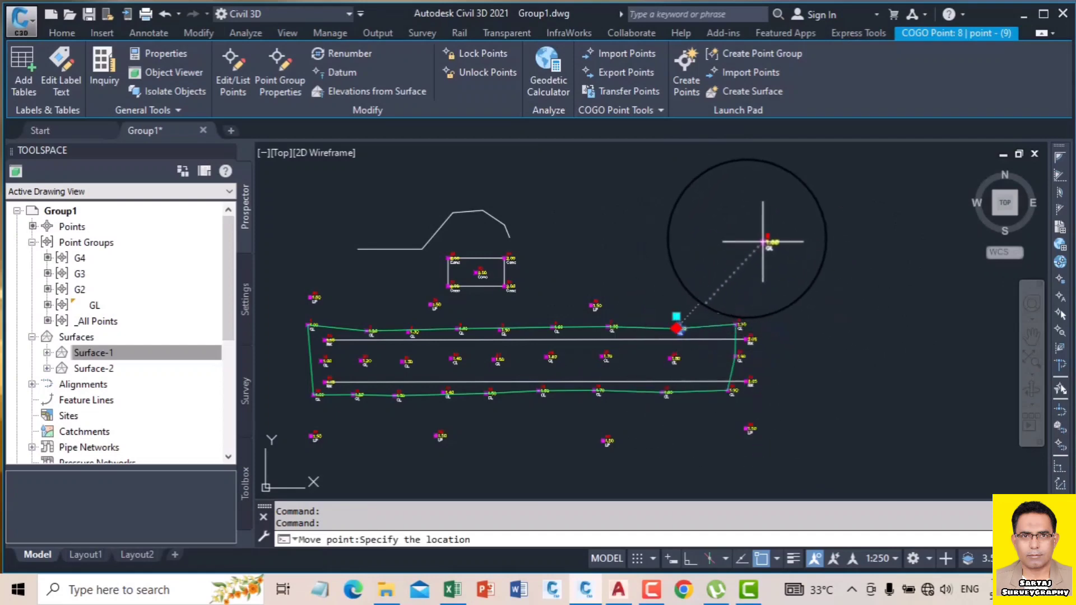
{"action": "left_click", "coordinate": [703, 219]}
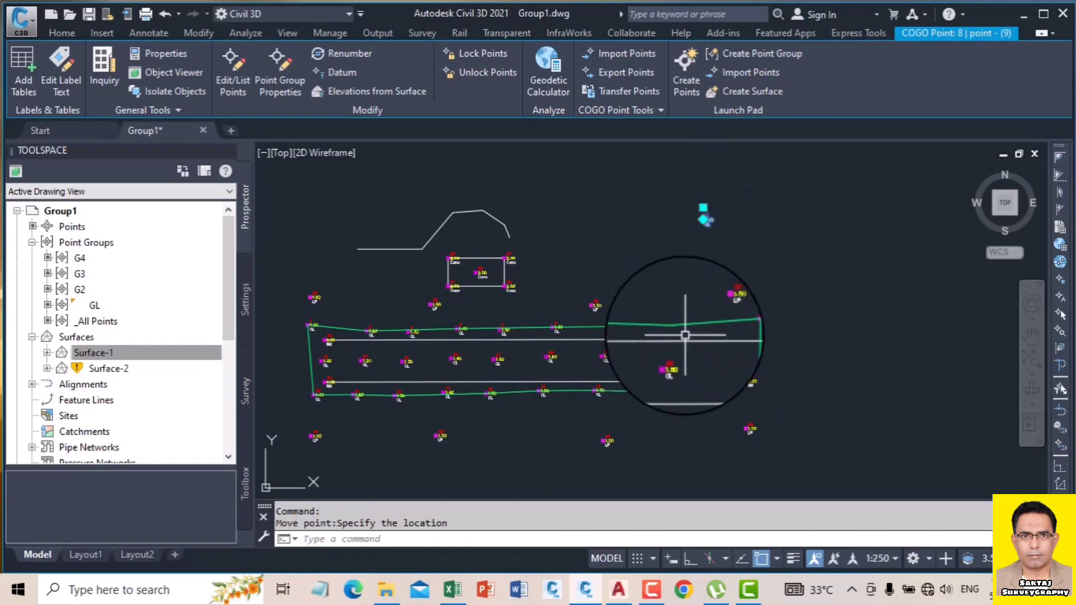
{"action": "key", "text": "Escape"}
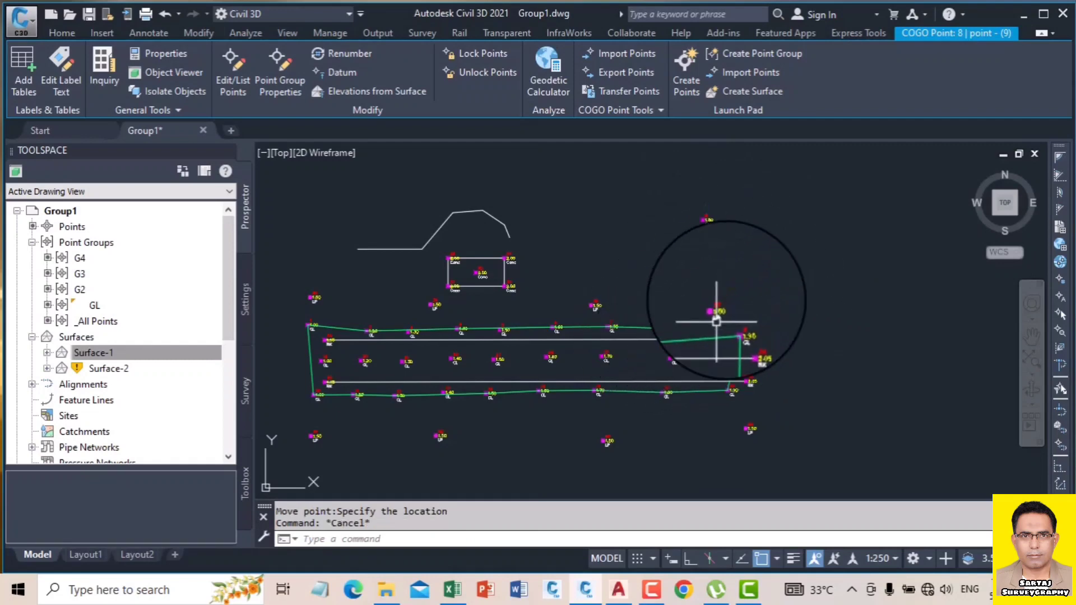
{"action": "key", "text": "Escape"}
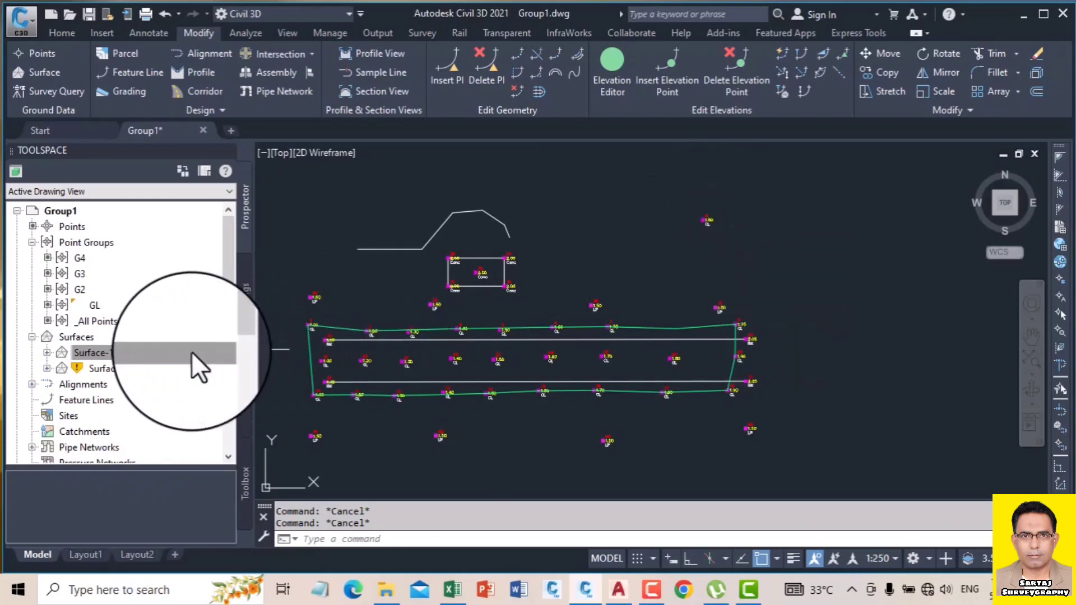
- Rebuild the out-of-date Surface-2 with the moved point
{"action": "left_click", "coordinate": [107, 355]}
{"action": "right_click", "coordinate": [113, 365]}
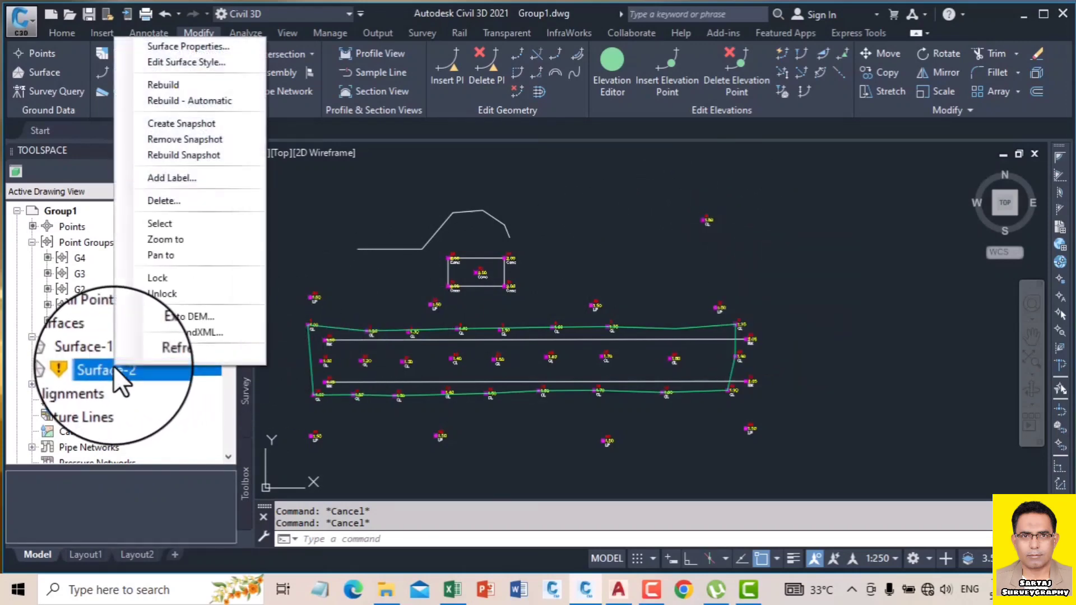
{"action": "left_click", "coordinate": [155, 85]}
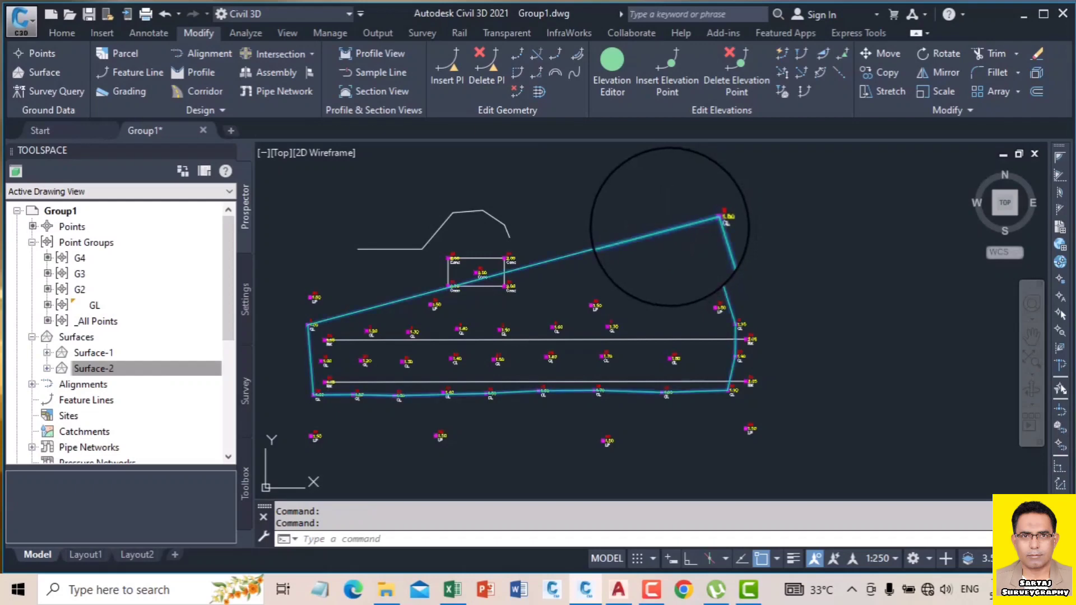
- Make the Triangles component visible in plan view in Surface-2's style, Contours 2m and 10m (Background), and apply the change
{"action": "left_click", "coordinate": [670, 228]}
{"action": "right_click", "coordinate": [612, 213]}
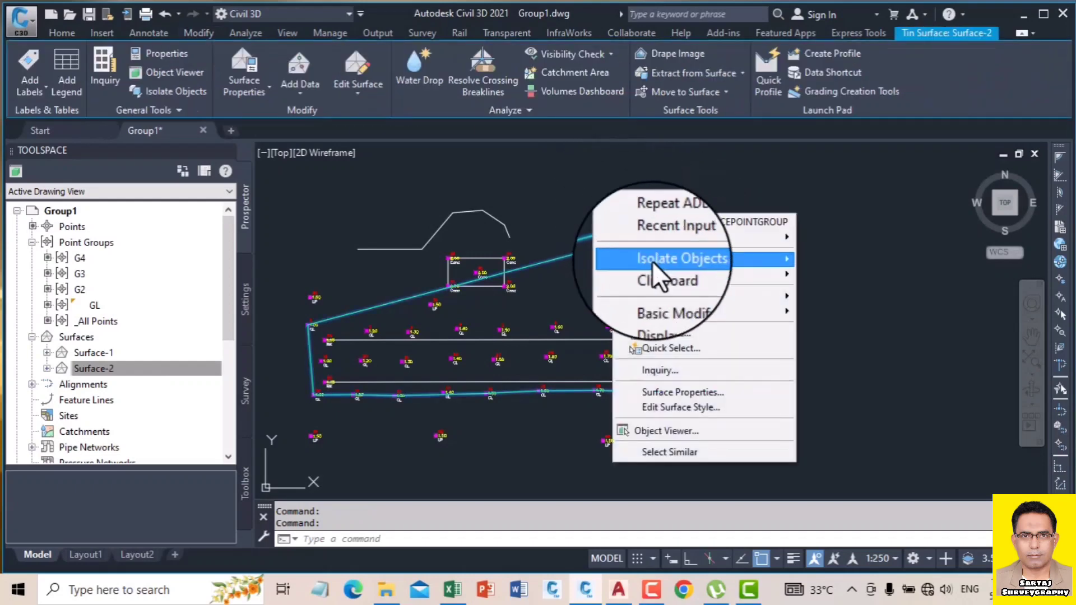
{"action": "left_click", "coordinate": [704, 409]}
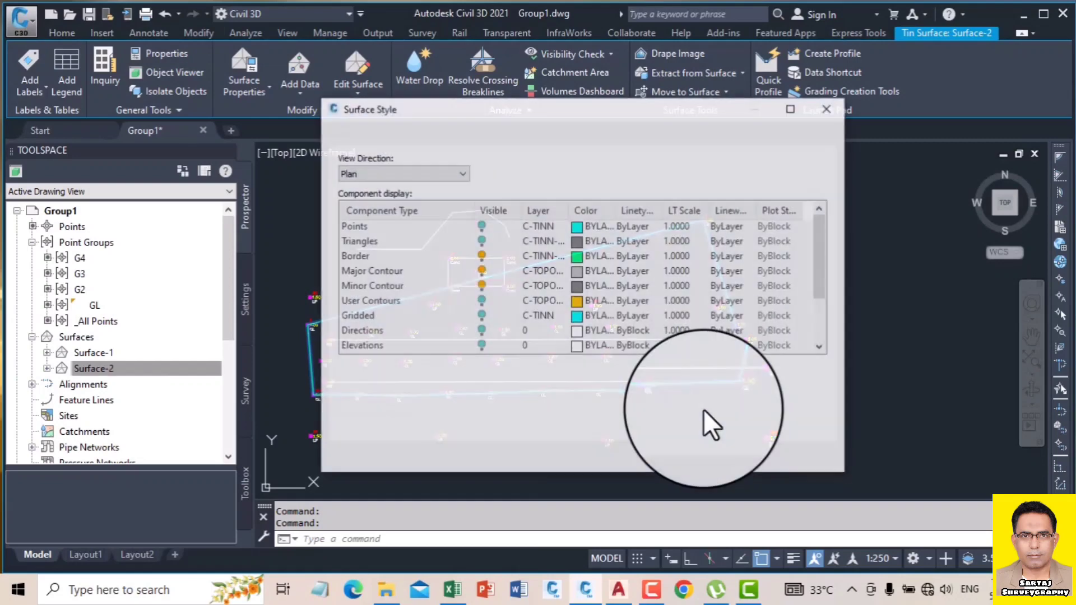
{"action": "left_click", "coordinate": [481, 240]}
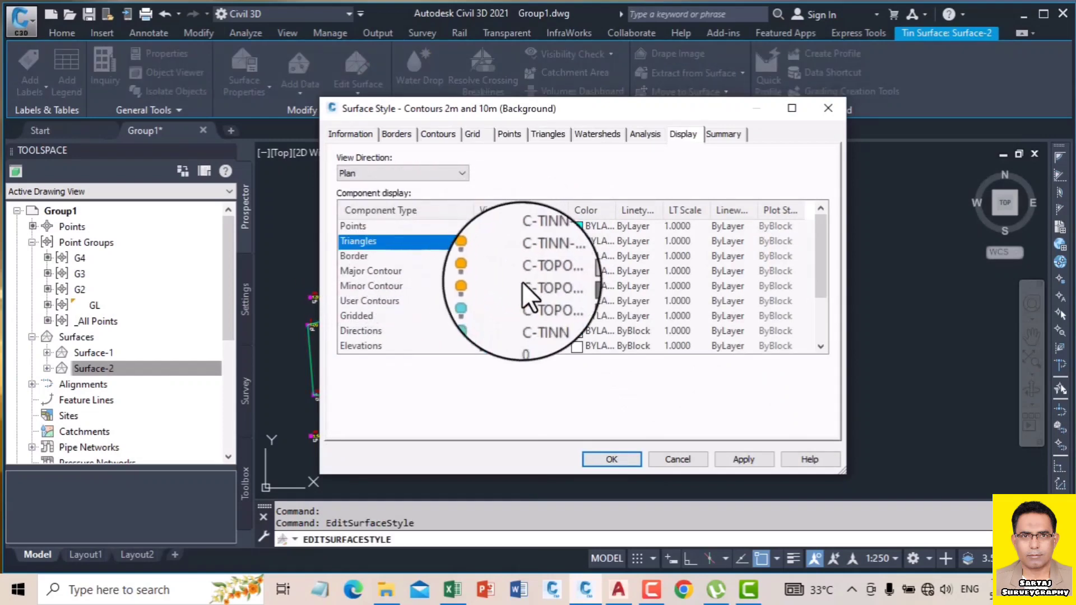
{"action": "left_click", "coordinate": [741, 460]}
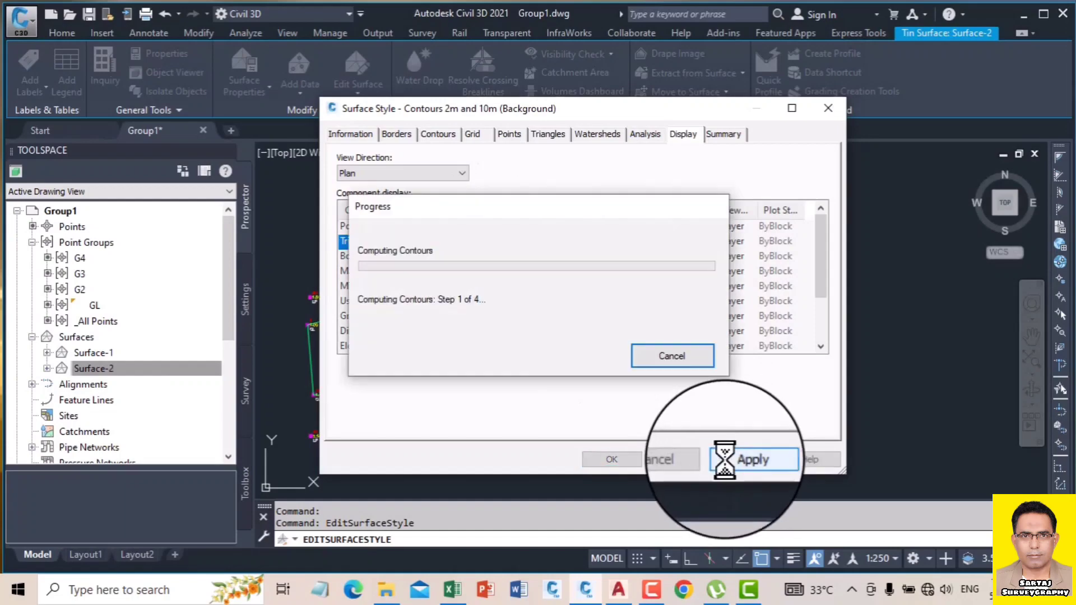
{"action": "left_click", "coordinate": [610, 460]}
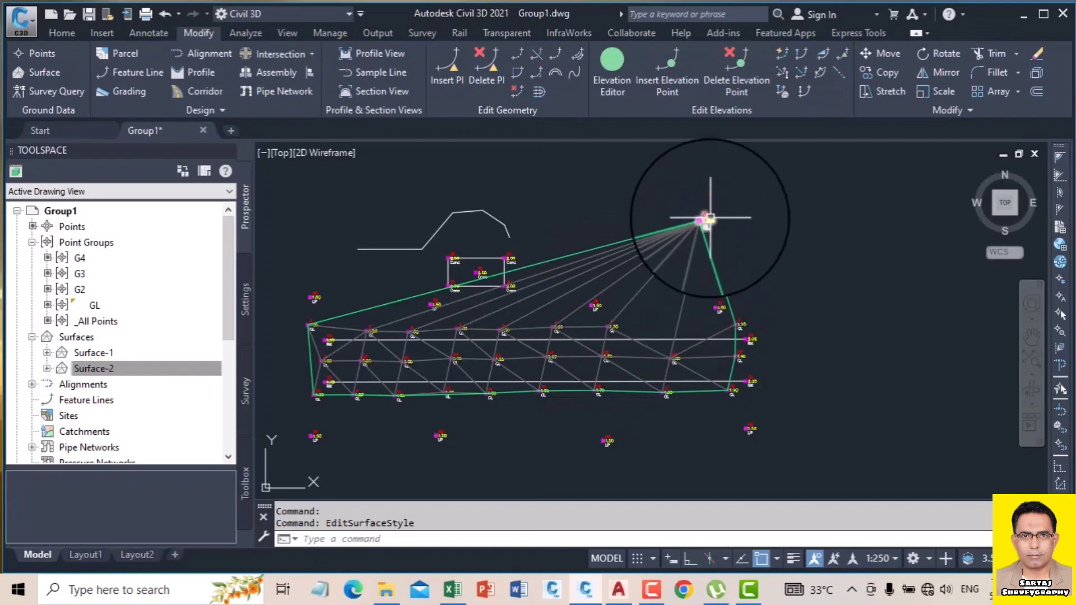
- Delete the long TIN lines of Surface-2 that fan from the moved point towards the western GL points
{"action": "left_click", "coordinate": [638, 238]}
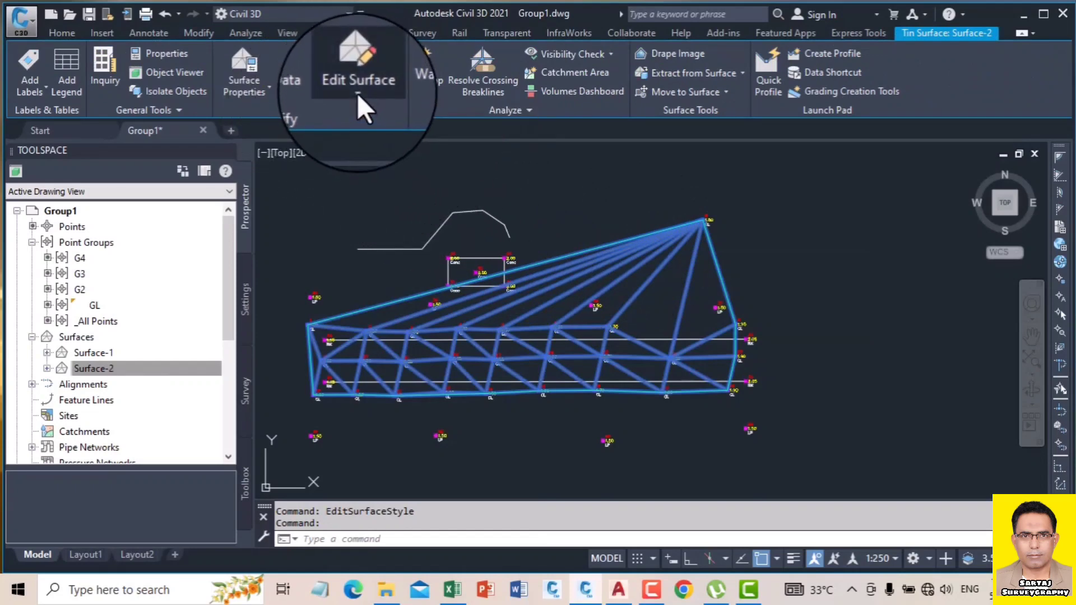
{"action": "left_click", "coordinate": [357, 93]}
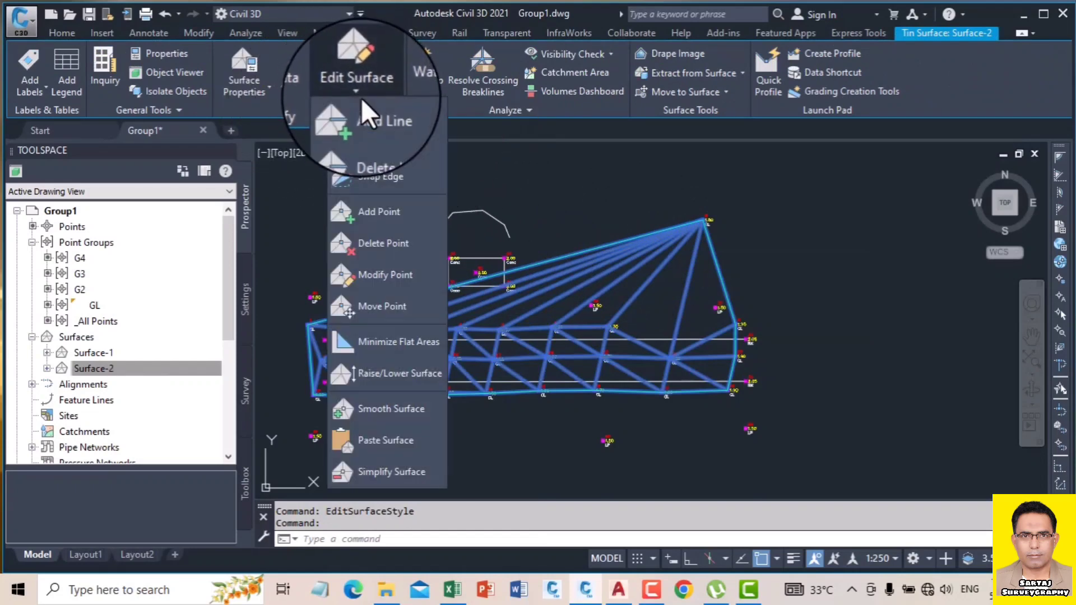
{"action": "left_click", "coordinate": [385, 146]}
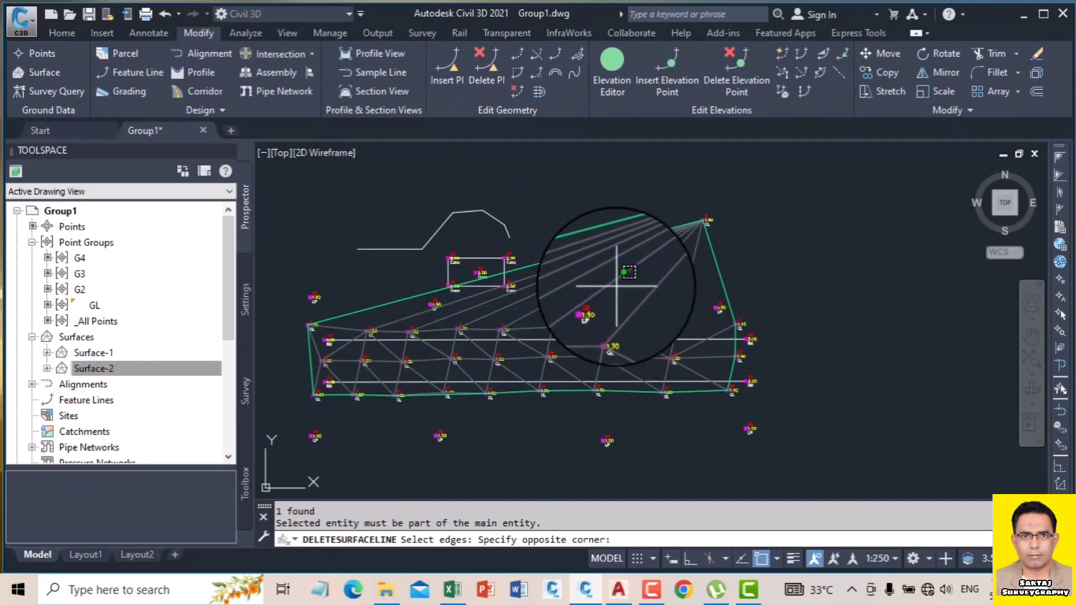
{"action": "left_click", "coordinate": [582, 239]}
{"action": "key", "text": "Return"}
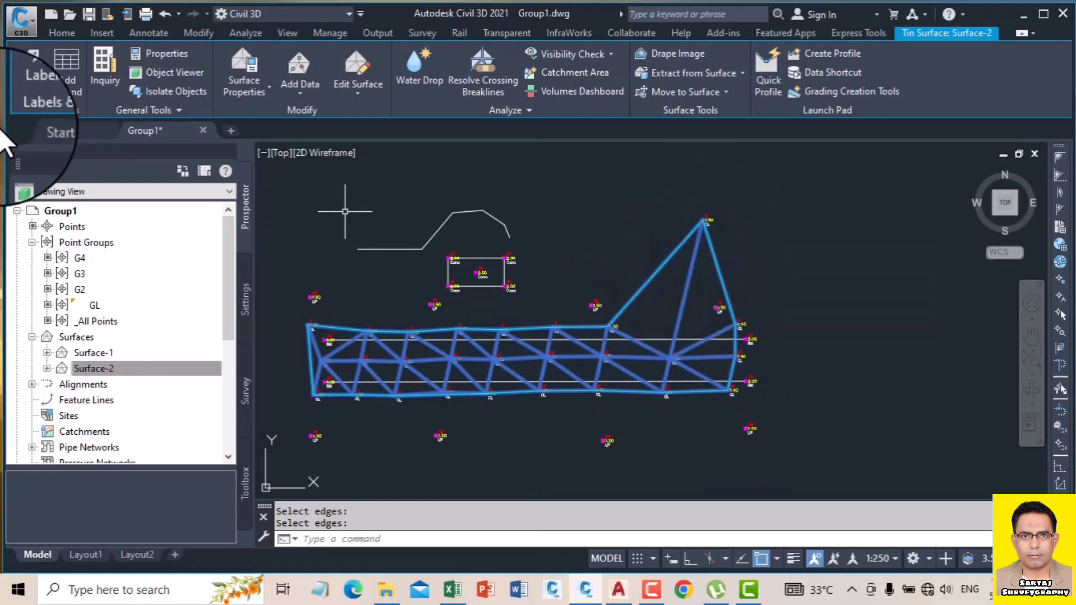
- Add Surface-2 spot elevation labels in the triangle between points 5, 23 and 24 and just north-east of the 1.70 GL point 7
{"action": "left_click", "coordinate": [60, 34]}
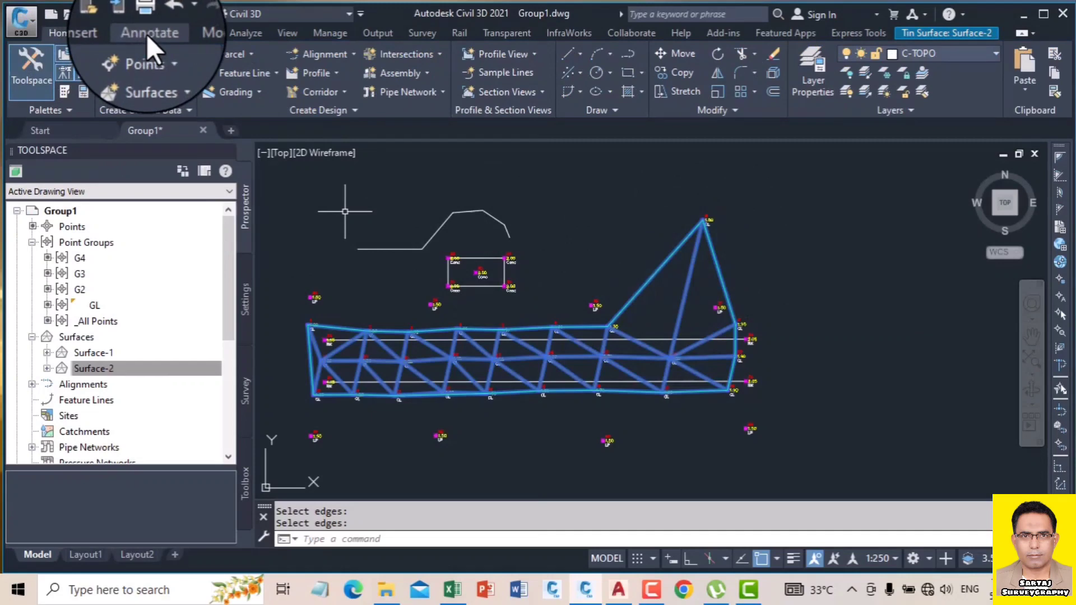
{"action": "left_click", "coordinate": [147, 34]}
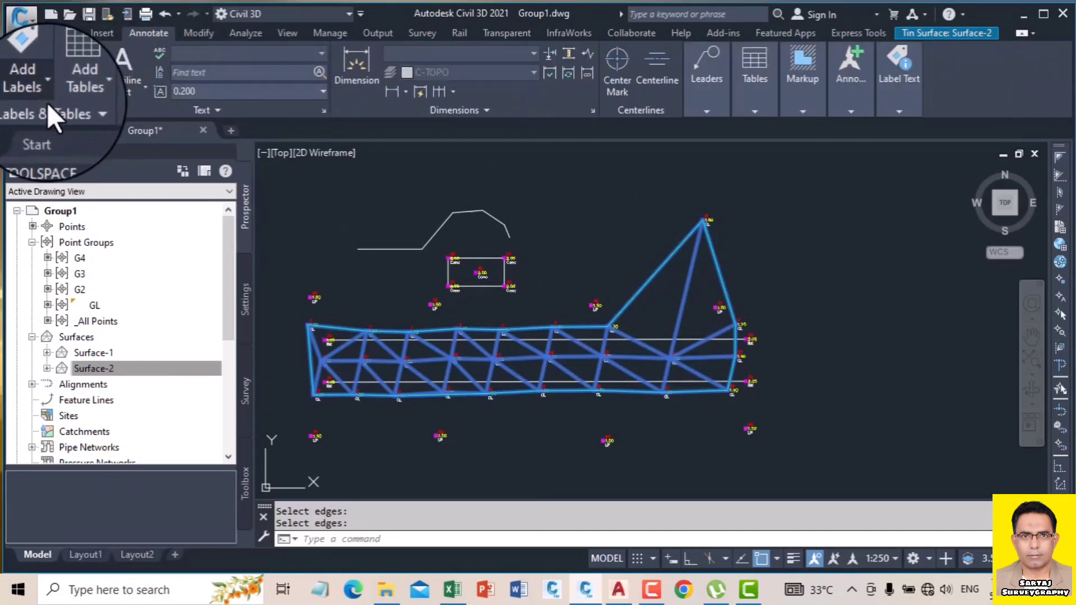
{"action": "left_click", "coordinate": [47, 103]}
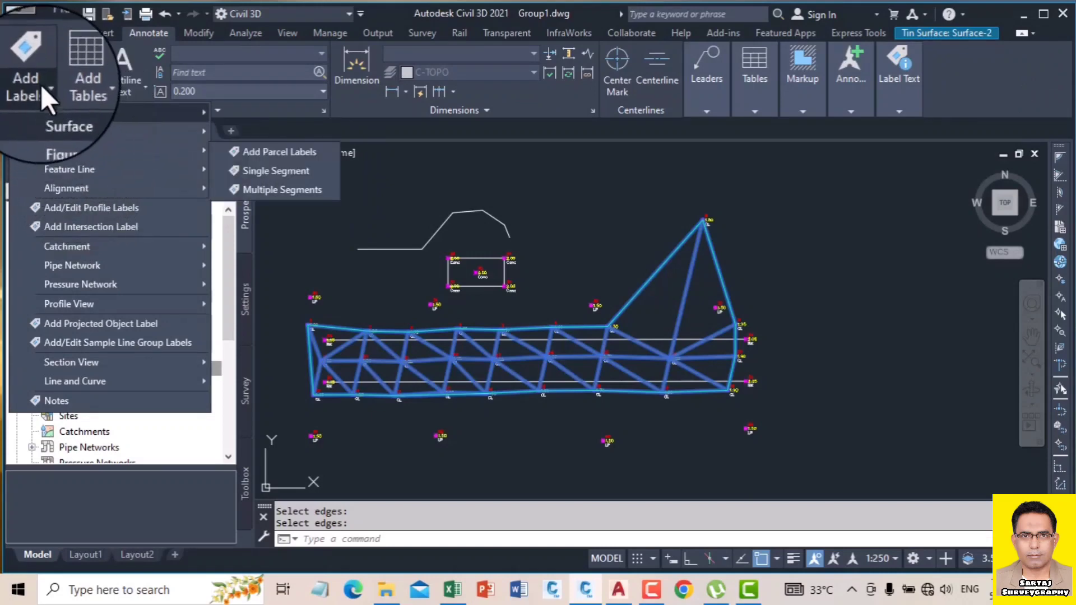
{"action": "mouse_move", "coordinate": [89, 112]}
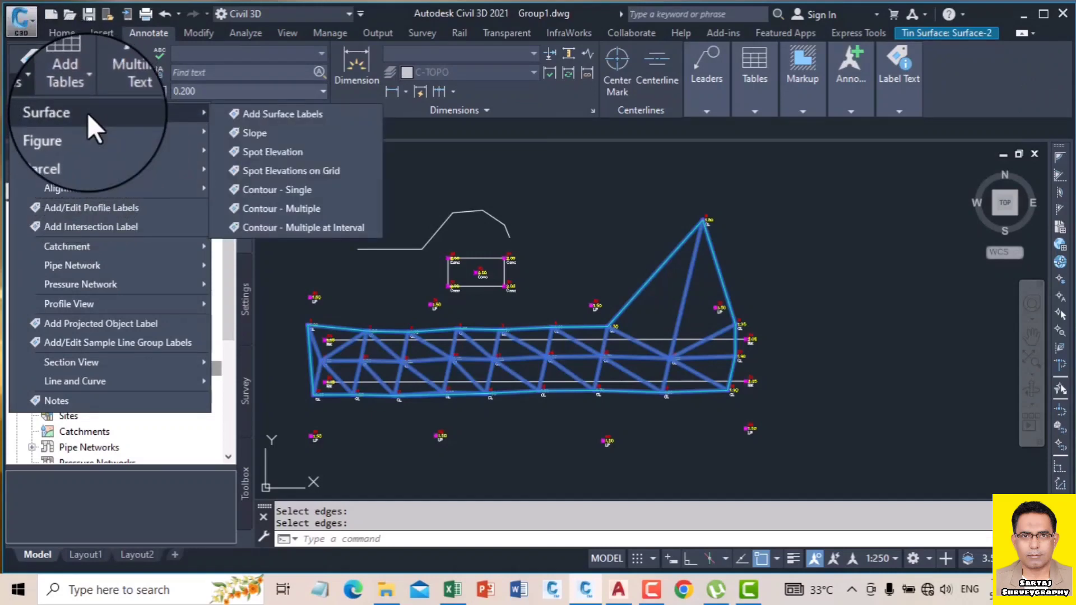
{"action": "left_click", "coordinate": [265, 149]}
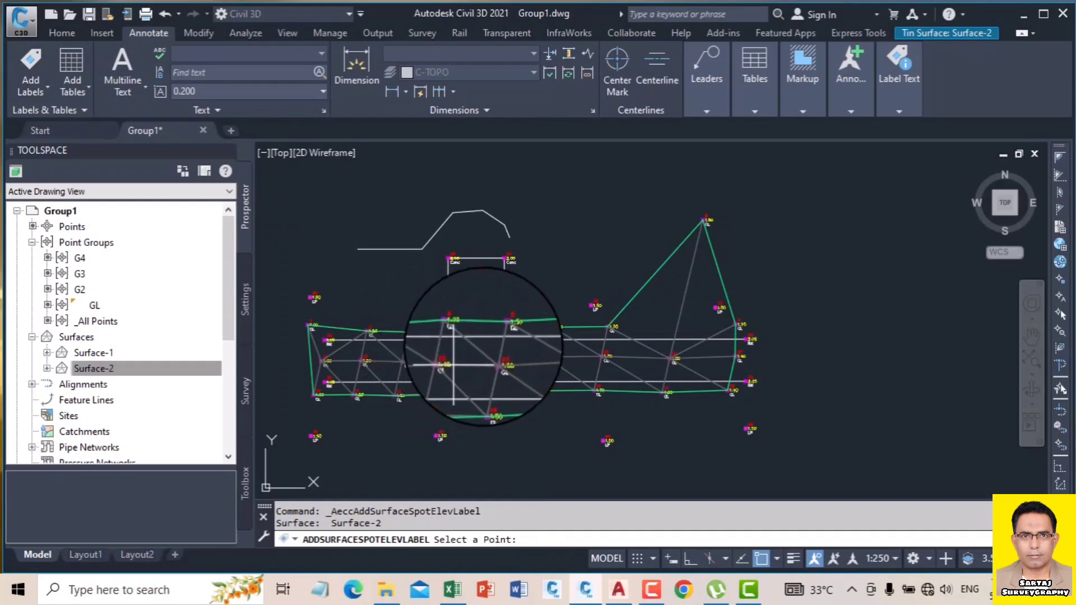
{"action": "scroll", "coordinate": [519, 353], "scroll_direction": "up", "scroll_amount": 2}
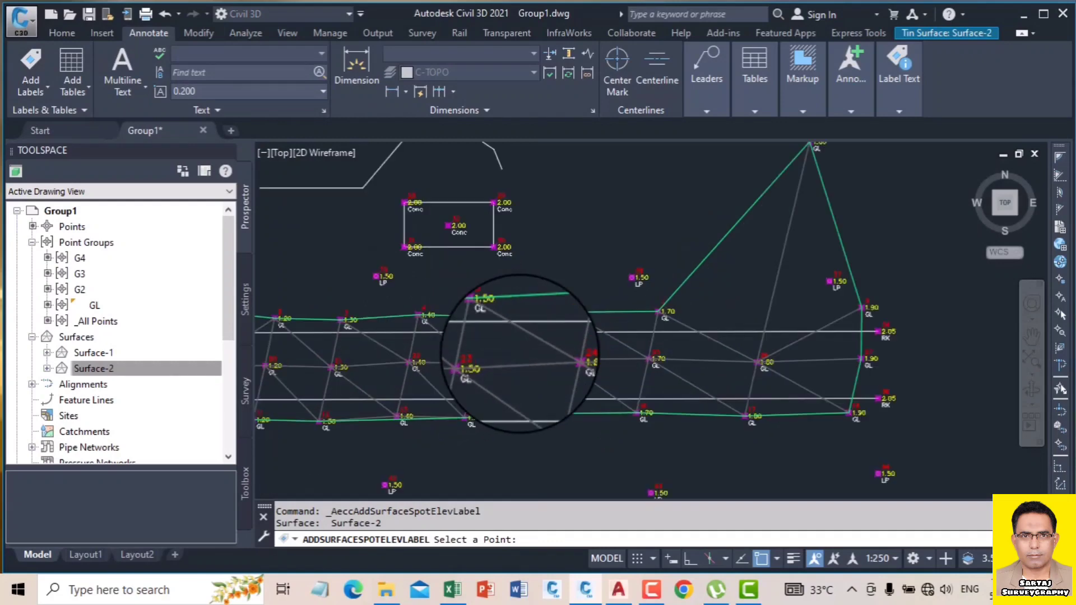
{"action": "scroll", "coordinate": [520, 353], "scroll_direction": "up", "scroll_amount": 2}
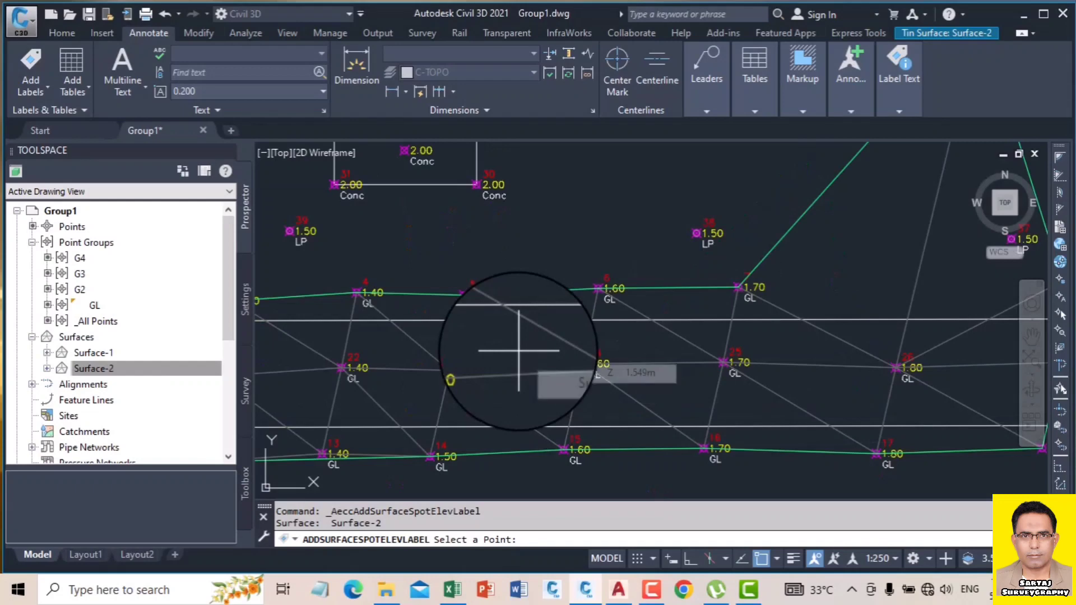
{"action": "left_click", "coordinate": [518, 352]}
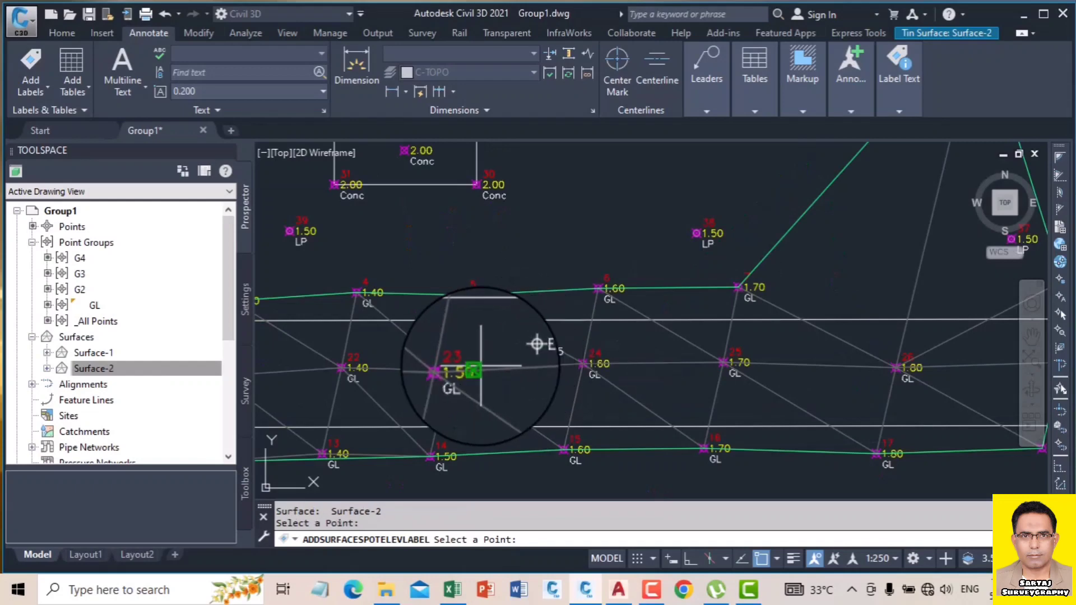
{"action": "left_click", "coordinate": [813, 269]}
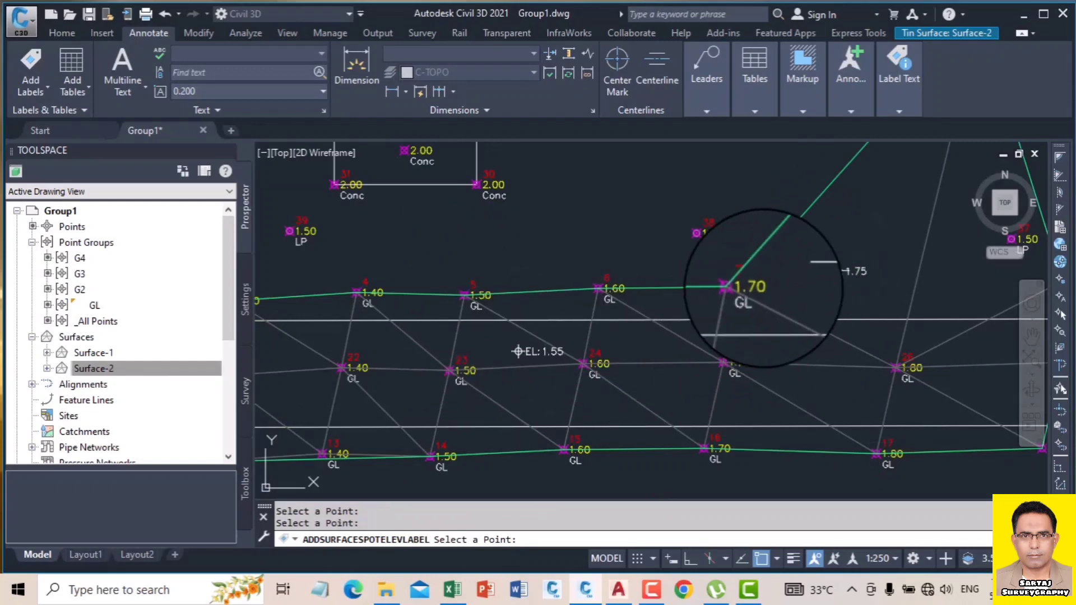
- Add three more Surface-2 spot elevation labels in the tall northern triangles, two west and one east of their shared TIN line
{"action": "middle_click_drag", "start_coordinate": [639, 324], "coordinate": [552, 363]}
{"action": "middle_click_drag", "start_coordinate": [491, 381], "coordinate": [456, 397]}
{"action": "scroll", "coordinate": [459, 395], "scroll_direction": "down", "scroll_amount": 2}
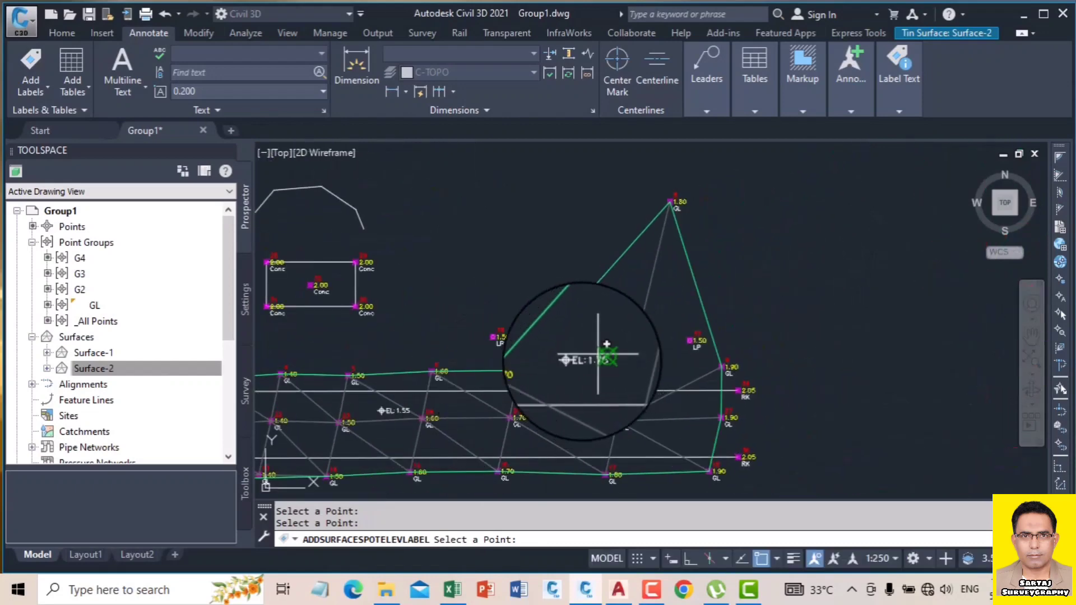
{"action": "scroll", "coordinate": [591, 352], "scroll_direction": "up", "scroll_amount": 2}
{"action": "scroll", "coordinate": [609, 331], "scroll_direction": "up", "scroll_amount": 2}
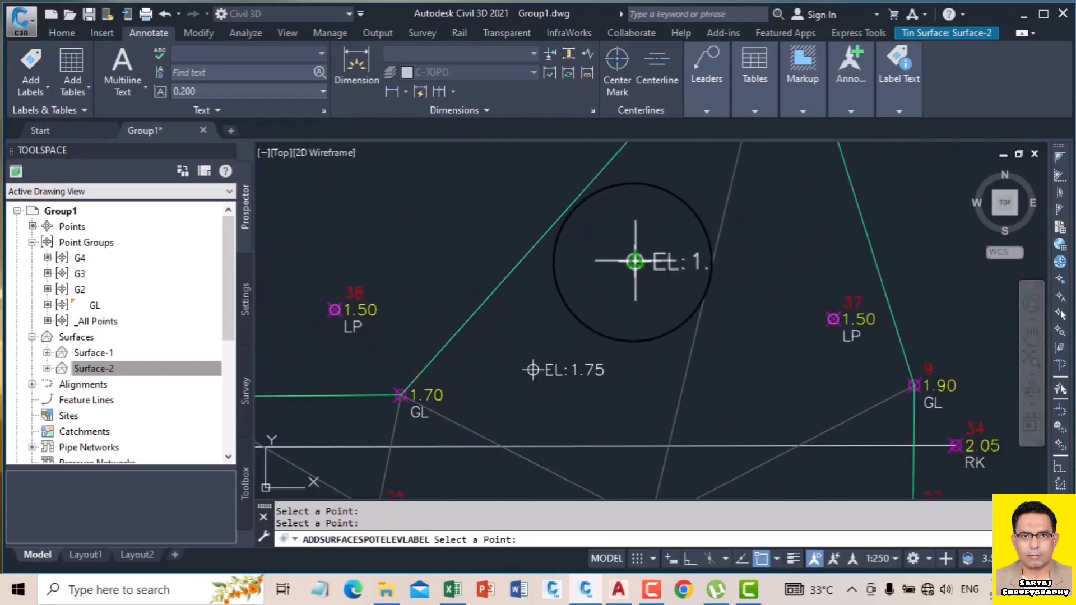
{"action": "mouse_move", "coordinate": [613, 283]}
{"action": "middle_mouse_down"}
{"action": "mouse_move", "coordinate": [574, 381]}
{"action": "mouse_move", "coordinate": [577, 411]}
{"action": "middle_mouse_up"}
{"action": "left_click", "coordinate": [583, 401]}
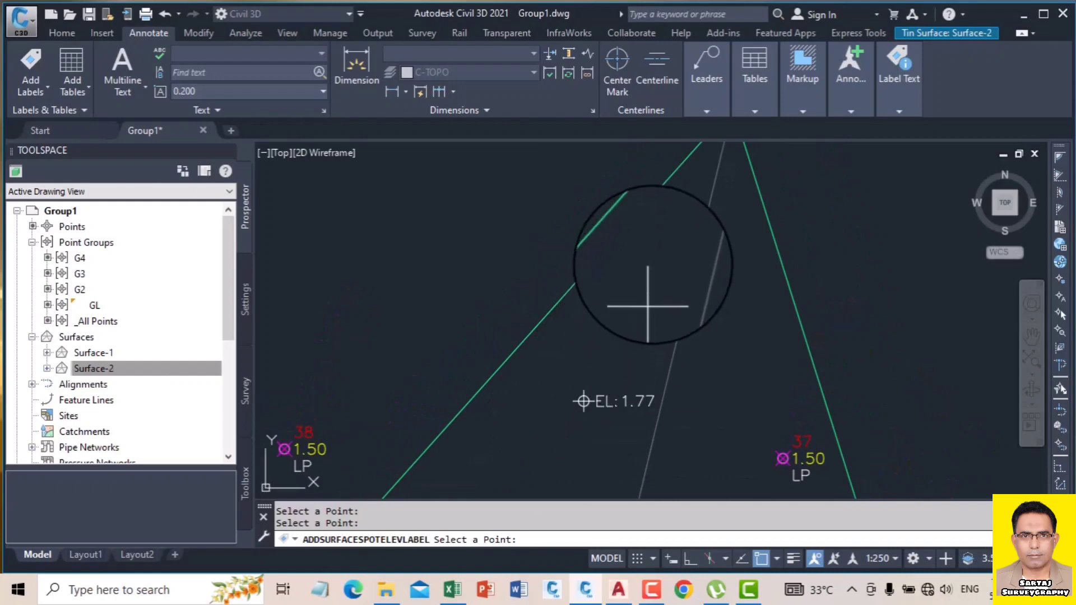
{"action": "left_click", "coordinate": [653, 262]}
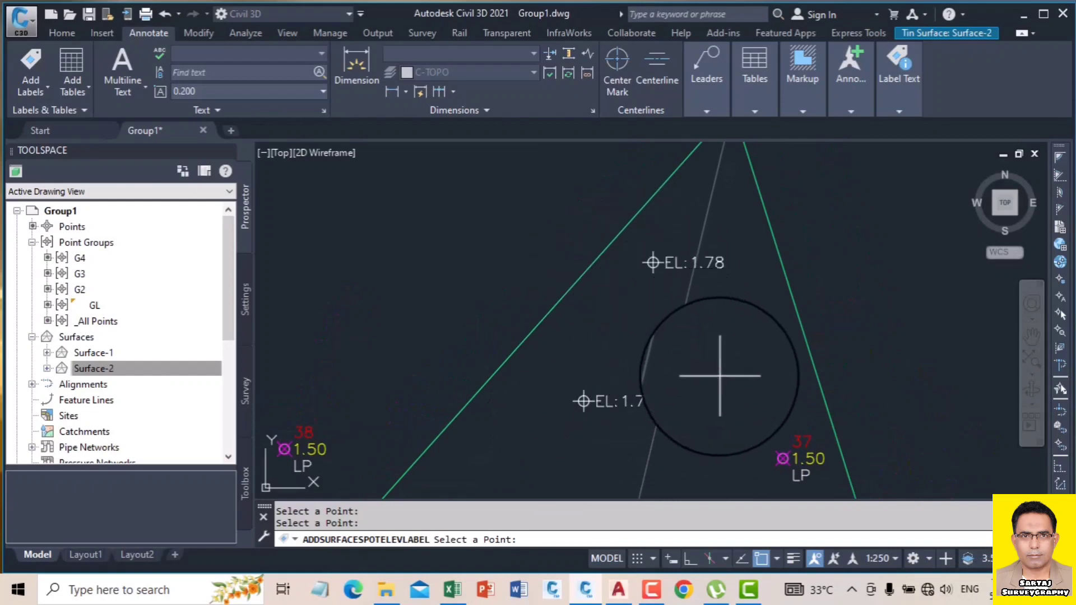
{"action": "left_click", "coordinate": [736, 367]}
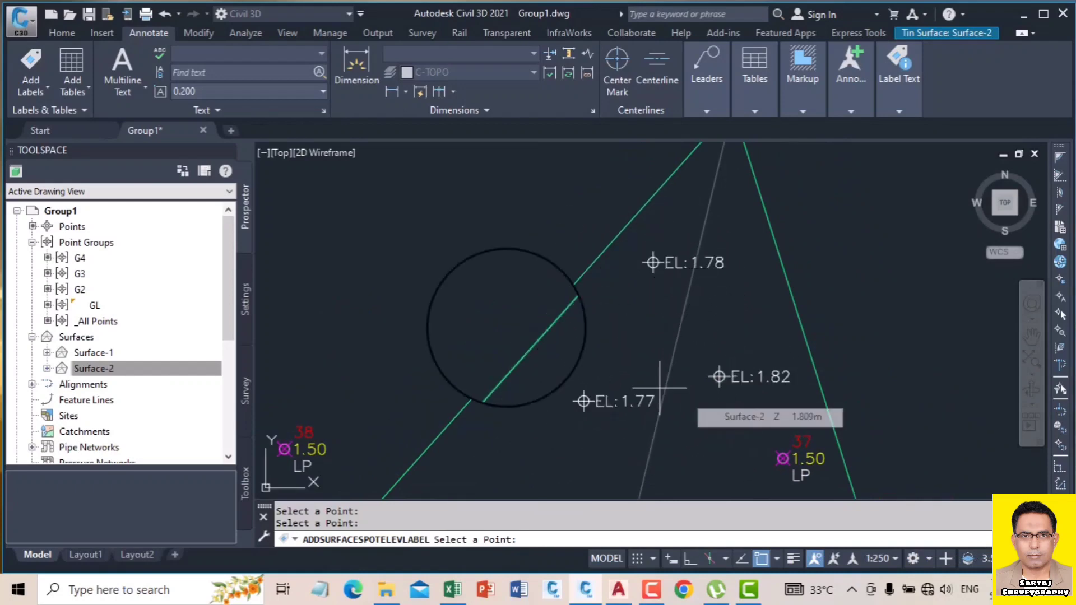
{"action": "left_click", "coordinate": [458, 287]}
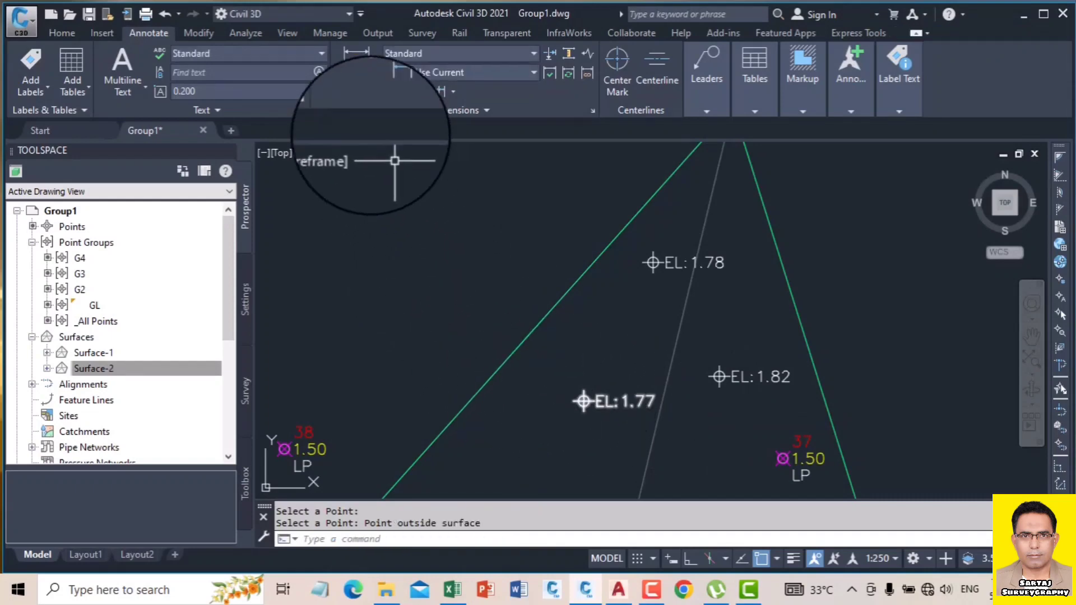
- Copy the EL:1.77 spot elevation label to a spot near the northern apex and another just above the EL:1.82 label
{"action": "left_click", "coordinate": [72, 32]}
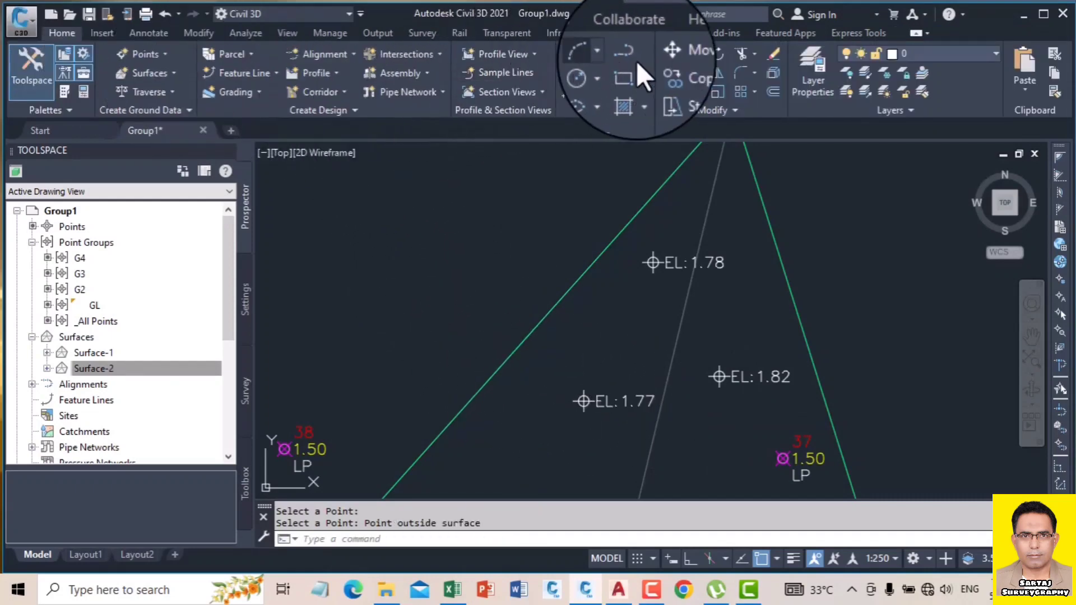
{"action": "left_click", "coordinate": [669, 73]}
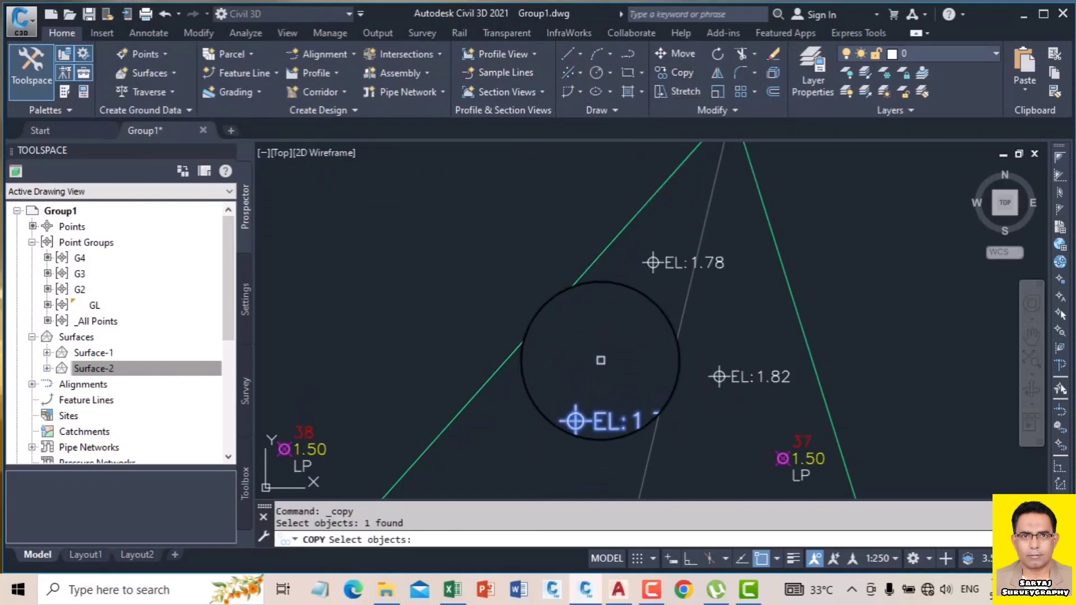
{"action": "key", "text": "Return"}
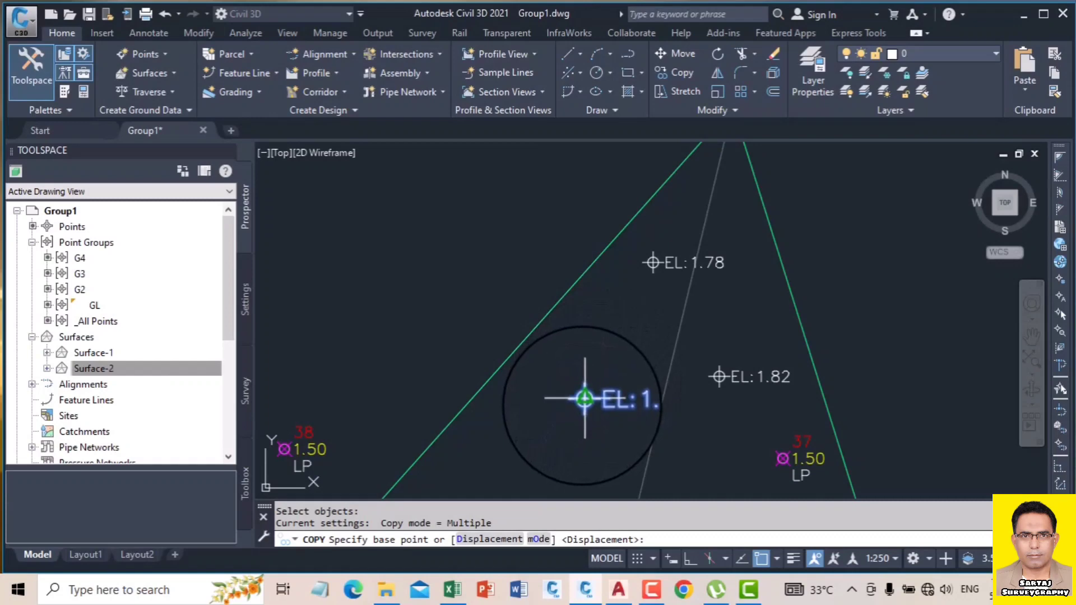
{"action": "left_click", "coordinate": [584, 400]}
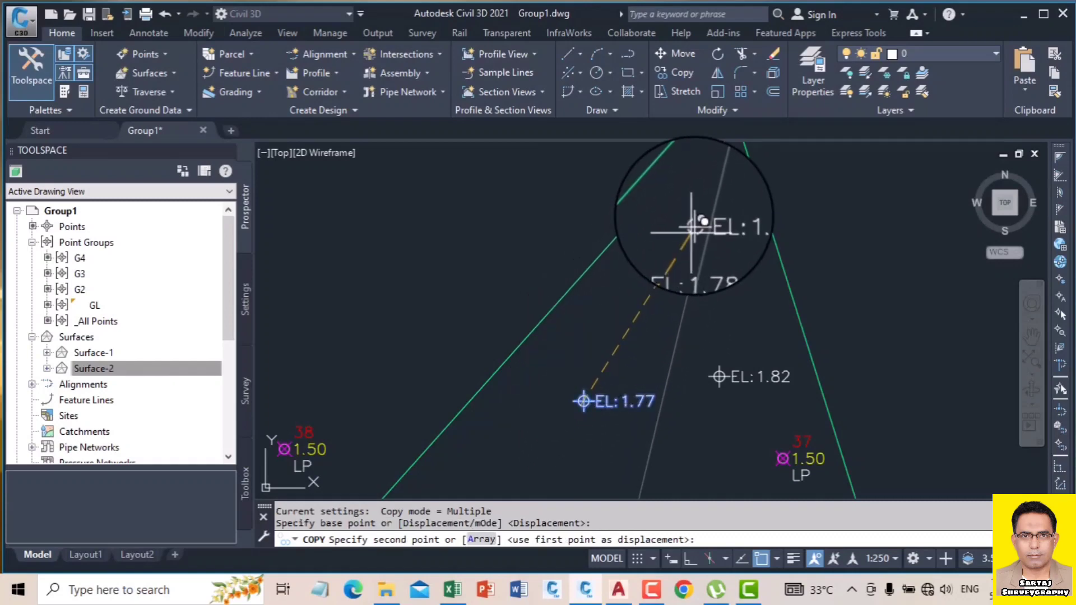
{"action": "left_click", "coordinate": [698, 197]}
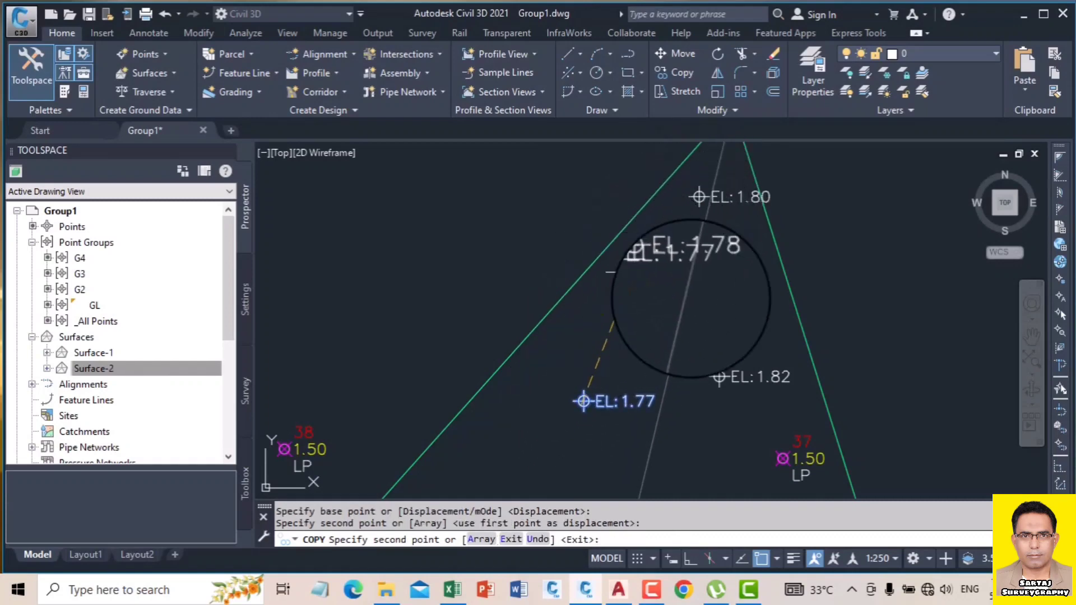
{"action": "left_click", "coordinate": [652, 262]}
{"action": "left_click", "coordinate": [724, 334]}
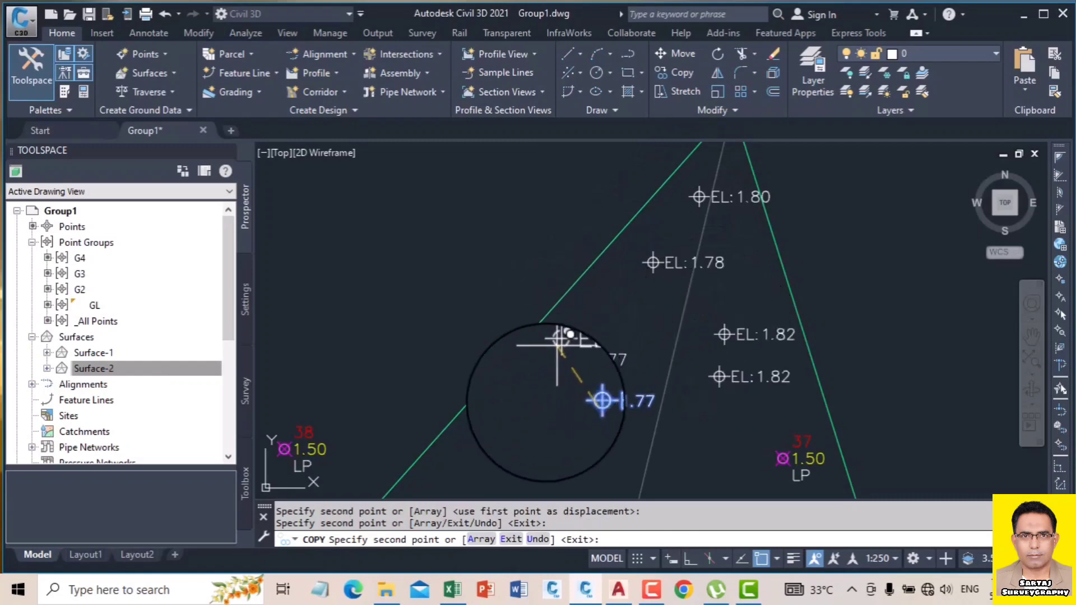
- Place further copies of the spot elevation label south-west of point 37 and just south-east of the EL:1.75 label
{"action": "middle_click_drag", "start_coordinate": [532, 427], "coordinate": [644, 240]}
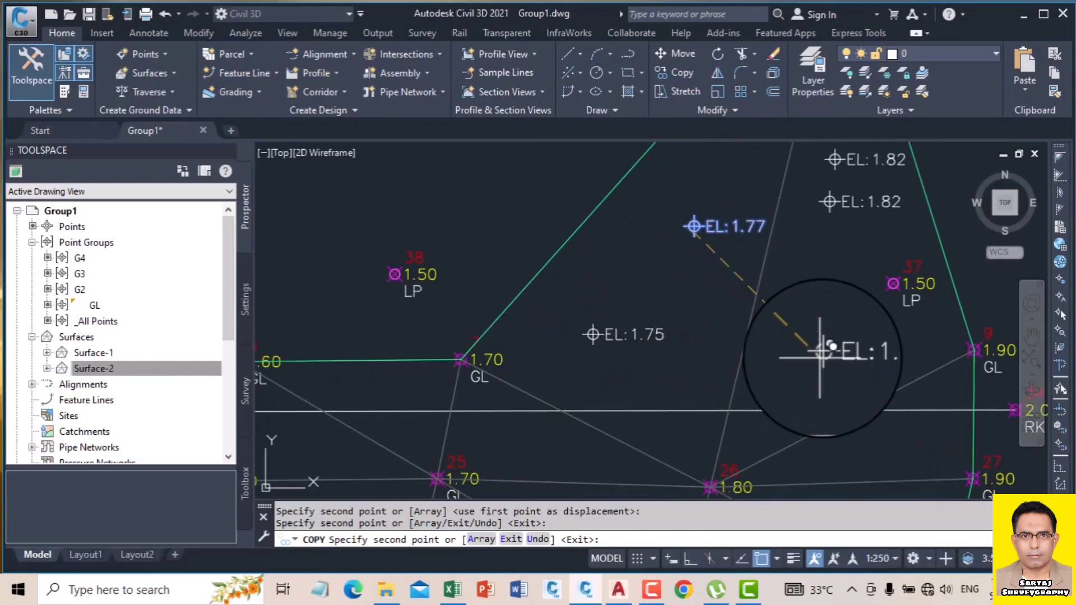
{"action": "left_click", "coordinate": [828, 354]}
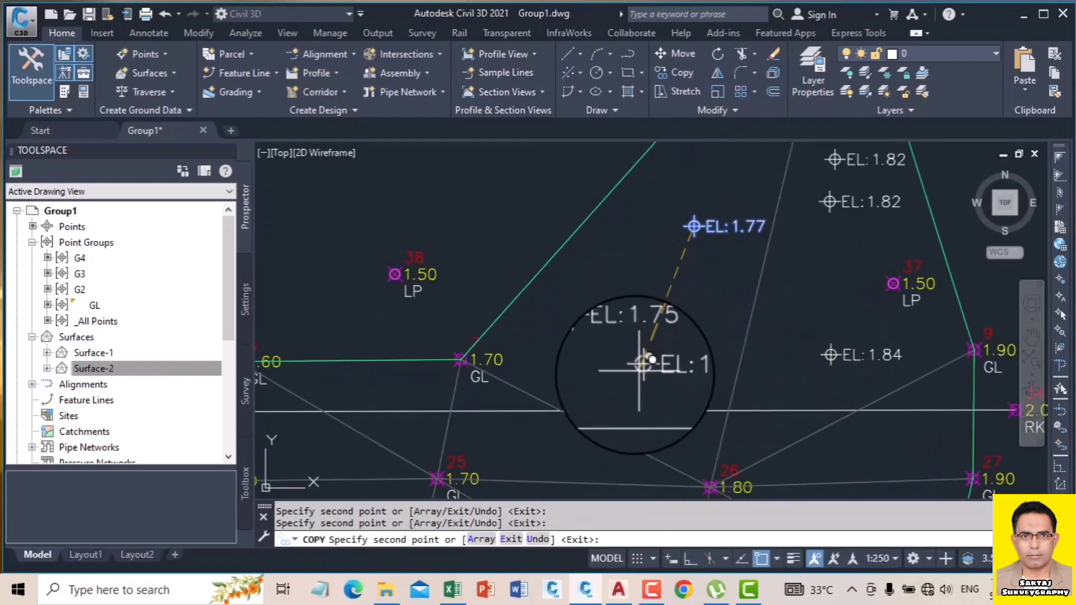
{"action": "left_click", "coordinate": [635, 370]}
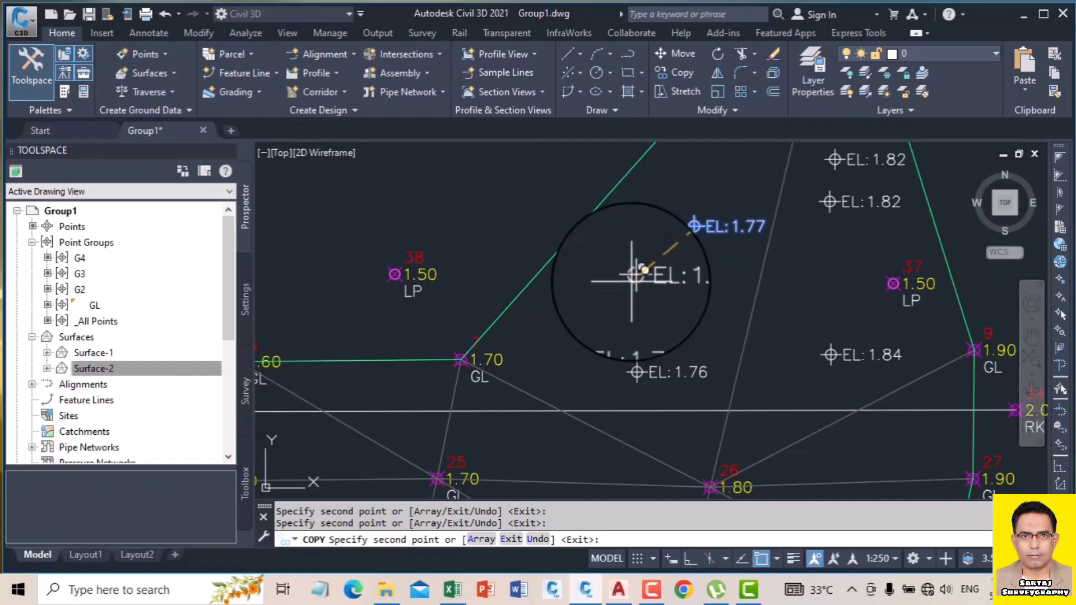
{"action": "left_click", "coordinate": [592, 335]}
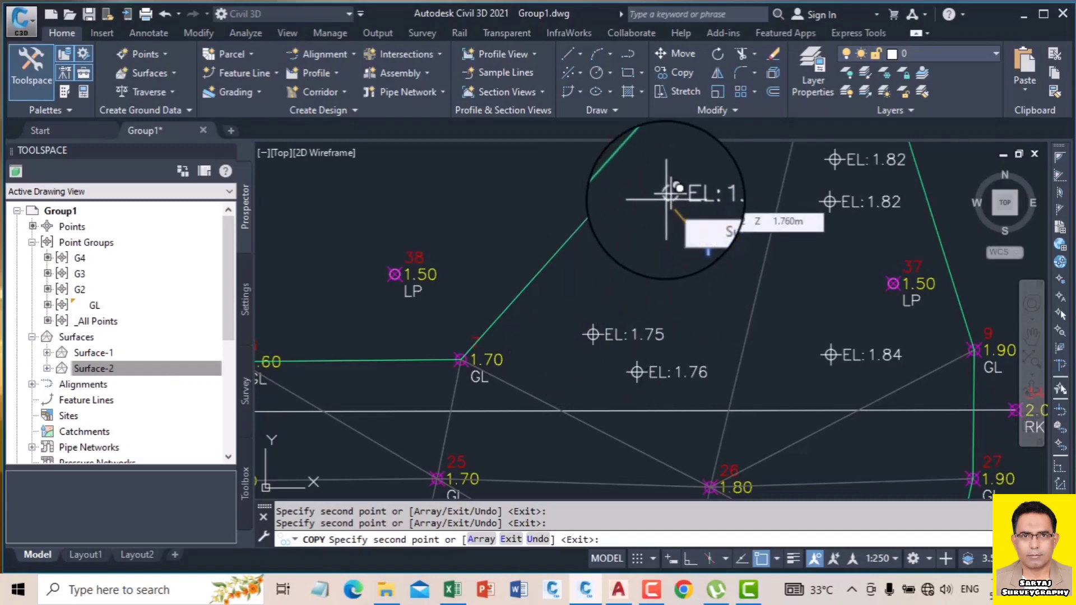
{"action": "left_click", "coordinate": [694, 226]}
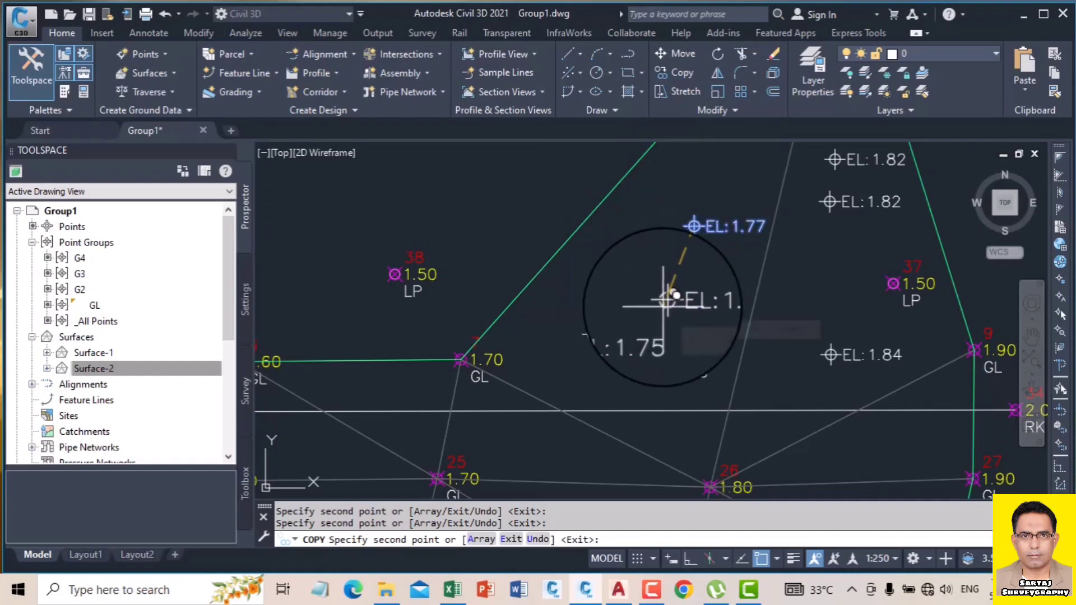
{"action": "left_click", "coordinate": [638, 372]}
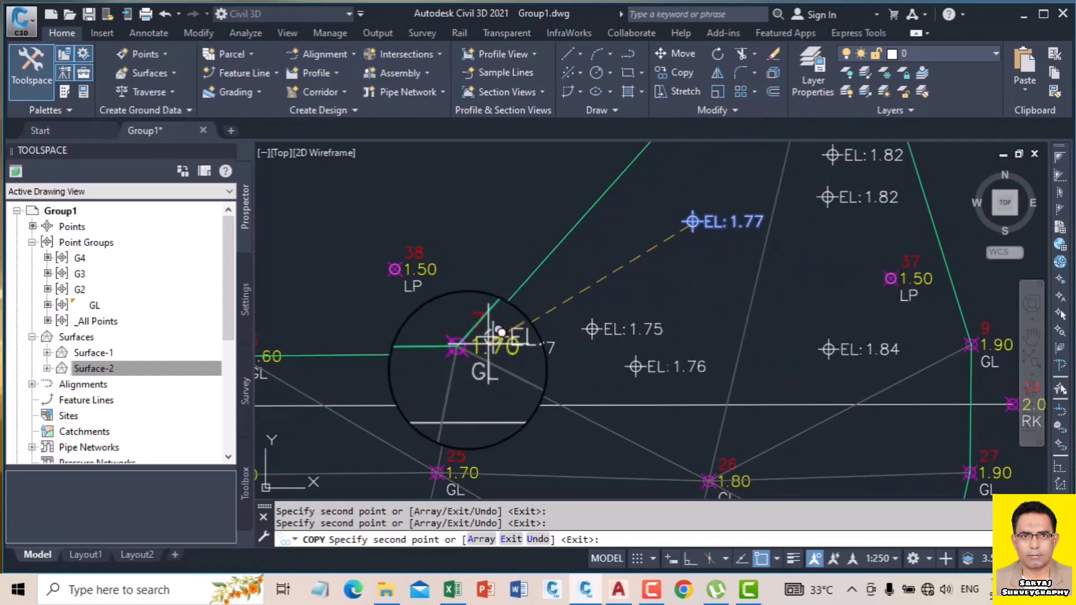
- Place another copy of the spot elevation label between GL points 12 and 13 near the southern border and end the copying
{"action": "scroll", "coordinate": [645, 246], "scroll_direction": "down", "scroll_amount": 6}
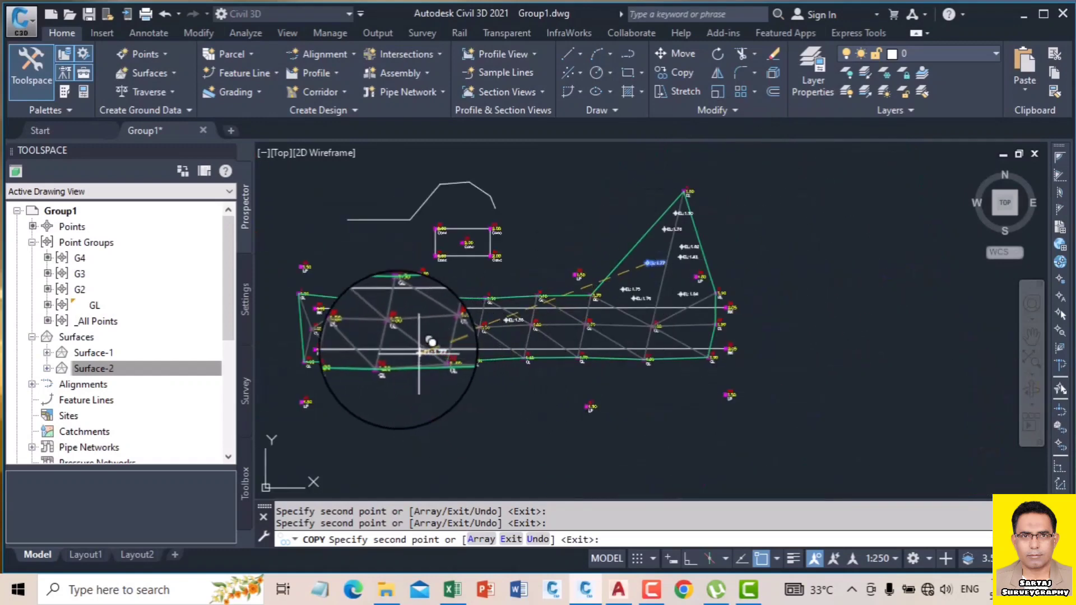
{"action": "scroll", "coordinate": [420, 351], "scroll_direction": "up", "scroll_amount": 7}
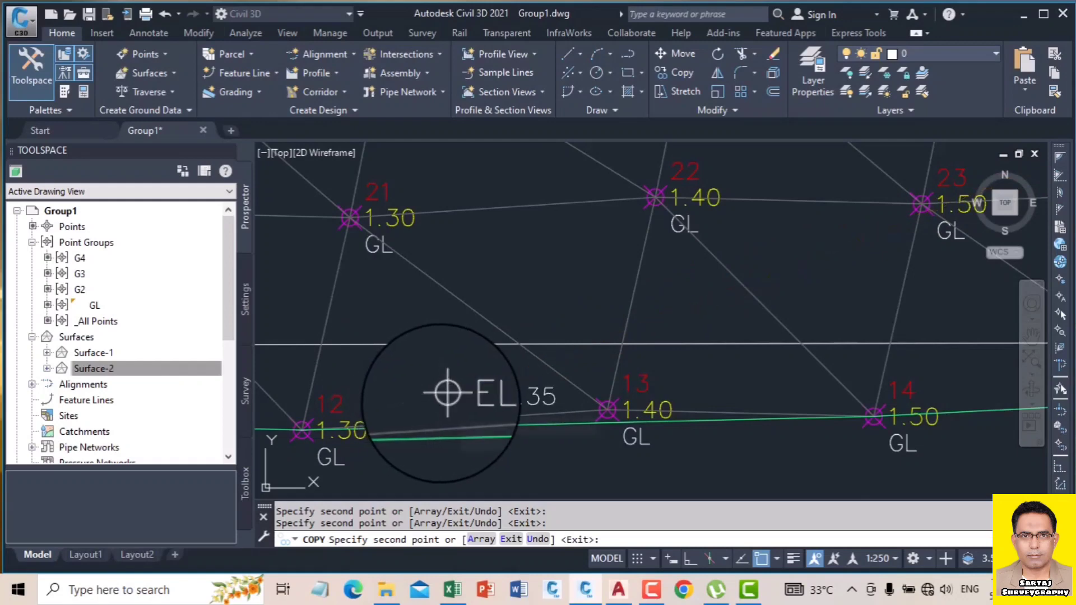
{"action": "left_click", "coordinate": [446, 396]}
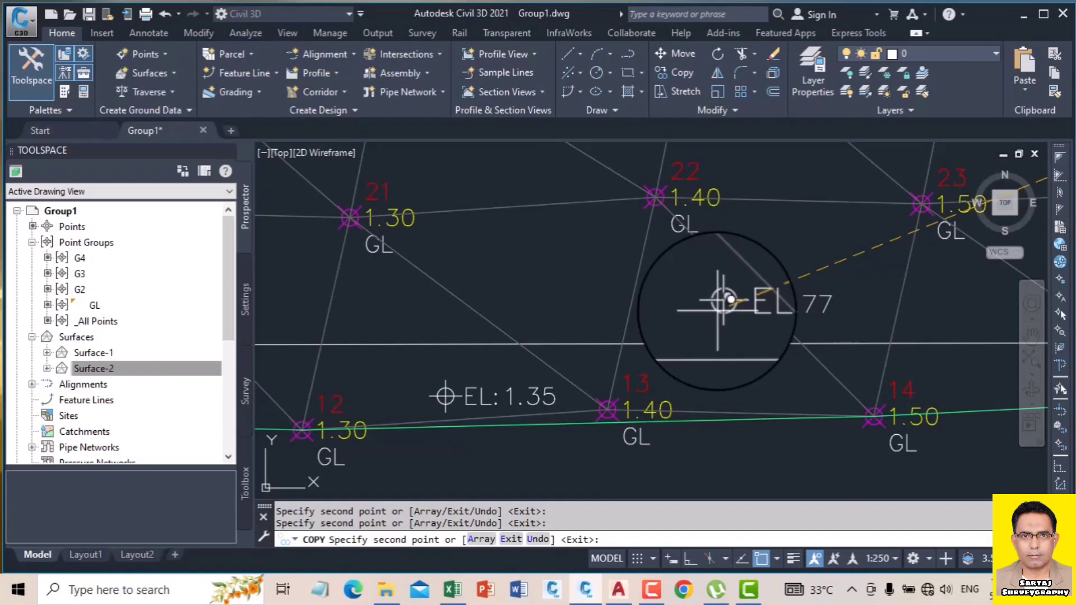
{"action": "key", "text": "Escape"}
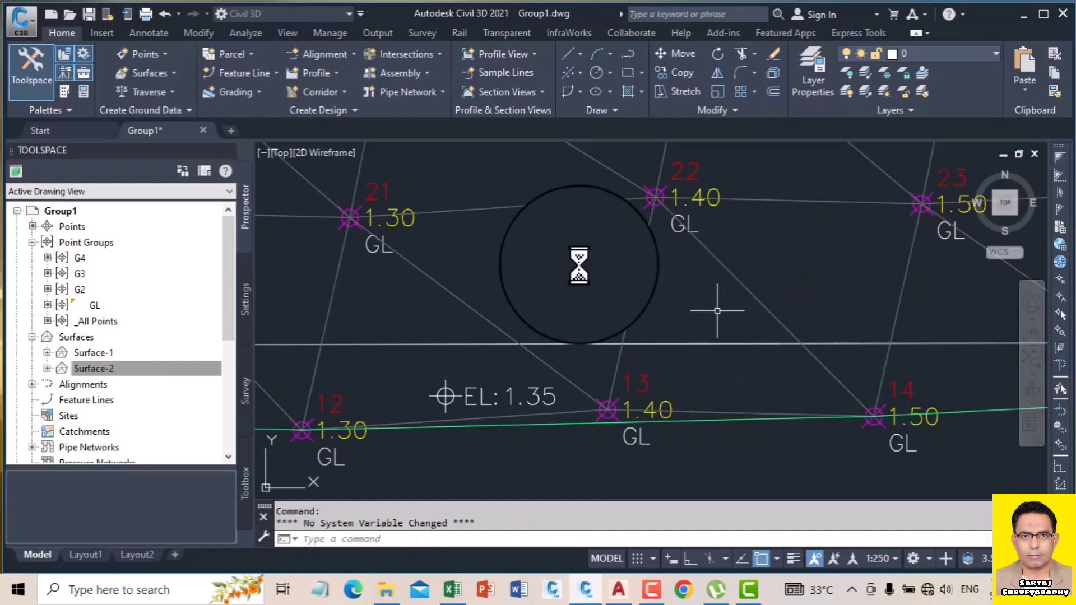
{"action": "left_click", "coordinate": [147, 32]}
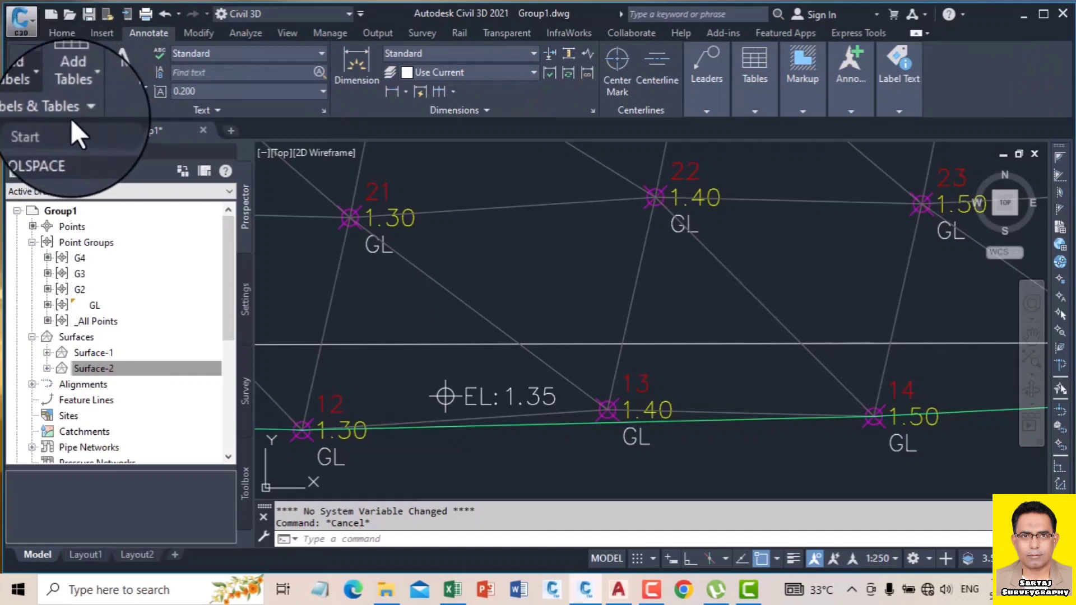
{"action": "left_click", "coordinate": [48, 93]}
{"action": "mouse_move", "coordinate": [69, 112]}
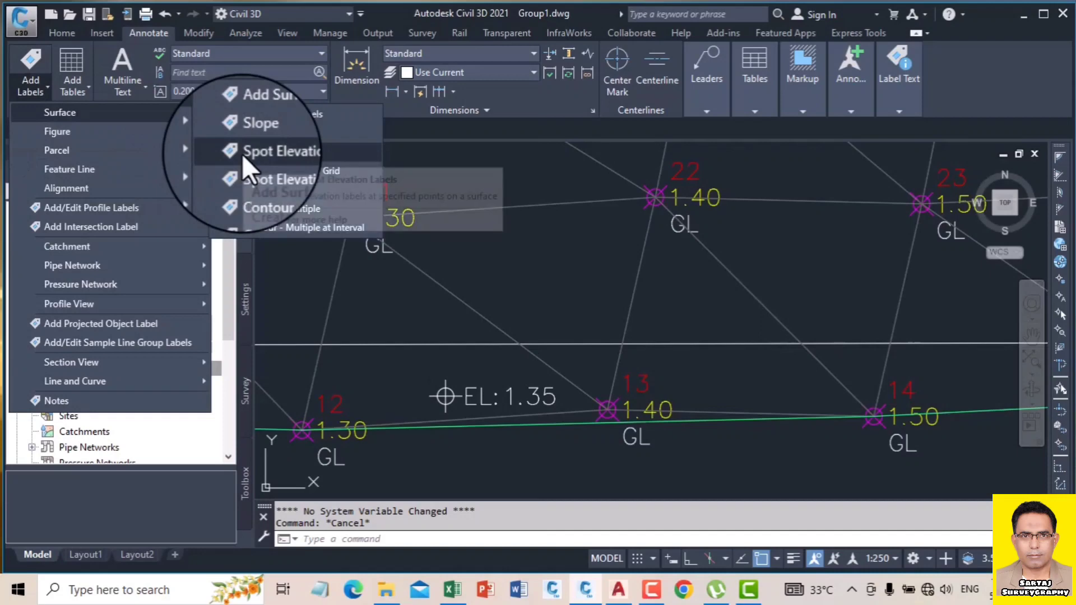
{"action": "key", "text": "Escape"}
{"action": "key", "text": "Escape"}
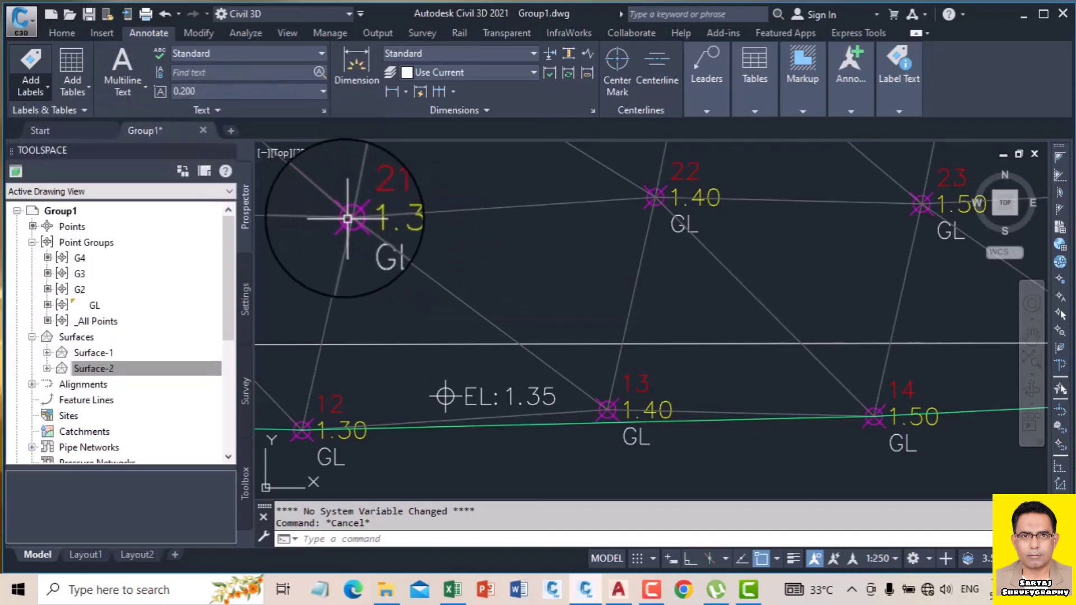
{"action": "left_click", "coordinate": [61, 34]}
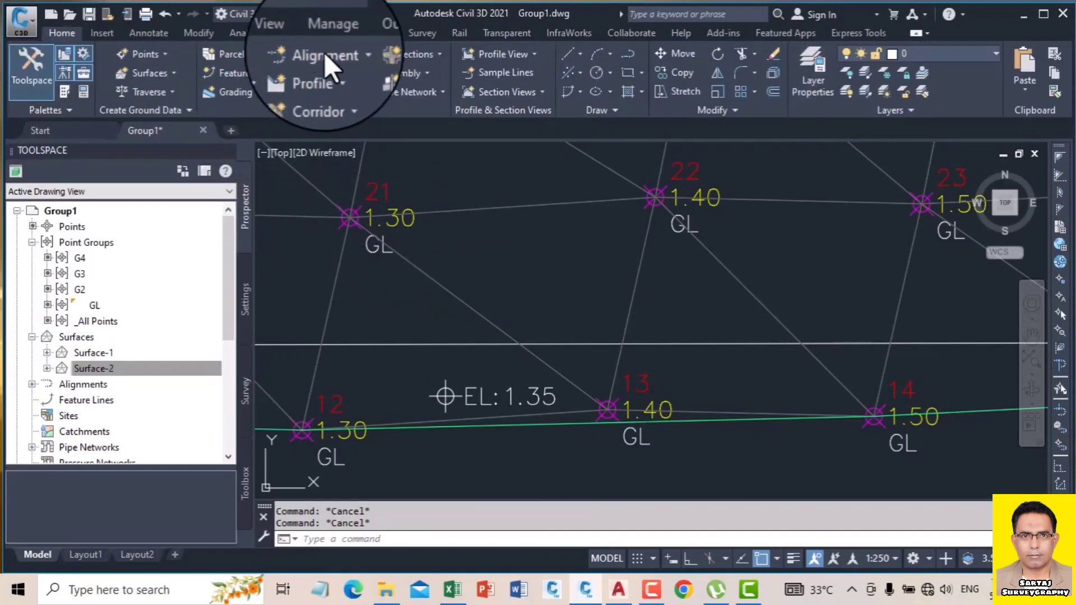
- Copy the EL:1.35 spot elevation label to a spot south of points 21 and 22 and another south of points 22 and 23
{"action": "left_click", "coordinate": [675, 73]}
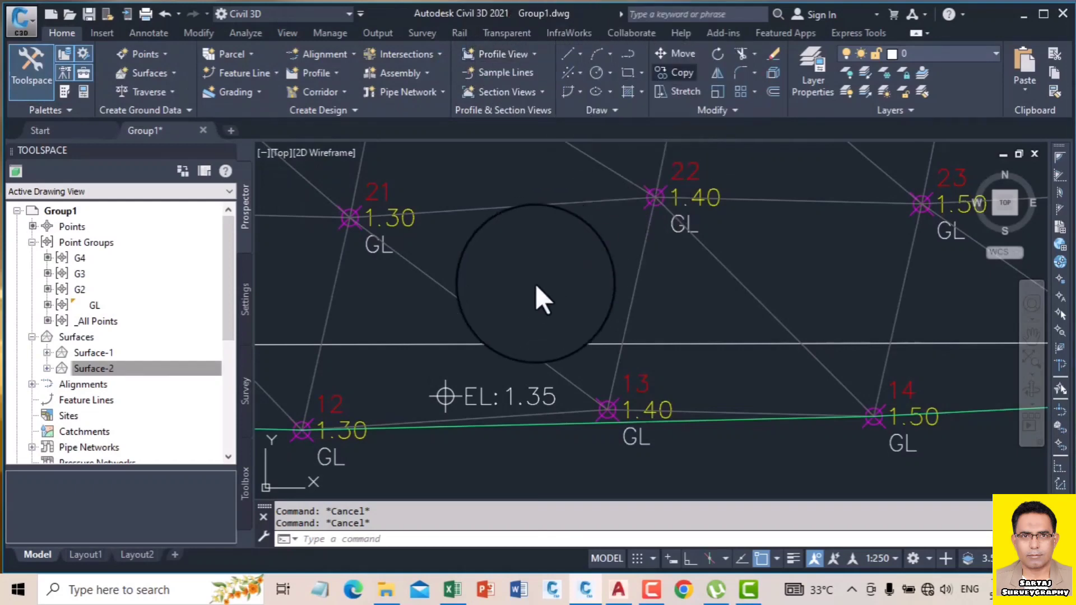
{"action": "left_click", "coordinate": [439, 396]}
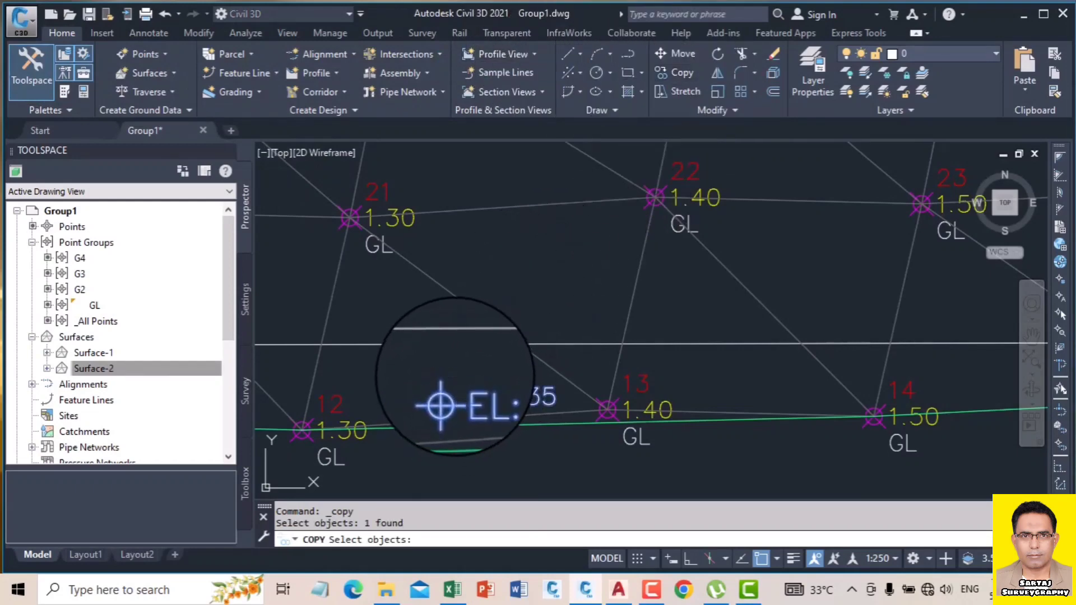
{"action": "key", "text": "Return"}
{"action": "left_click", "coordinate": [447, 397]}
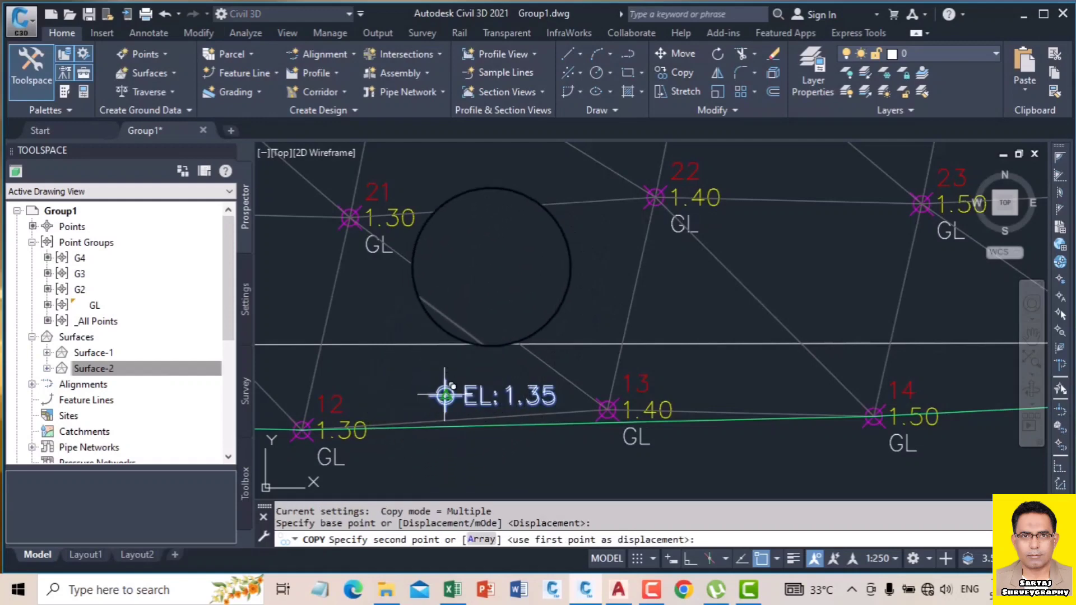
{"action": "left_click", "coordinate": [521, 244]}
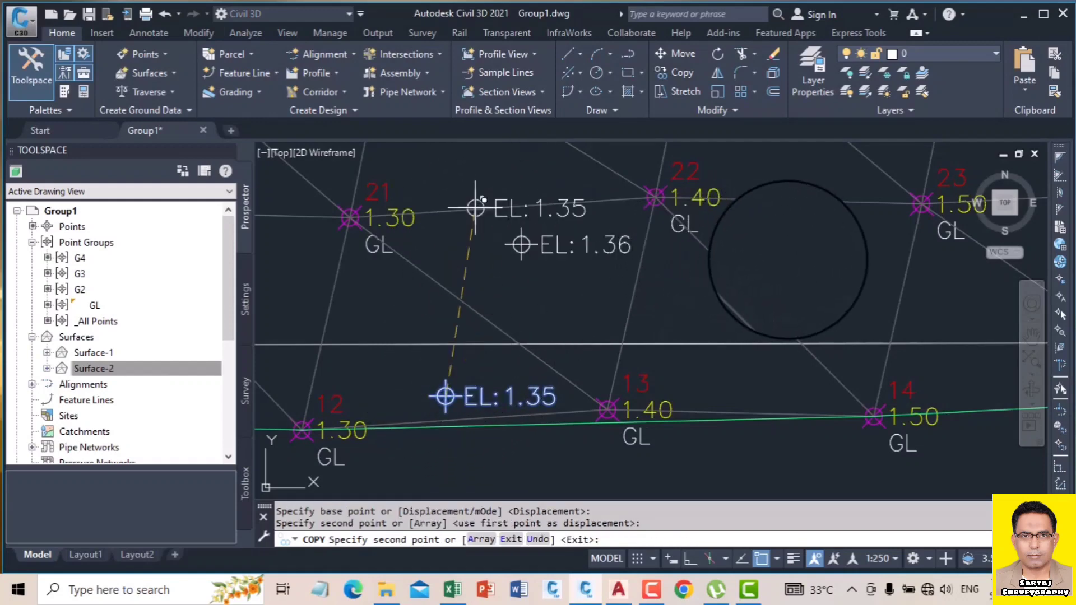
{"action": "left_click", "coordinate": [767, 262]}
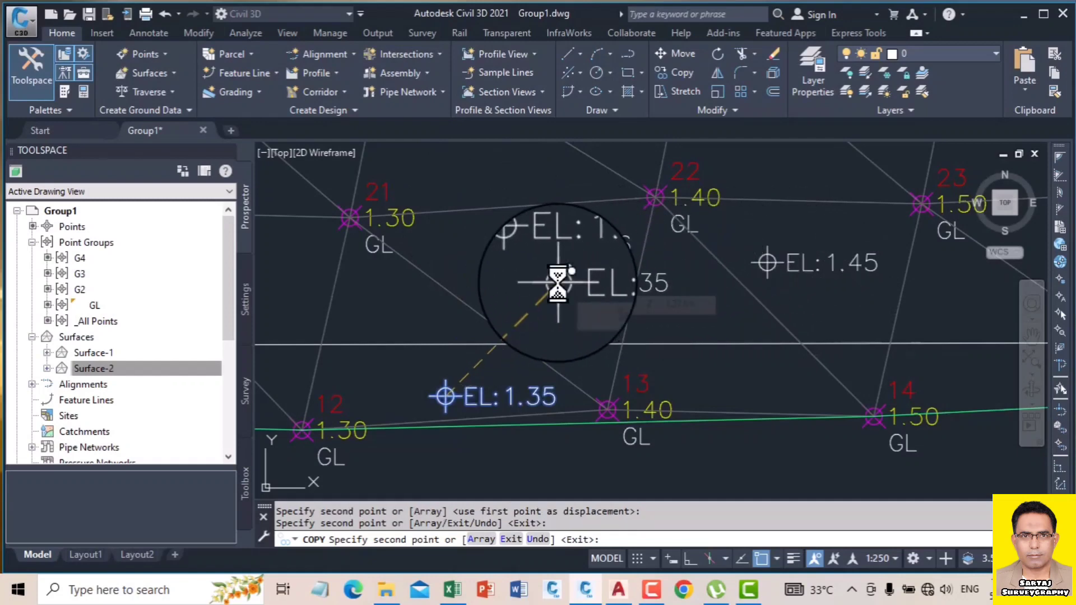
- Place further copies of the spot elevation label north of the line between points 23 and 24 and south-east of point 20, ending the copying
{"action": "scroll", "coordinate": [559, 284], "scroll_direction": "down", "scroll_amount": 4}
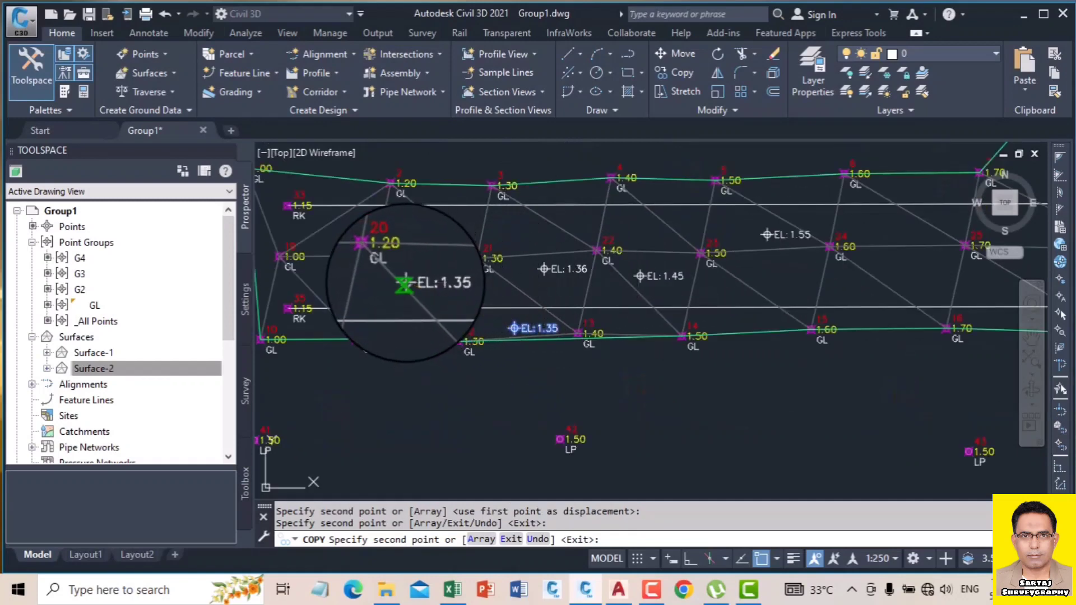
{"action": "left_click", "coordinate": [402, 284]}
{"action": "right_click", "coordinate": [458, 230]}
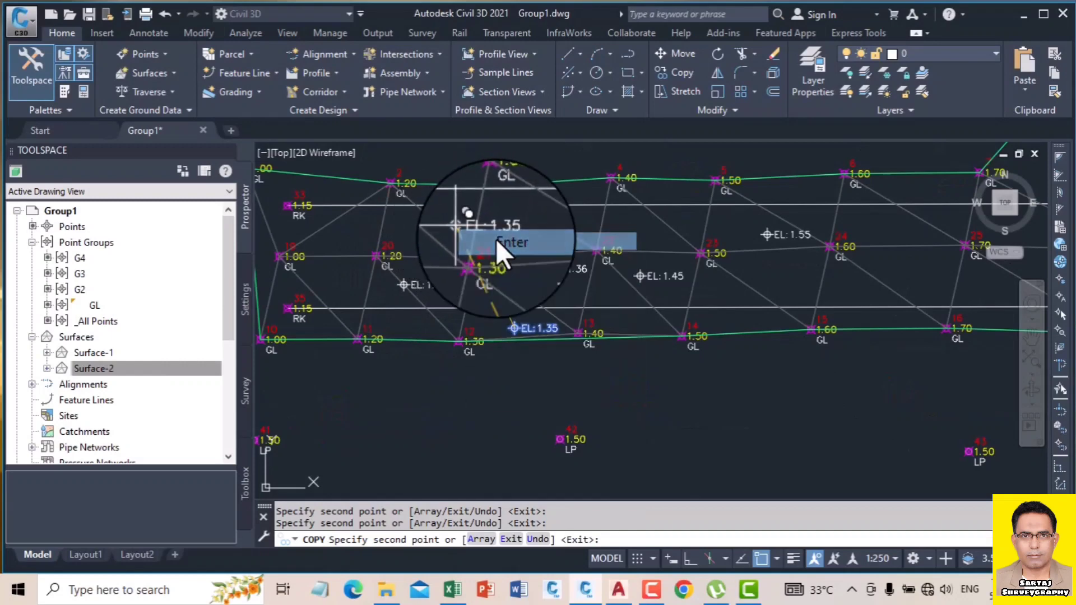
{"action": "left_click", "coordinate": [496, 241]}
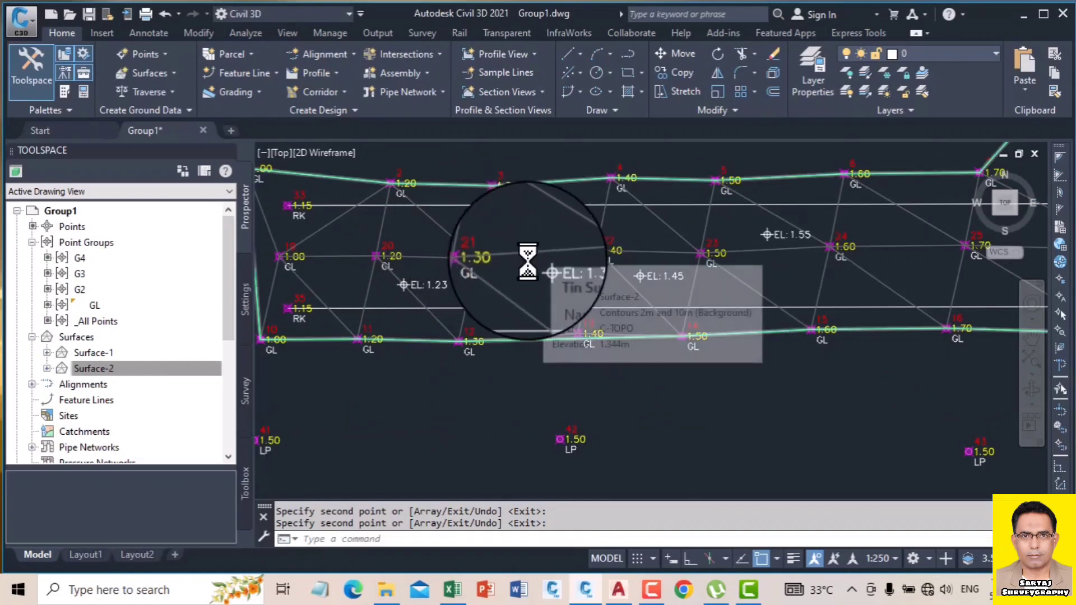
{"action": "scroll", "coordinate": [616, 238], "scroll_direction": "down", "scroll_amount": 4}
{"action": "scroll", "coordinate": [657, 232], "scroll_direction": "up", "scroll_amount": 4}
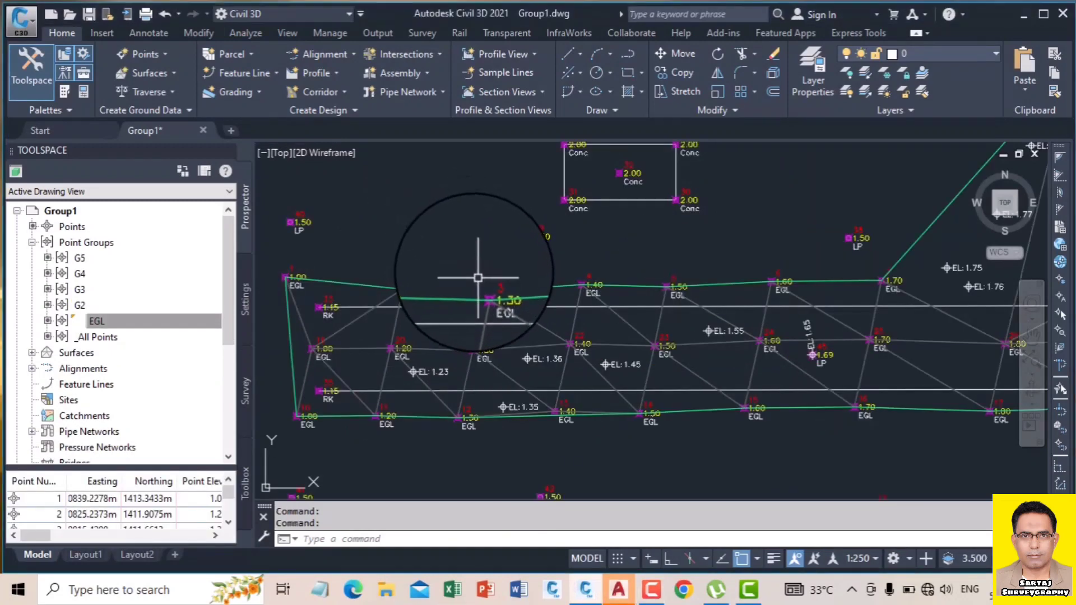
{"action": "scroll", "coordinate": [570, 308], "scroll_direction": "down", "scroll_amount": 3}
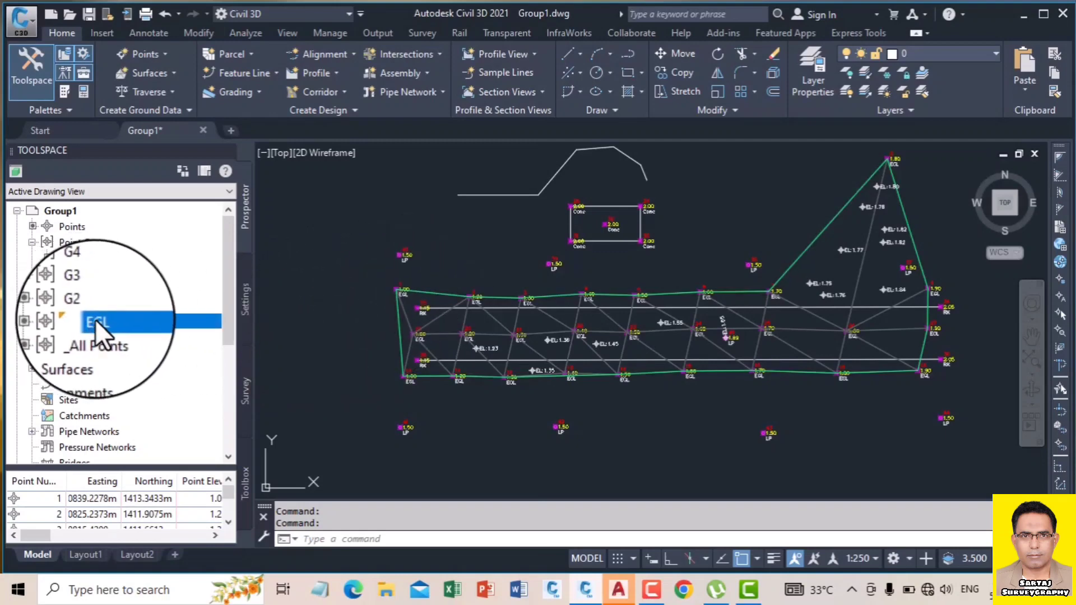
{"action": "mouse_move", "coordinate": [95, 319]}
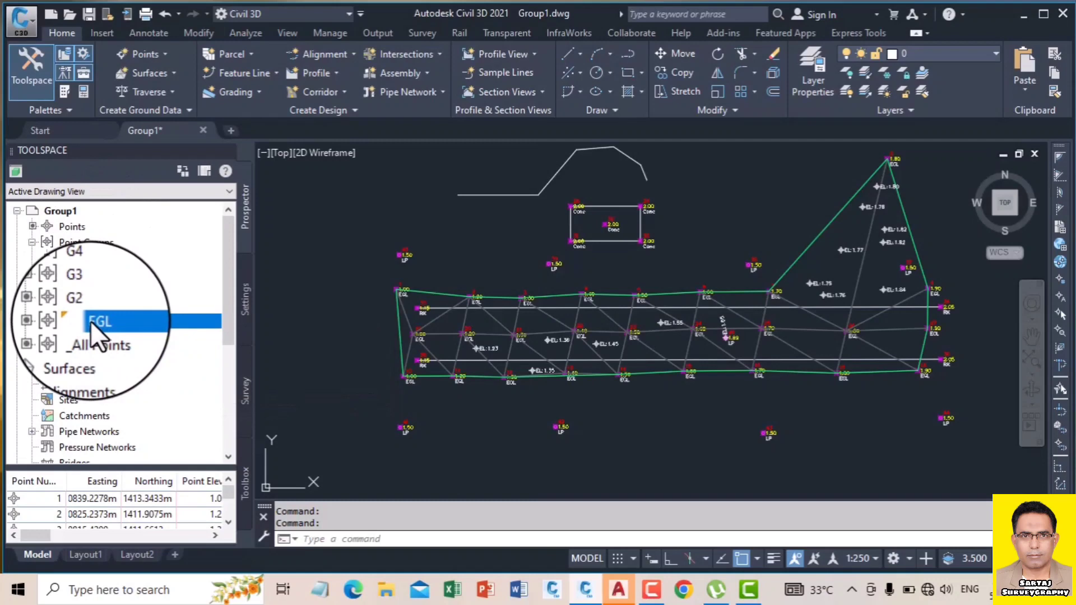
- Add the G5 point group to the Surface-2 definition and apply it
{"action": "left_click", "coordinate": [240, 32]}
{"action": "left_click", "coordinate": [190, 32]}
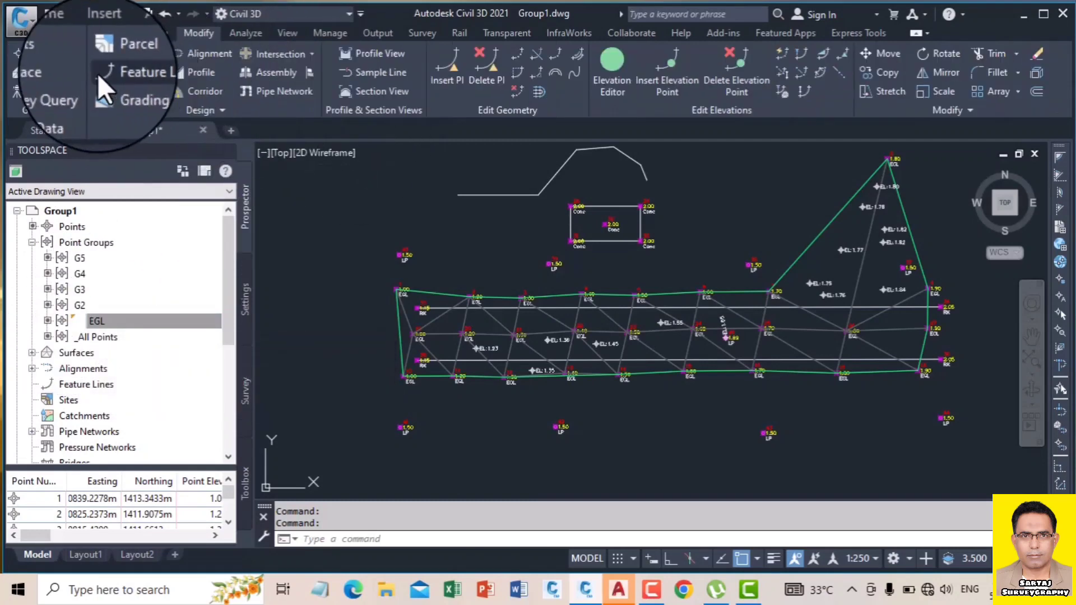
{"action": "left_click", "coordinate": [47, 73]}
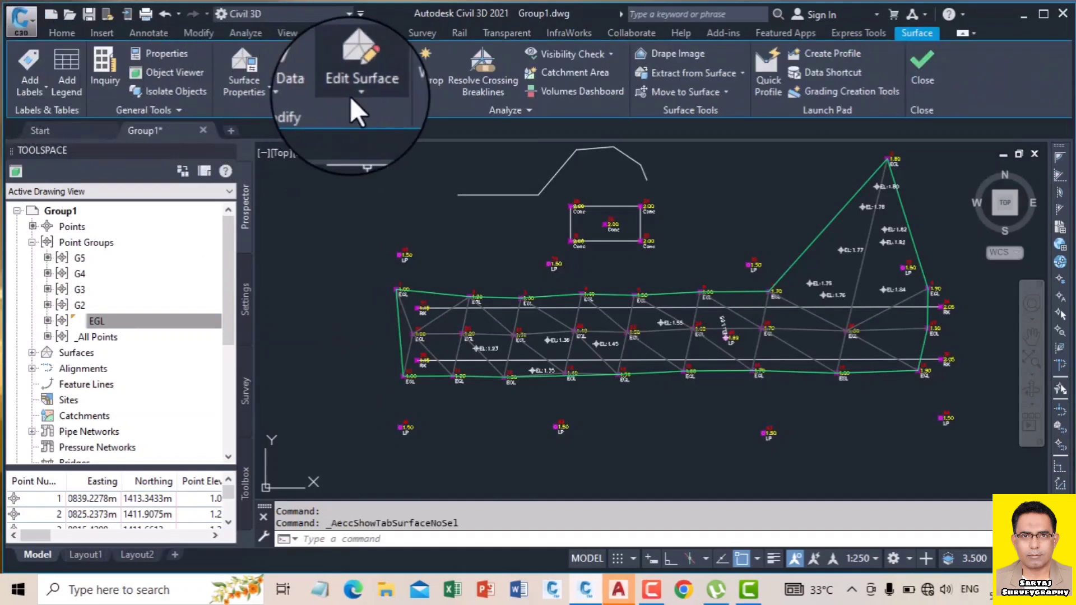
{"action": "left_click", "coordinate": [356, 90]}
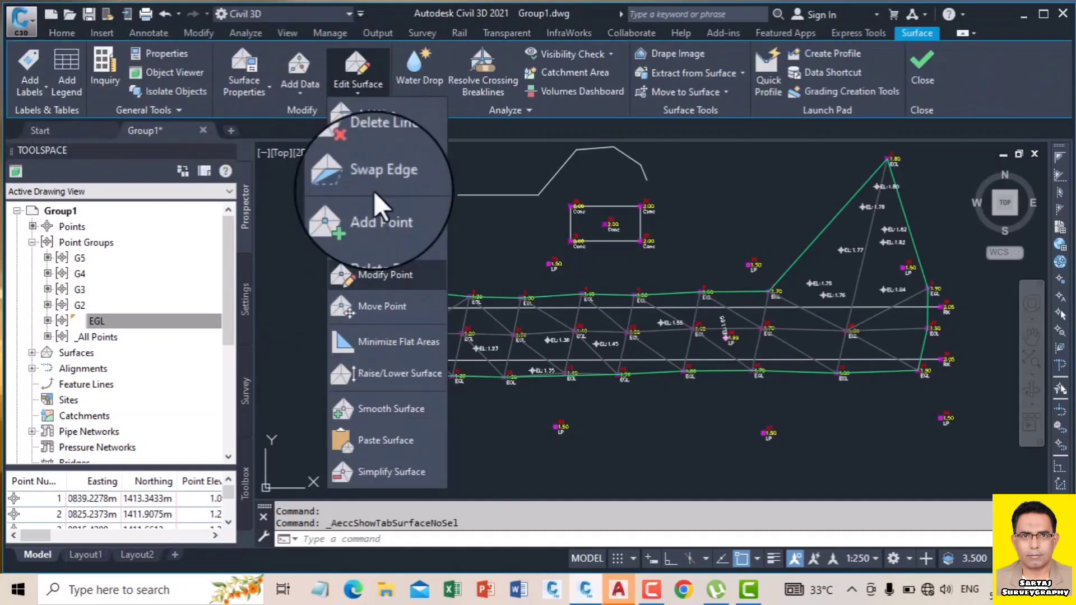
{"action": "left_click", "coordinate": [294, 92]}
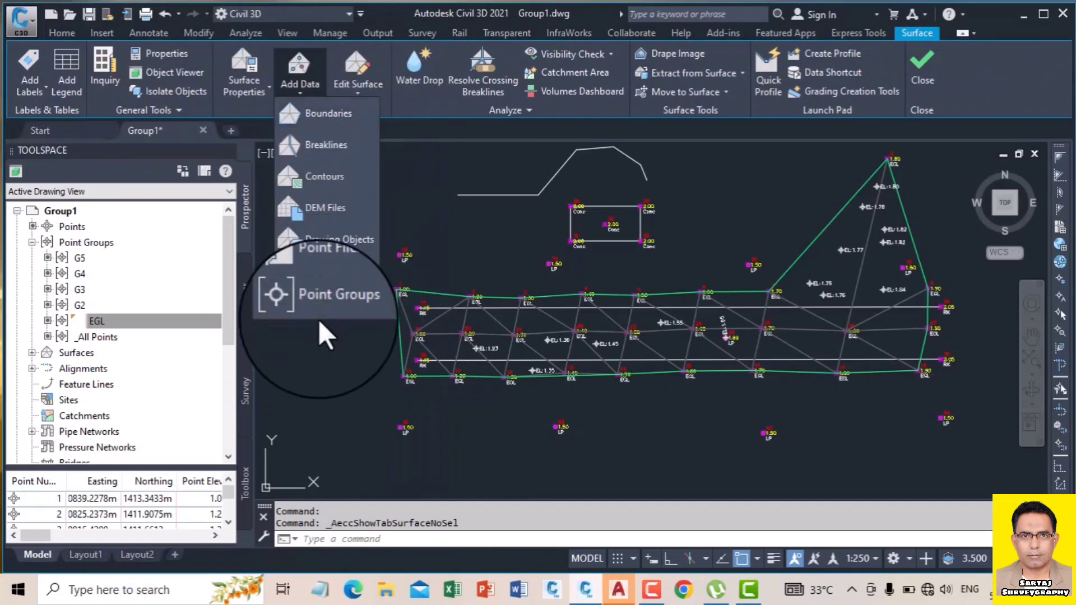
{"action": "left_click", "coordinate": [324, 304]}
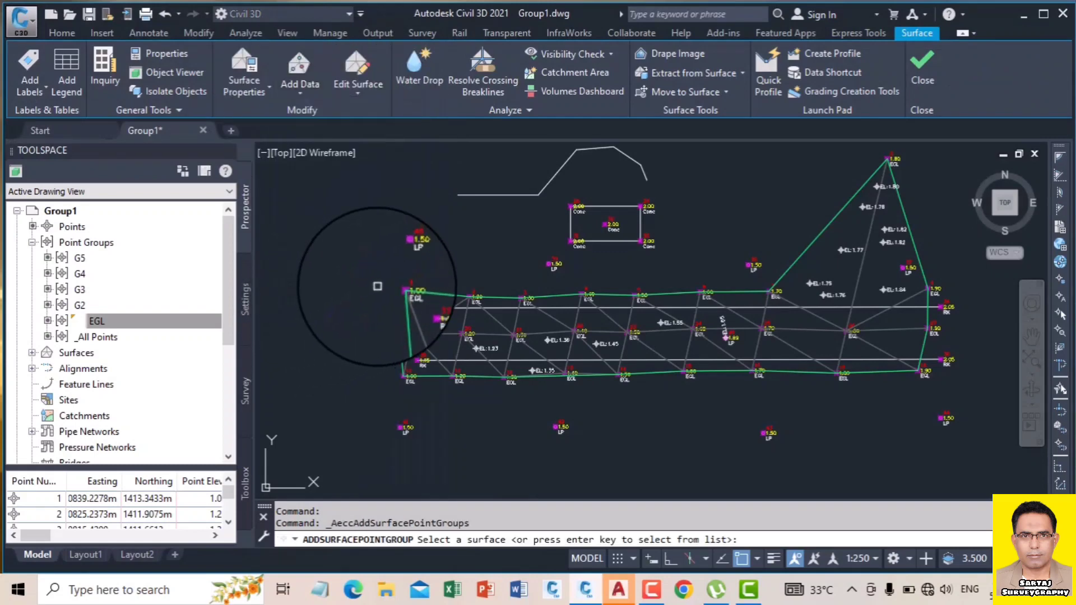
{"action": "key", "text": "Return"}
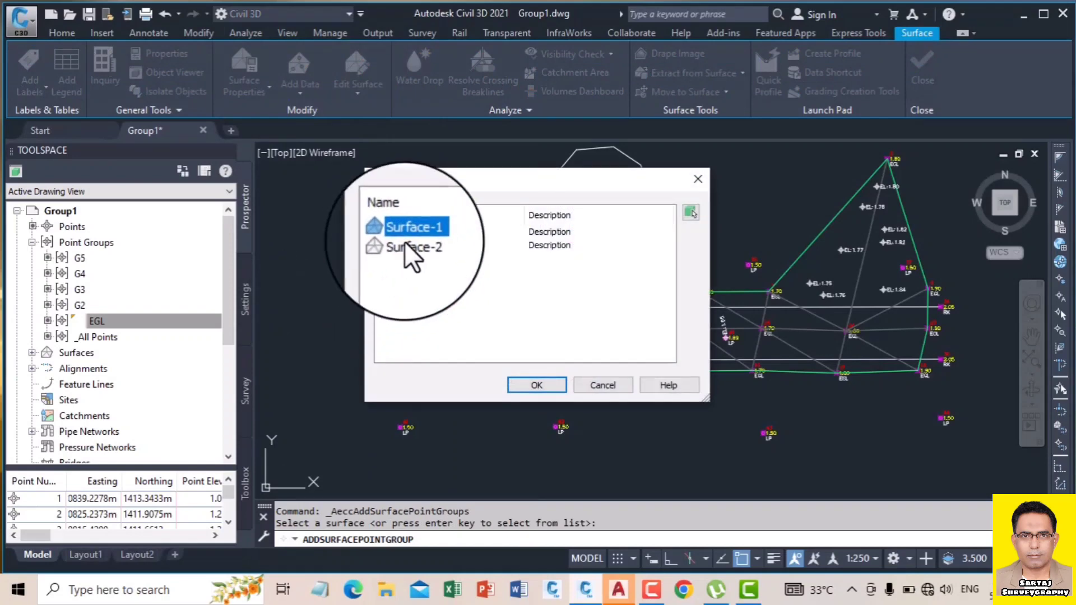
{"action": "left_click", "coordinate": [410, 243]}
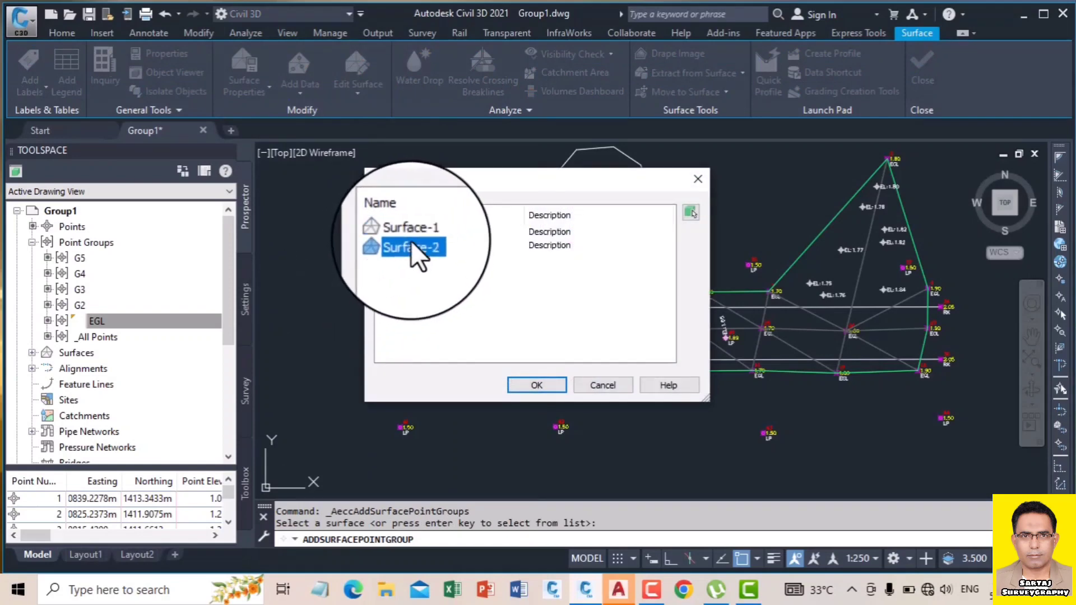
{"action": "left_click", "coordinate": [535, 386]}
{"action": "left_click", "coordinate": [436, 269]}
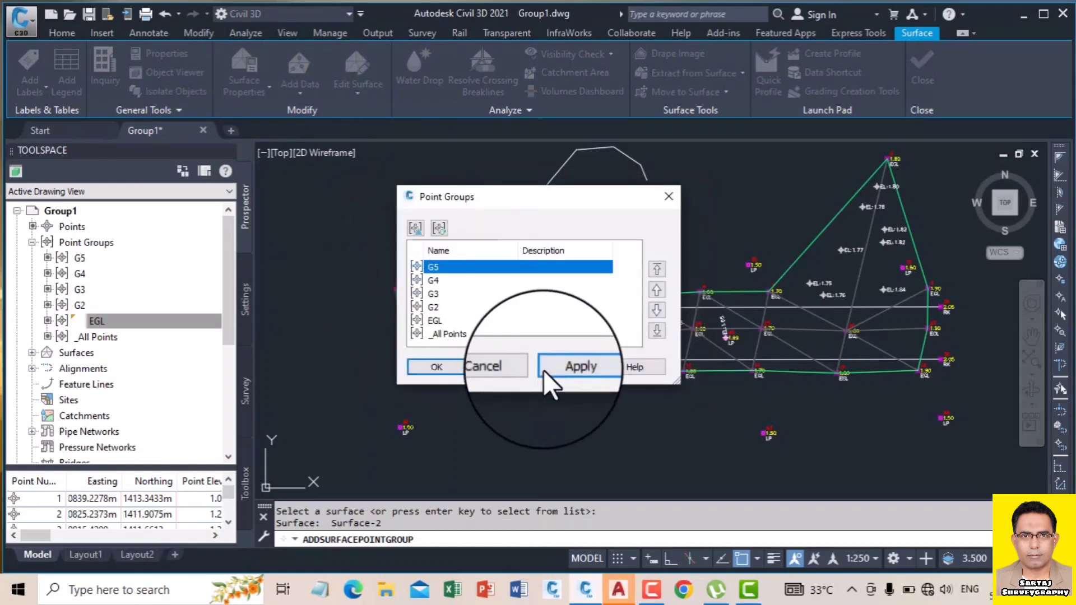
{"action": "left_click", "coordinate": [564, 368]}
{"action": "left_click", "coordinate": [434, 368]}
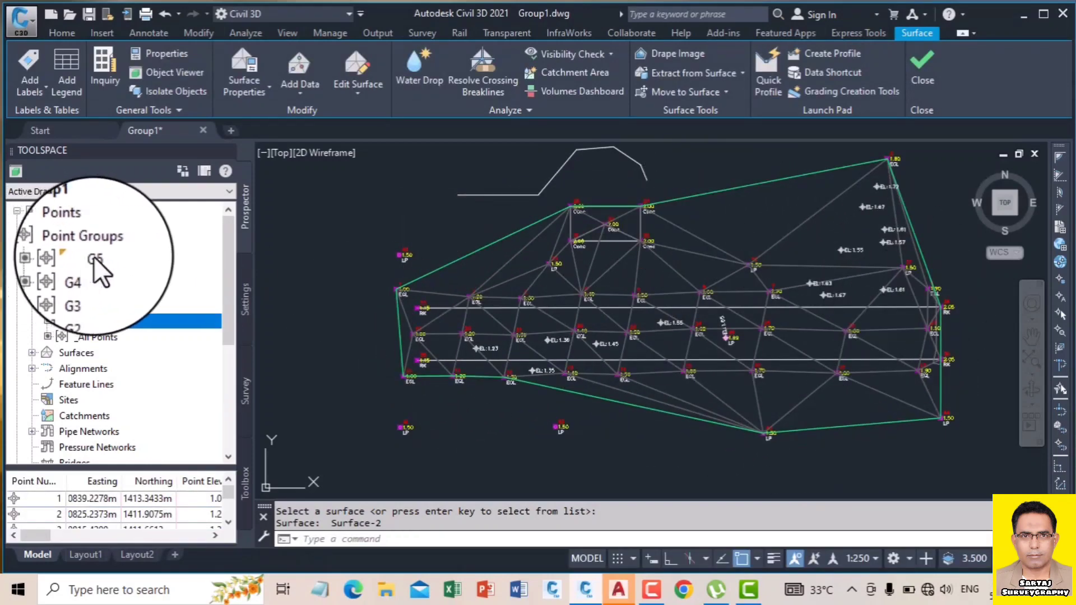
{"action": "mouse_move", "coordinate": [103, 257]}
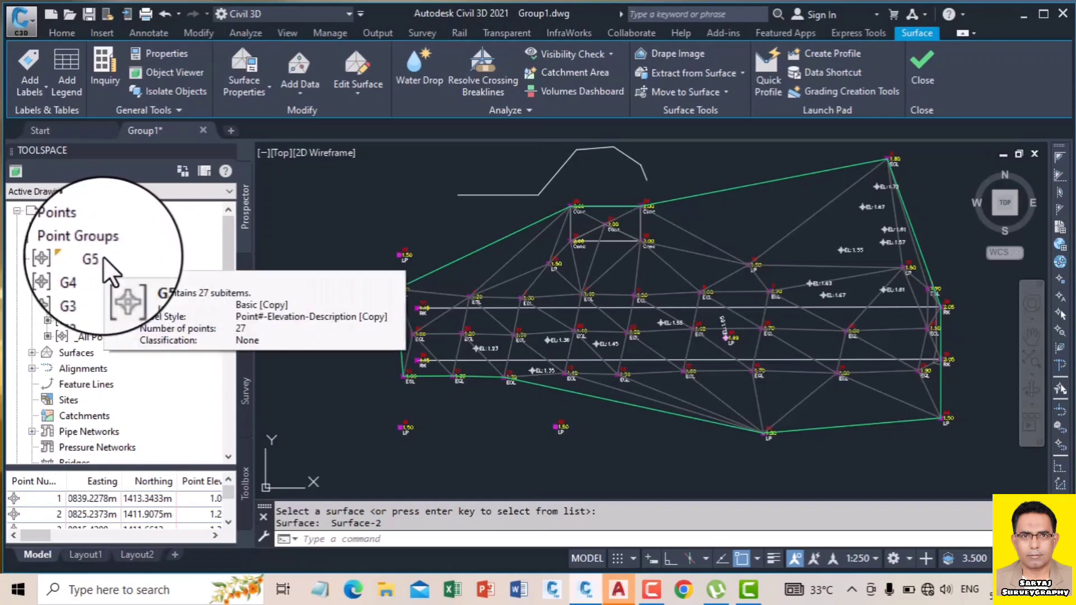